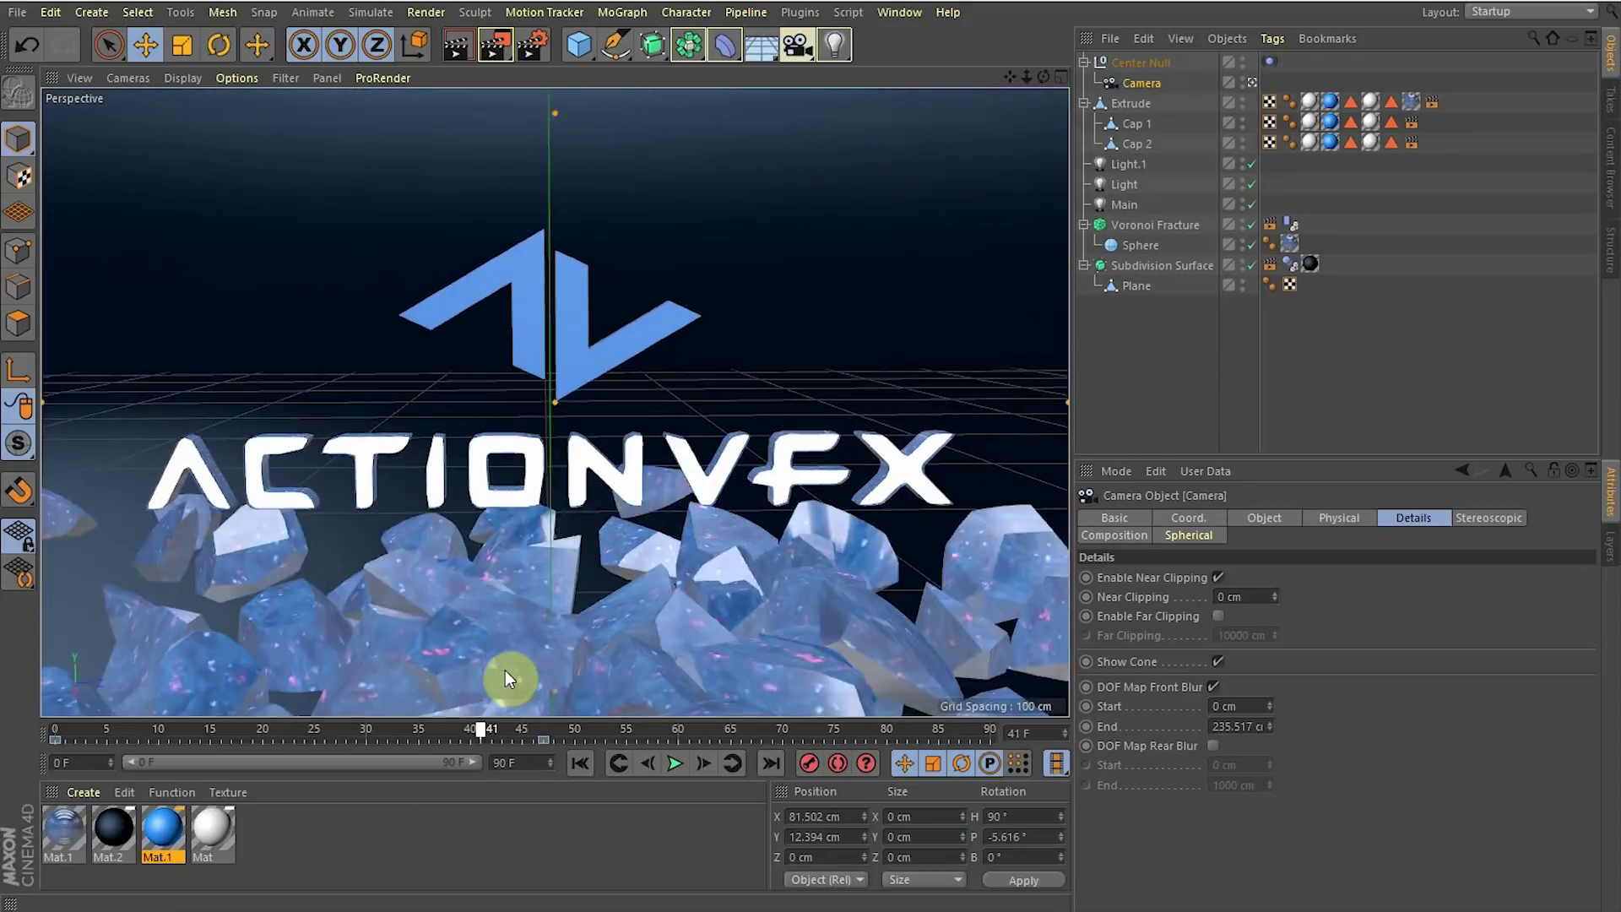
# Stop the animation at frame 51, with the ACTIONVFX logo above the crystal shards.
pyautogui.press('F8')
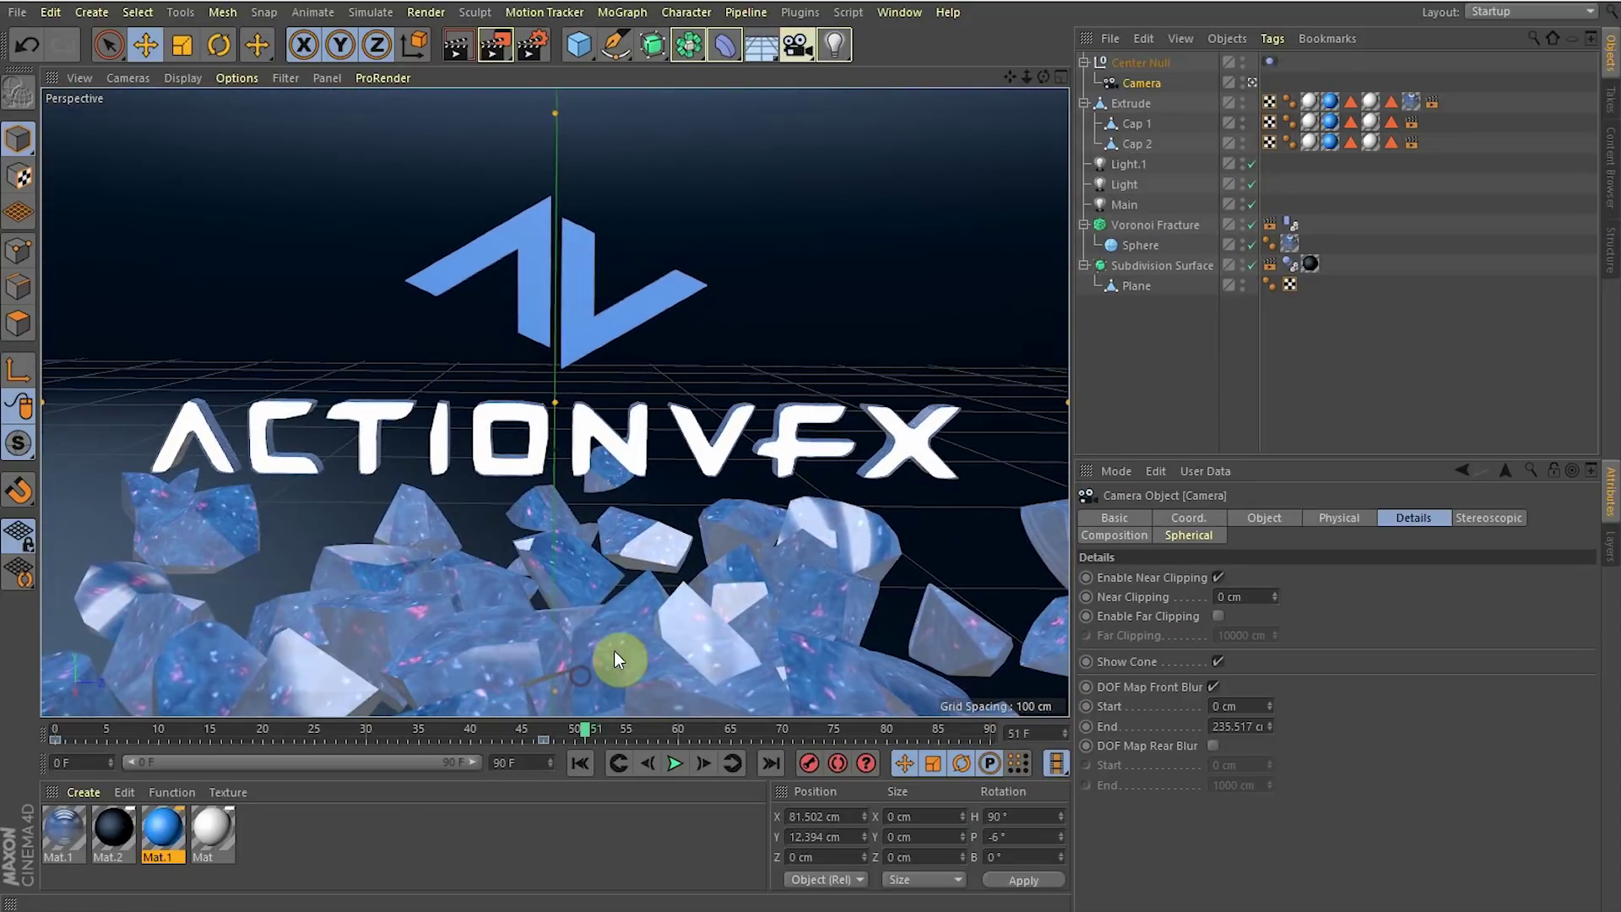
# Switch from the camera view to the editor perspective.
pyautogui.click(1251, 81)
pyautogui.scroll(5, 1016, 153)
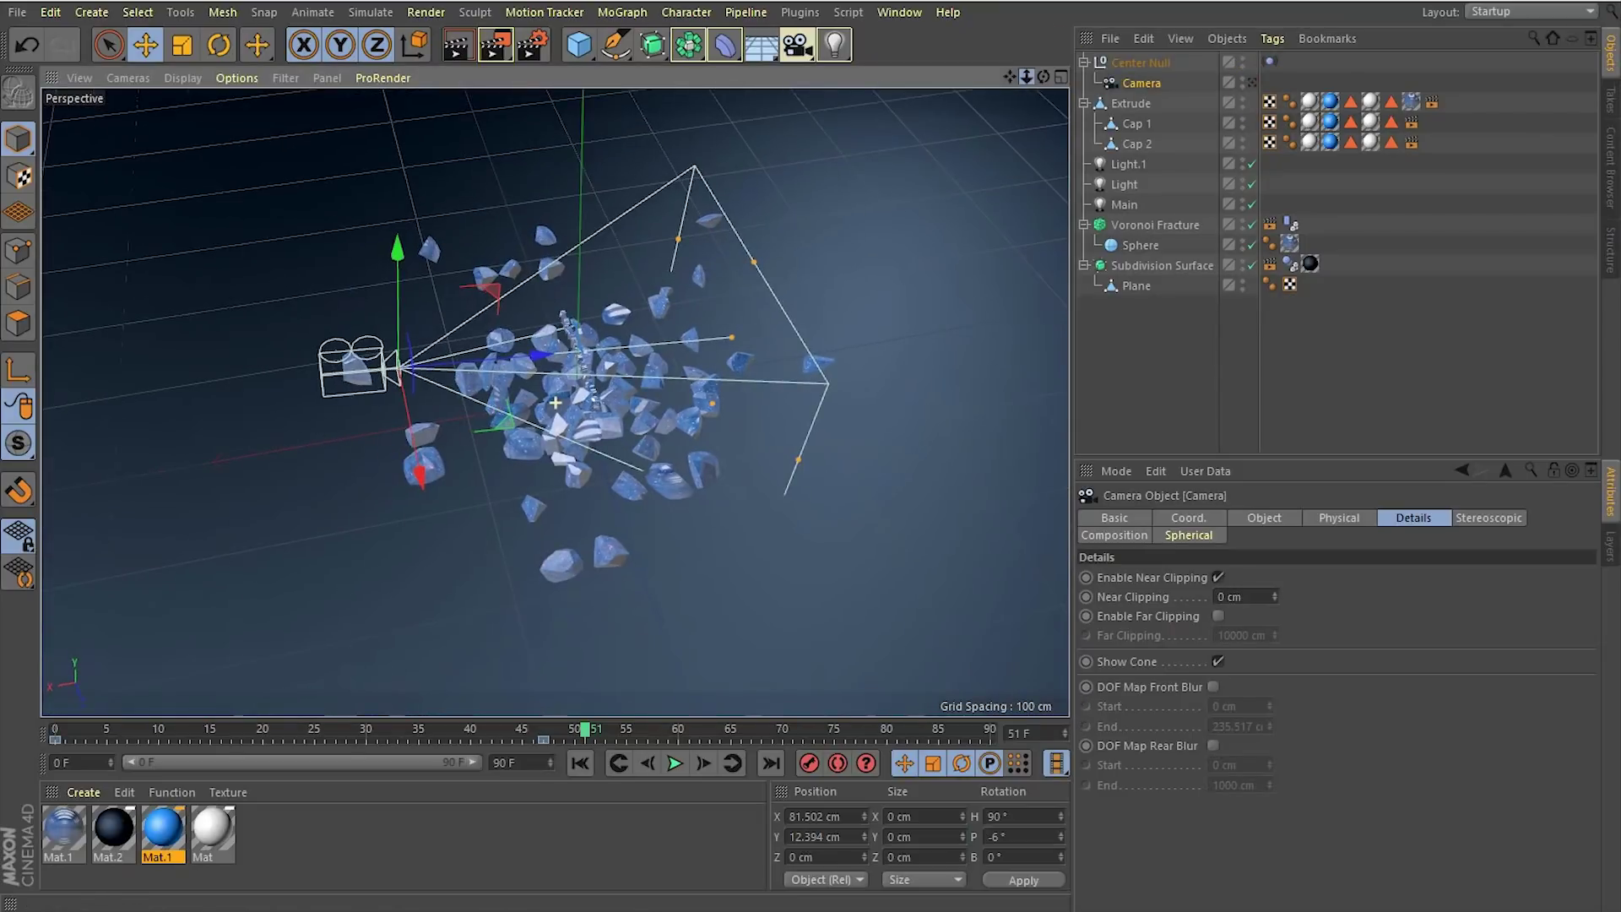
pyautogui.scroll(-1, 696, 527)
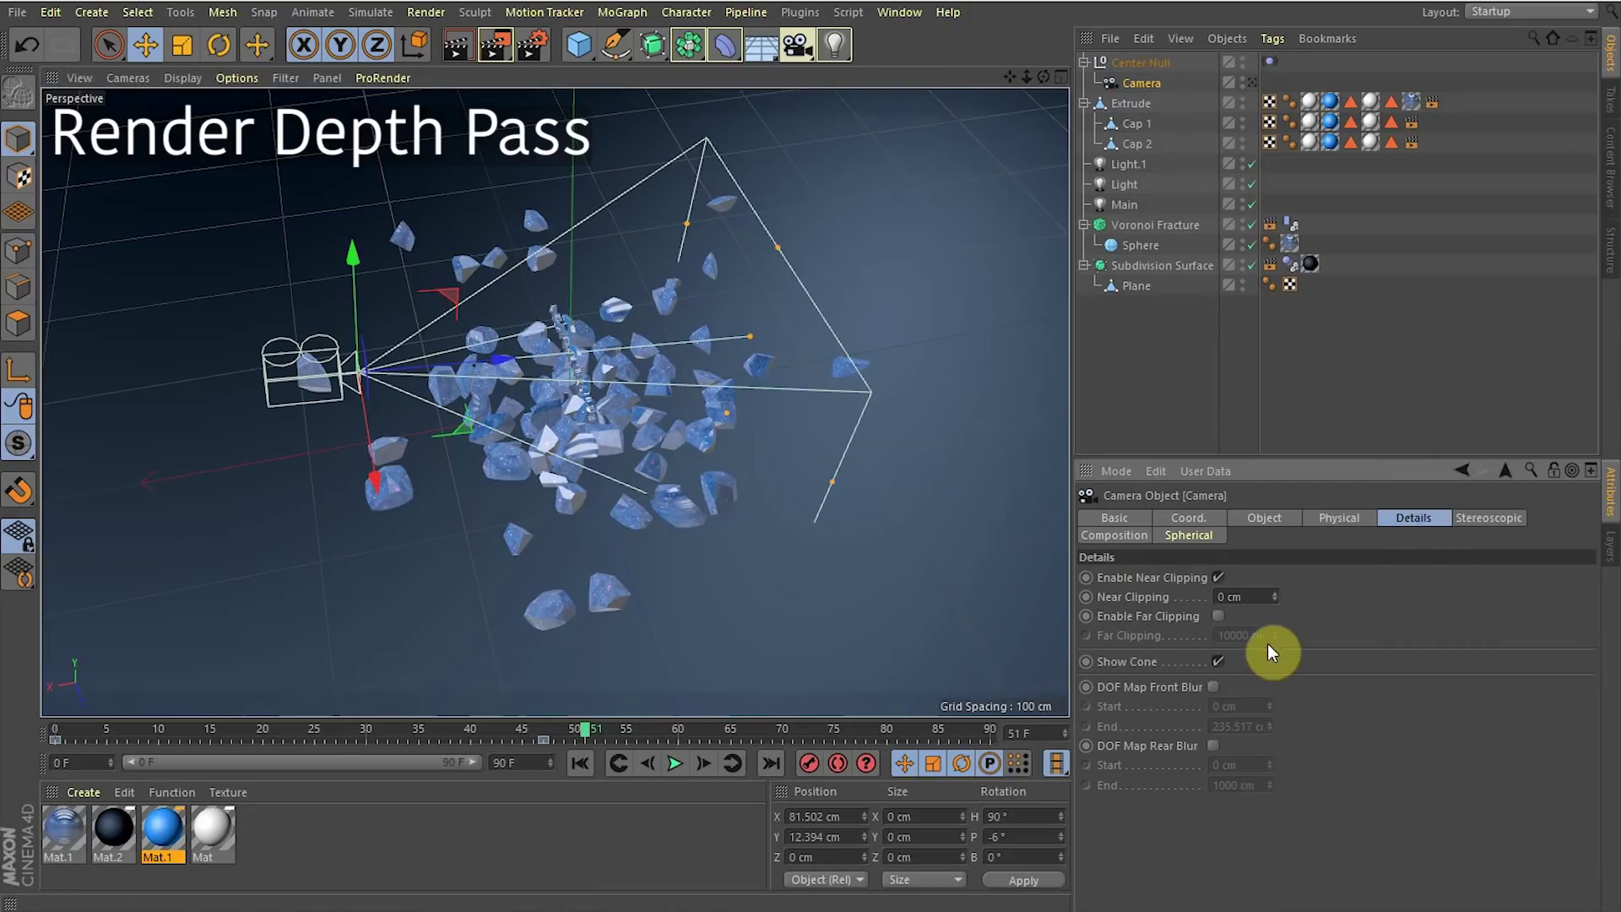
# Enable DOF Map Front Blur and set its end to about 212.661 cm.
pyautogui.click(1214, 685)
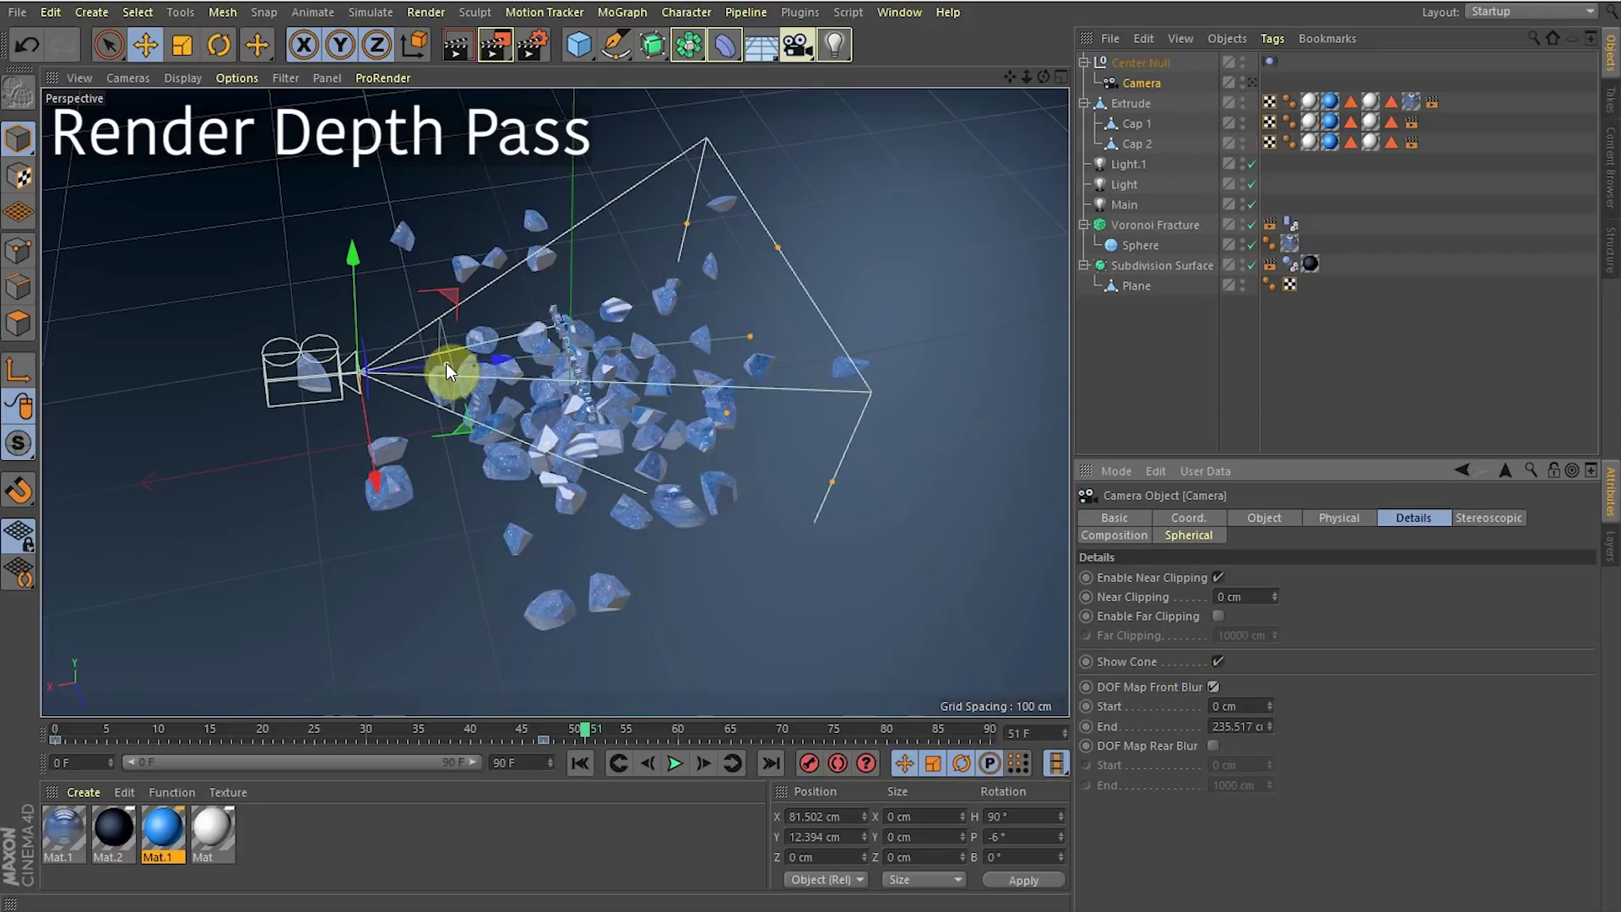
pyautogui.moveTo(446, 365)
pyautogui.mouseDown()
pyautogui.moveTo(606, 358)
pyautogui.moveTo(469, 359)
pyautogui.moveTo(535, 369)
pyautogui.mouseUp()
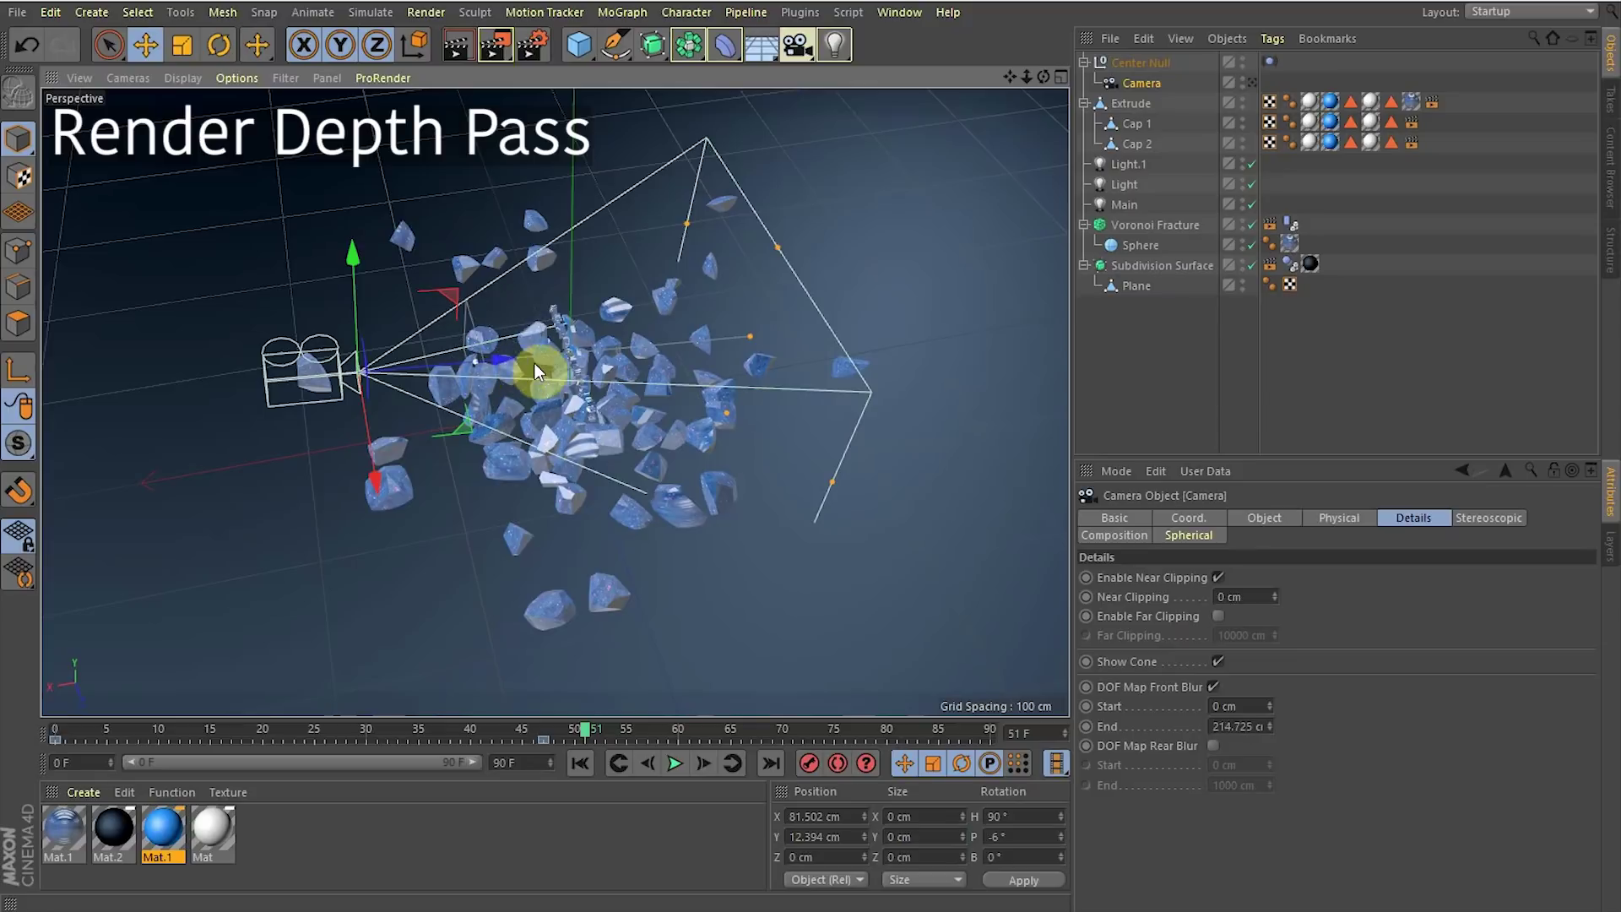
pyautogui.moveTo(758, 337); pyautogui.dragTo(787, 334)
# Add a Depth pass in Render Settings and enable Multi-Pass rendering.
pyautogui.click(542, 46)
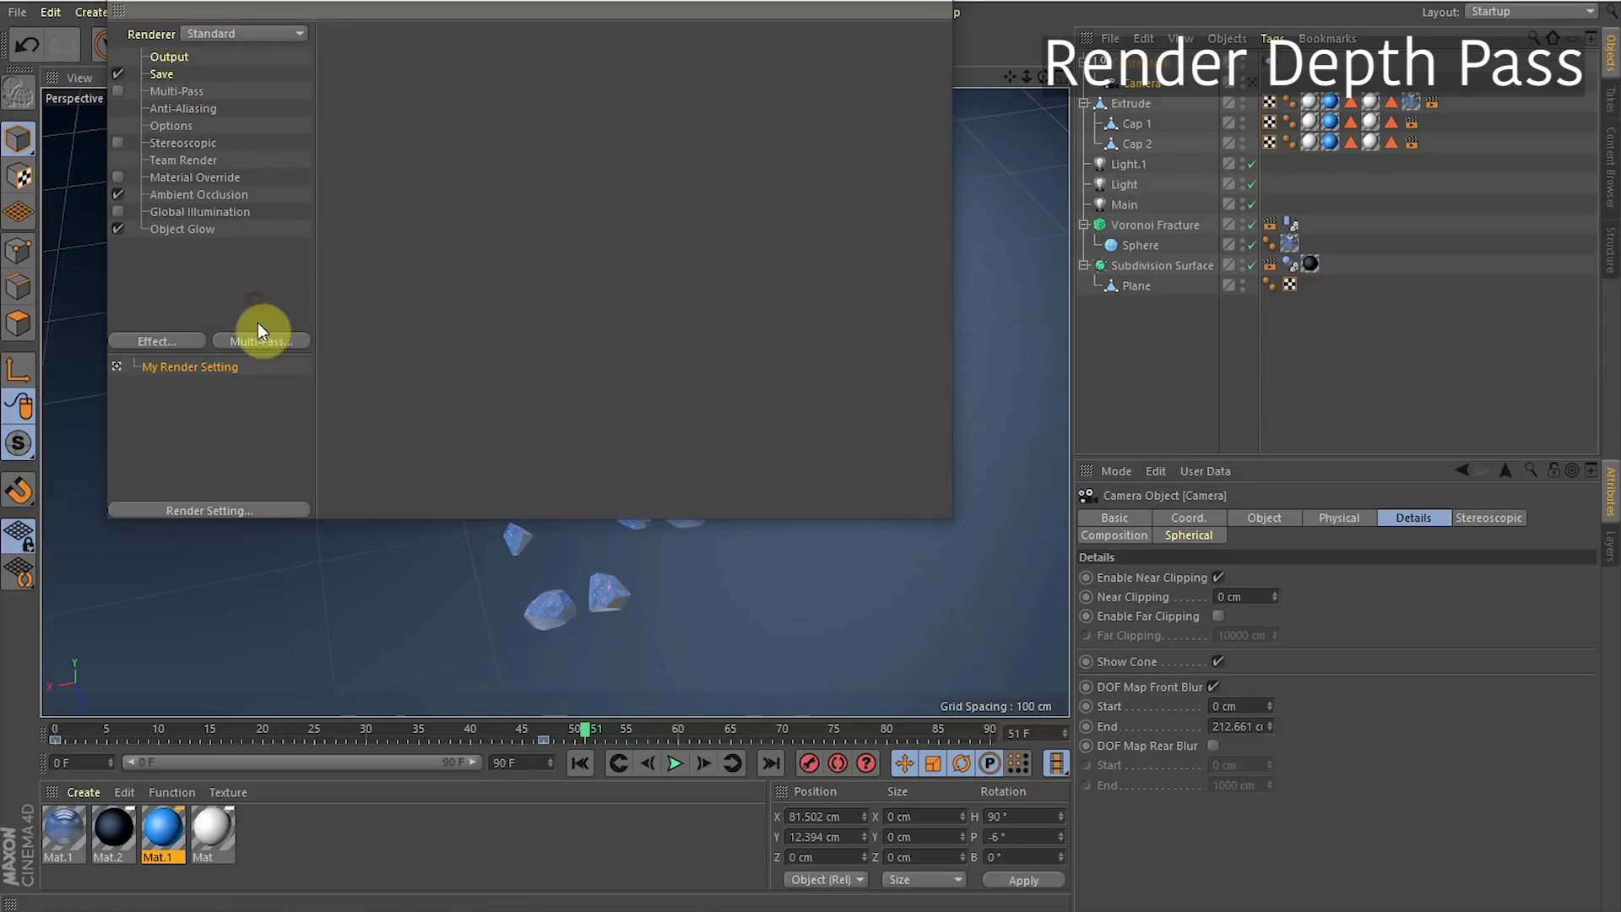
pyautogui.click(270, 341)
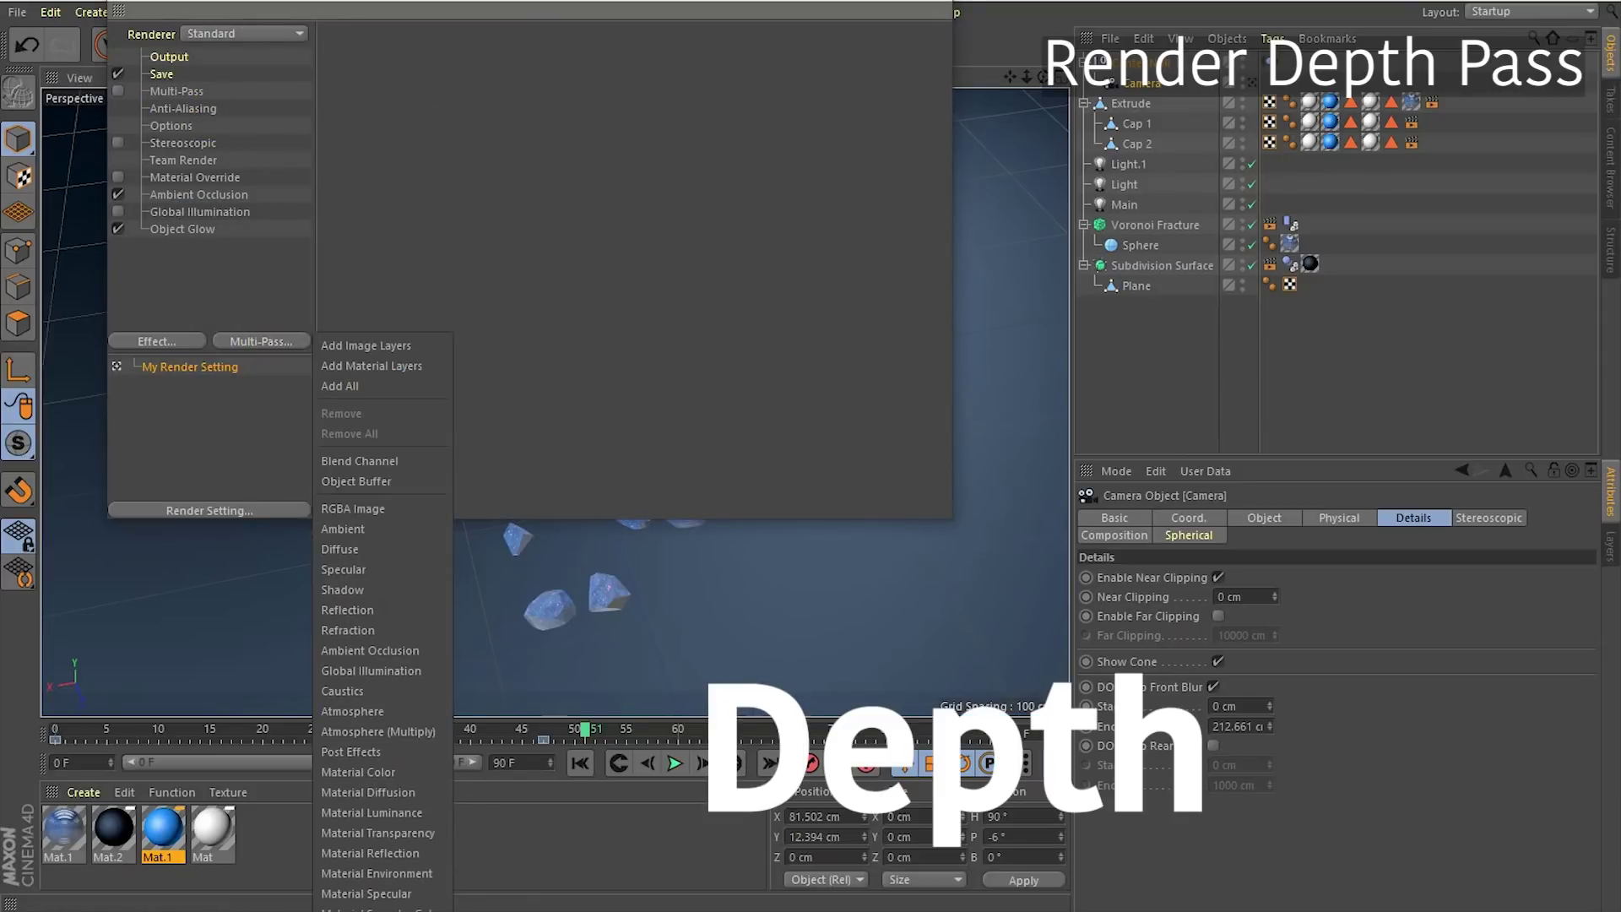
pyautogui.click(363, 901)
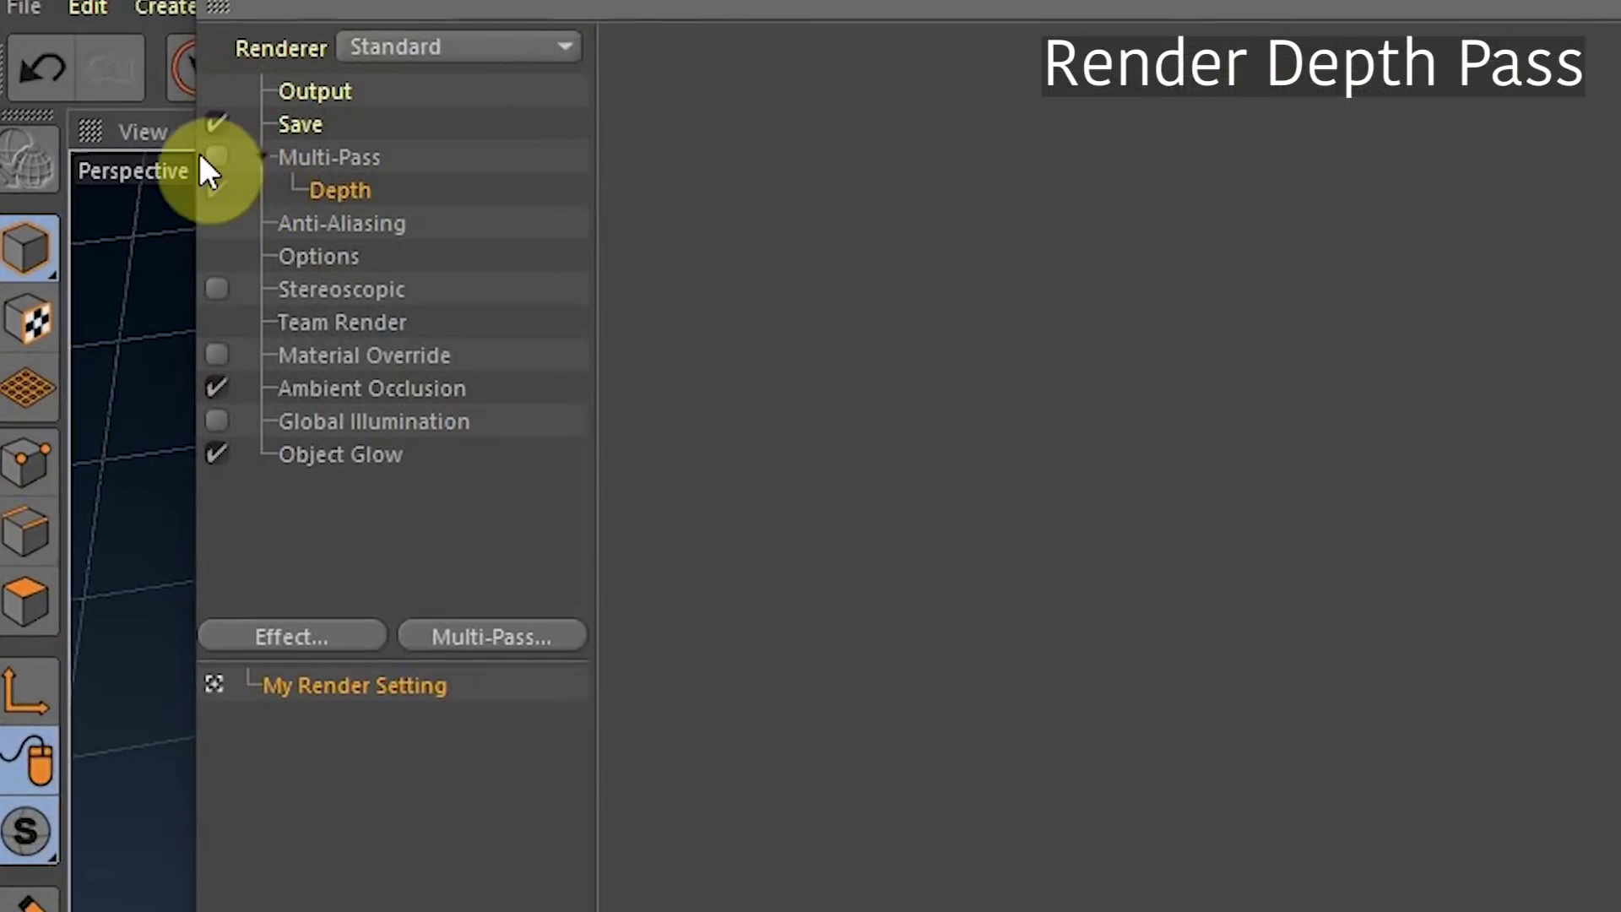
pyautogui.click(215, 156)
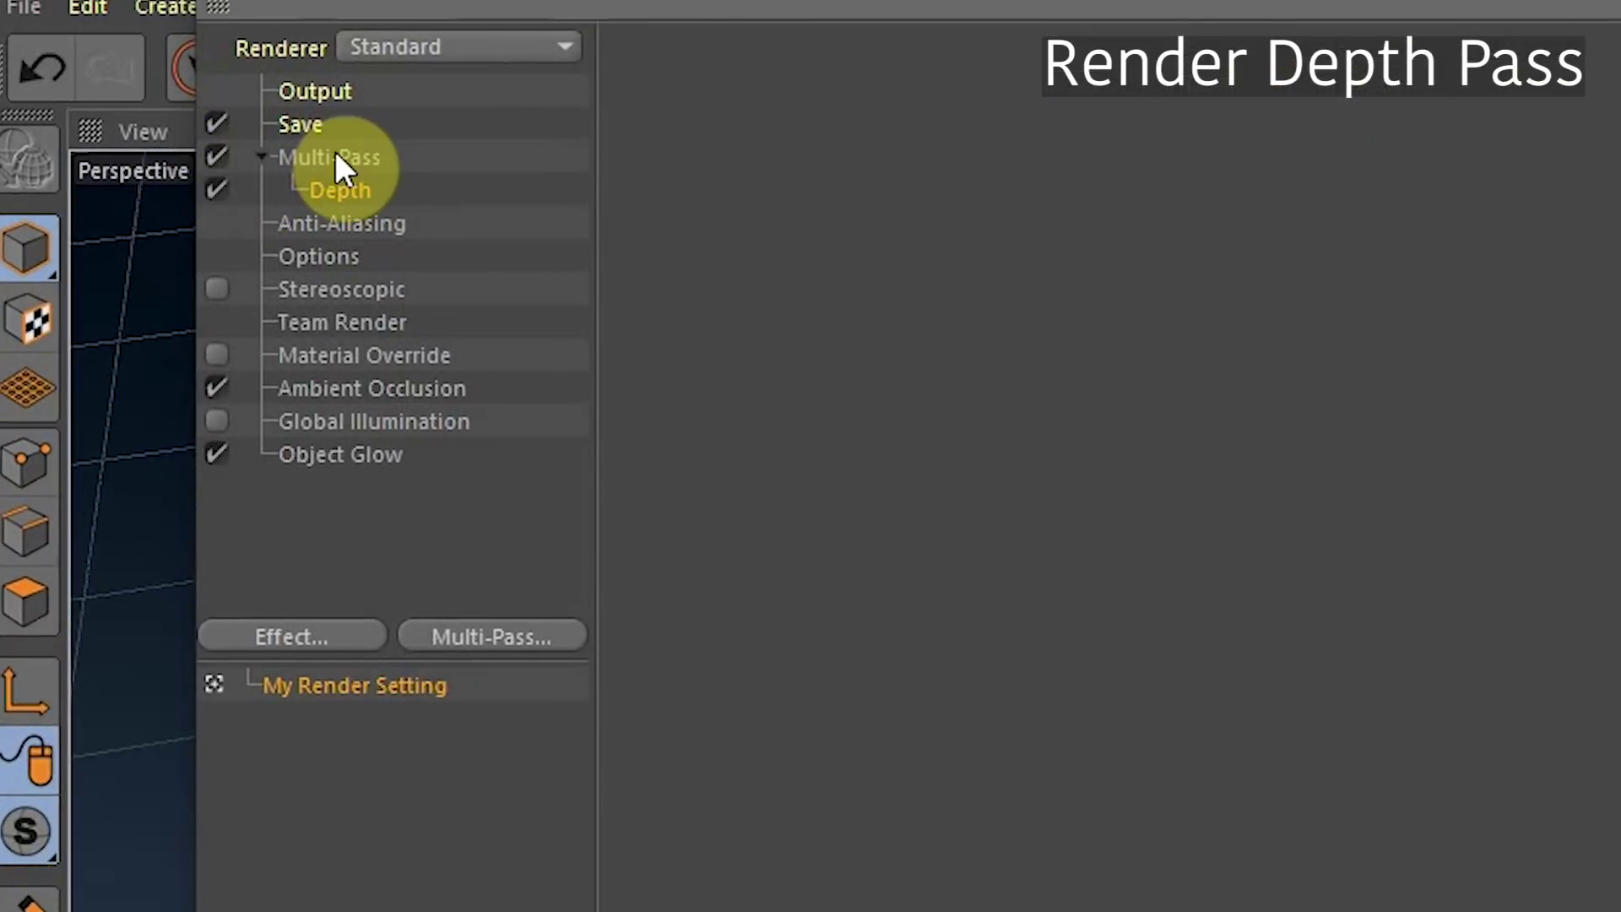
# Turn off saving of the regular image in the Save settings.
pyautogui.click(302, 120)
pyautogui.click(732, 124)
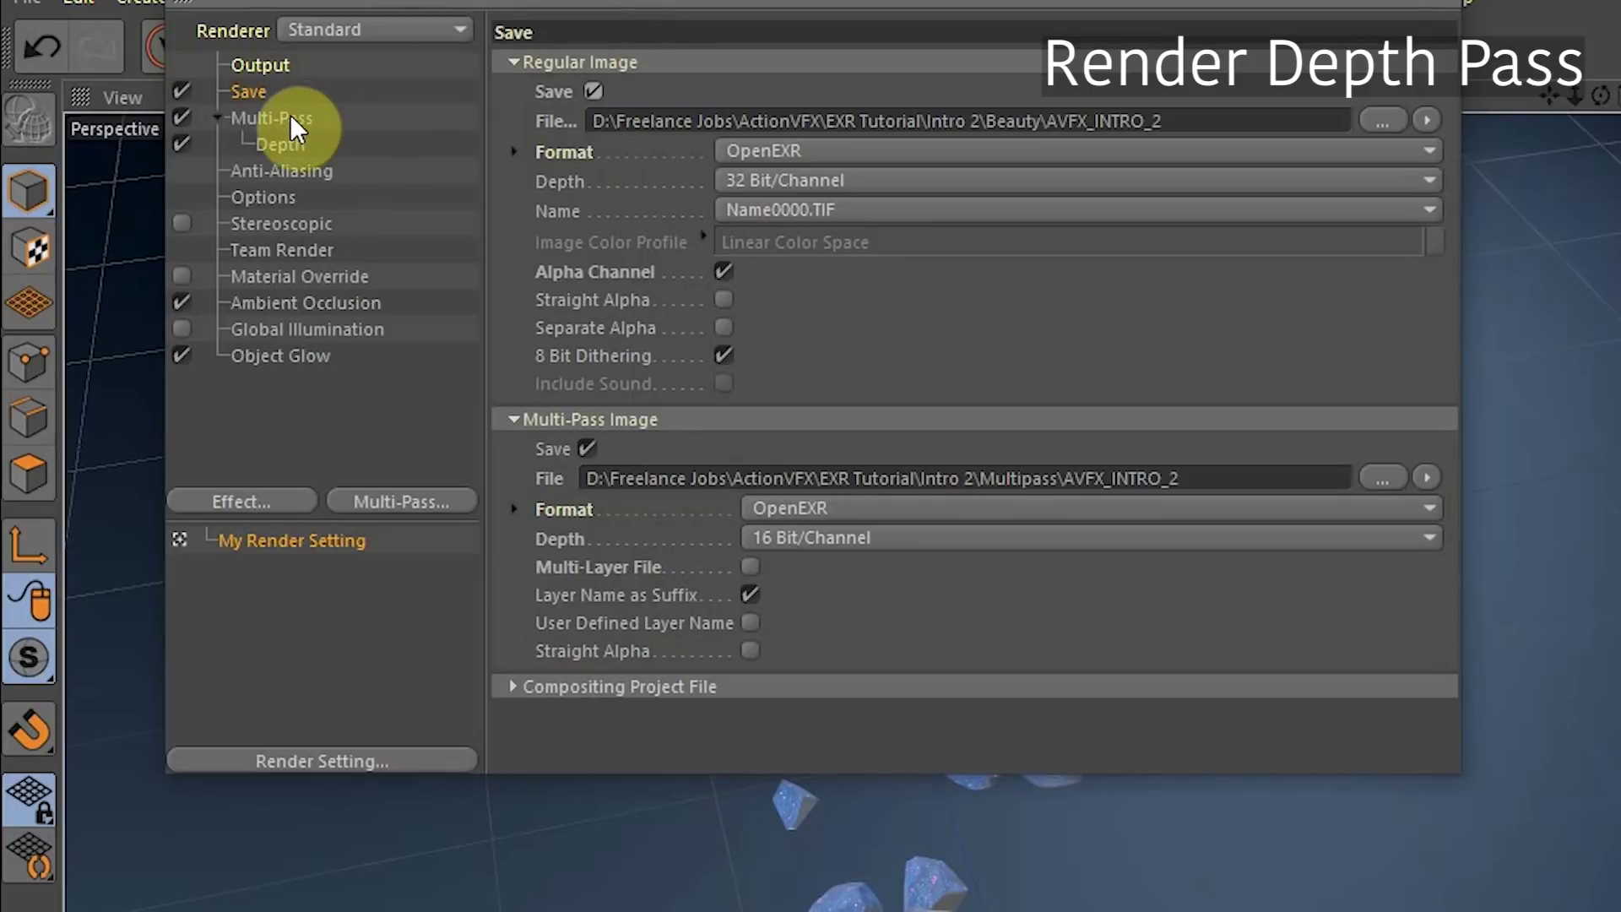
pyautogui.click(594, 91)
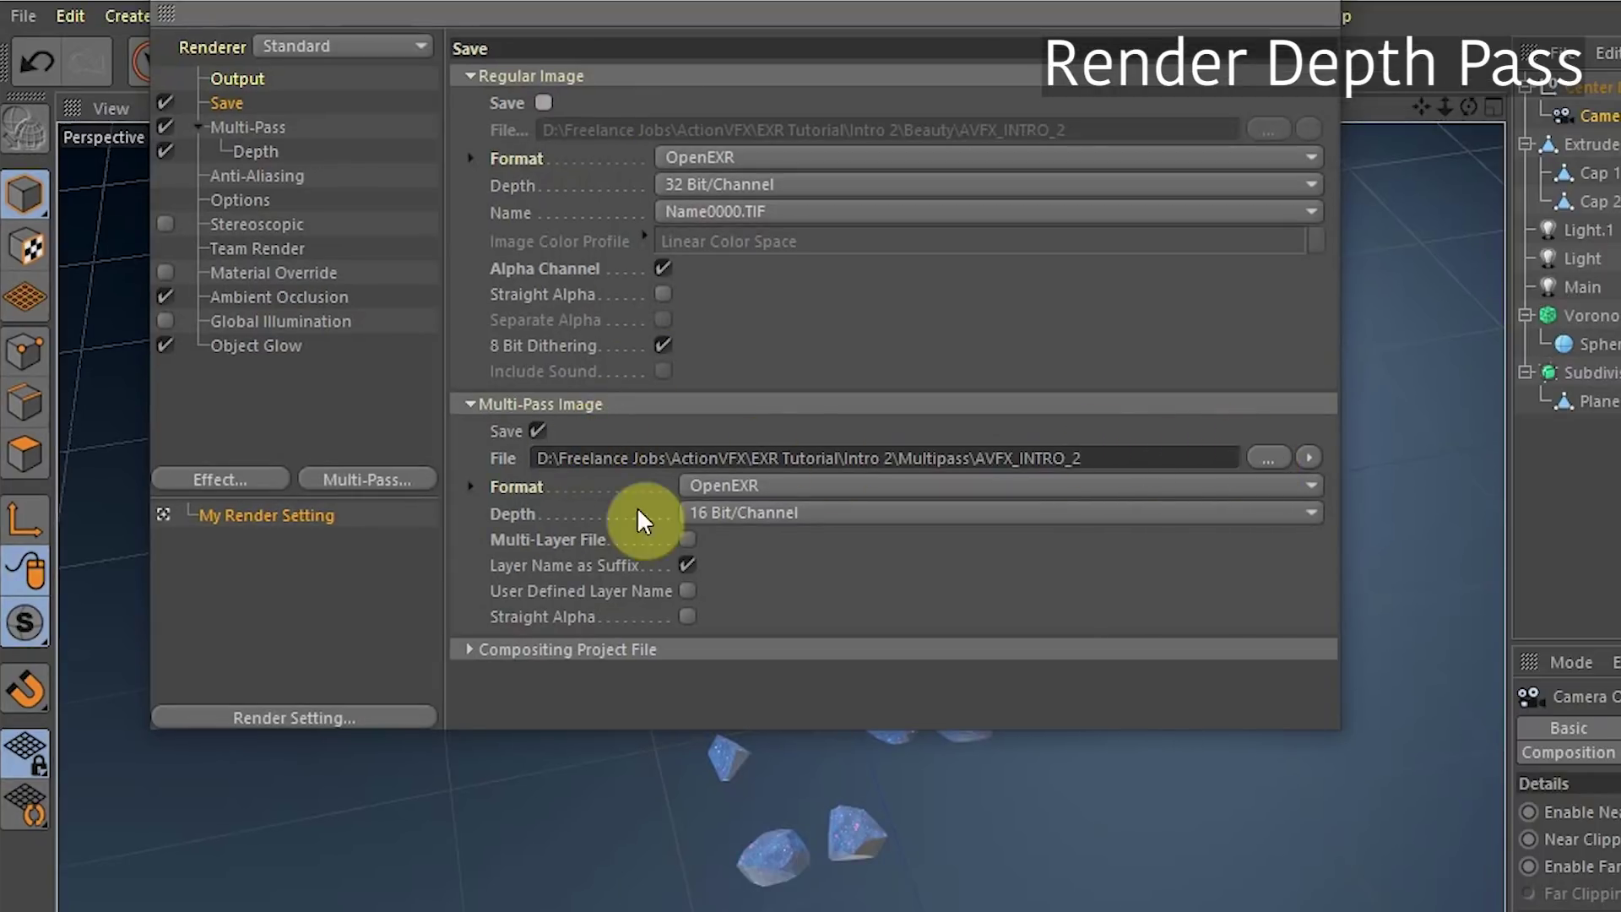
# Save multi-passes as a 16-bit OpenEXR Multi-Layer File, then check the 1280 x 720 output.
pyautogui.click(787, 482)
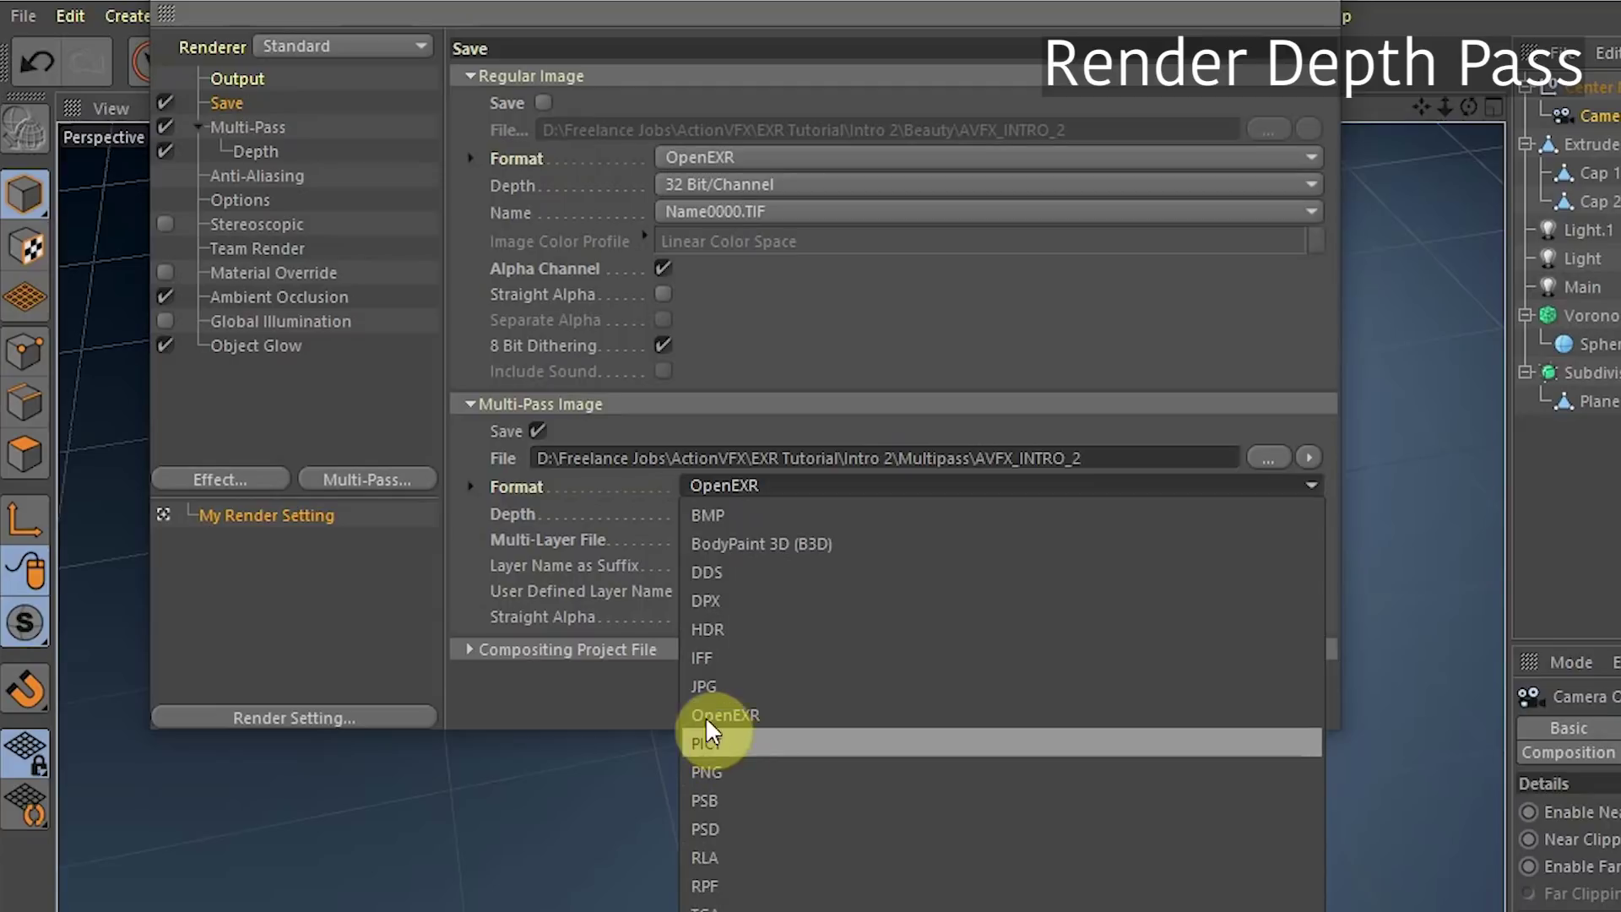
pyautogui.click(561, 711)
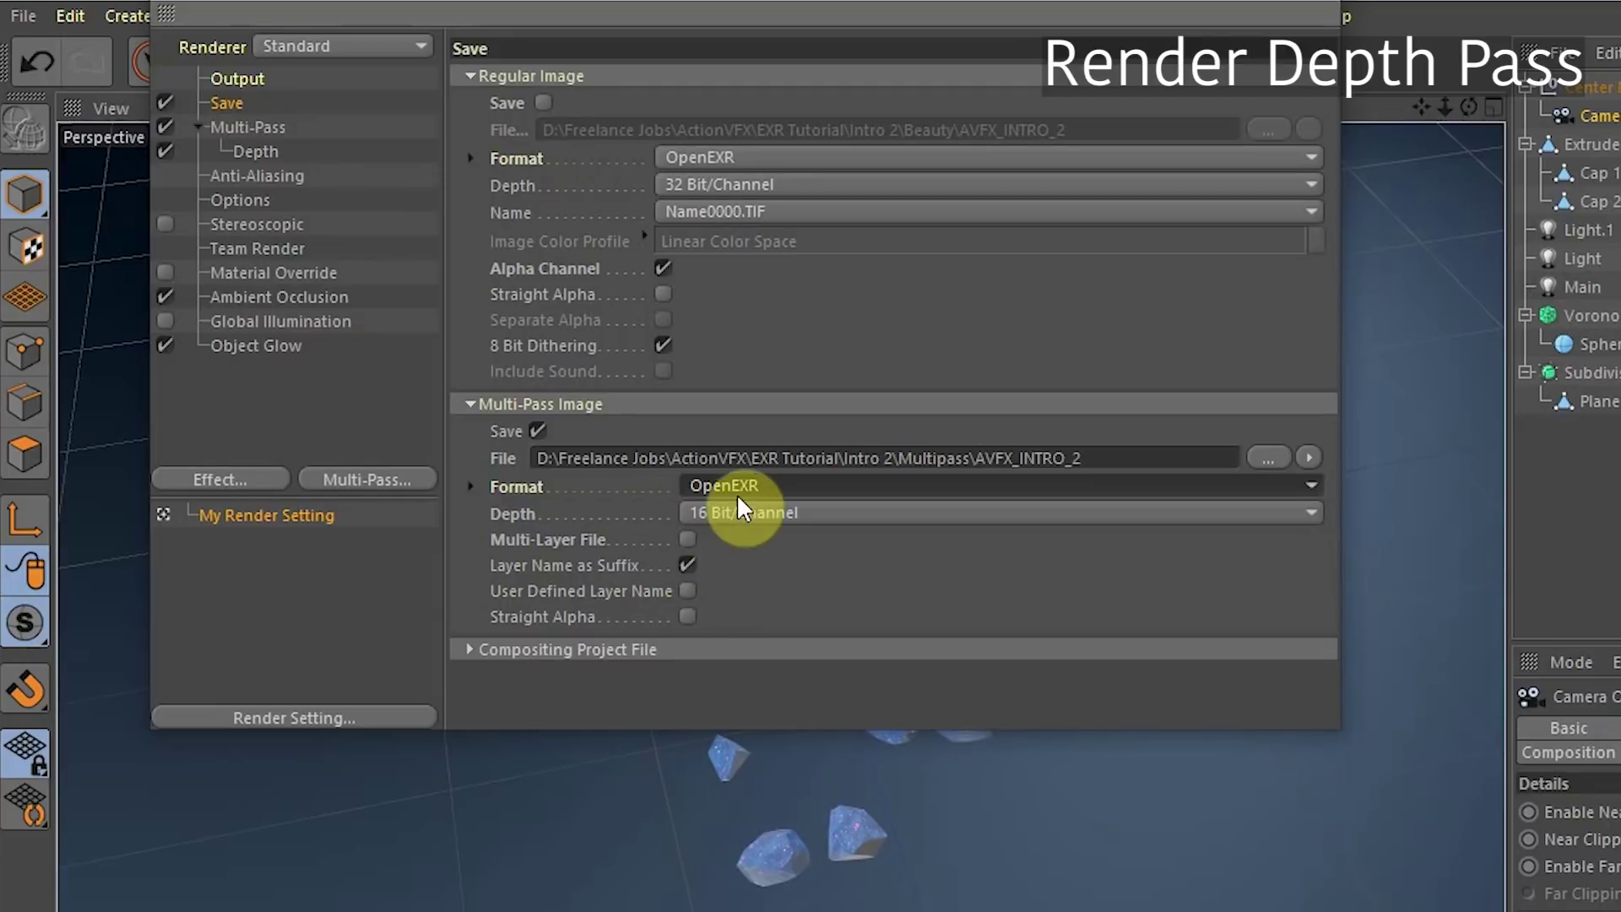
pyautogui.click(752, 511)
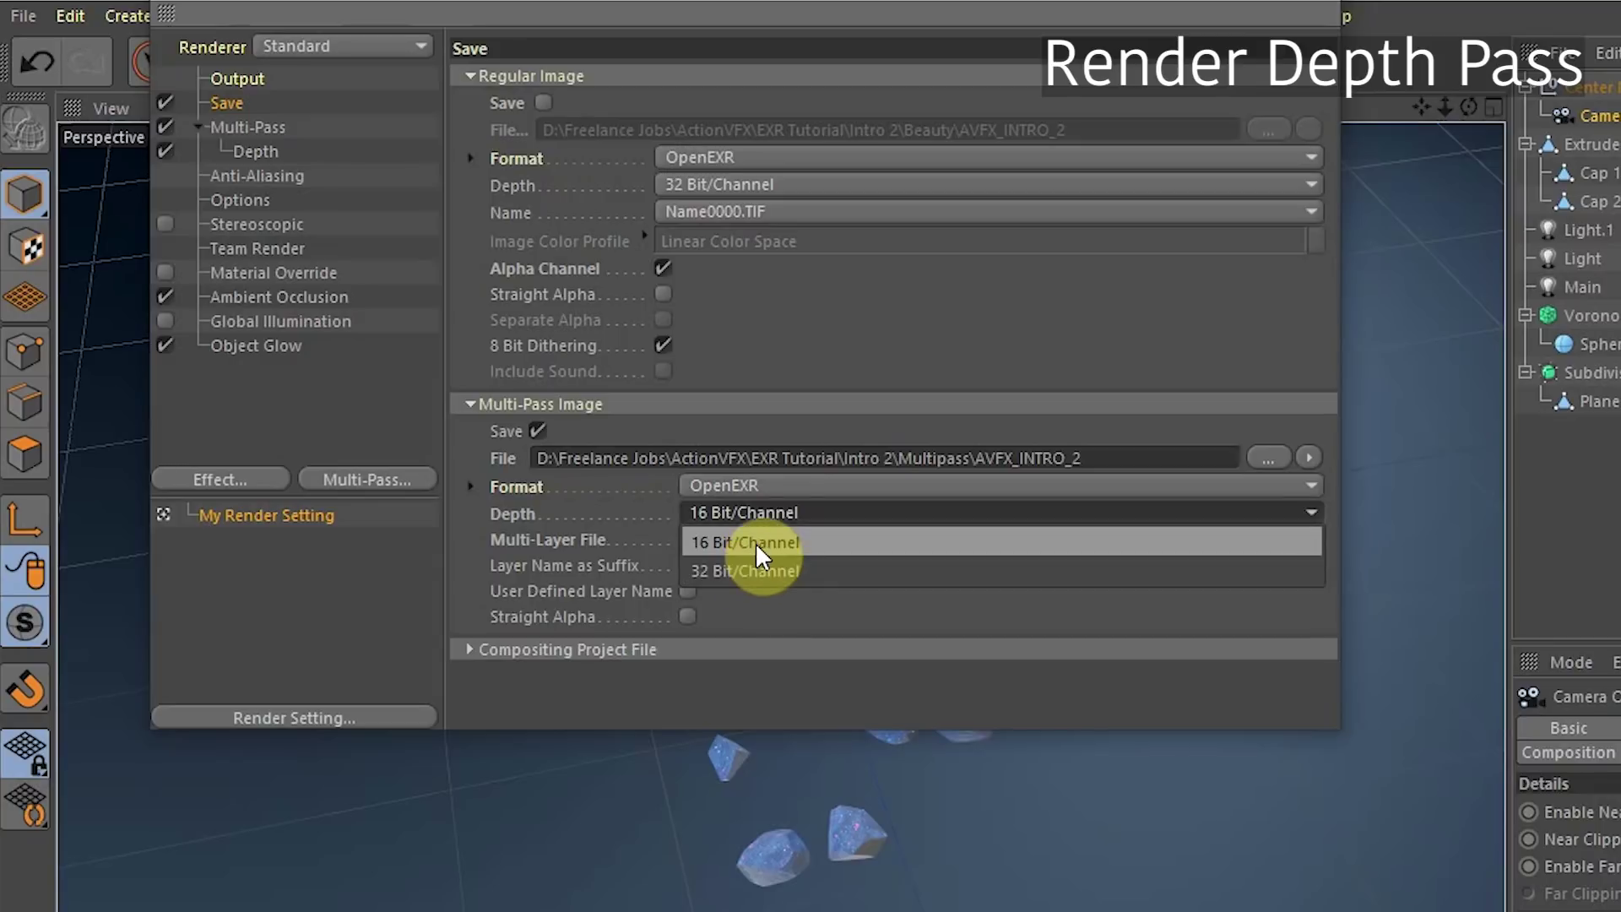
pyautogui.click(756, 544)
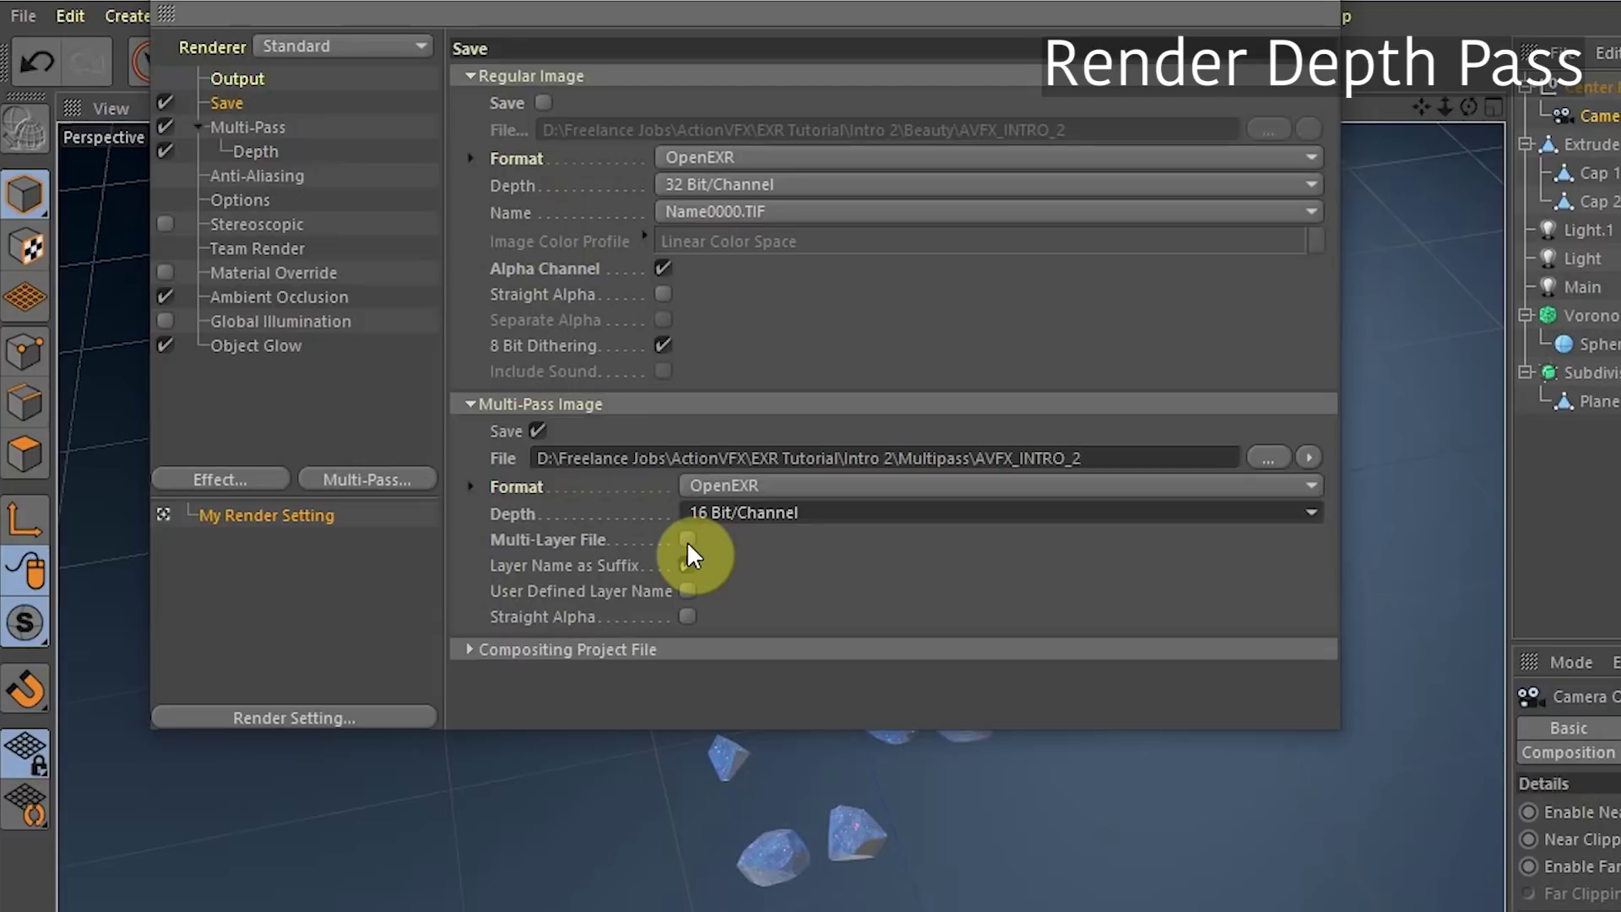
pyautogui.click(689, 539)
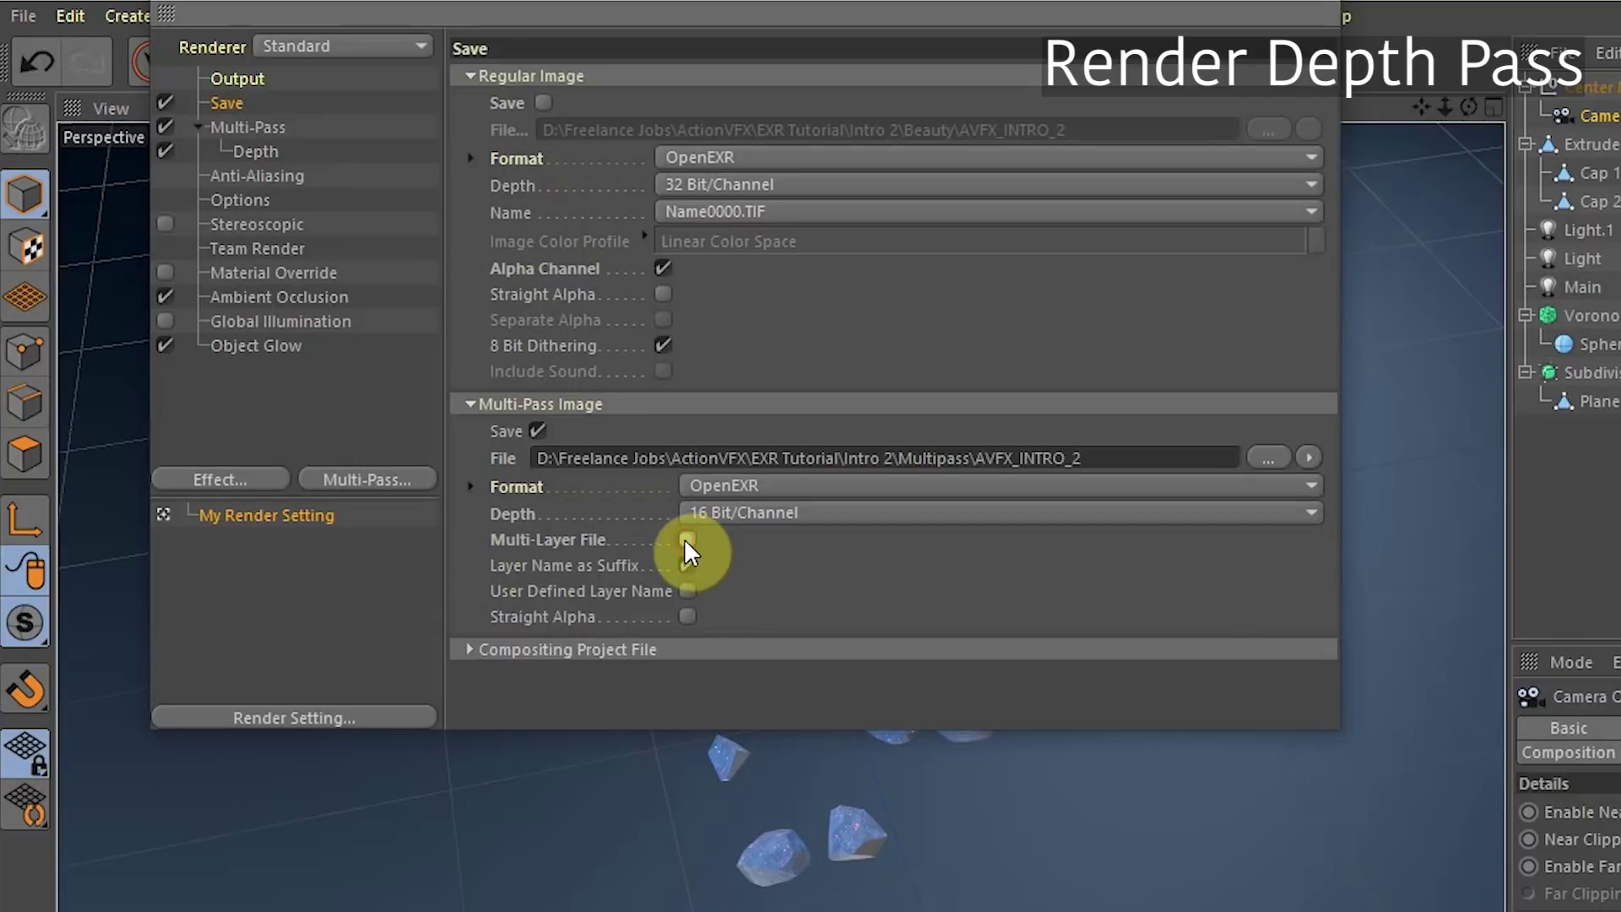
pyautogui.click(686, 539)
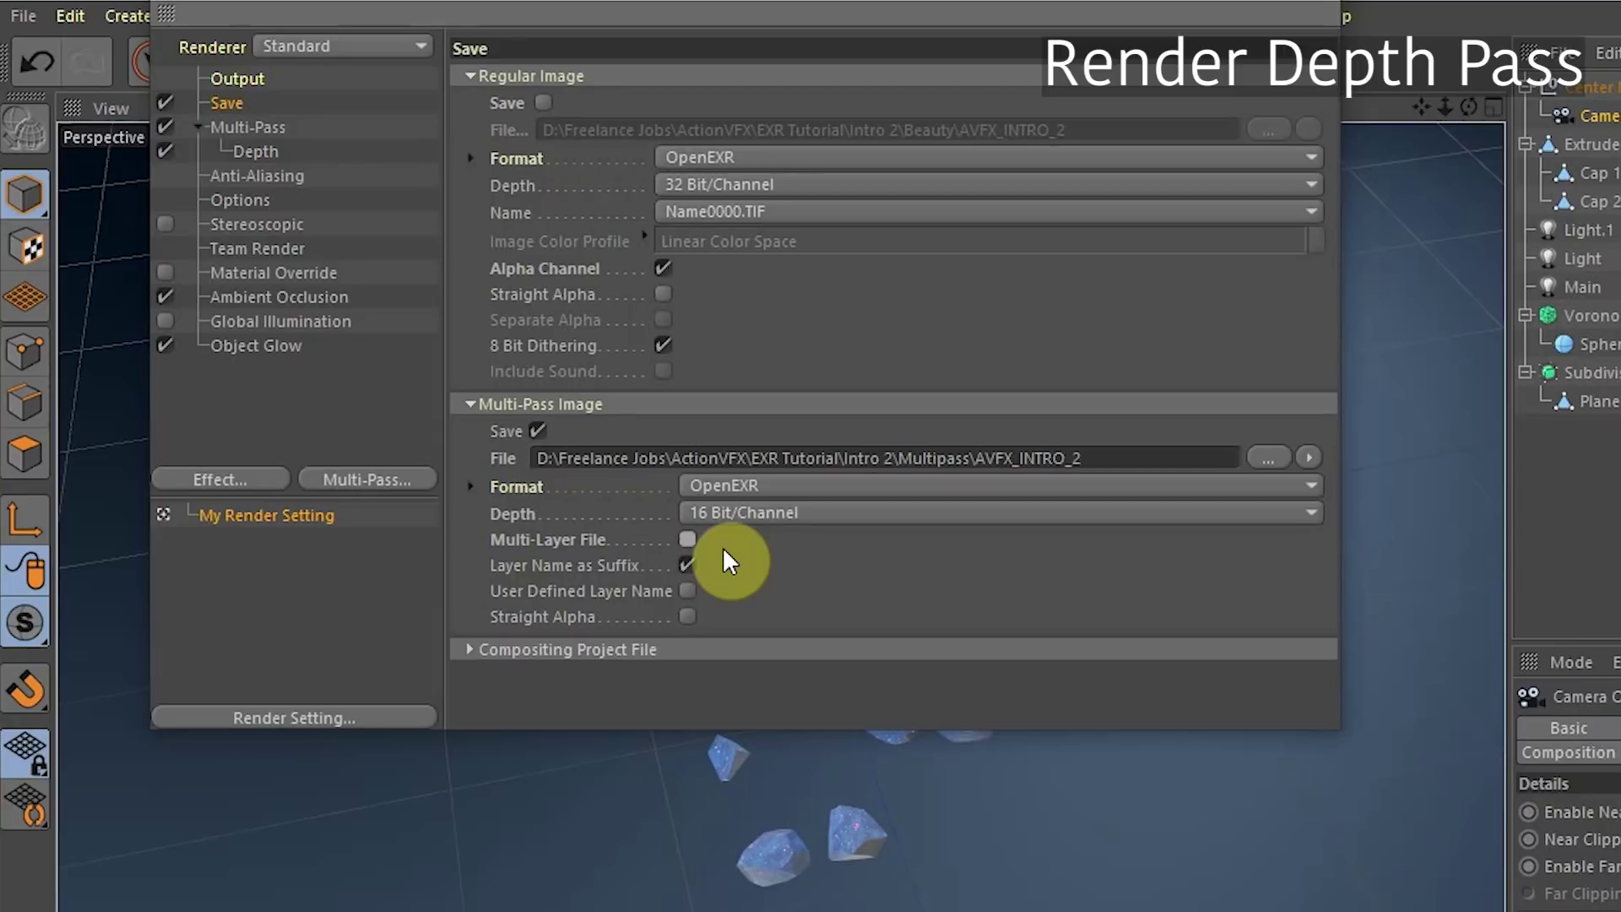
pyautogui.click(687, 538)
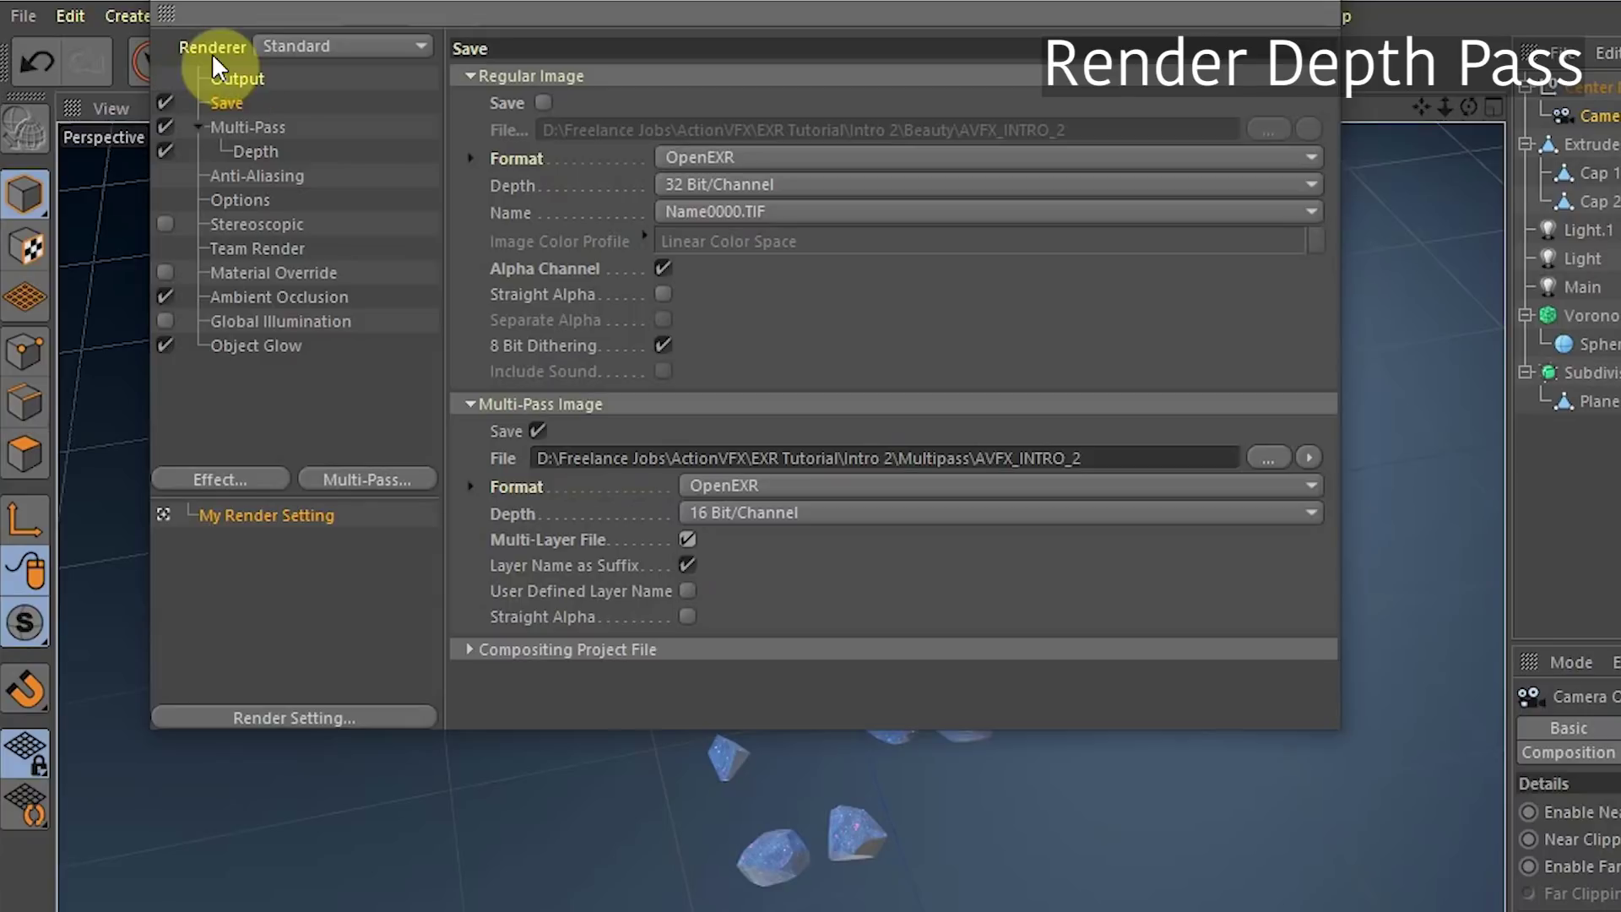
pyautogui.click(236, 78)
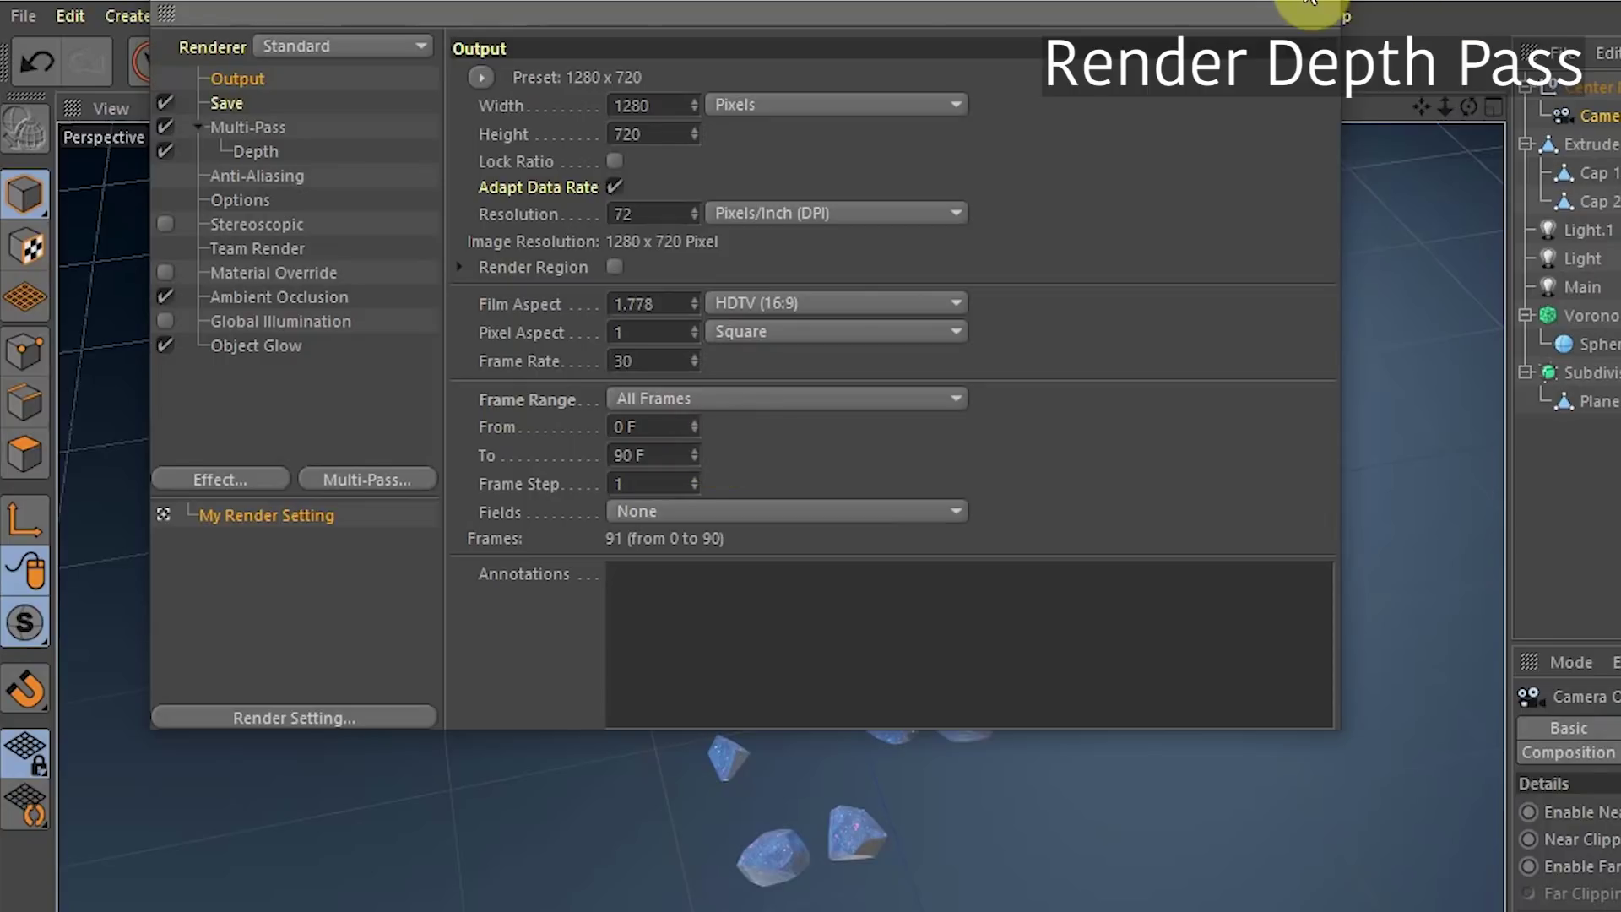
# Render the frame to the Picture Viewer and show only its greyscale Depth layer.
pyautogui.click(1326, 12)
pyautogui.click(704, 57)
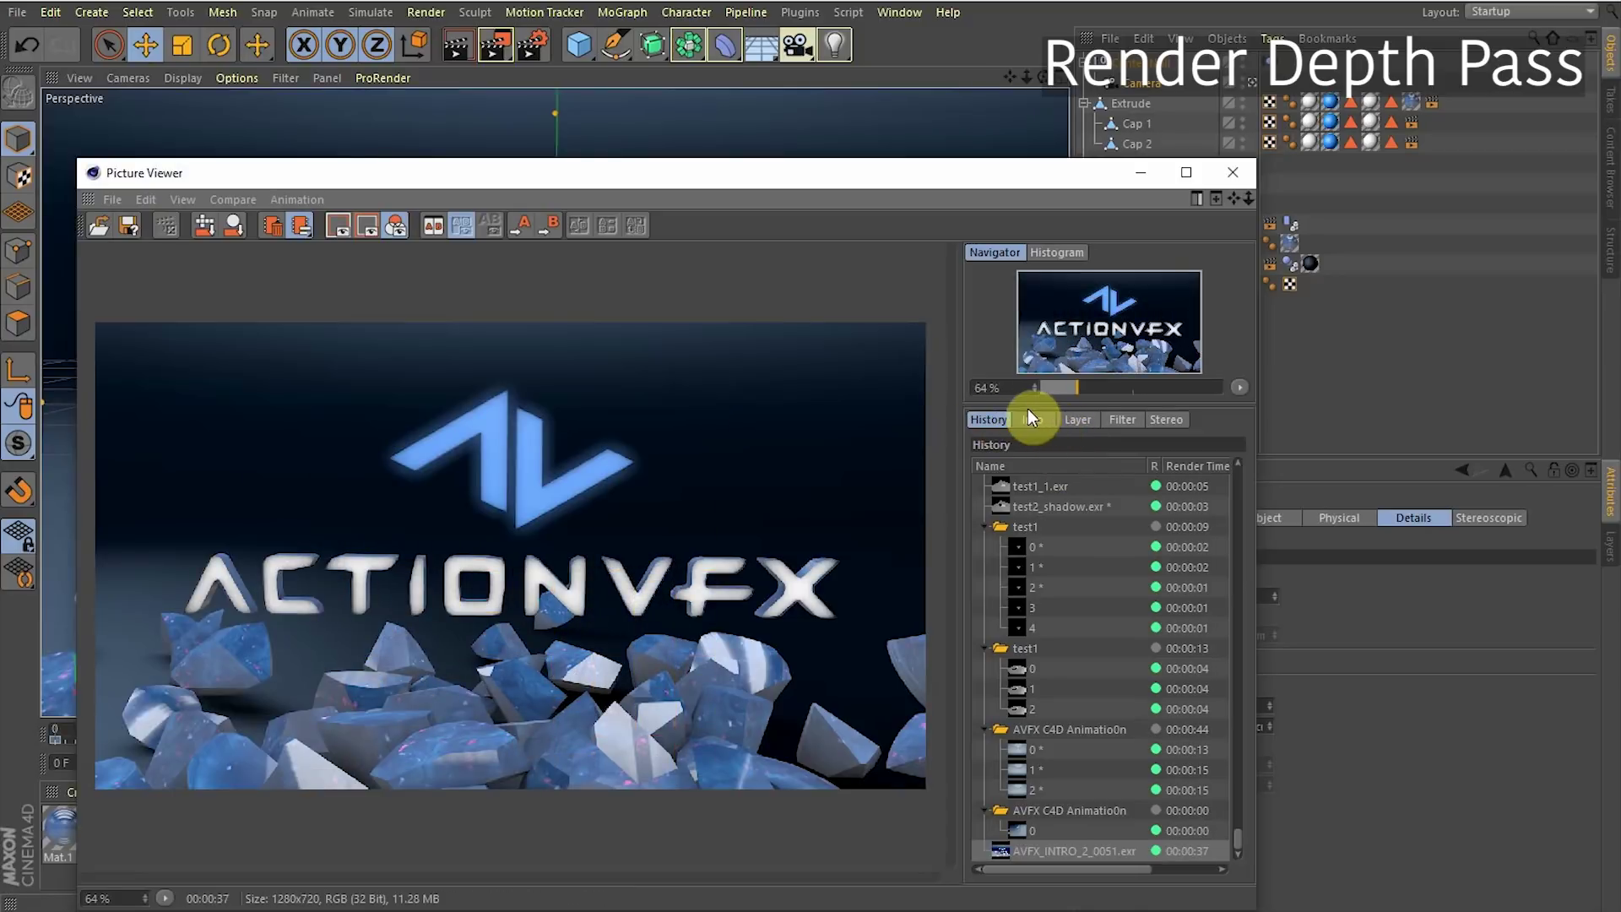
pyautogui.click(1077, 420)
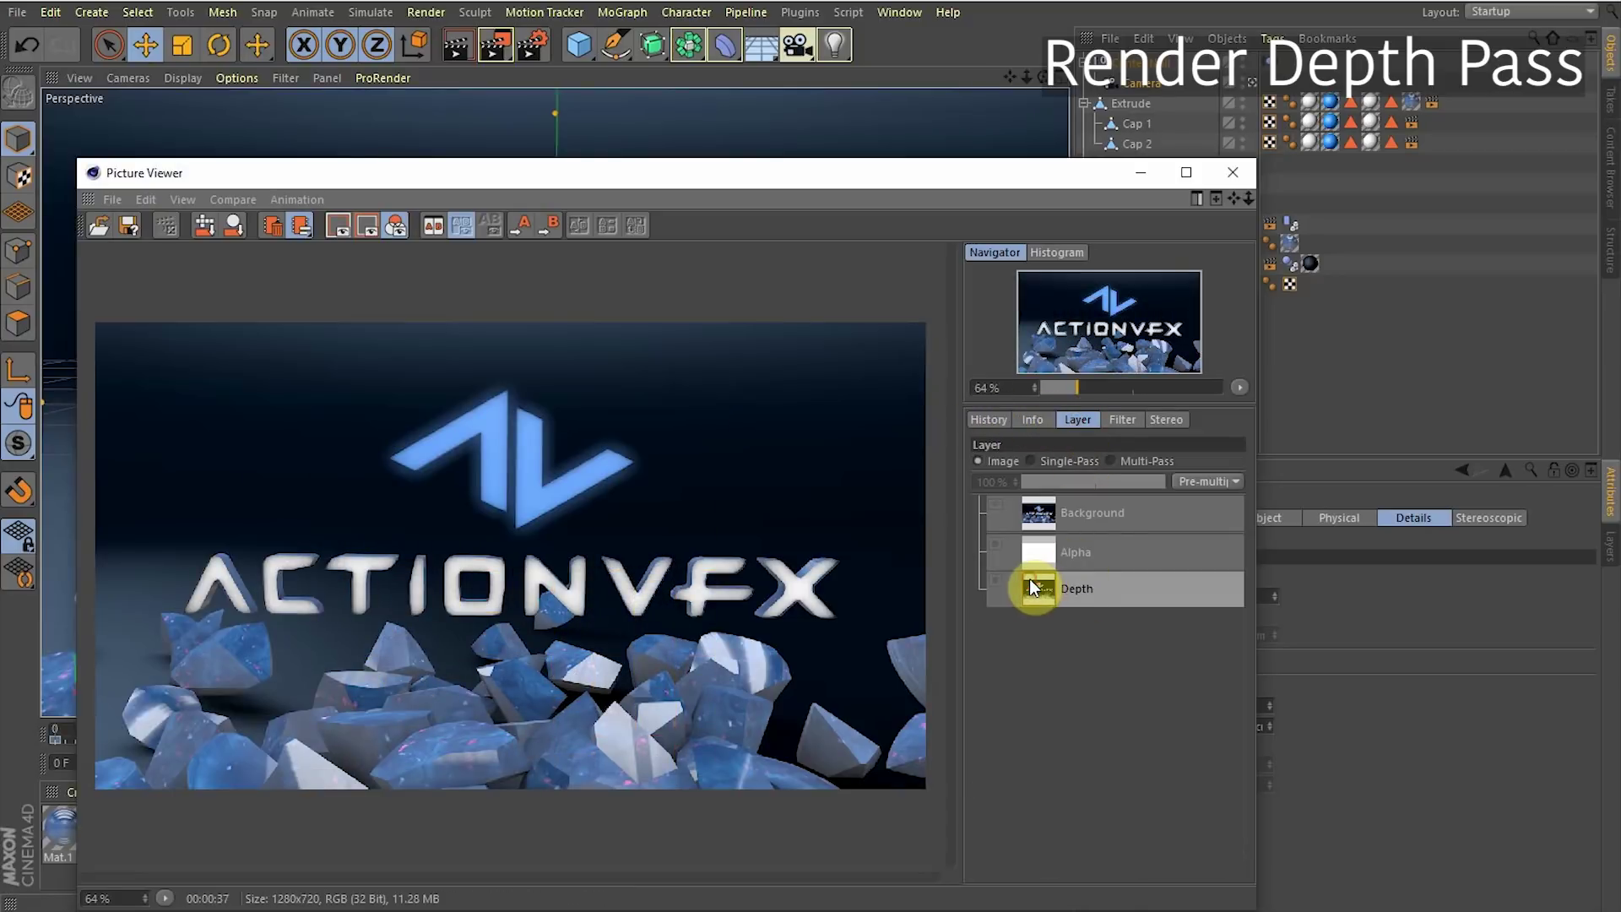
pyautogui.click(1041, 459)
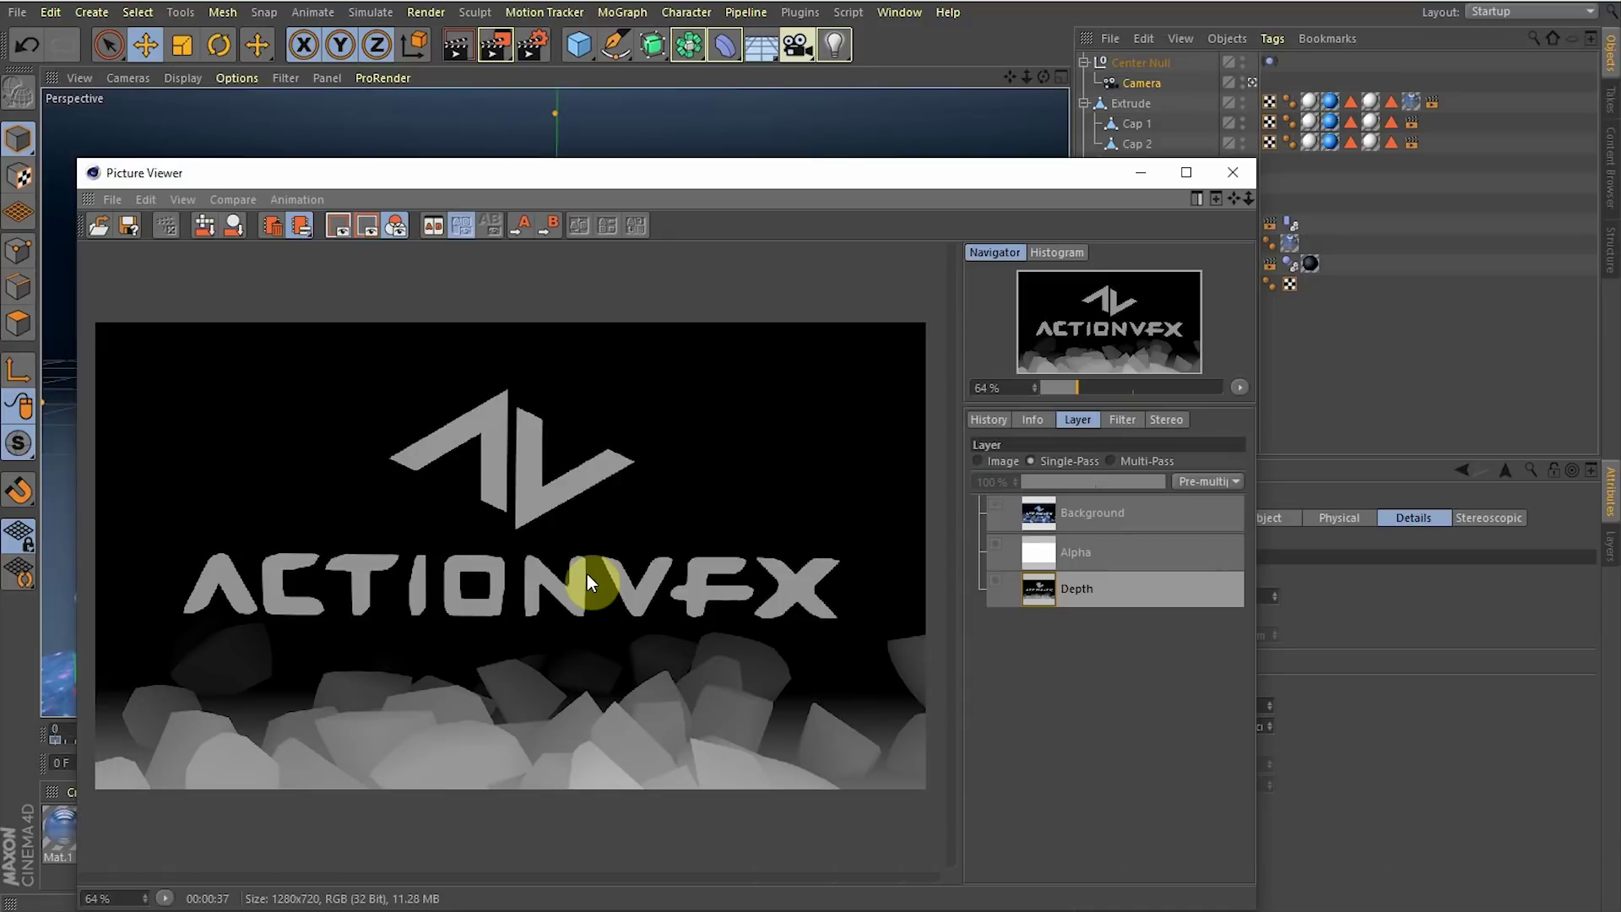
# Reopen Render Settings on the Multi-Pass page, closing the pass menu without adding anything.
pyautogui.click(540, 44)
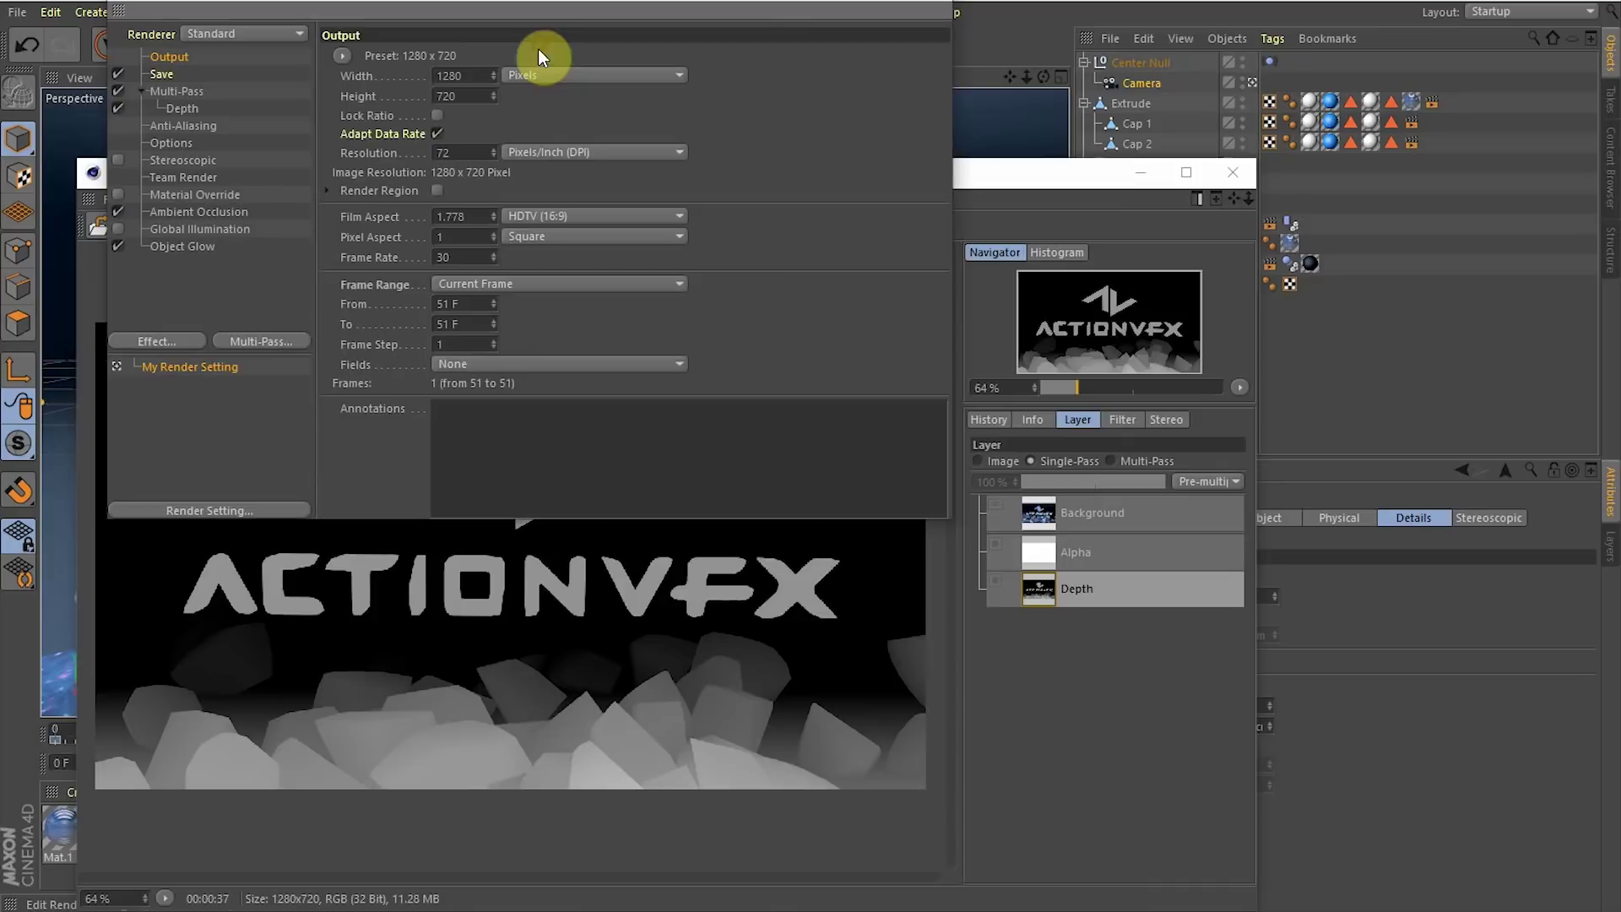
pyautogui.click(168, 91)
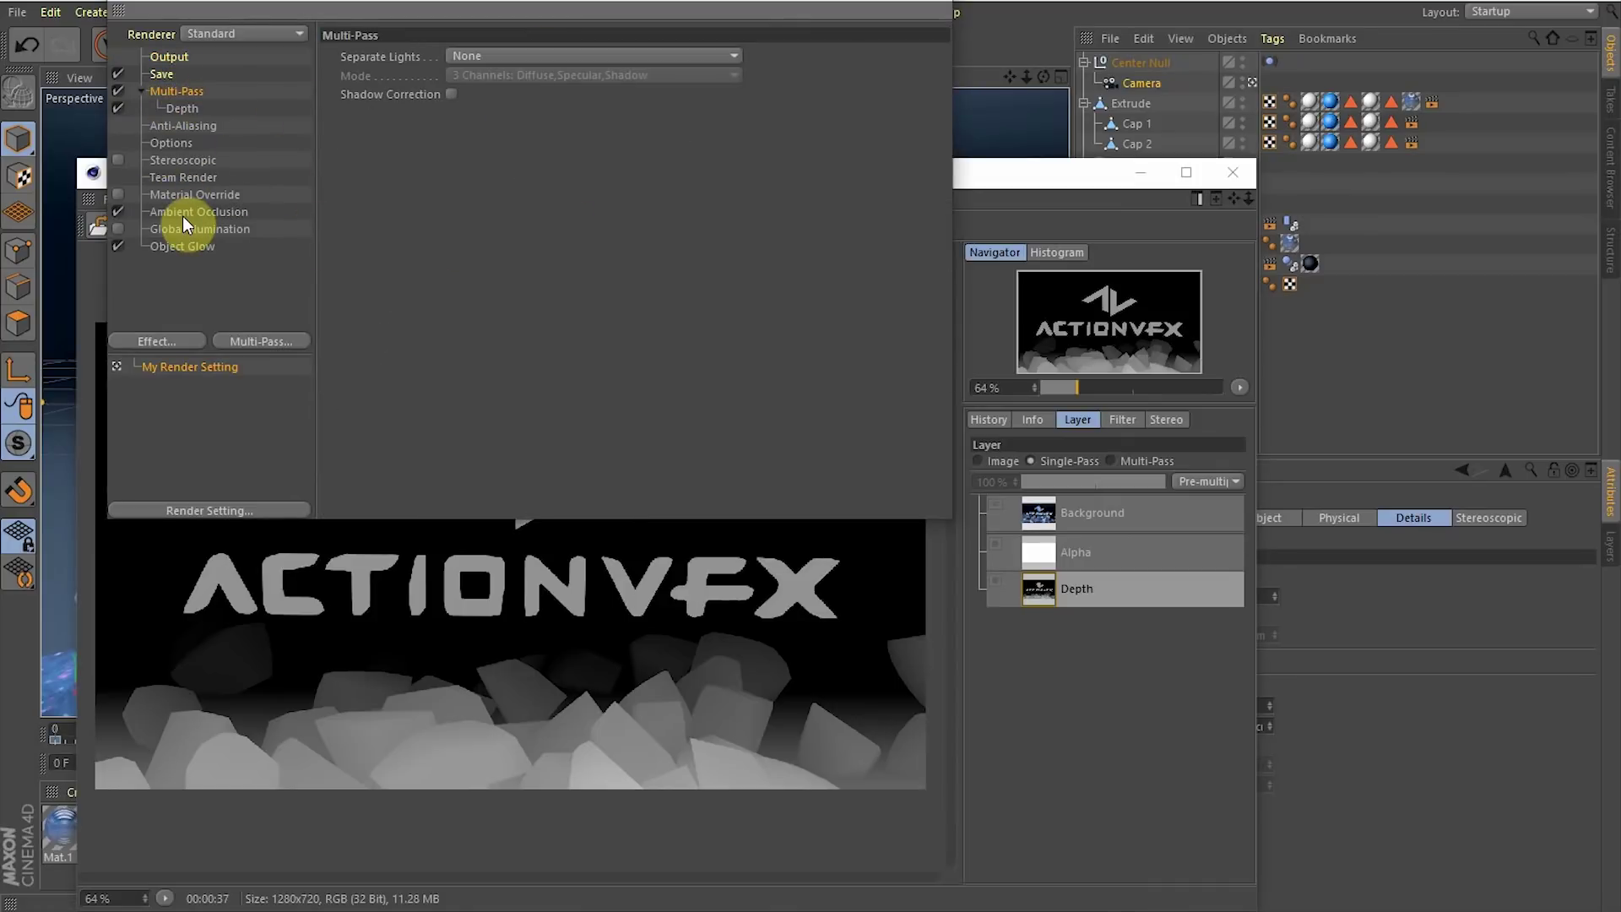
pyautogui.click(278, 341)
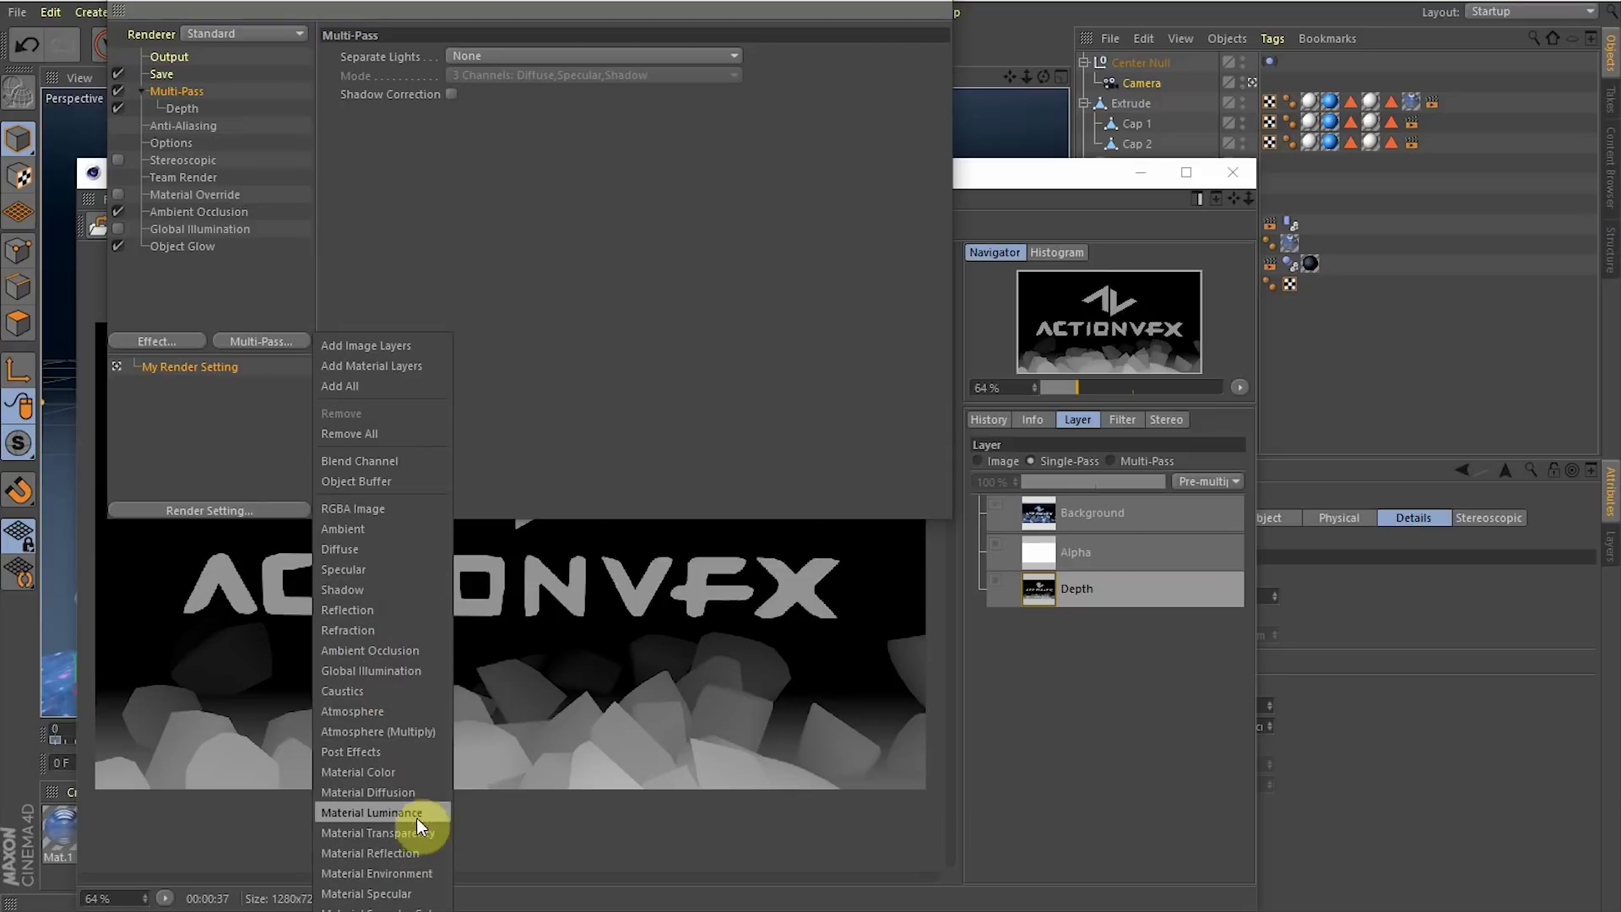
pyautogui.press('Escape')
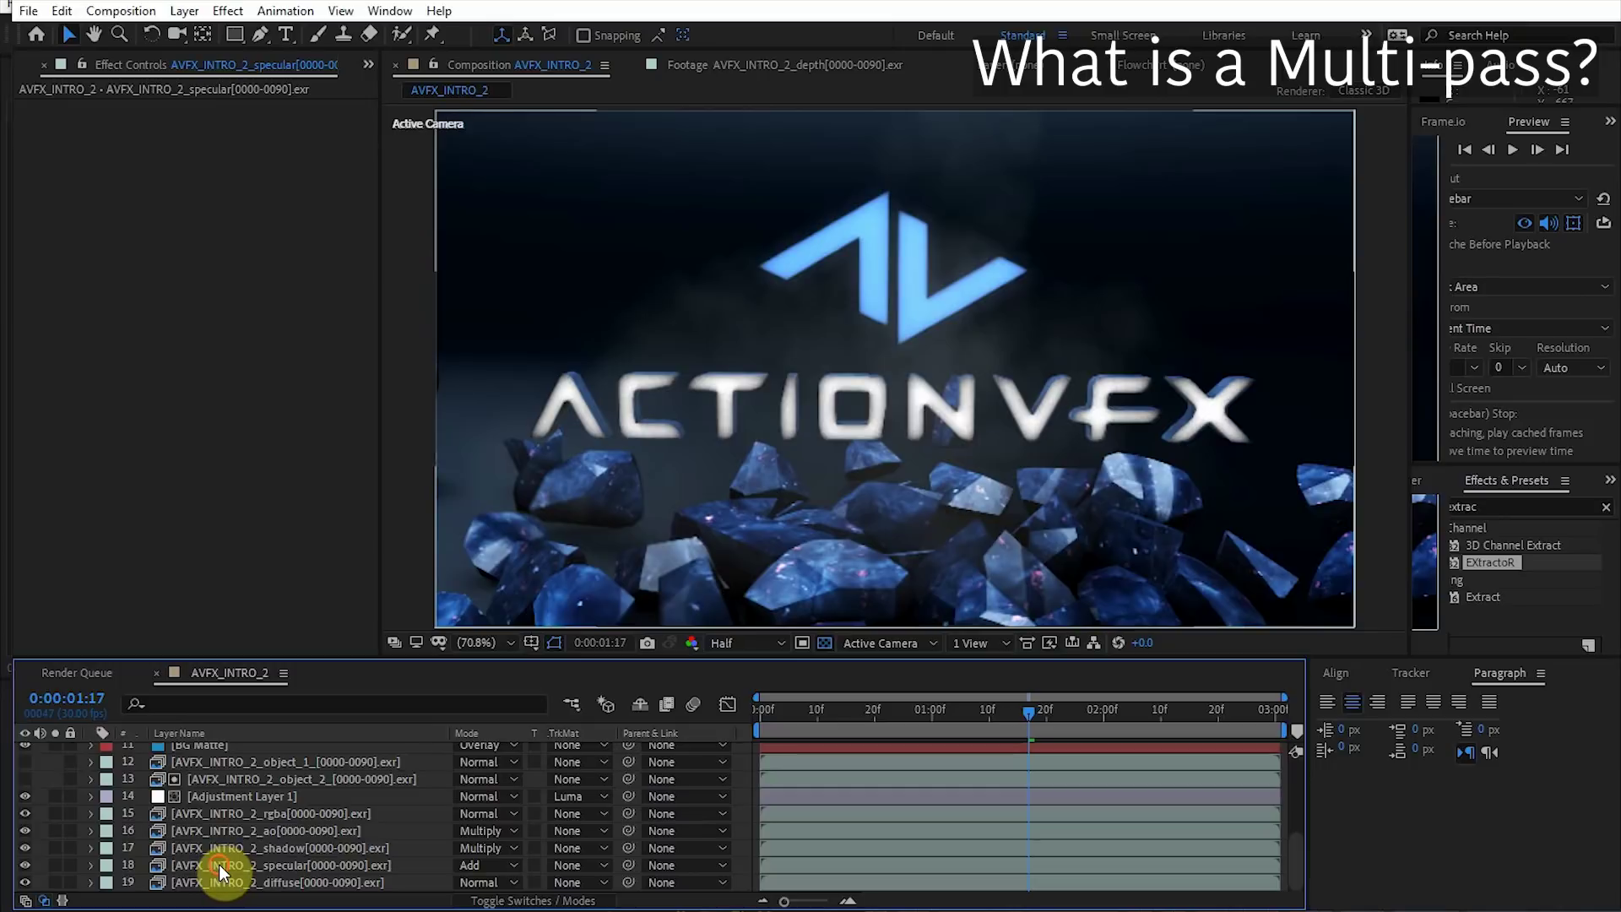
pyautogui.click(220, 864)
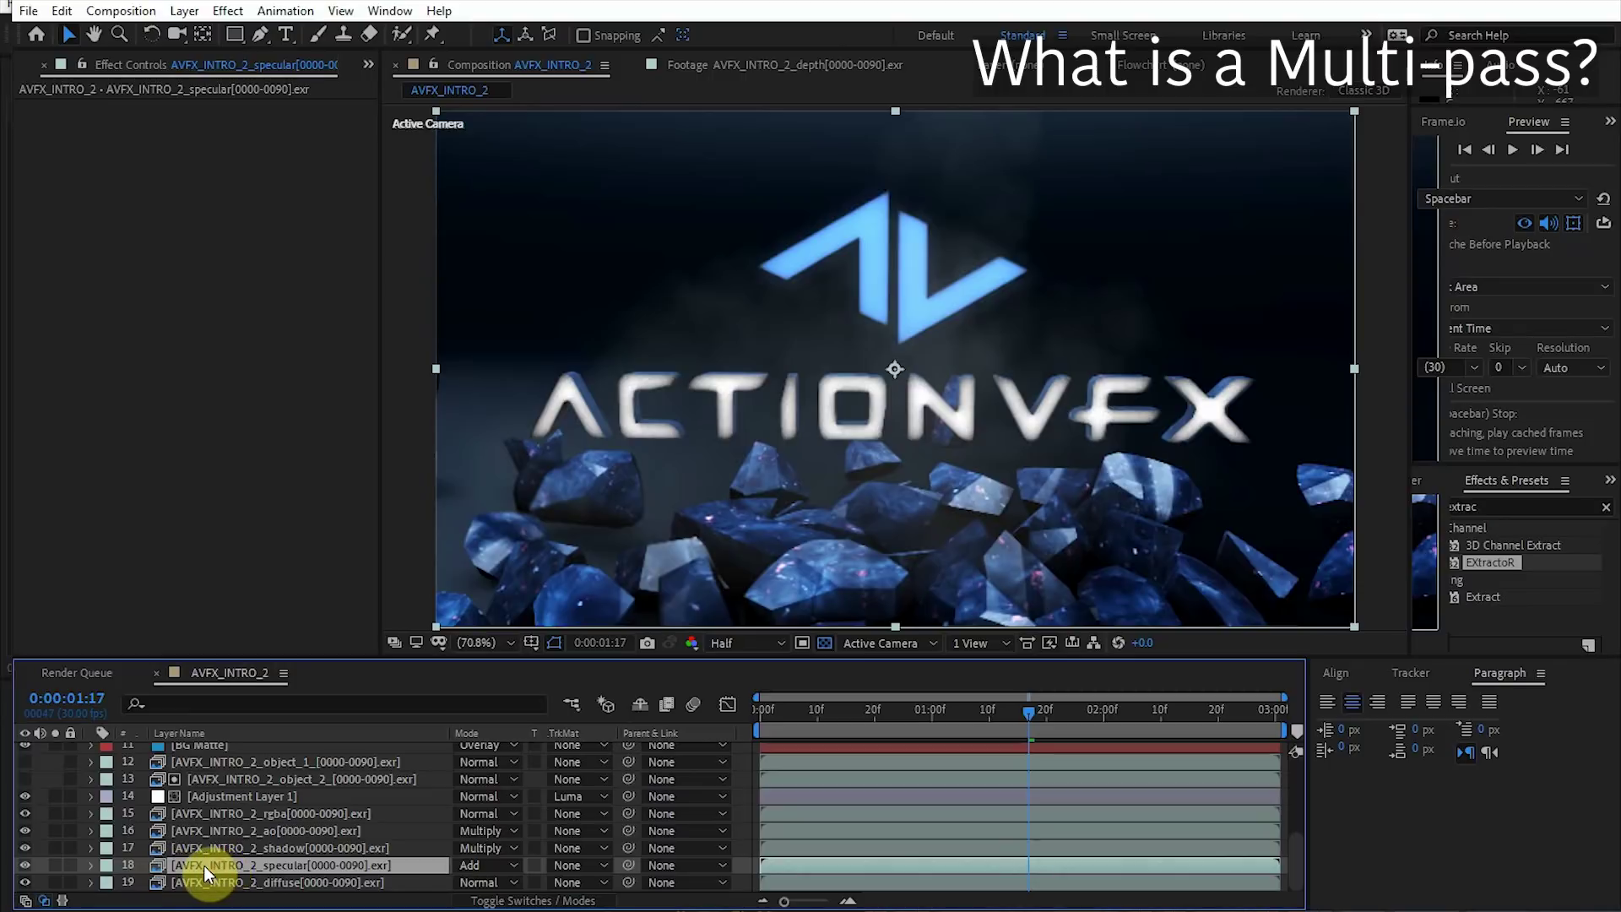
pyautogui.click(55, 862)
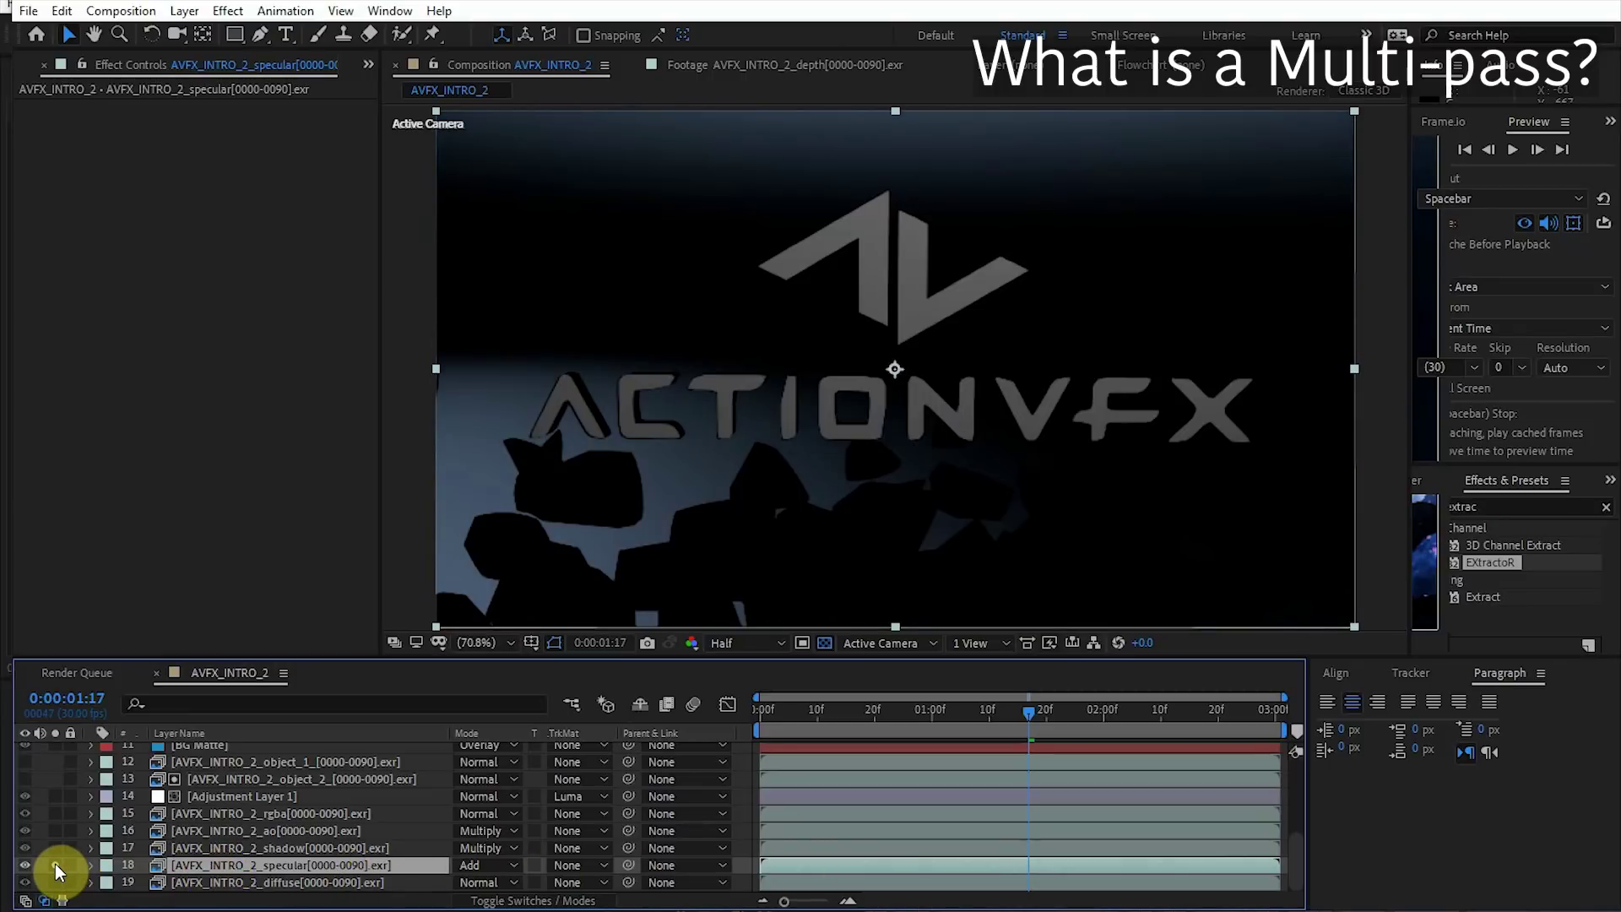
pyautogui.click(55, 863)
pyautogui.click(55, 847)
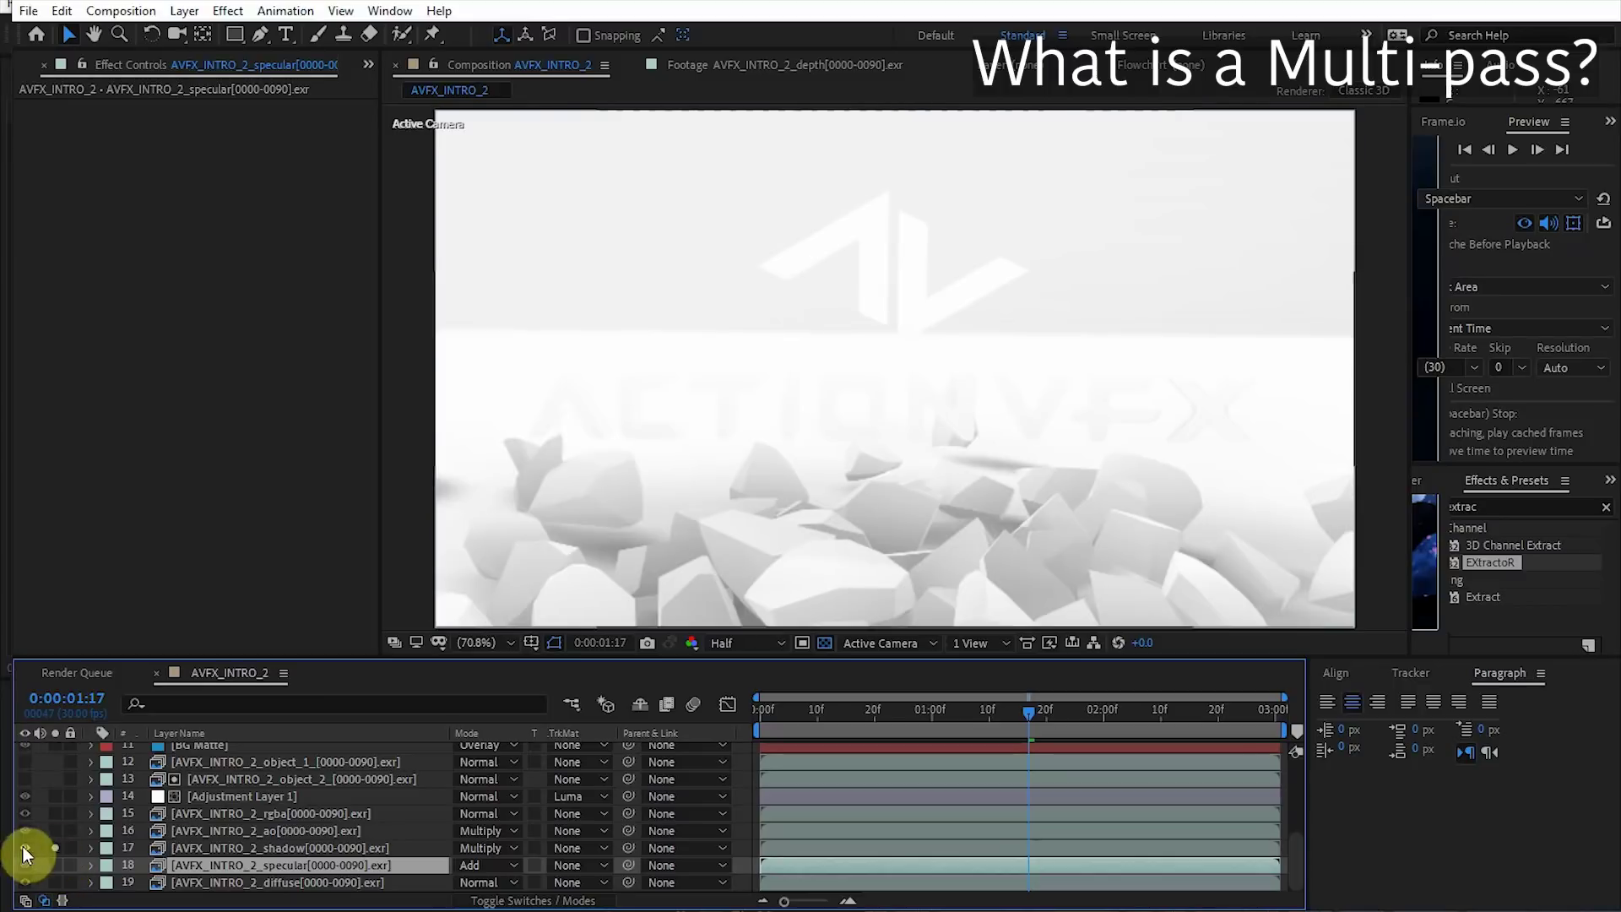
pyautogui.click(55, 847)
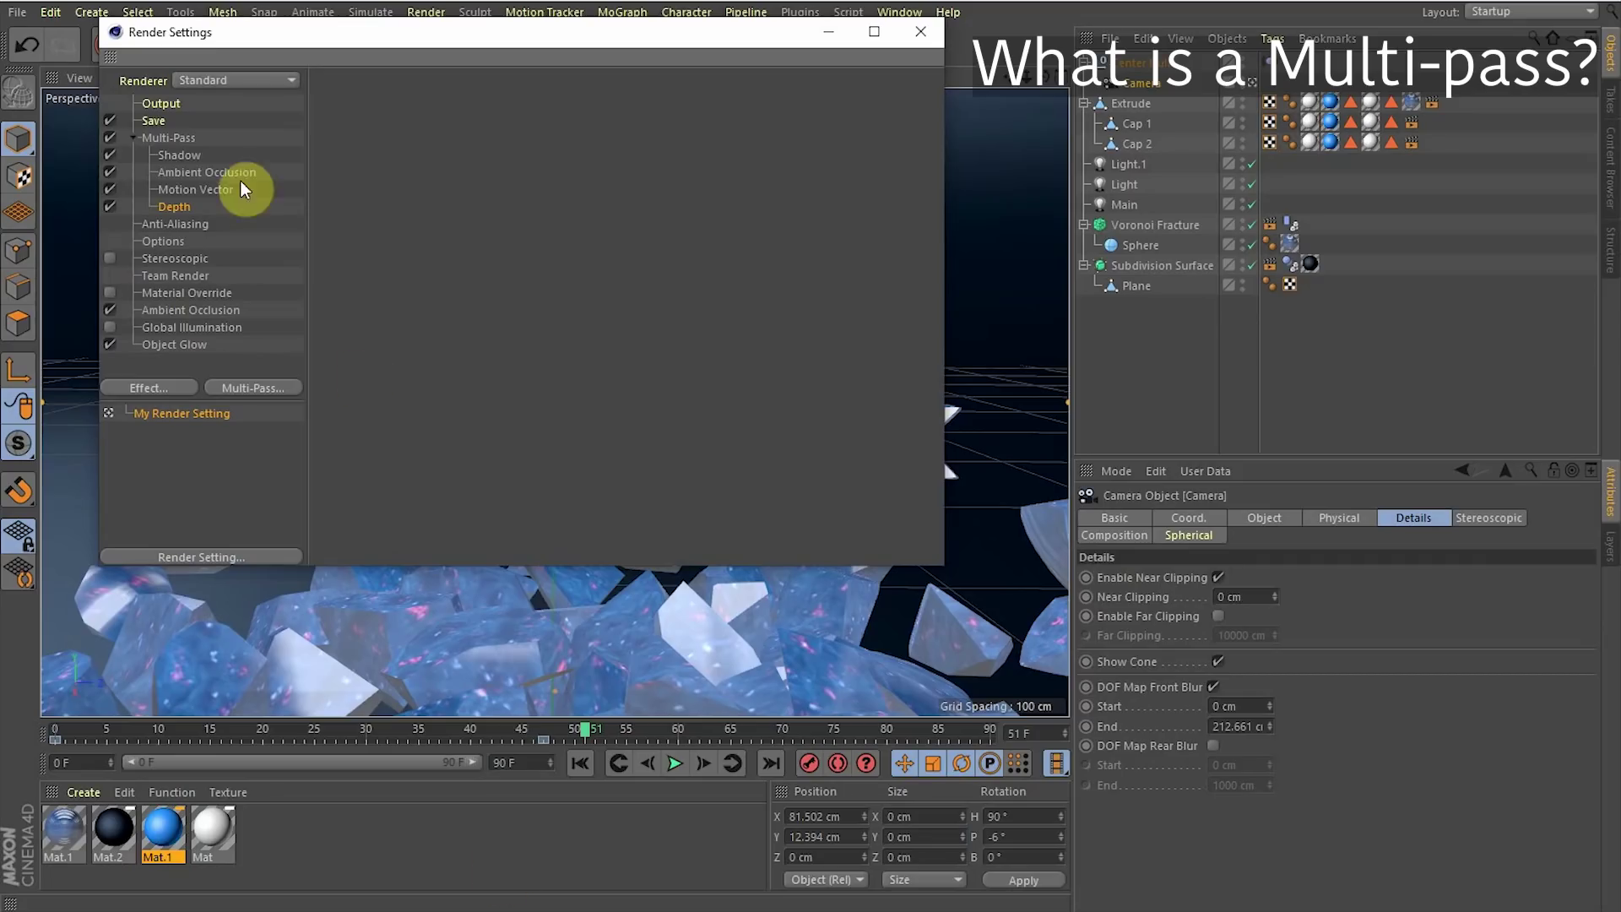
pyautogui.click(191, 156)
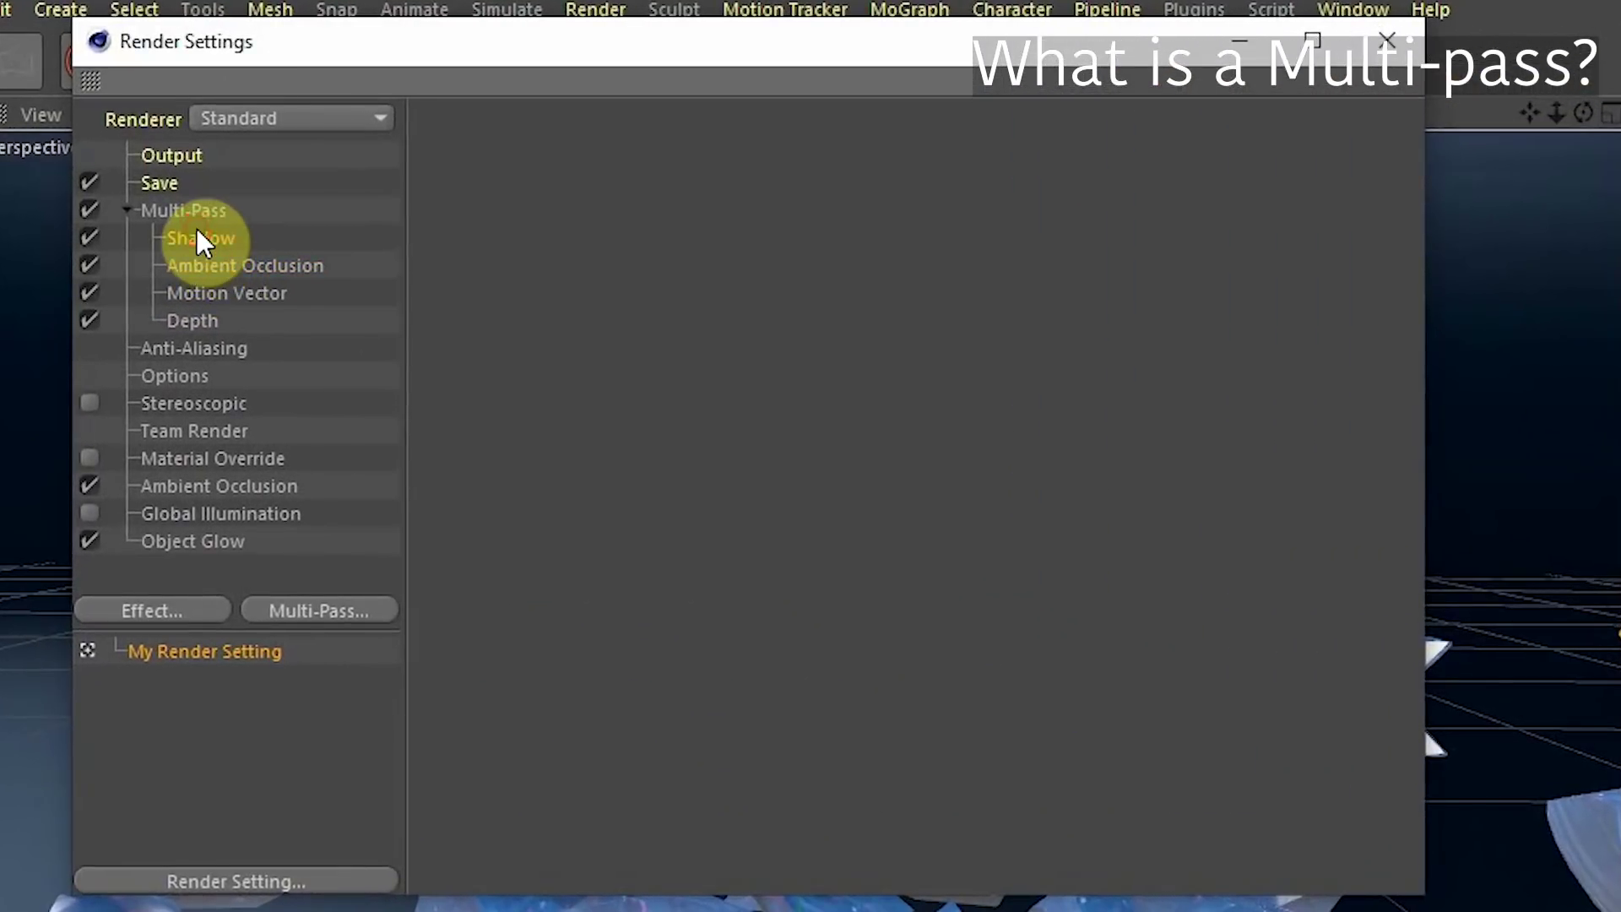
# Review the existing Shadow, Ambient Occlusion and Motion Vector passes, then add all available passes.
pyautogui.click(203, 266)
pyautogui.click(202, 293)
pyautogui.click(201, 239)
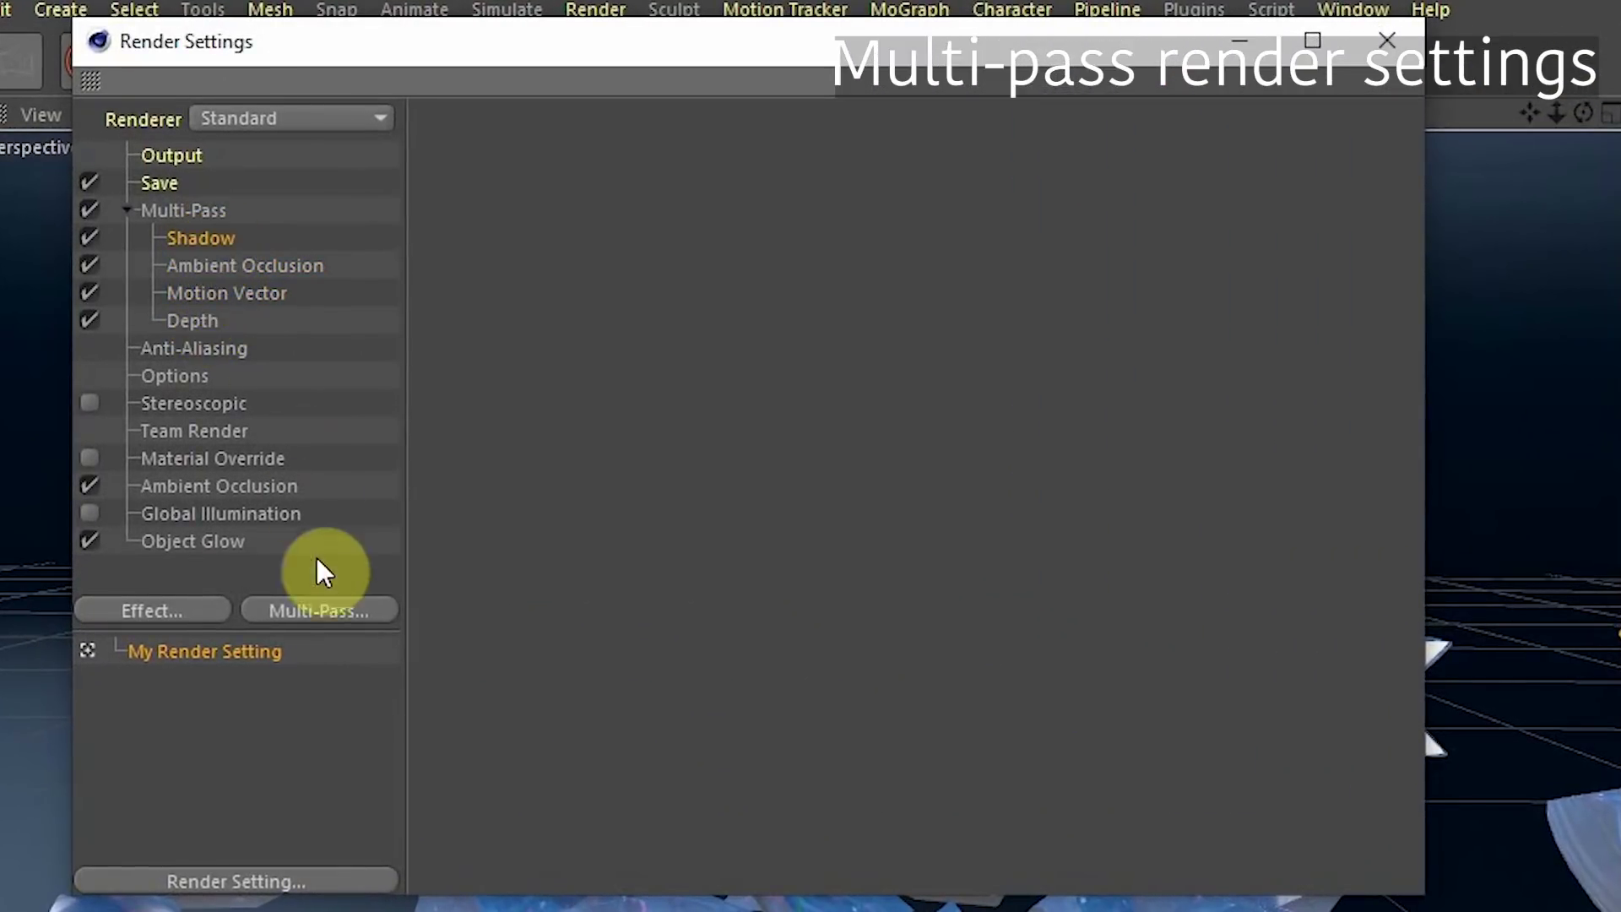
pyautogui.click(334, 610)
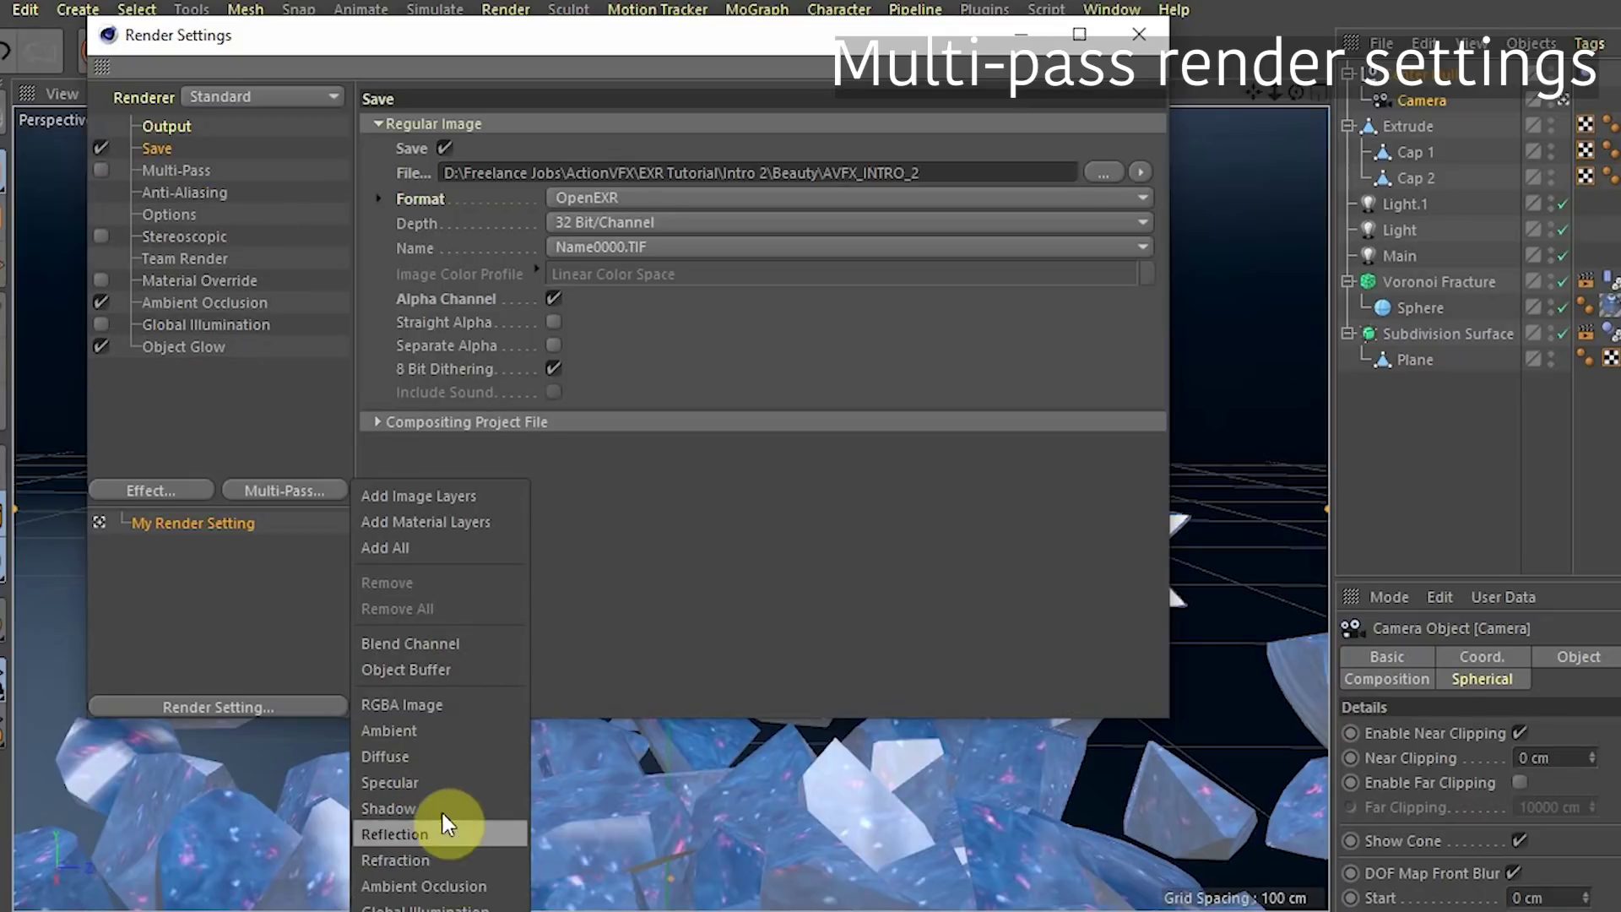
pyautogui.click(386, 547)
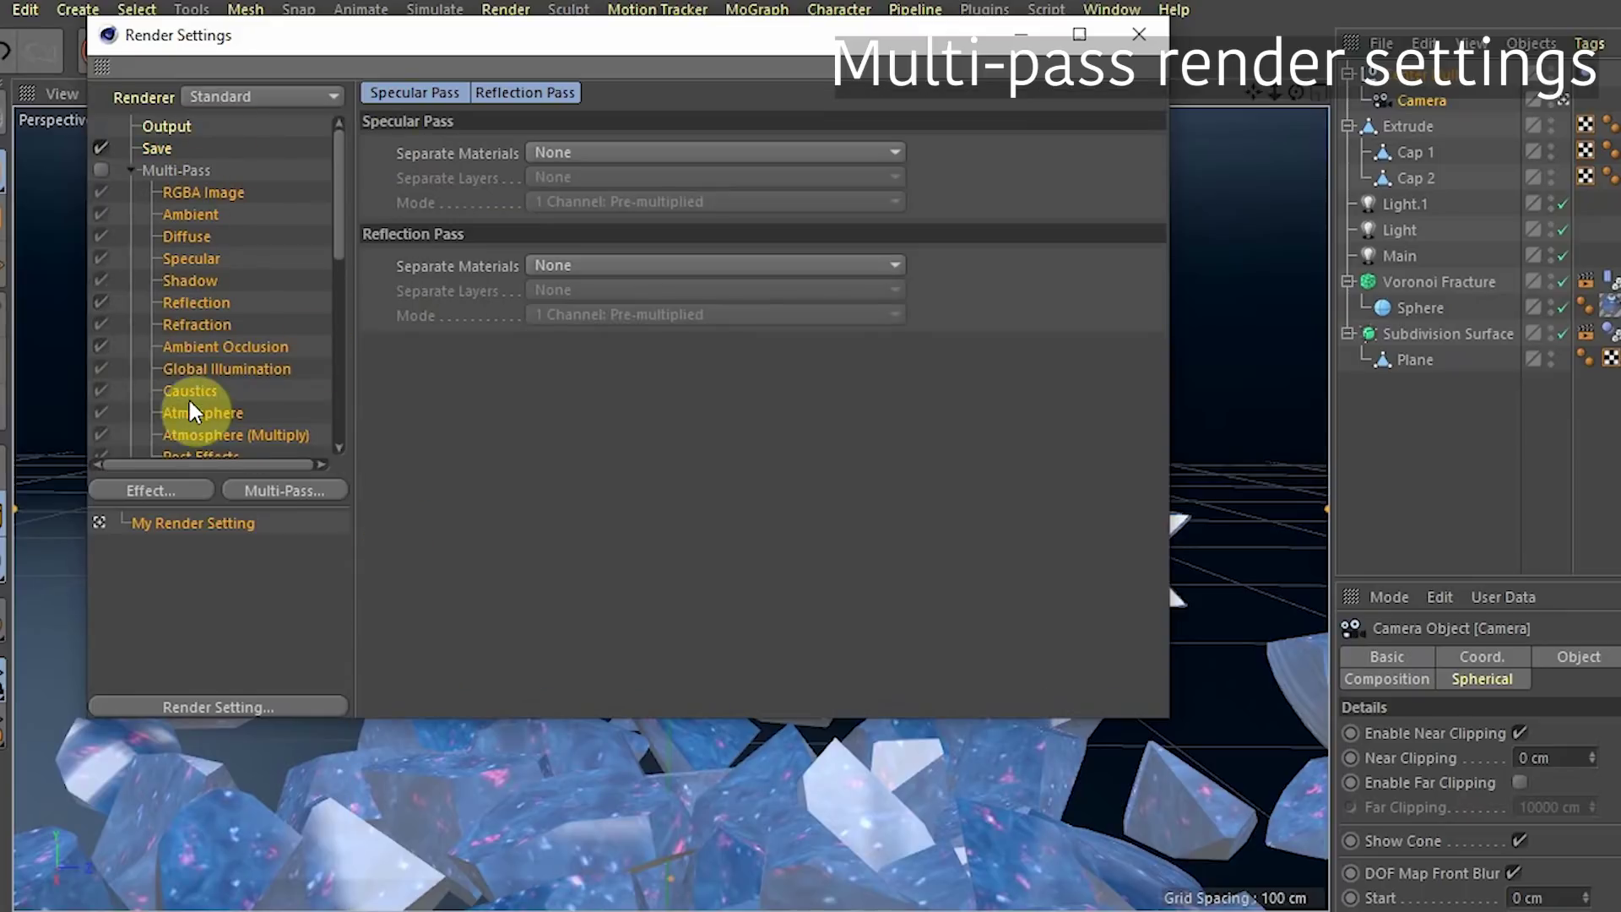
pyautogui.moveTo(334, 217); pyautogui.dragTo(344, 259)
pyautogui.moveTo(342, 365); pyautogui.dragTo(342, 210)
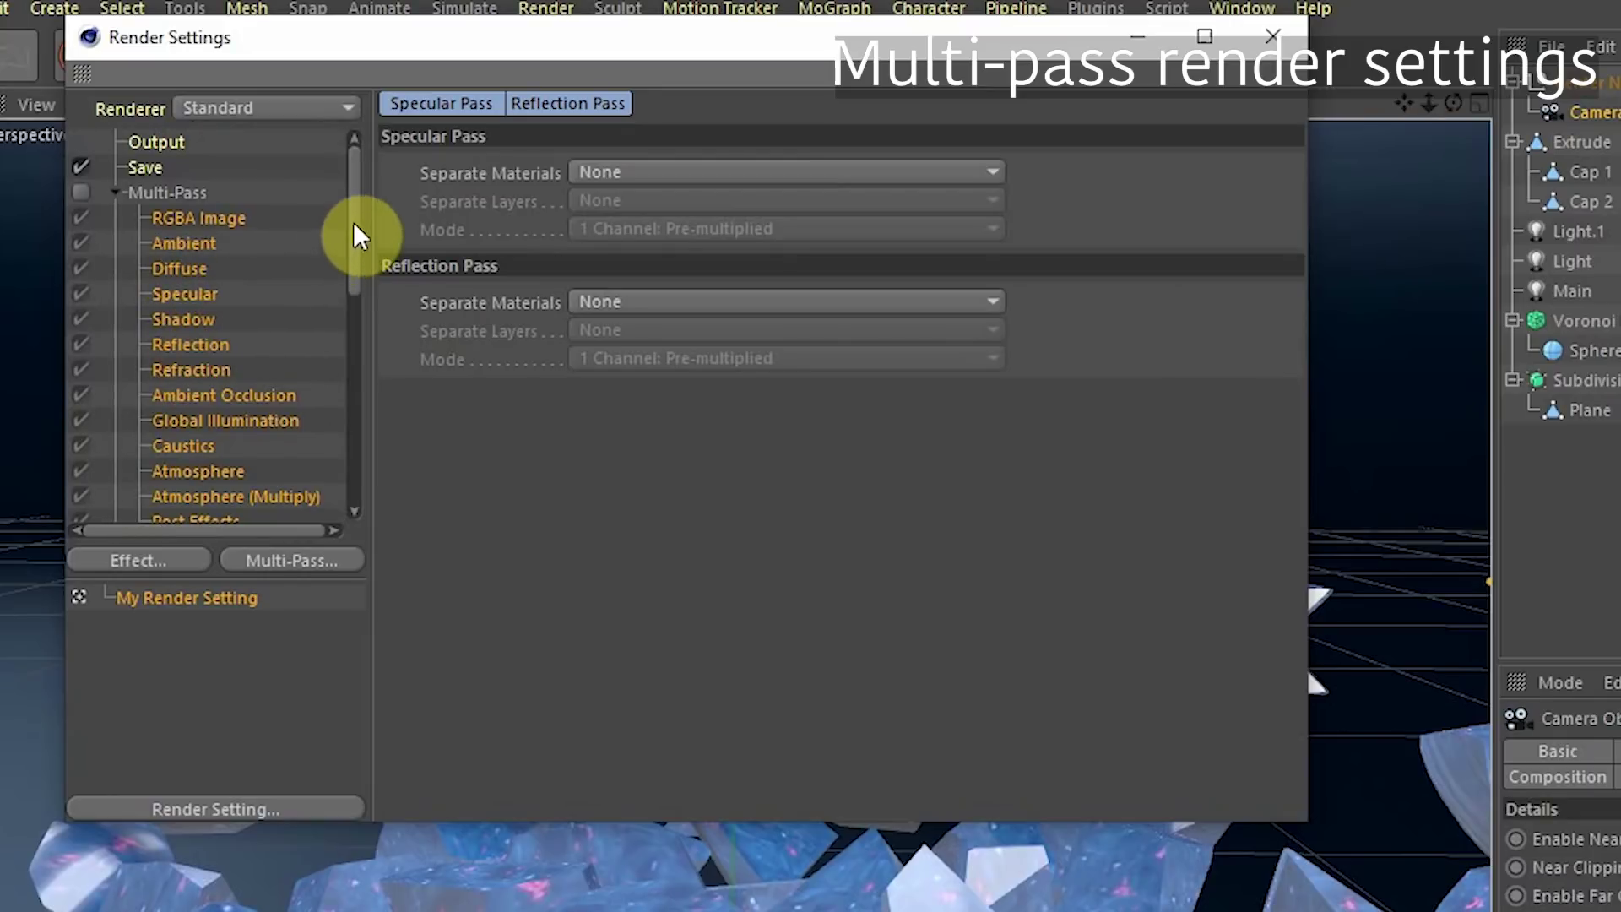
# Enable Multi-Pass and delete the Atmosphere, Atmosphere (Multiply) and Caustics passes.
pyautogui.click(80, 193)
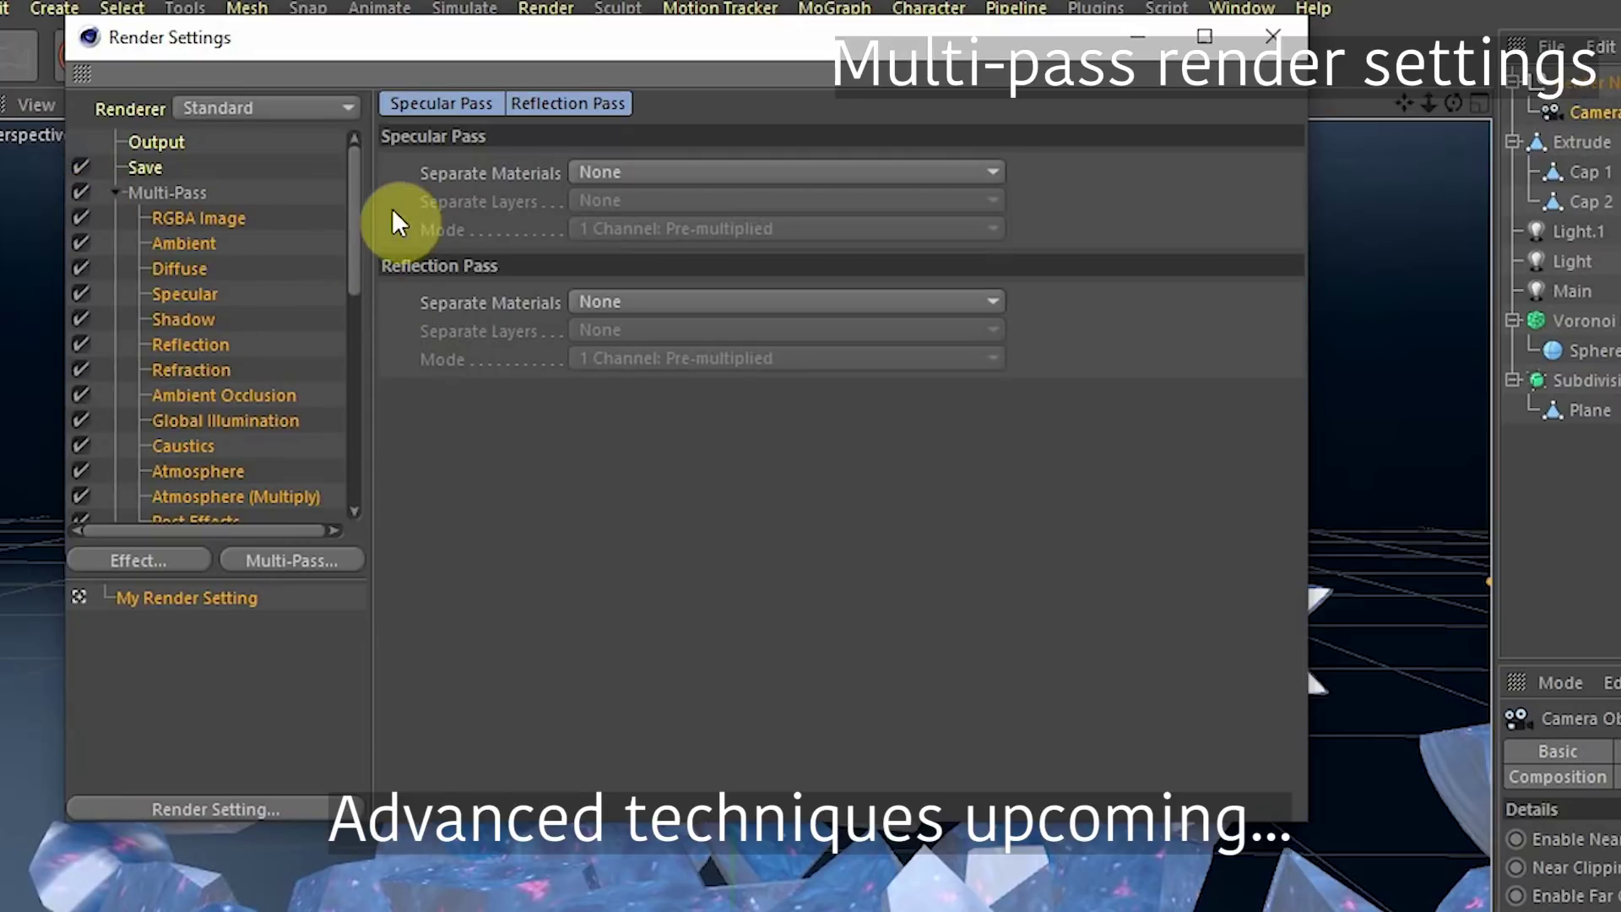
pyautogui.click(207, 498)
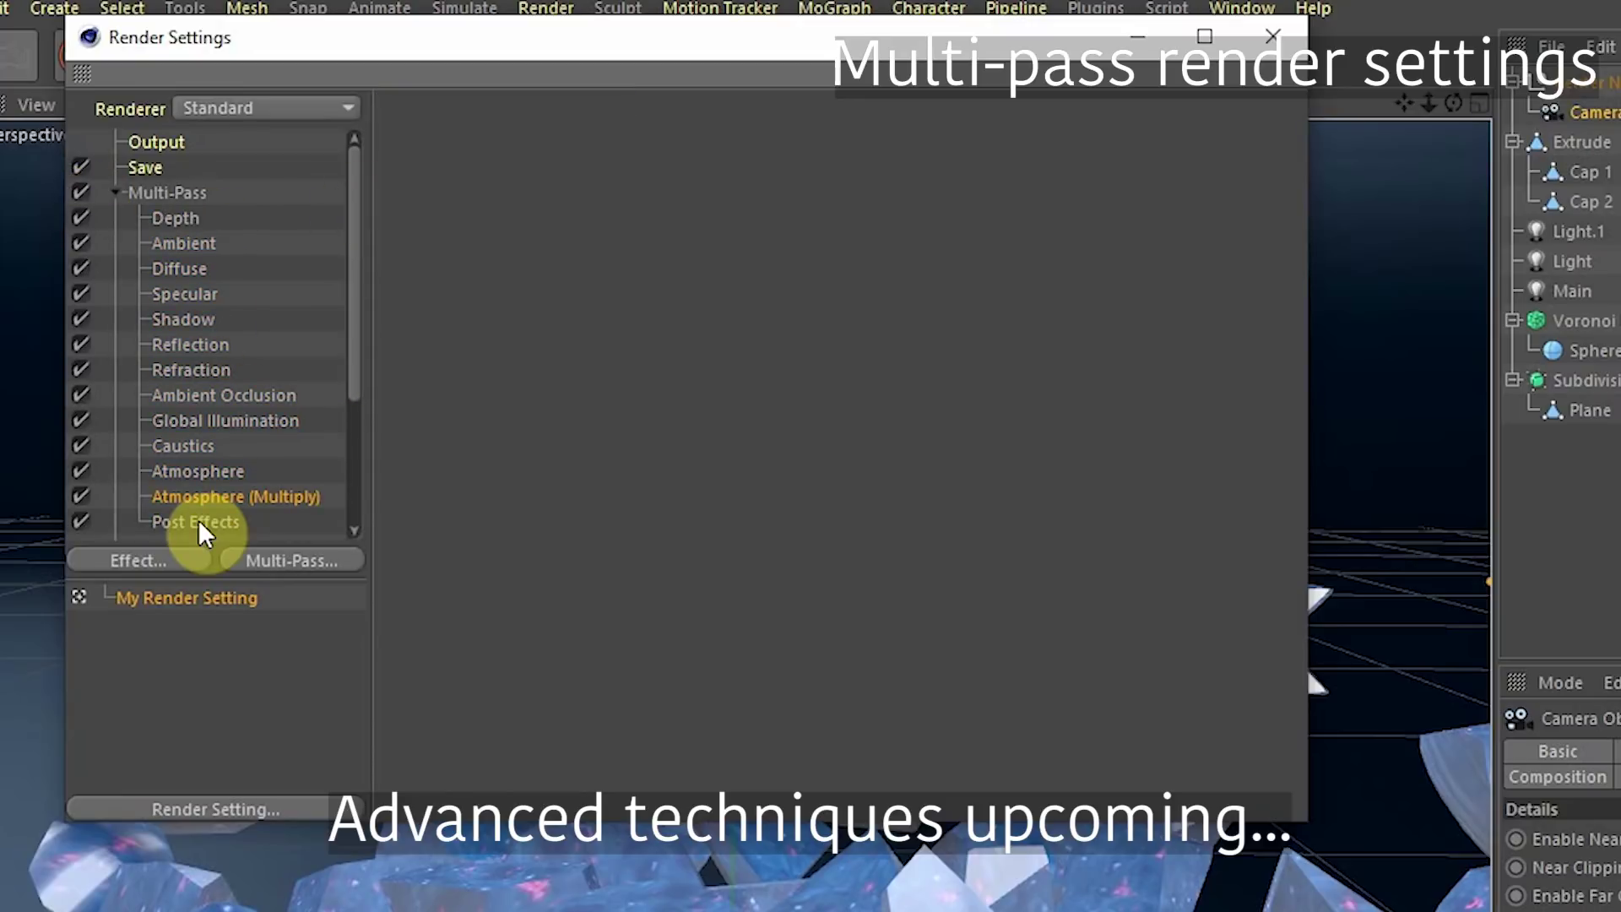
pyautogui.click(212, 471)
pyautogui.press('Delete')
pyautogui.click(213, 471)
pyautogui.press('Delete')
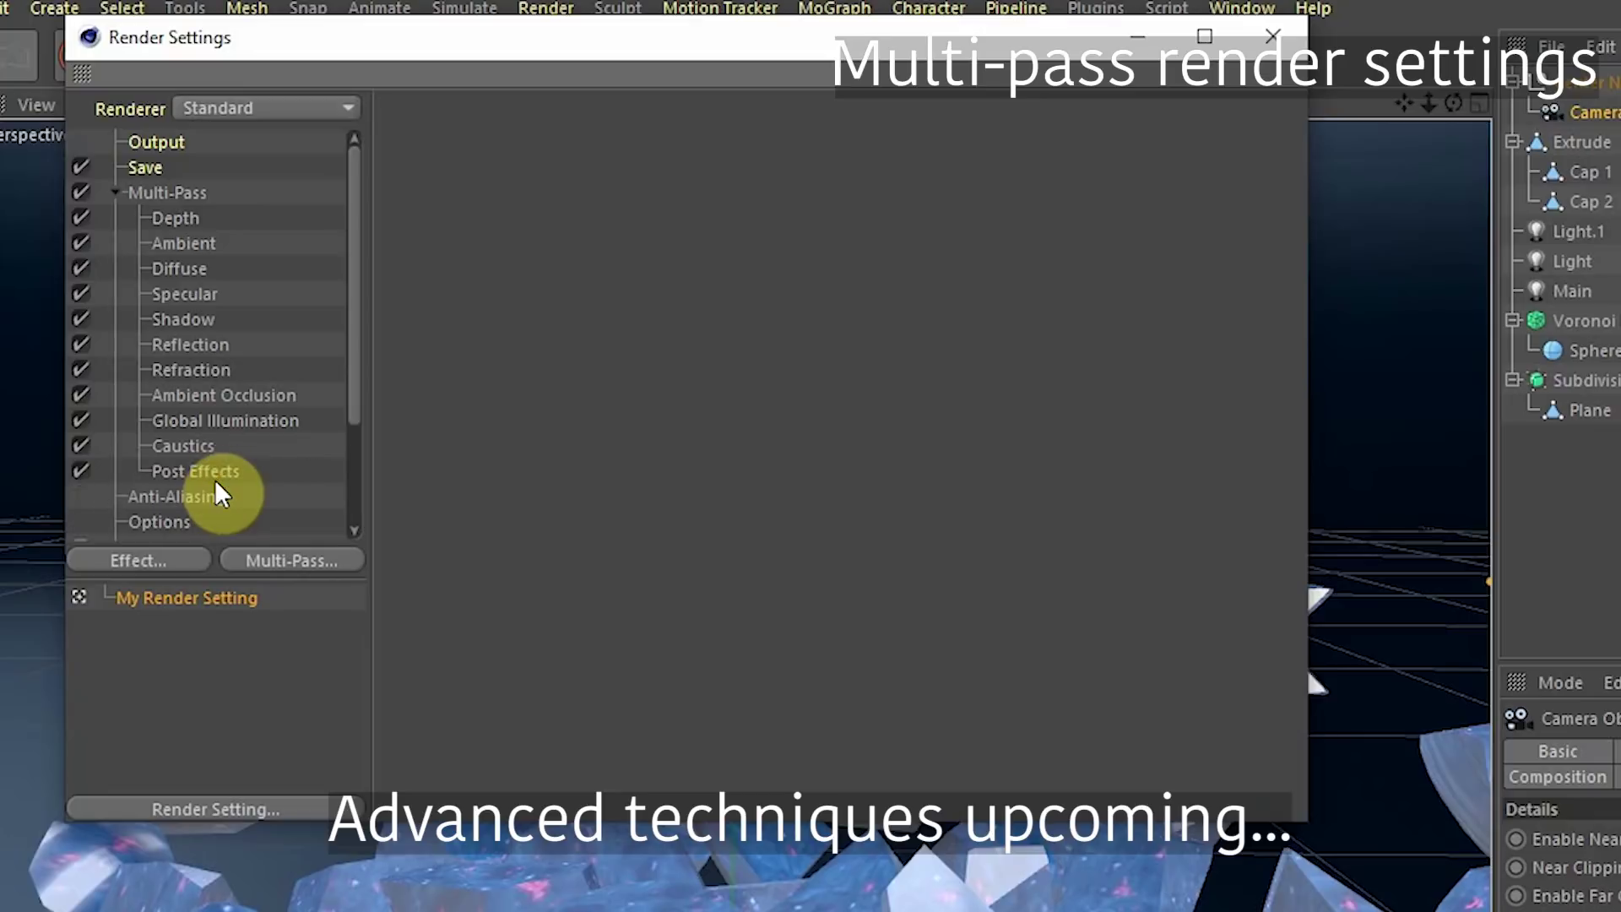
pyautogui.click(194, 446)
pyautogui.press('Delete')
pyautogui.click(204, 422)
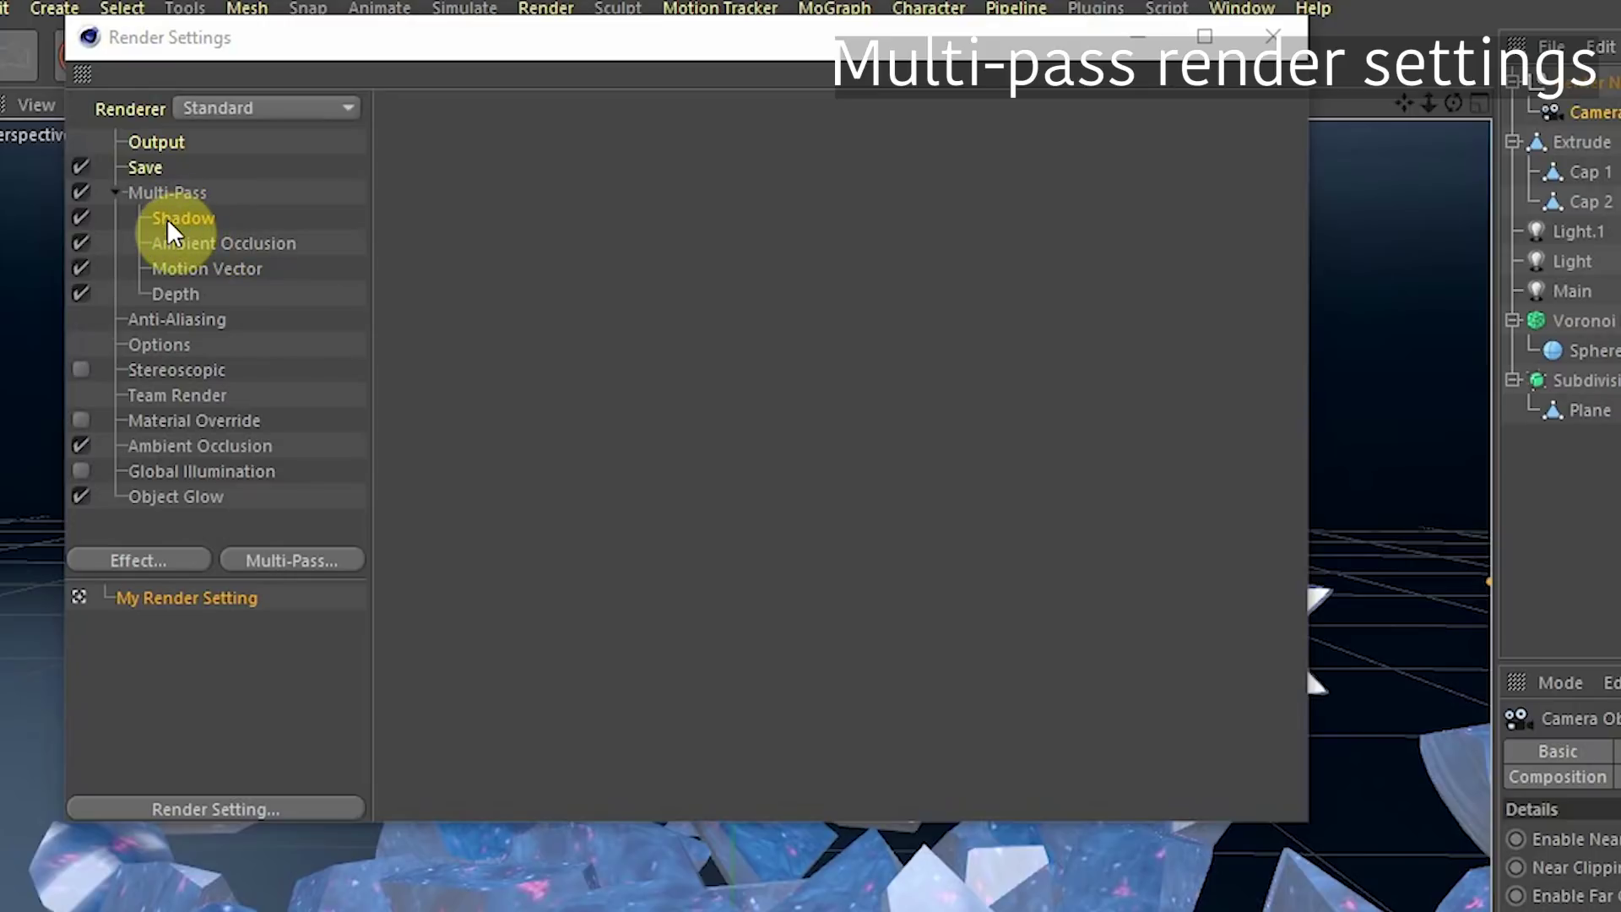
# Check the Ambient Occlusion and Depth passes, then bring up the Save settings.
pyautogui.click(187, 243)
pyautogui.click(179, 289)
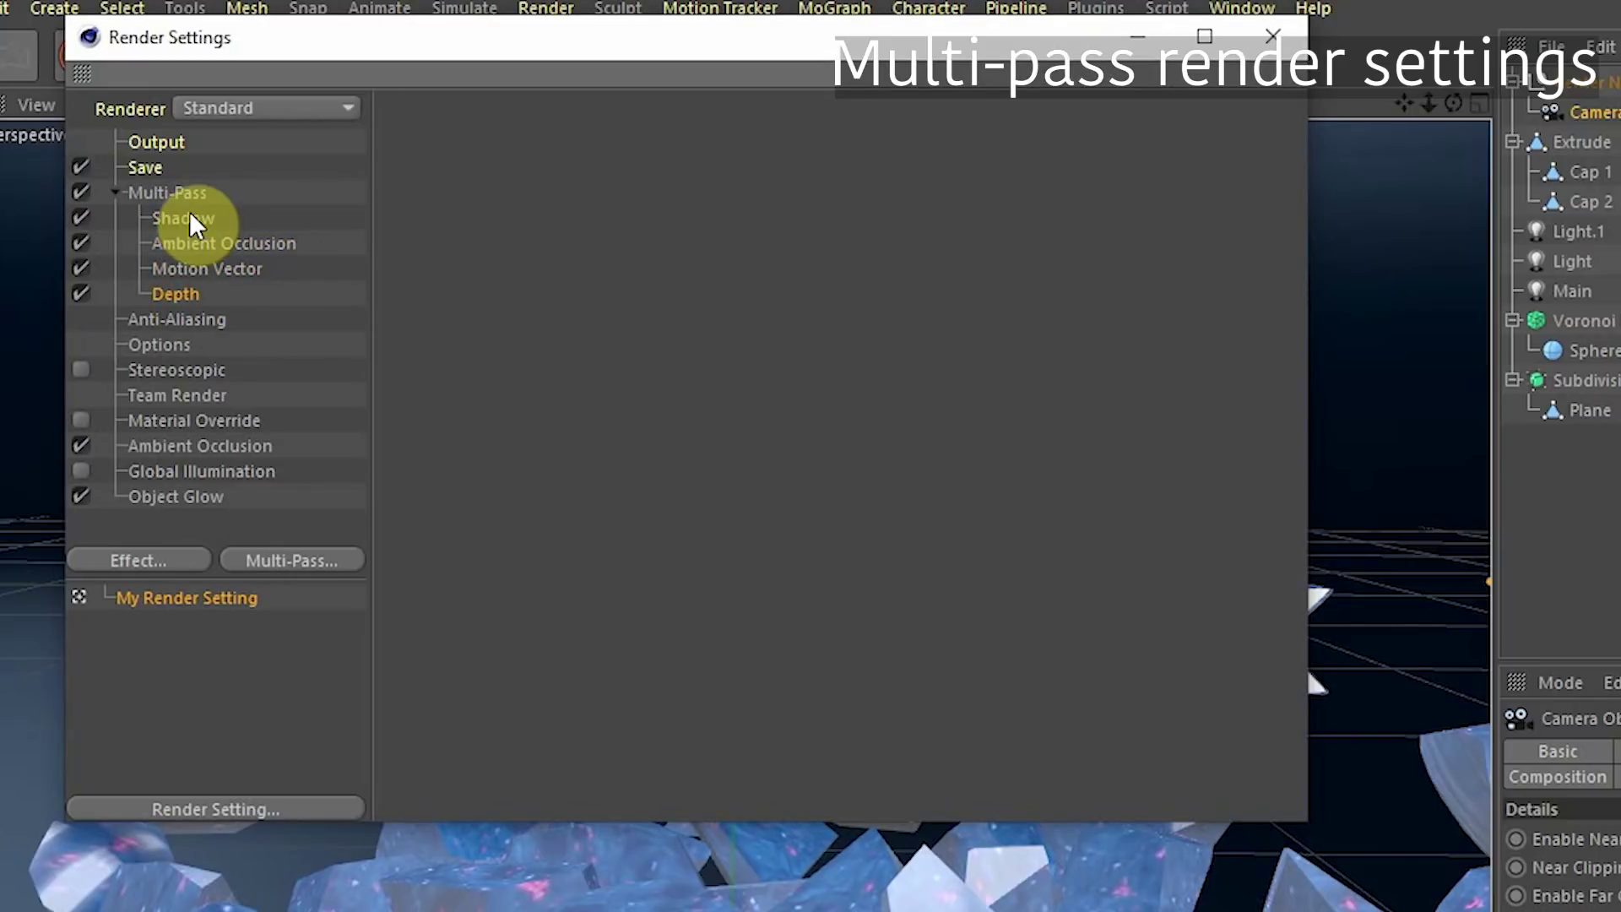
pyautogui.click(142, 168)
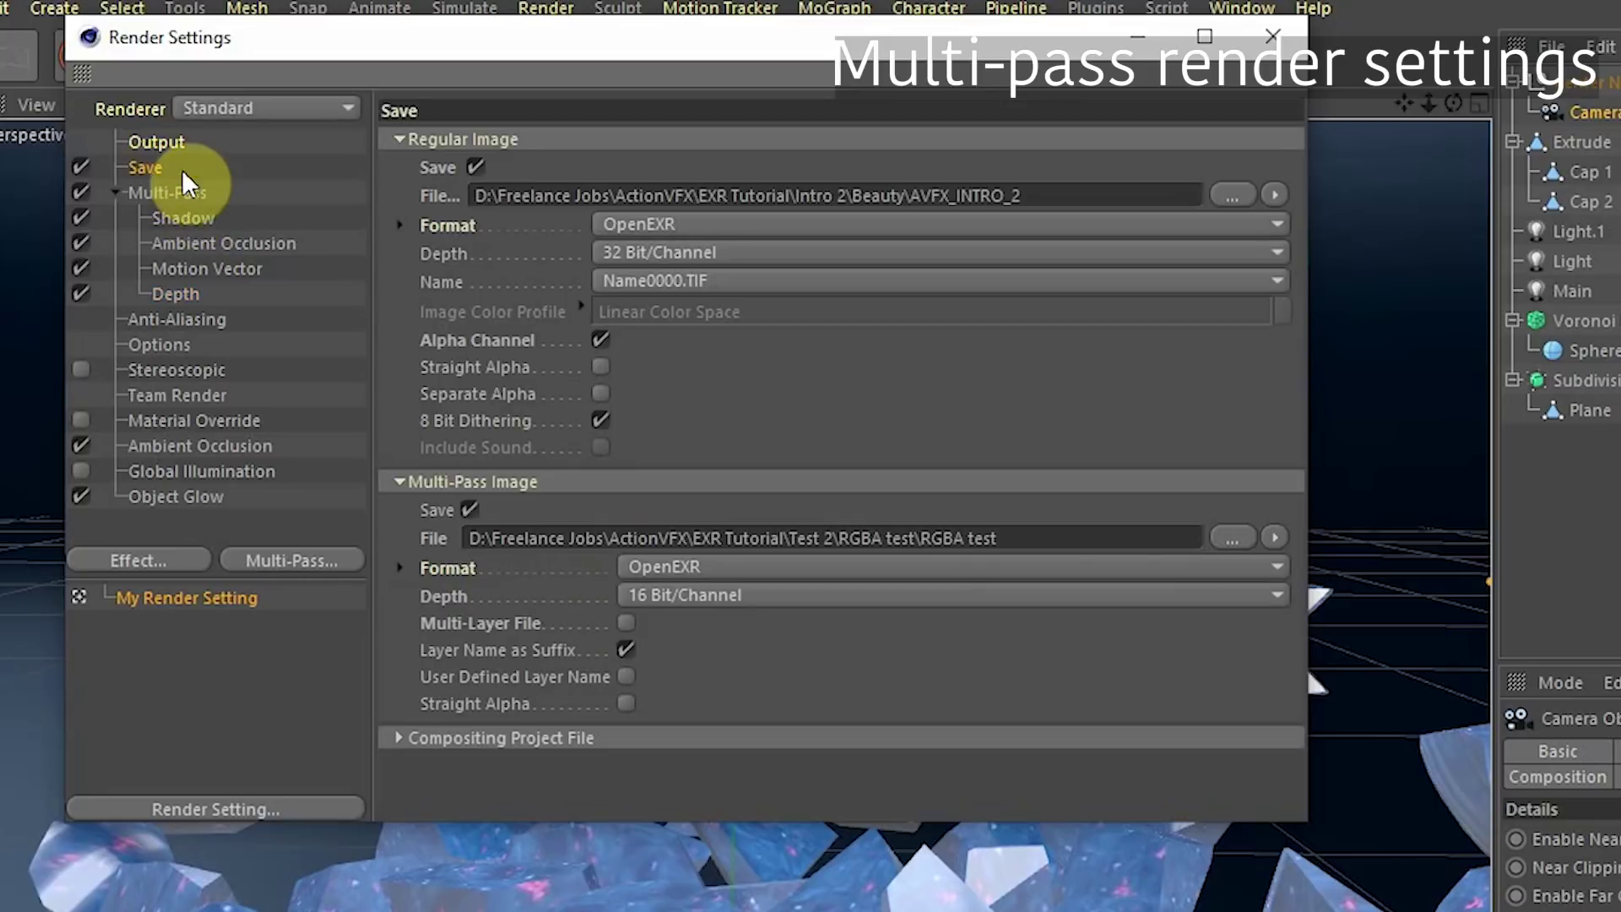
# Turn off Regular Image saving and keep OpenEXR as the multi-pass format.
pyautogui.click(475, 166)
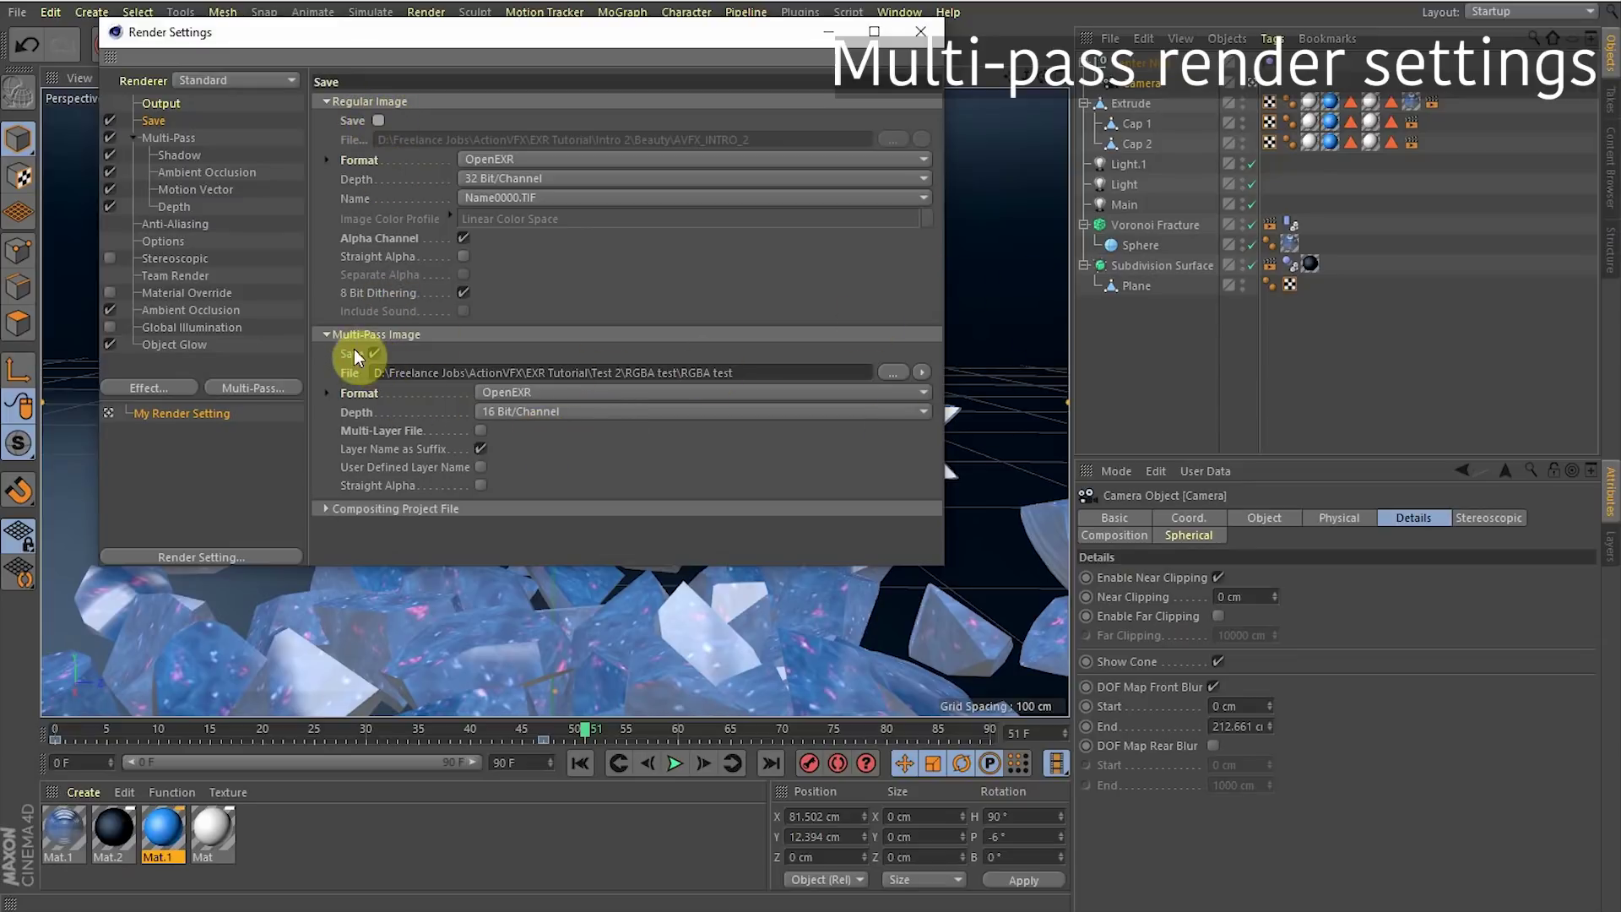
pyautogui.click(520, 394)
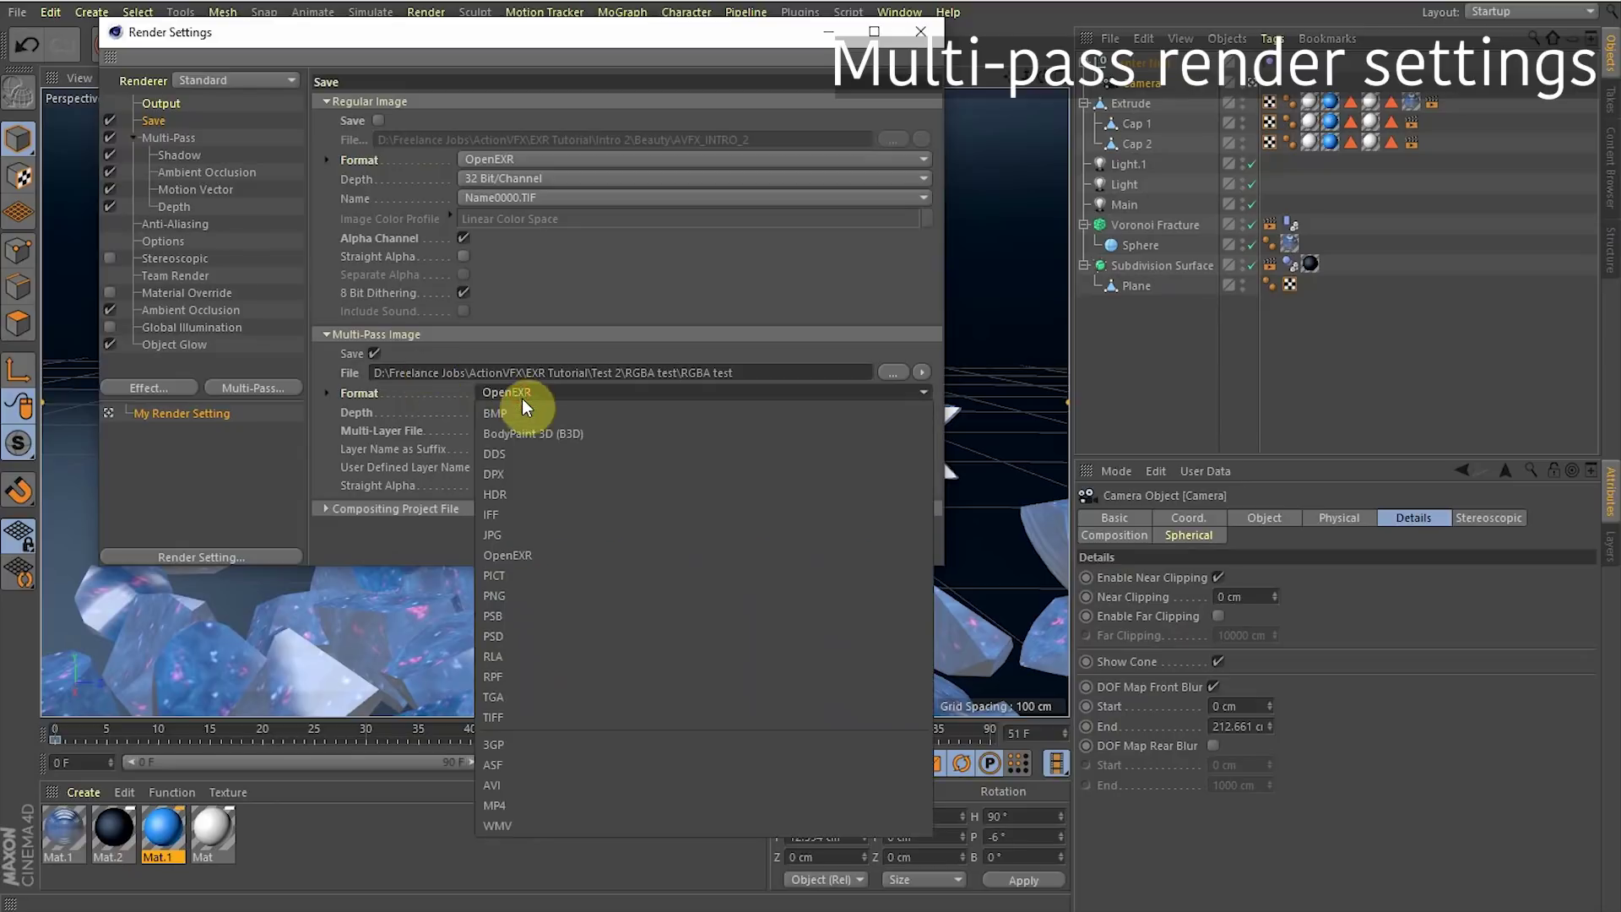
pyautogui.click(540, 530)
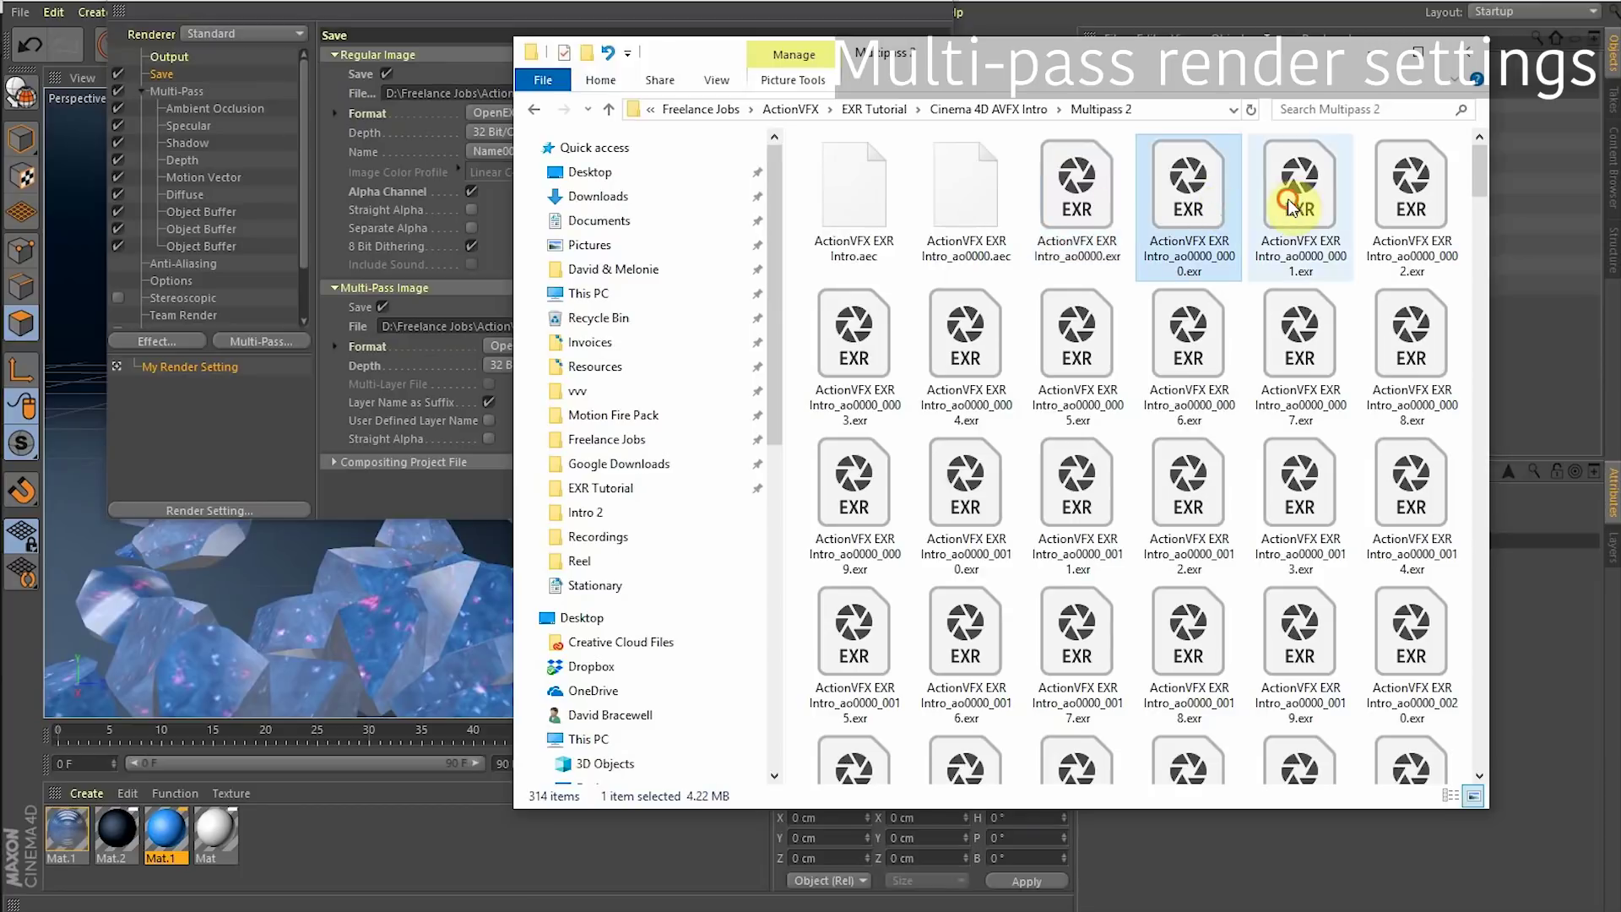
# Inspect the rendered ambient occlusion EXR frames in the Multipass 2 output folder.
pyautogui.click(1411, 203)
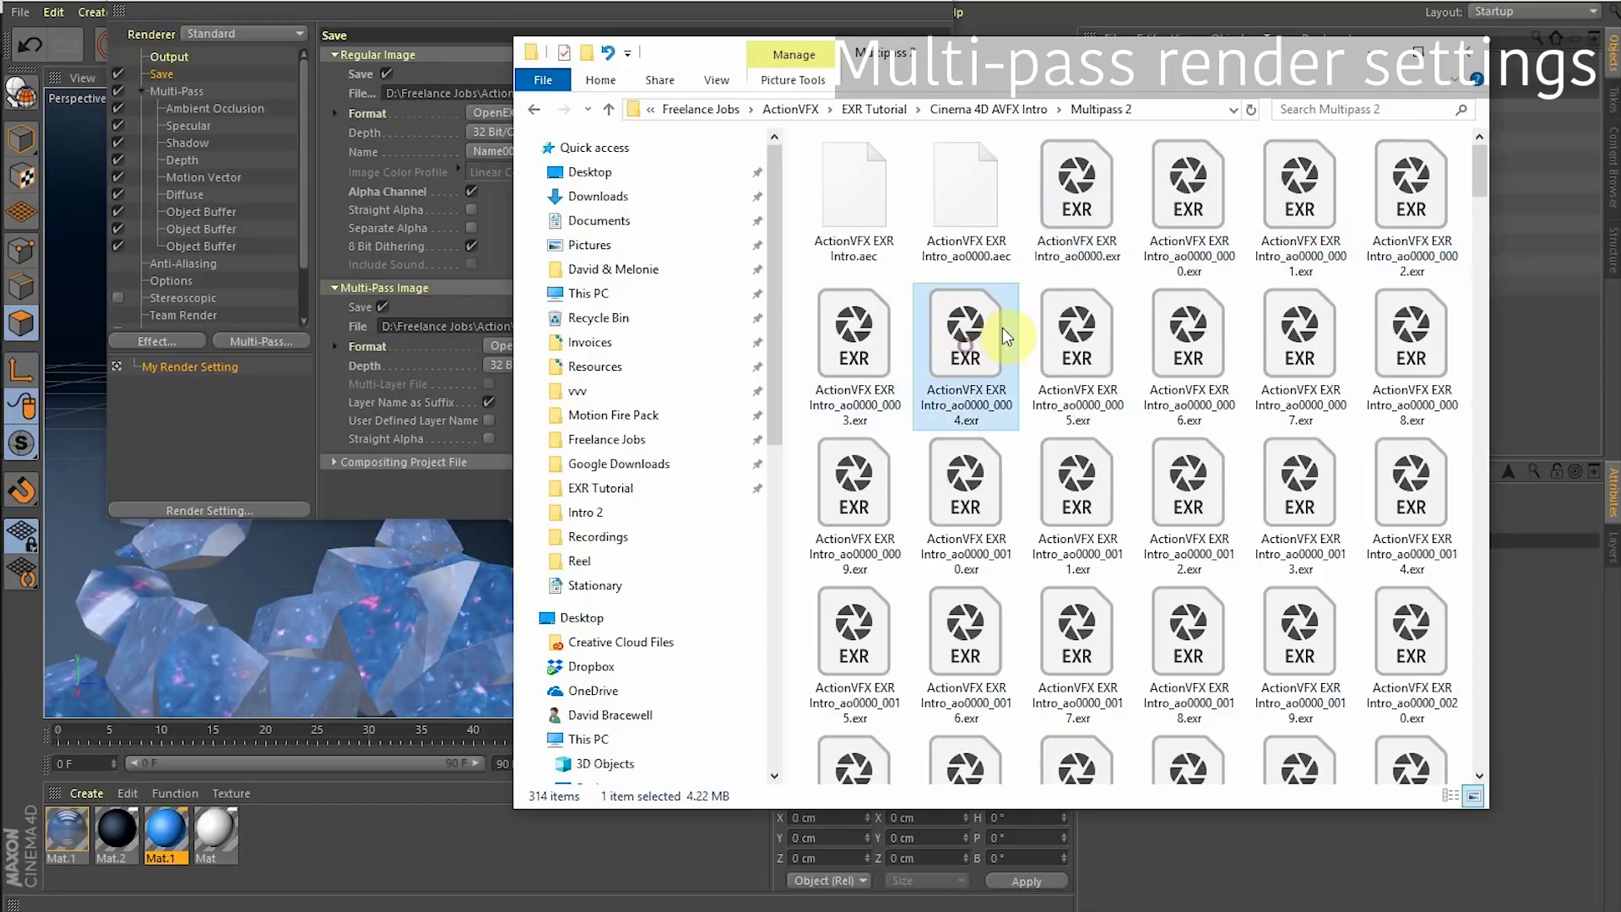
pyautogui.scroll(-5, 1266, 422)
pyautogui.click(1222, 431)
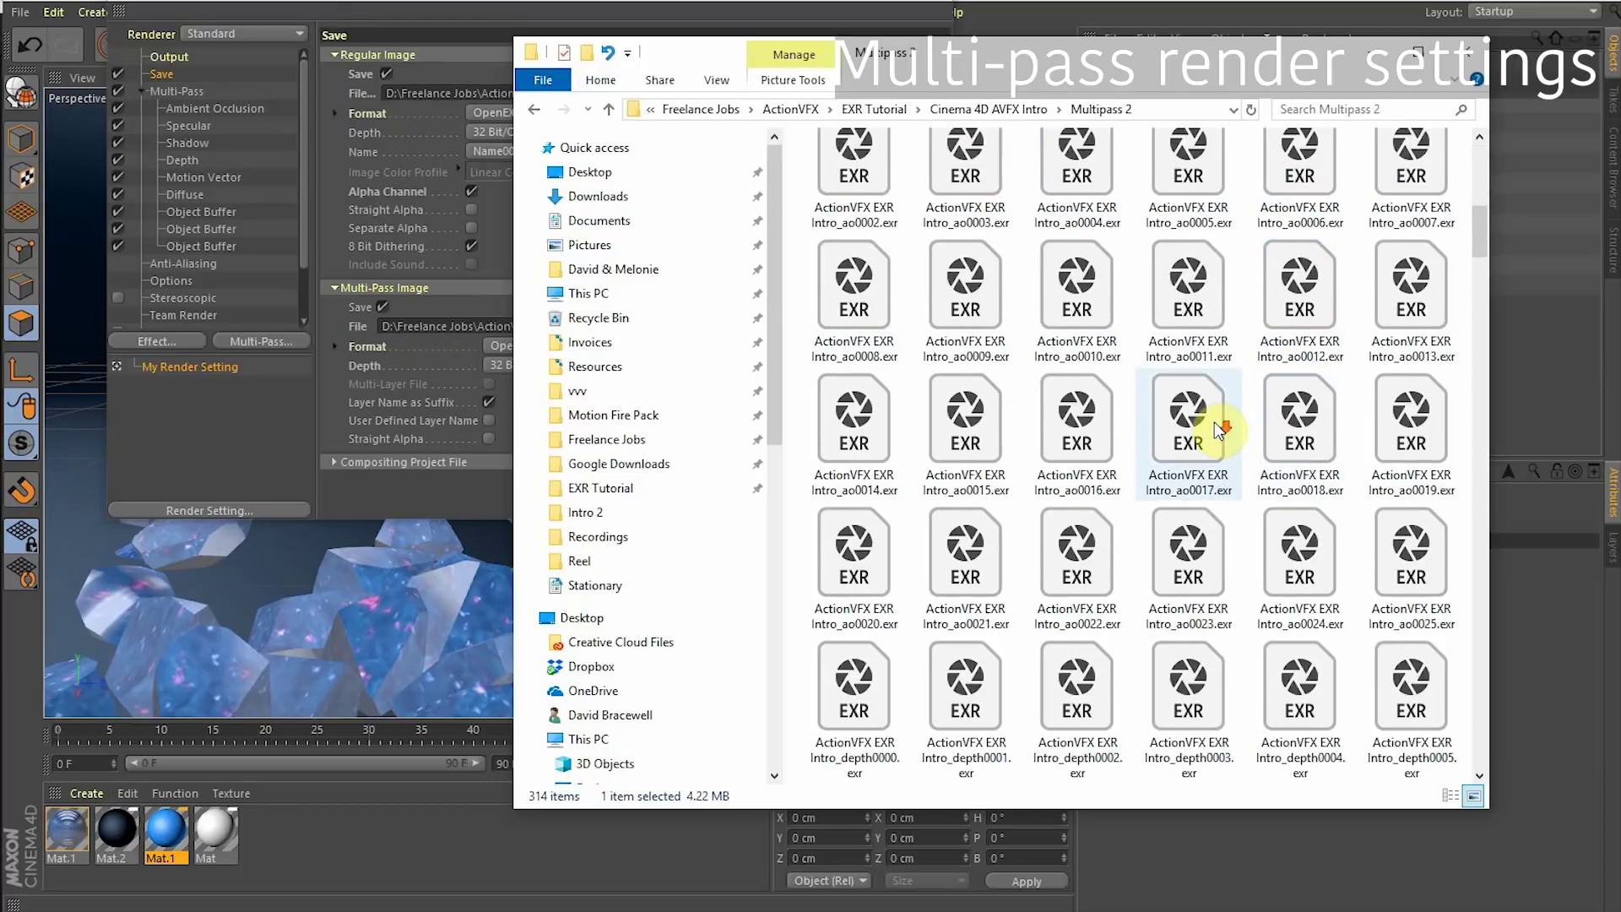
pyautogui.scroll(5, 1216, 418)
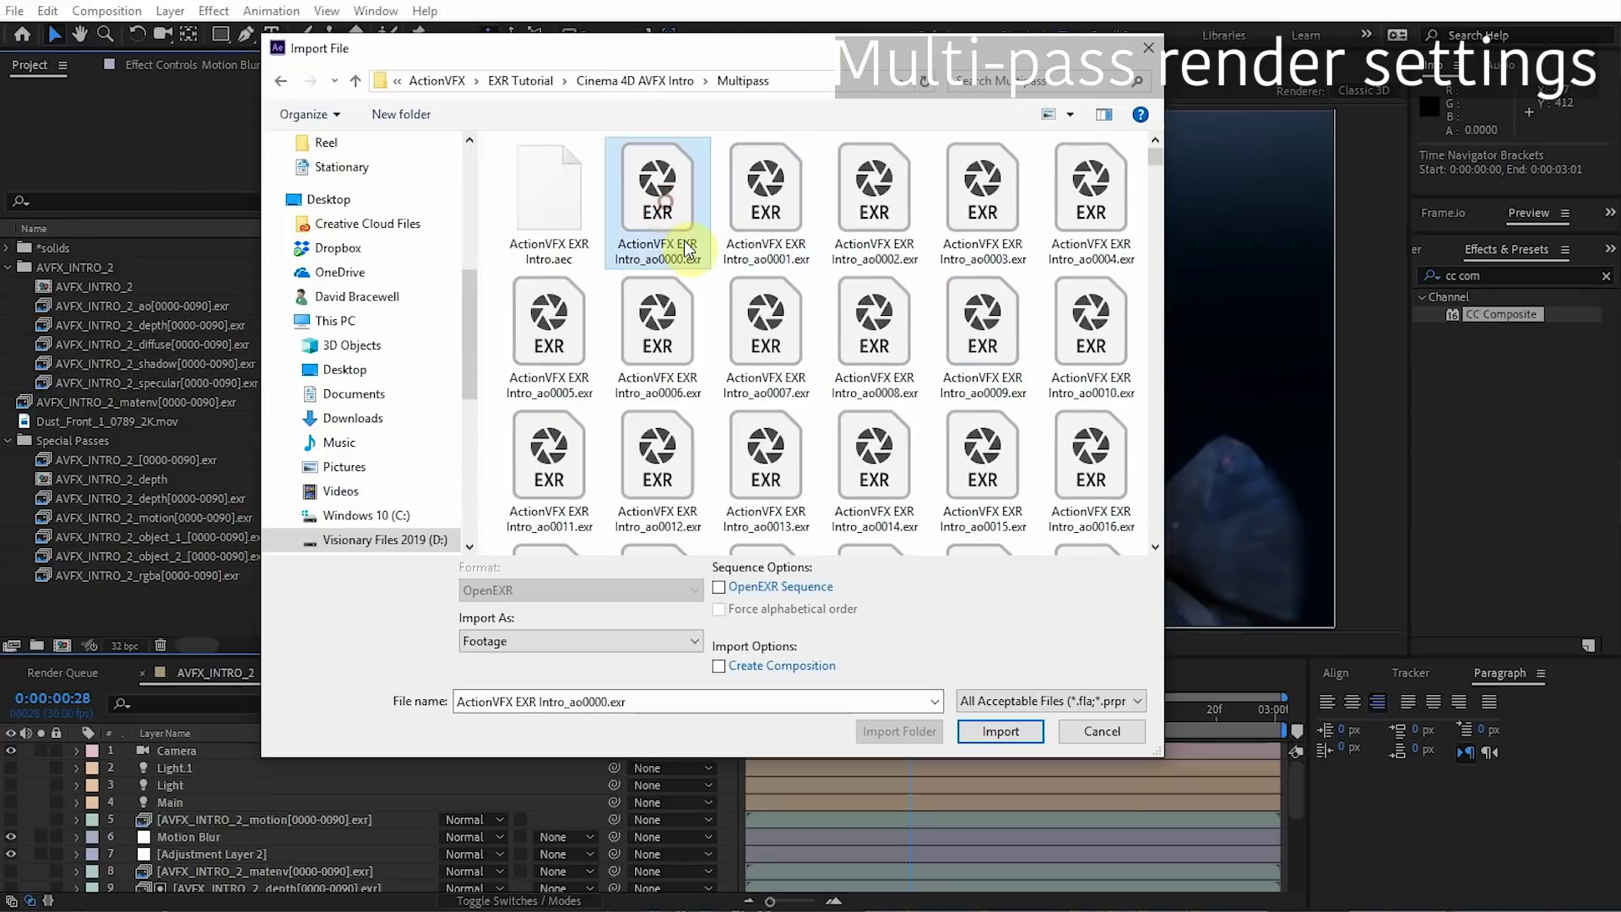
# Import the ao EXRs as the ActionVFX EXR Intro_ao[0000-0120].exr sequence and scrub through it.
pyautogui.click(719, 587)
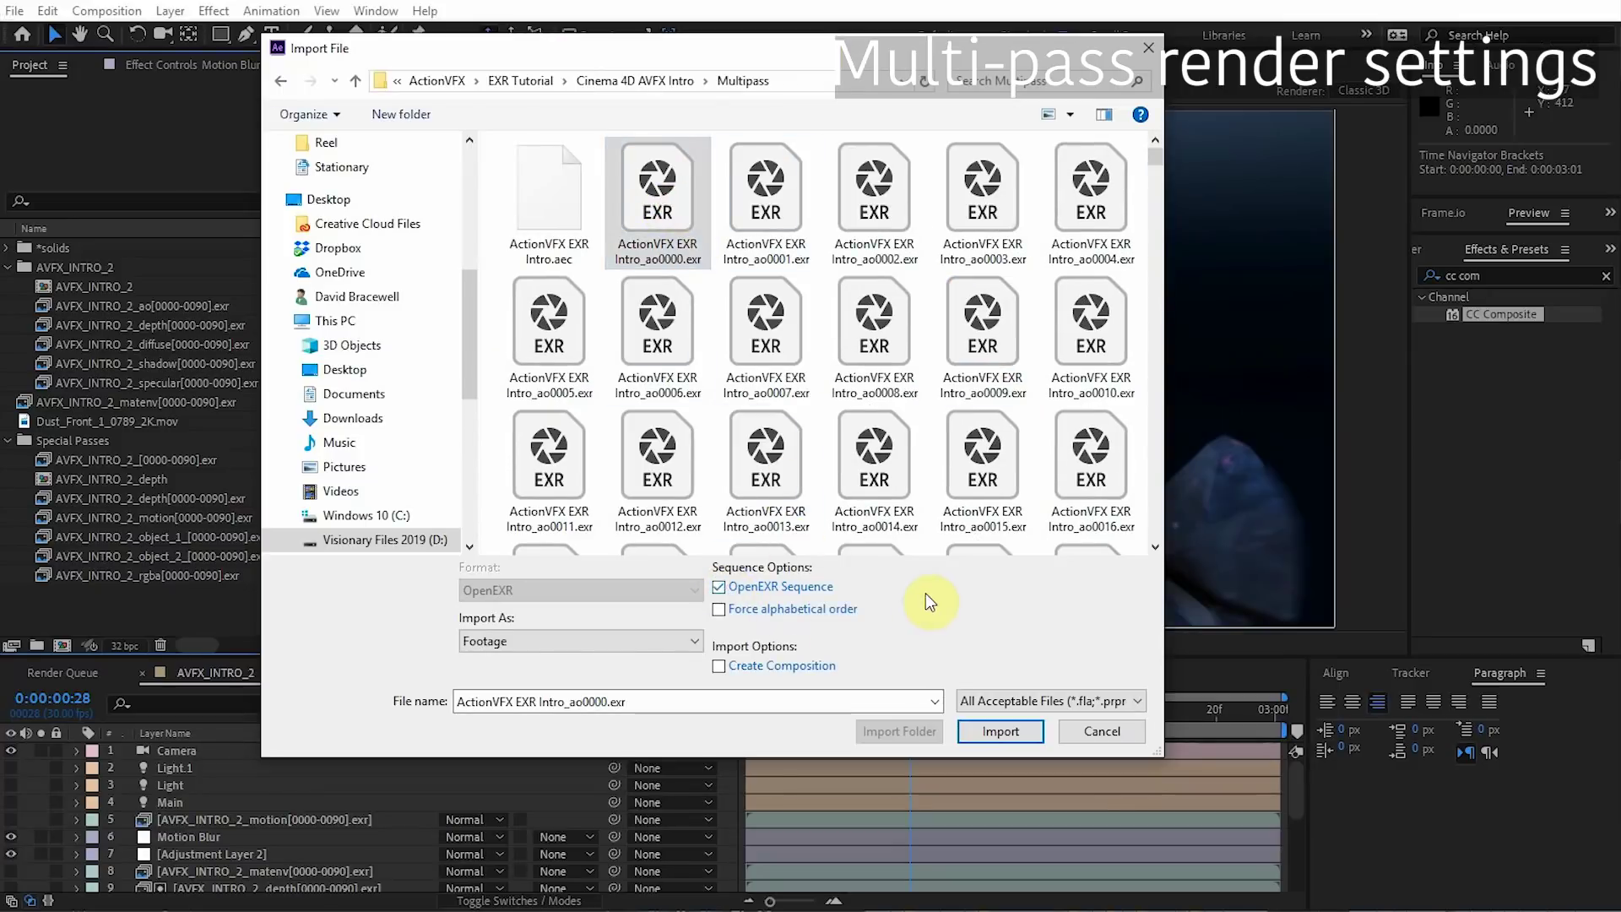
pyautogui.click(1000, 731)
pyautogui.click(367, 610)
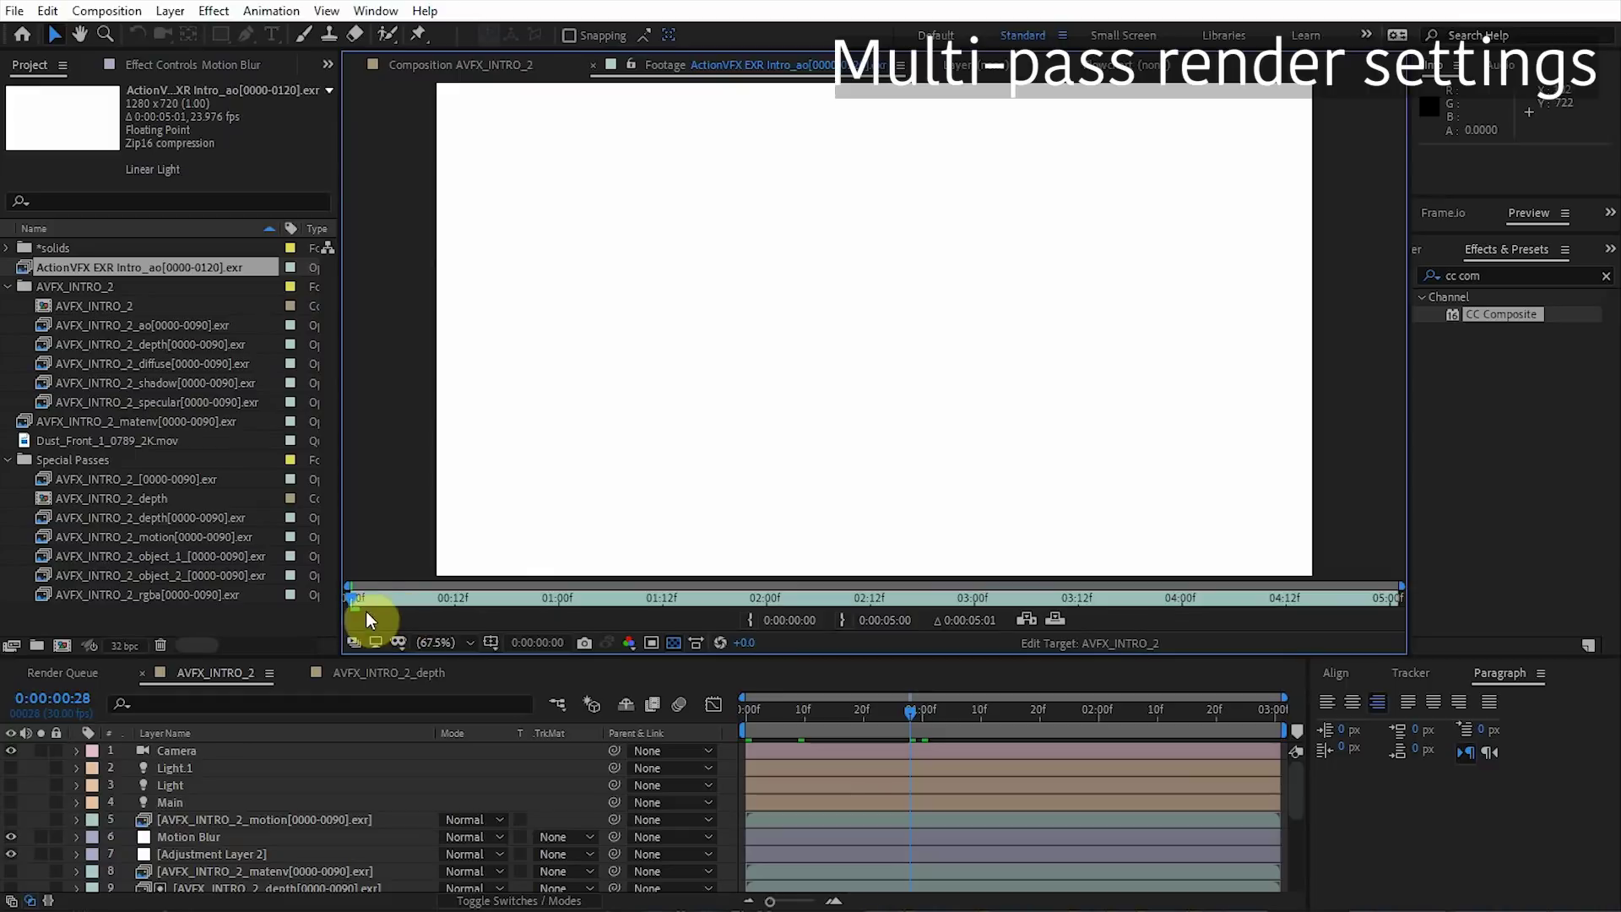
pyautogui.moveTo(428, 600); pyautogui.dragTo(1346, 597)
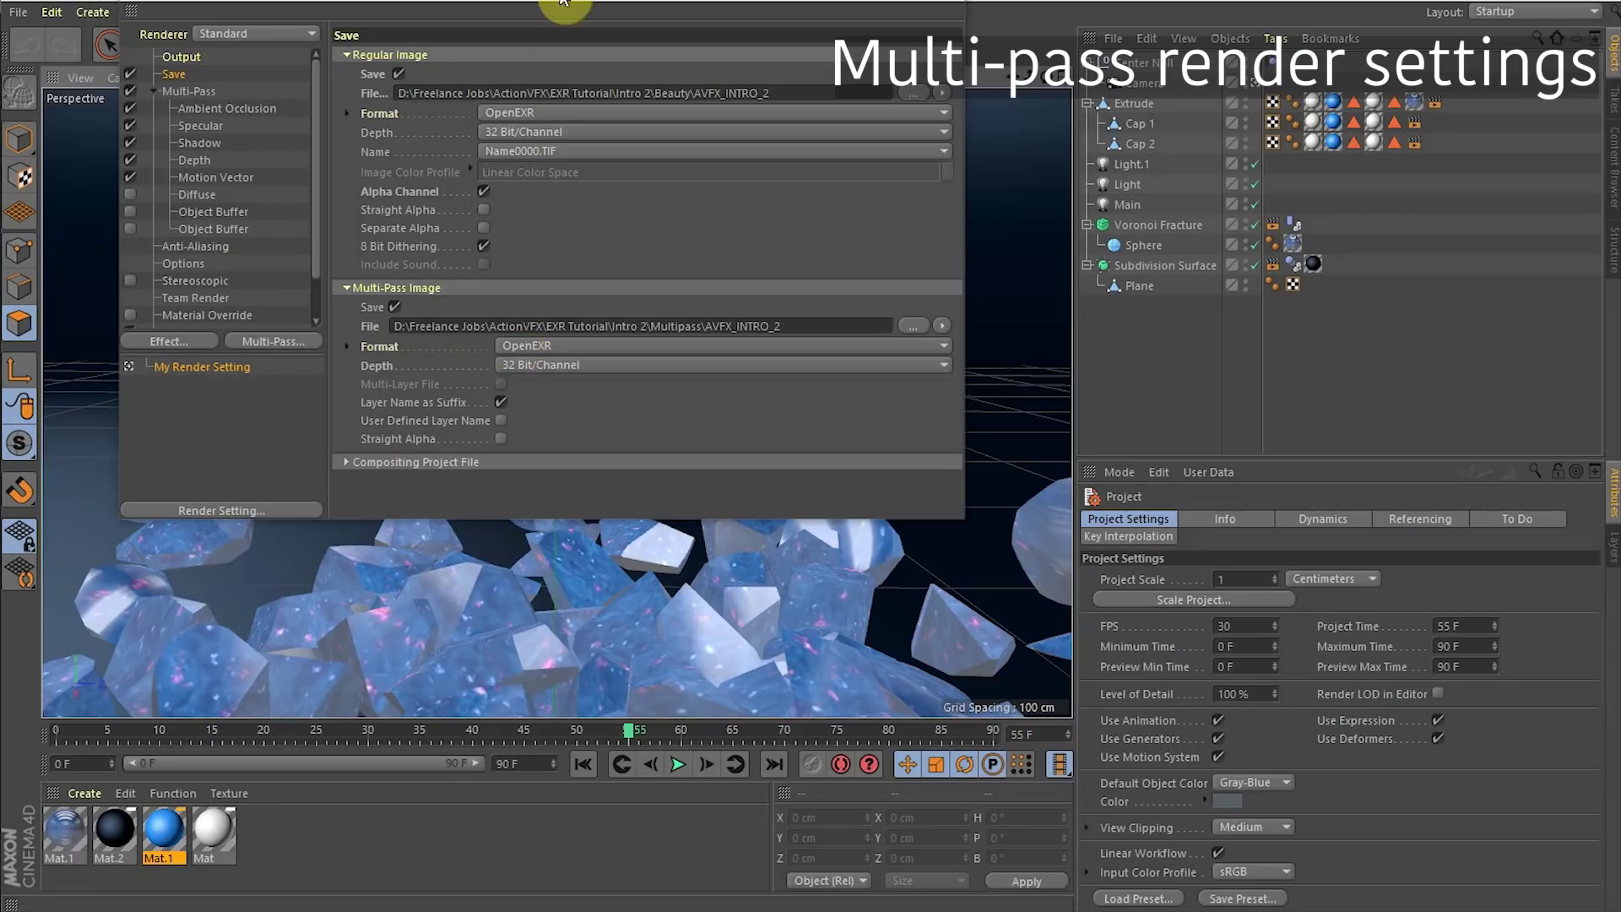
pyautogui.moveTo(564, 4); pyautogui.dragTo(683, 262)
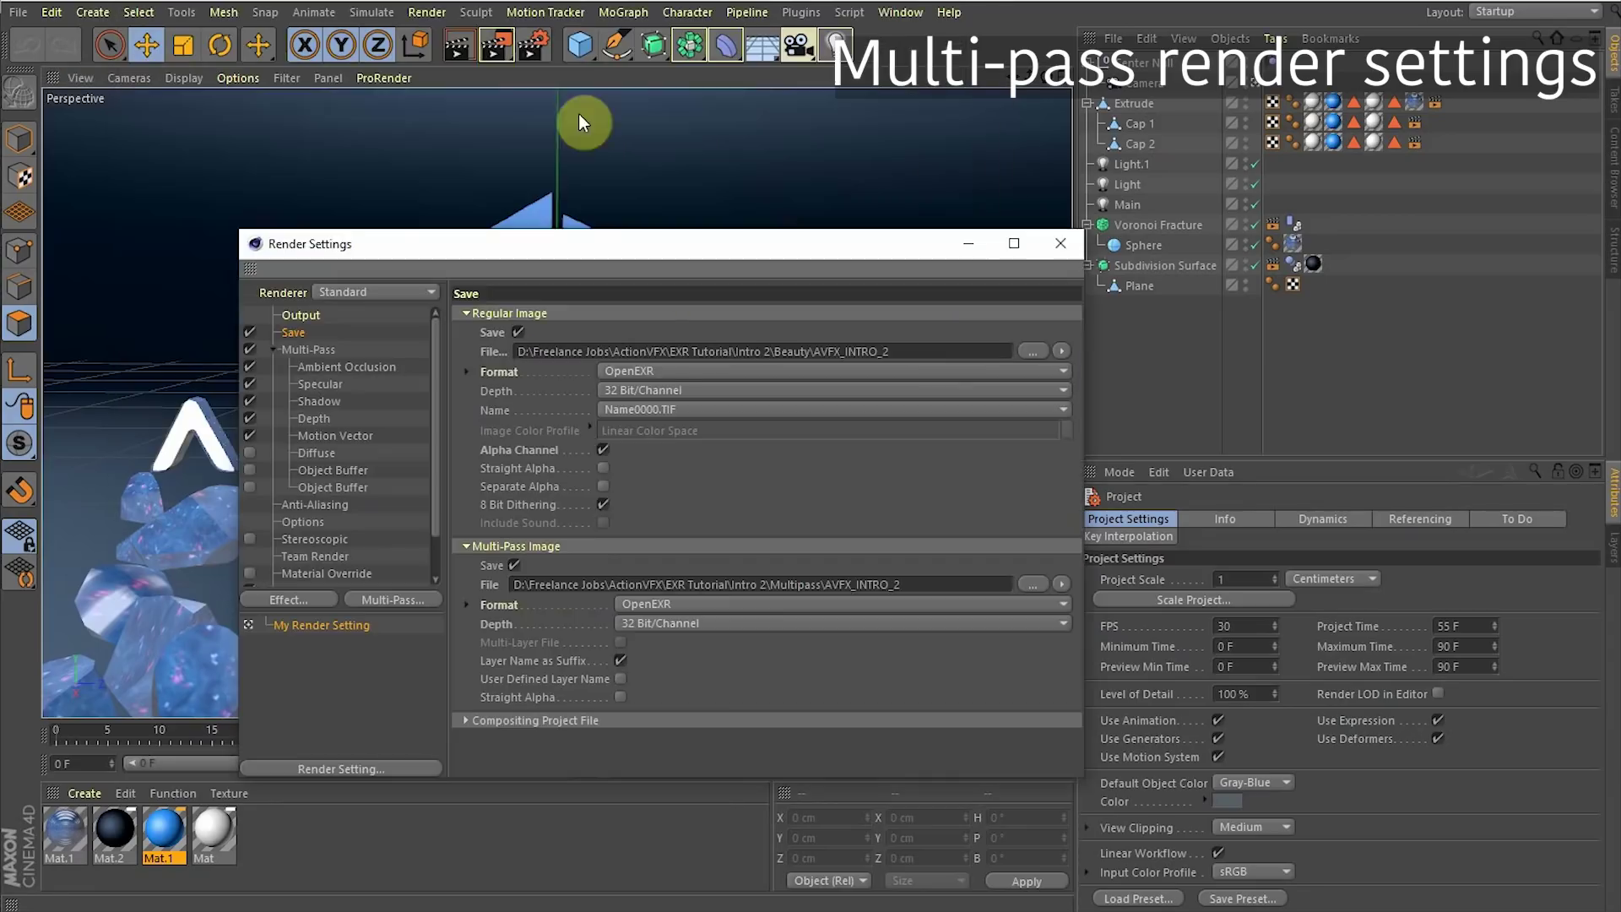
pyautogui.click(332, 366)
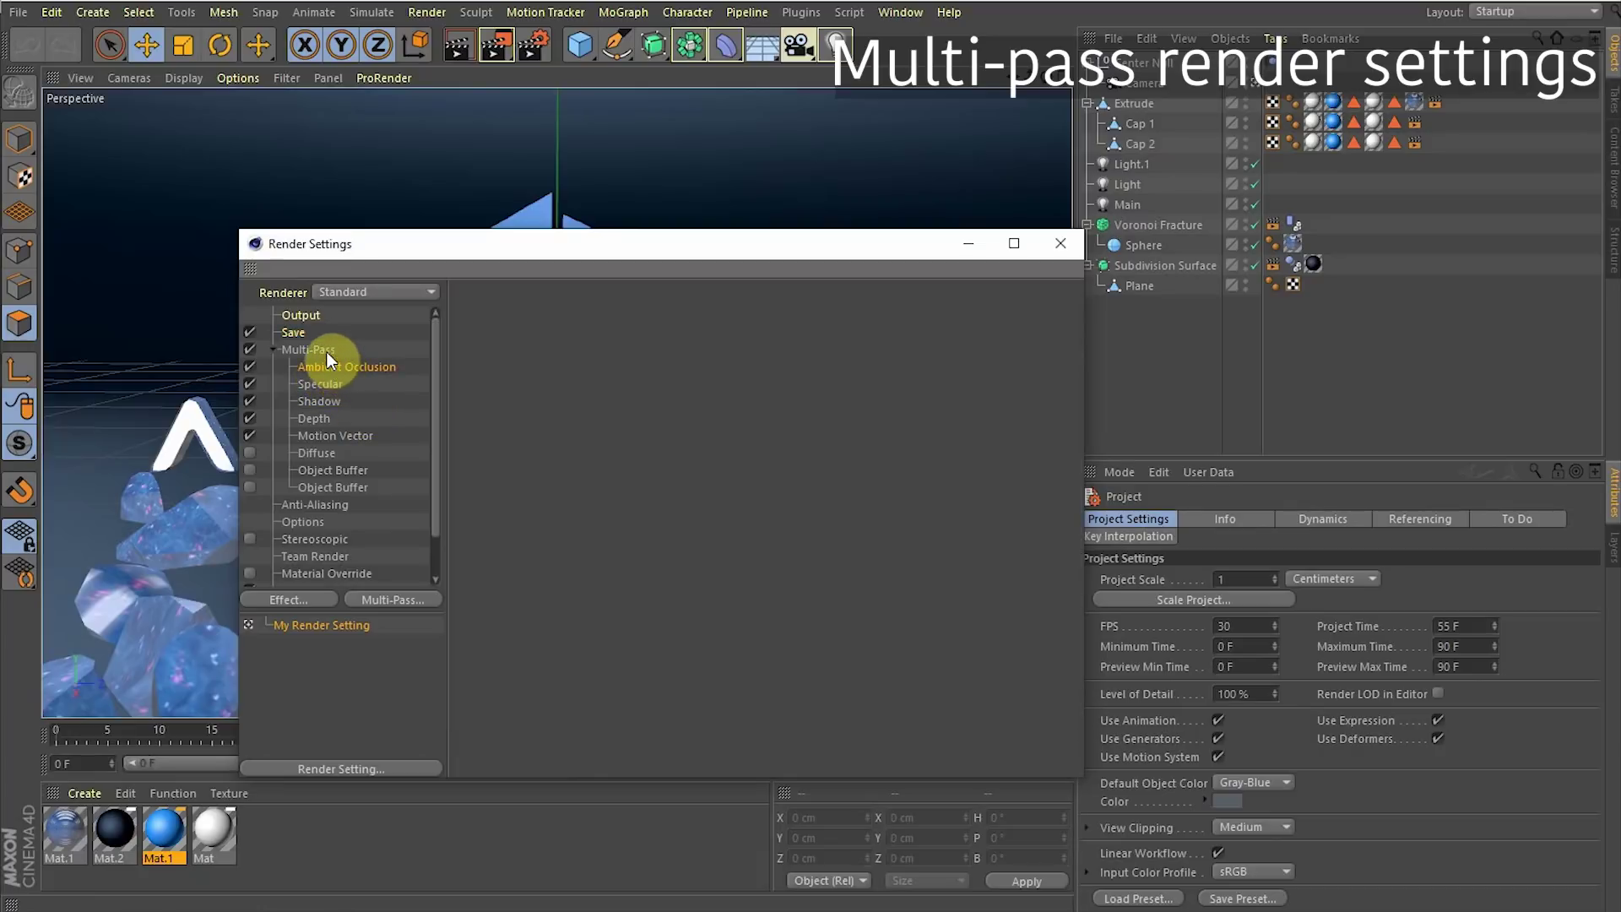
pyautogui.click(327, 406)
pyautogui.click(323, 400)
pyautogui.click(325, 395)
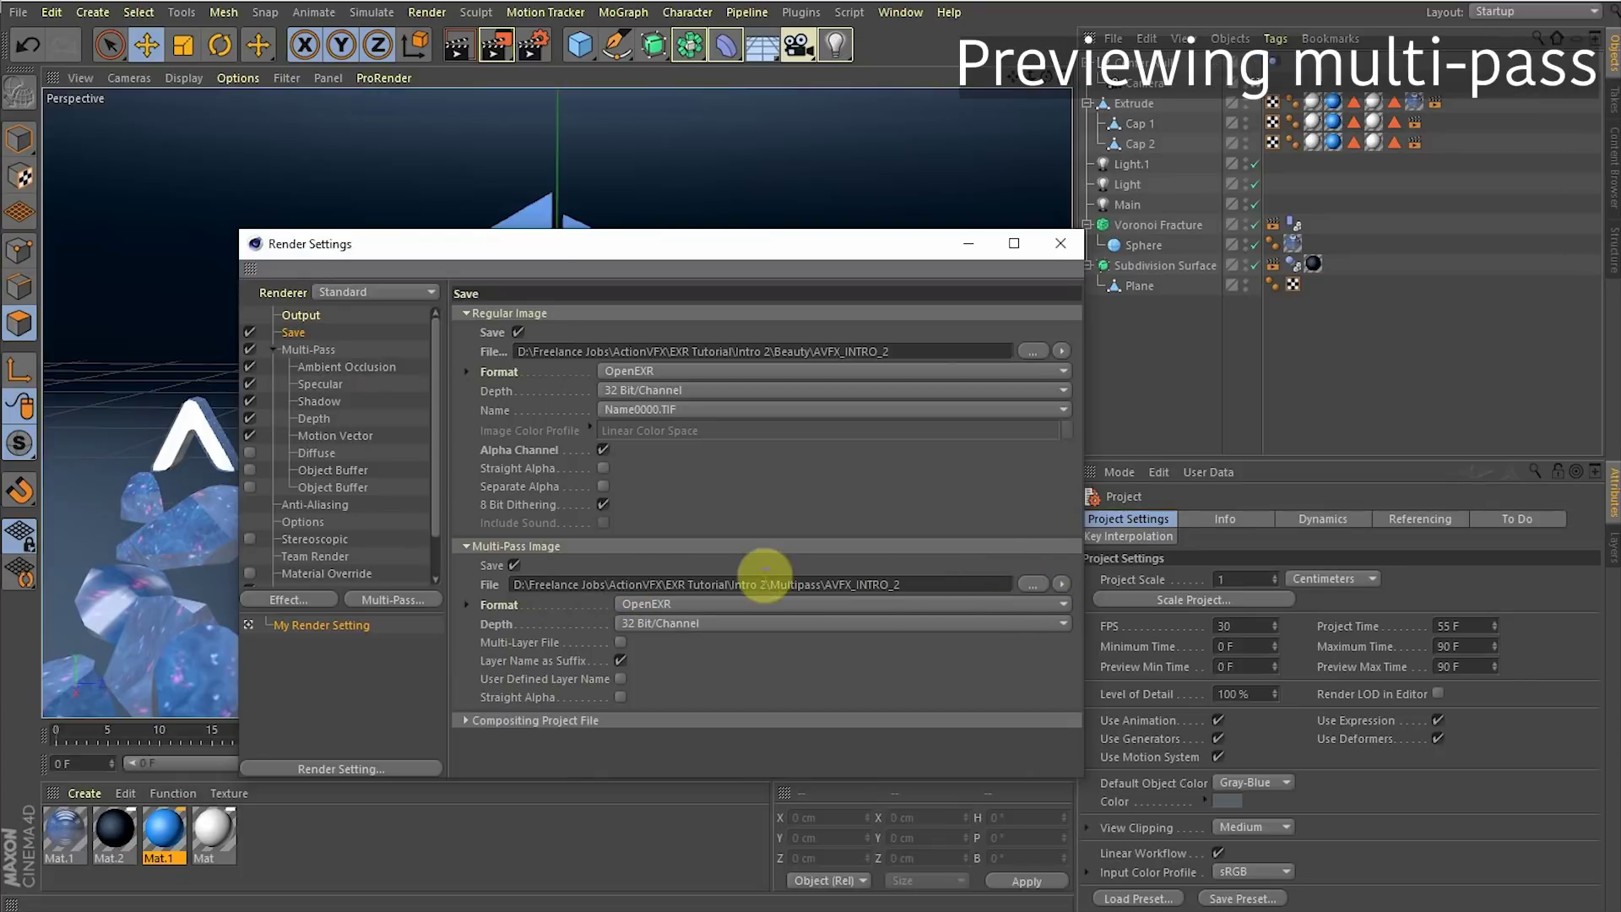
# Create and open a new '3D Intro Render' folder as the multi-pass save location.
pyautogui.click(1034, 584)
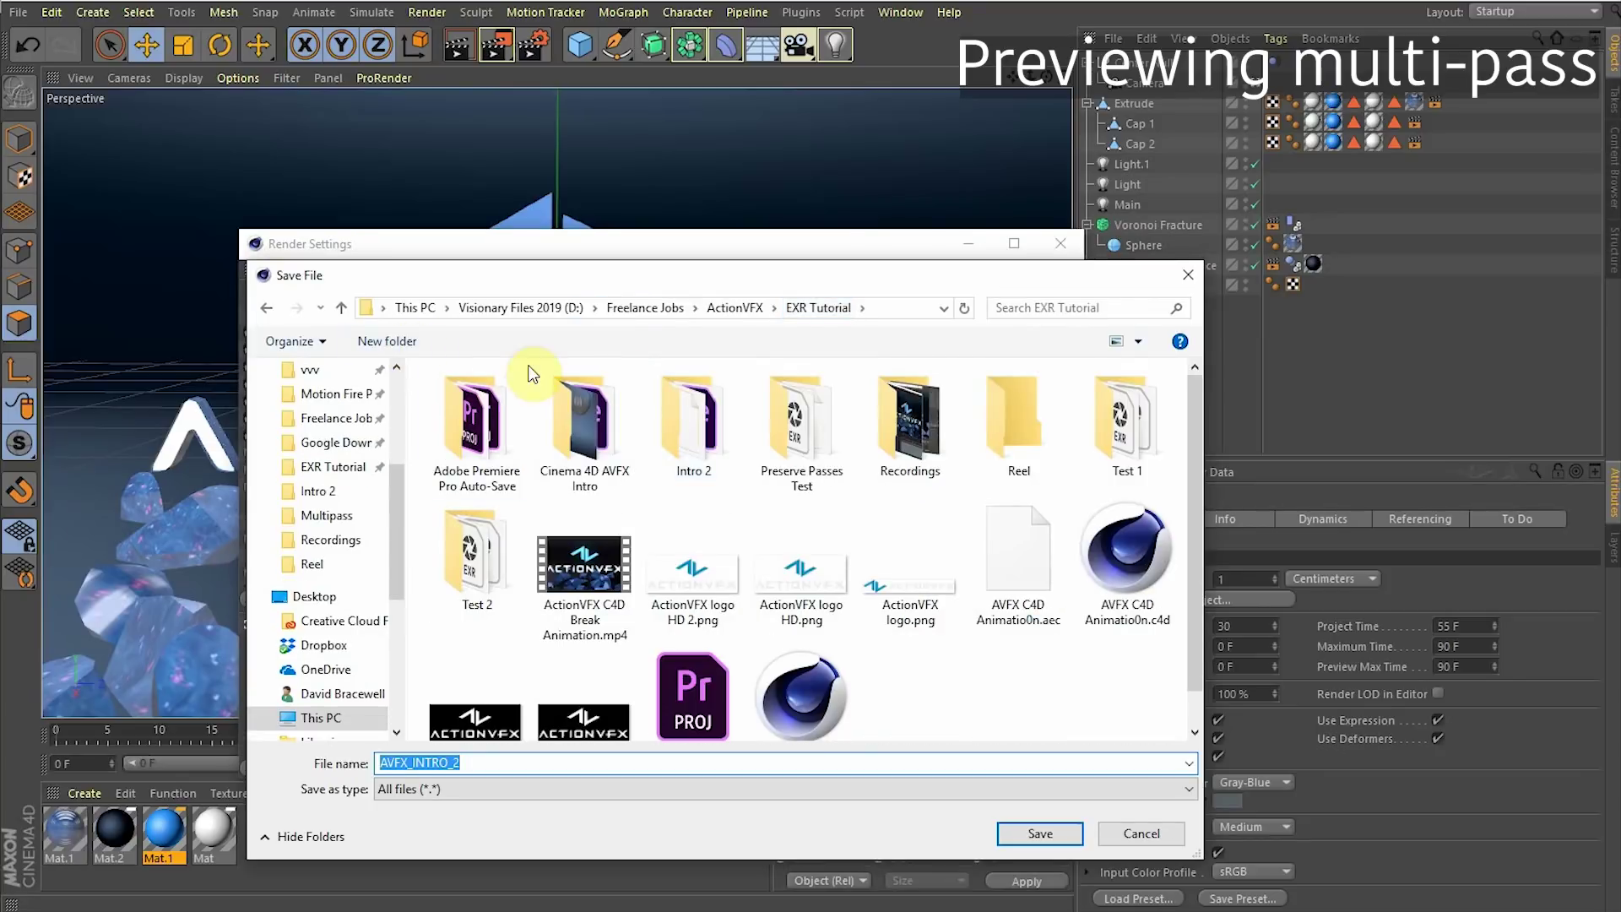
pyautogui.click(387, 341)
pyautogui.write('3D Intro Render')
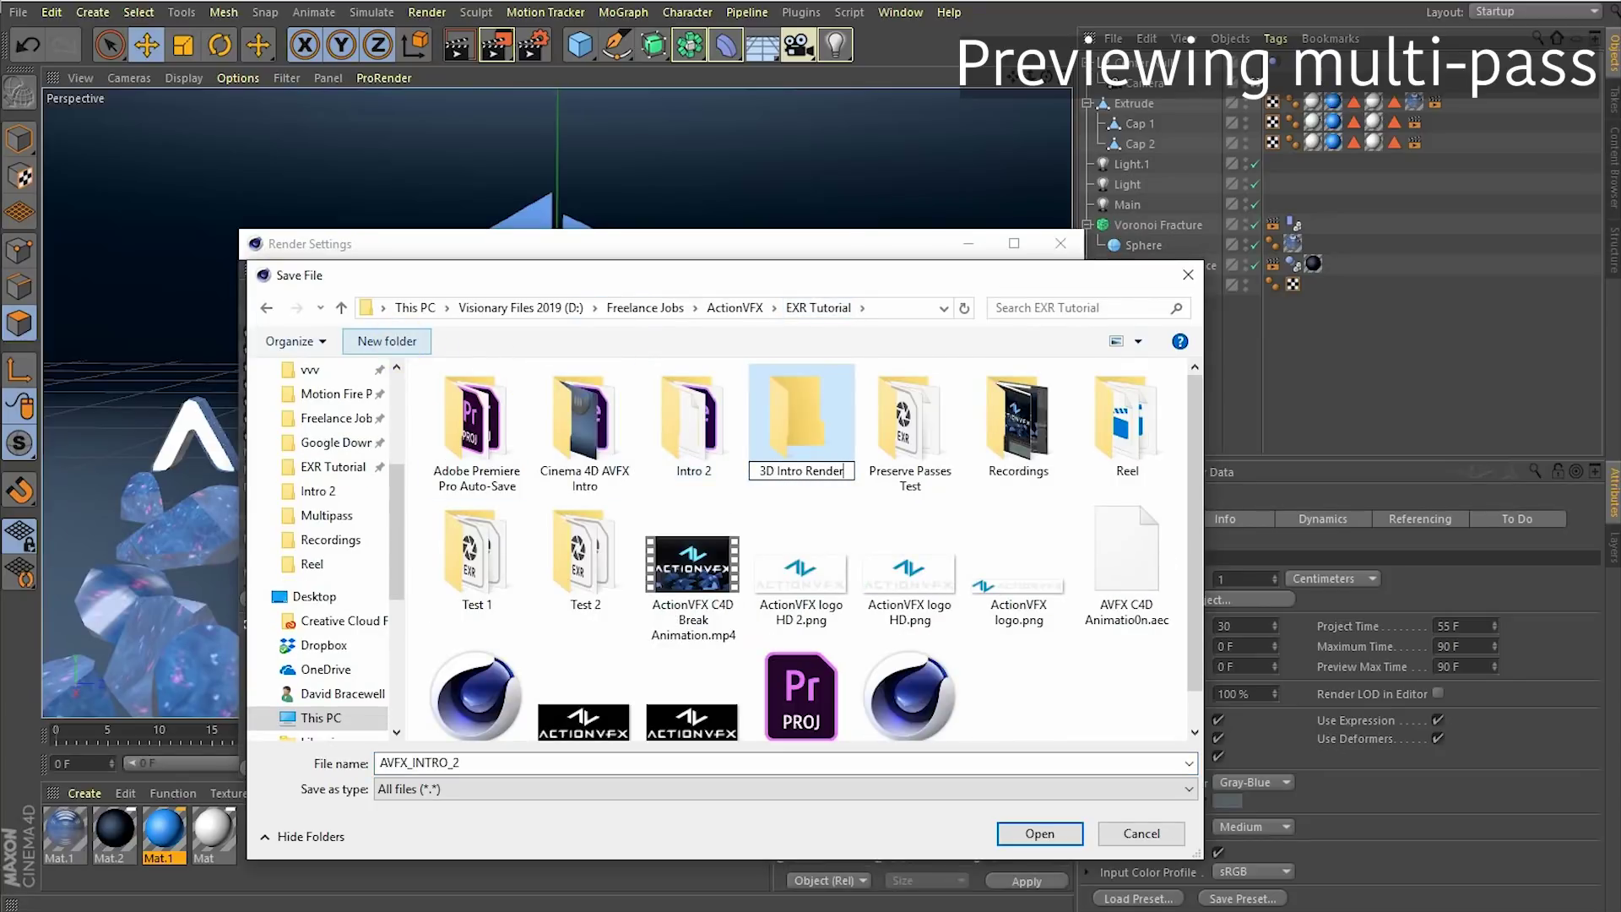
pyautogui.press('Return')
pyautogui.doubleClick(477, 418)
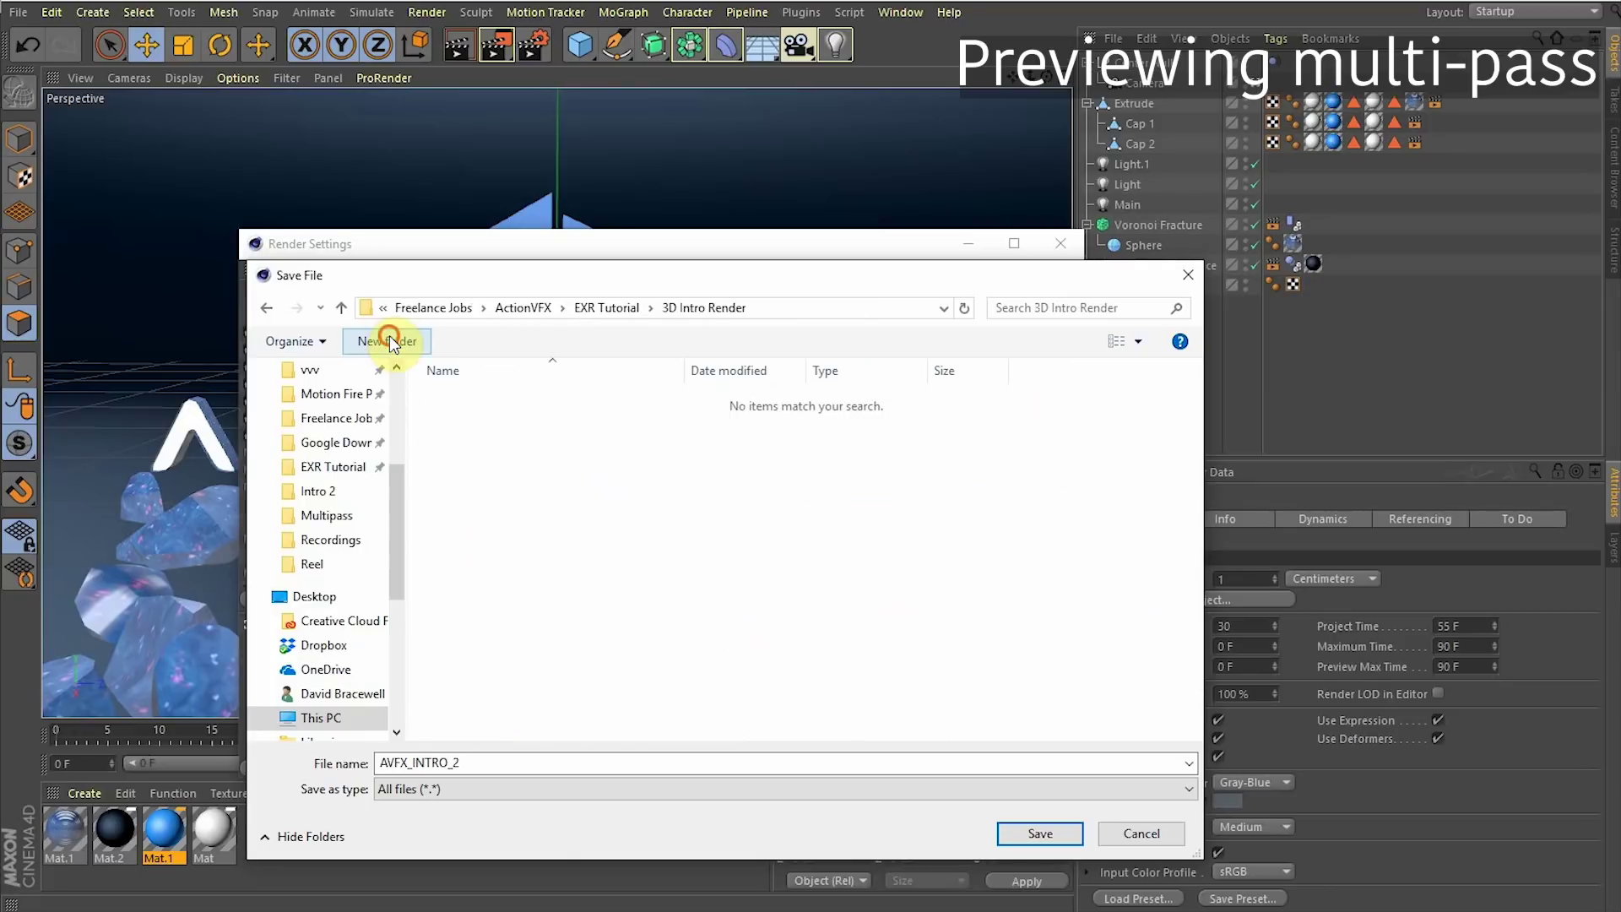
# Create a 'Multipass Renders' subfolder and save the multi-pass images there as AVFX_INTRO.
pyautogui.click(389, 340)
pyautogui.write('Multipas')
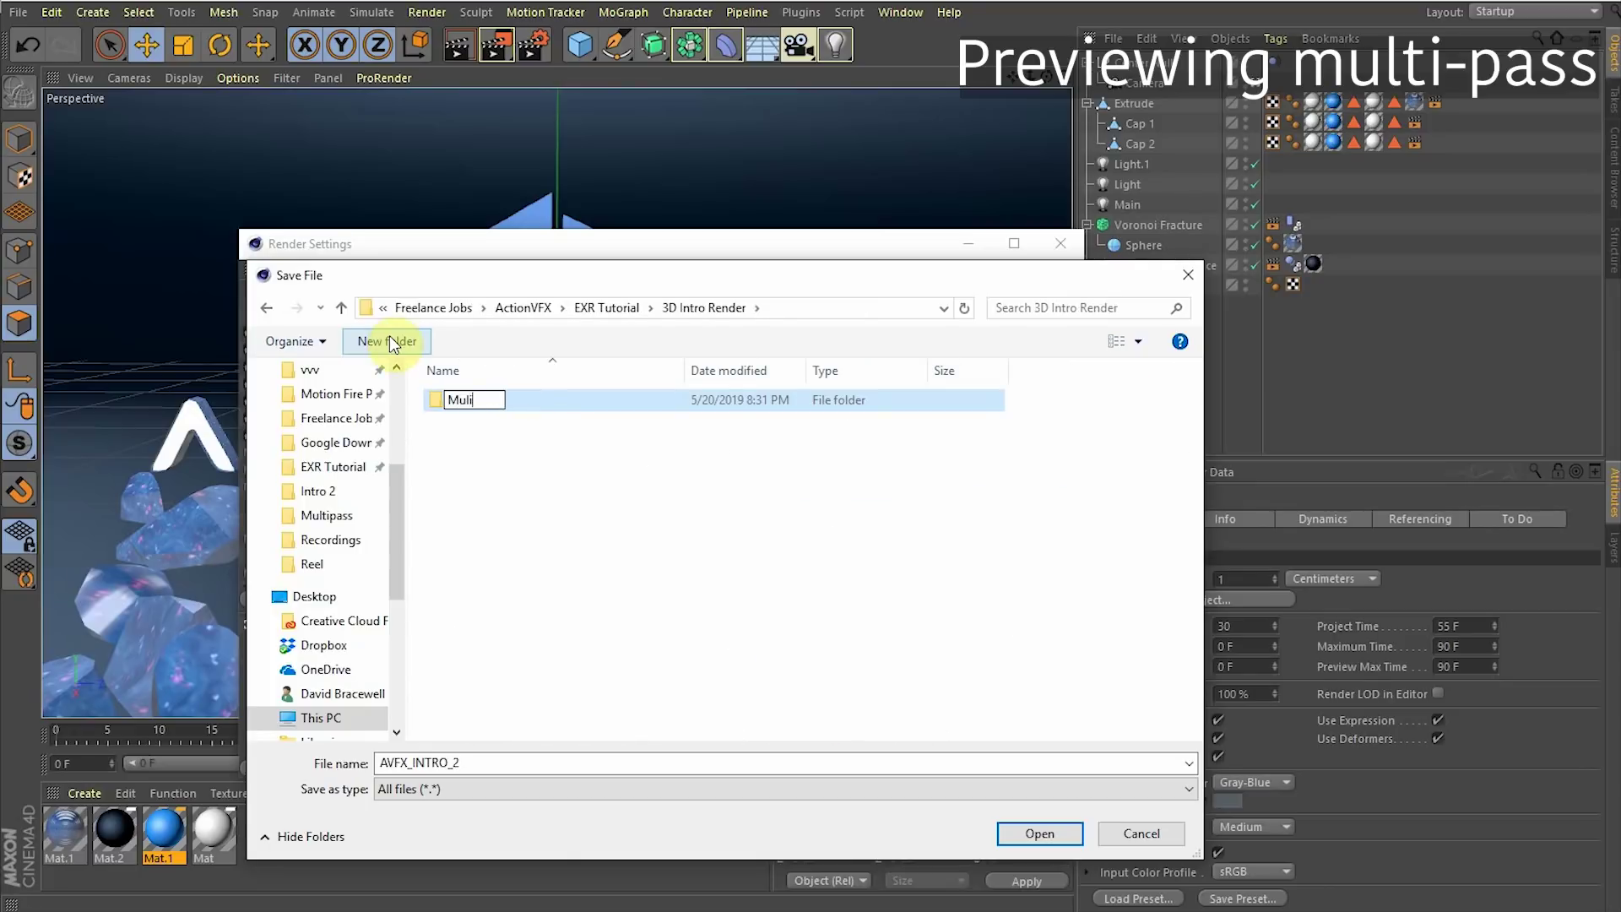
pyautogui.write('s Renders')
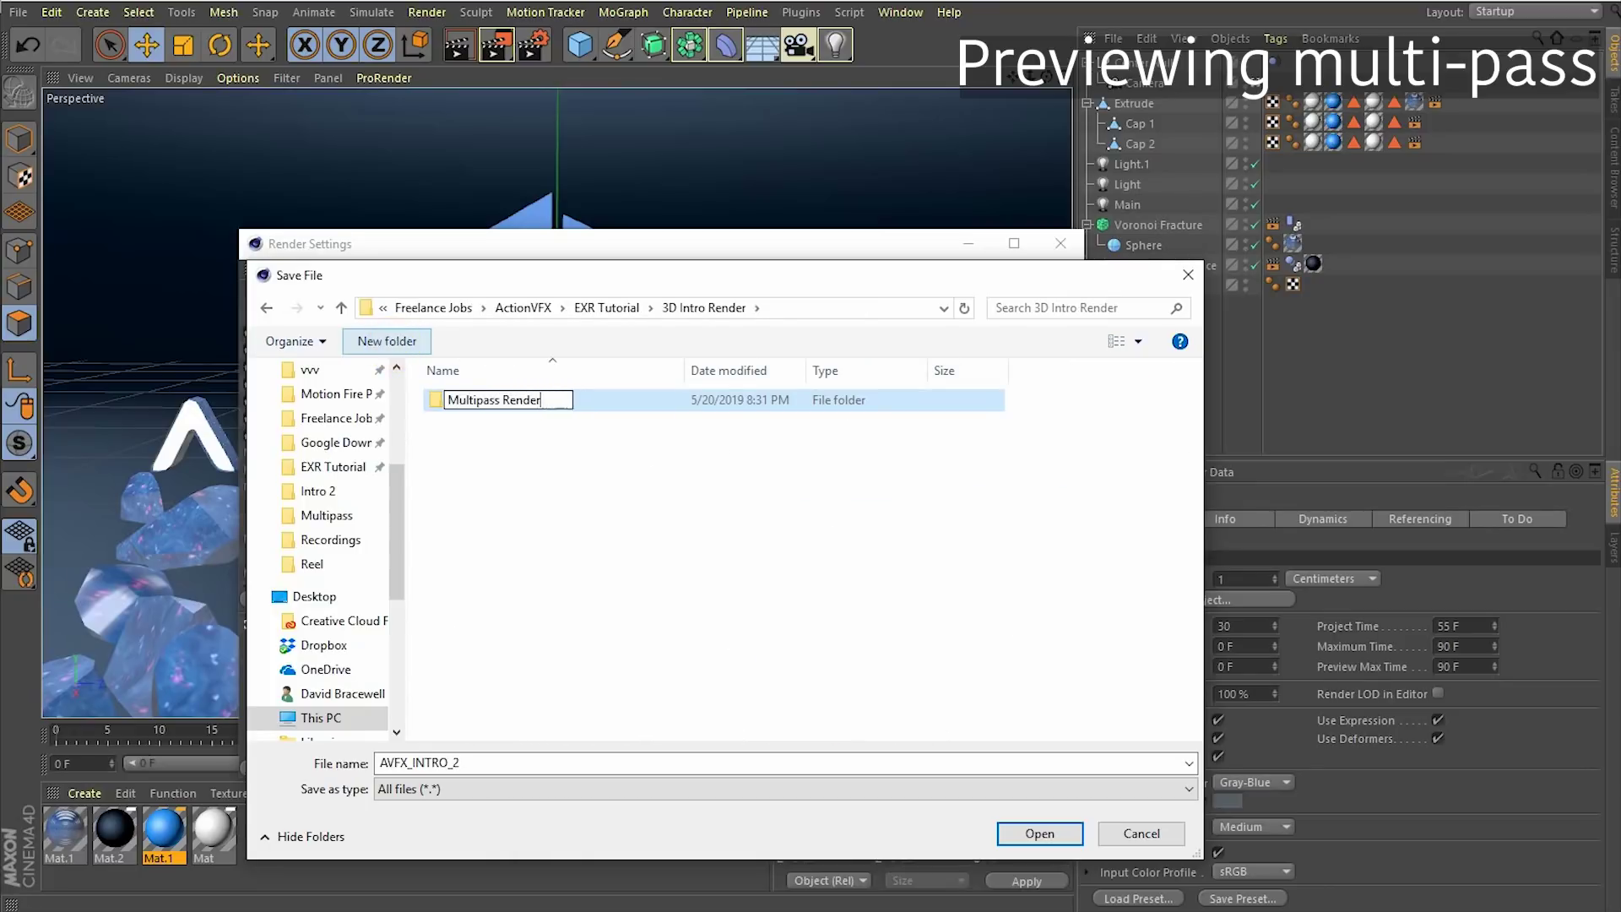
pyautogui.press('Return')
pyautogui.doubleClick(522, 401)
pyautogui.click(464, 763)
pyautogui.press('BackSpace')
pyautogui.press('BackSpace')
pyautogui.click(1016, 840)
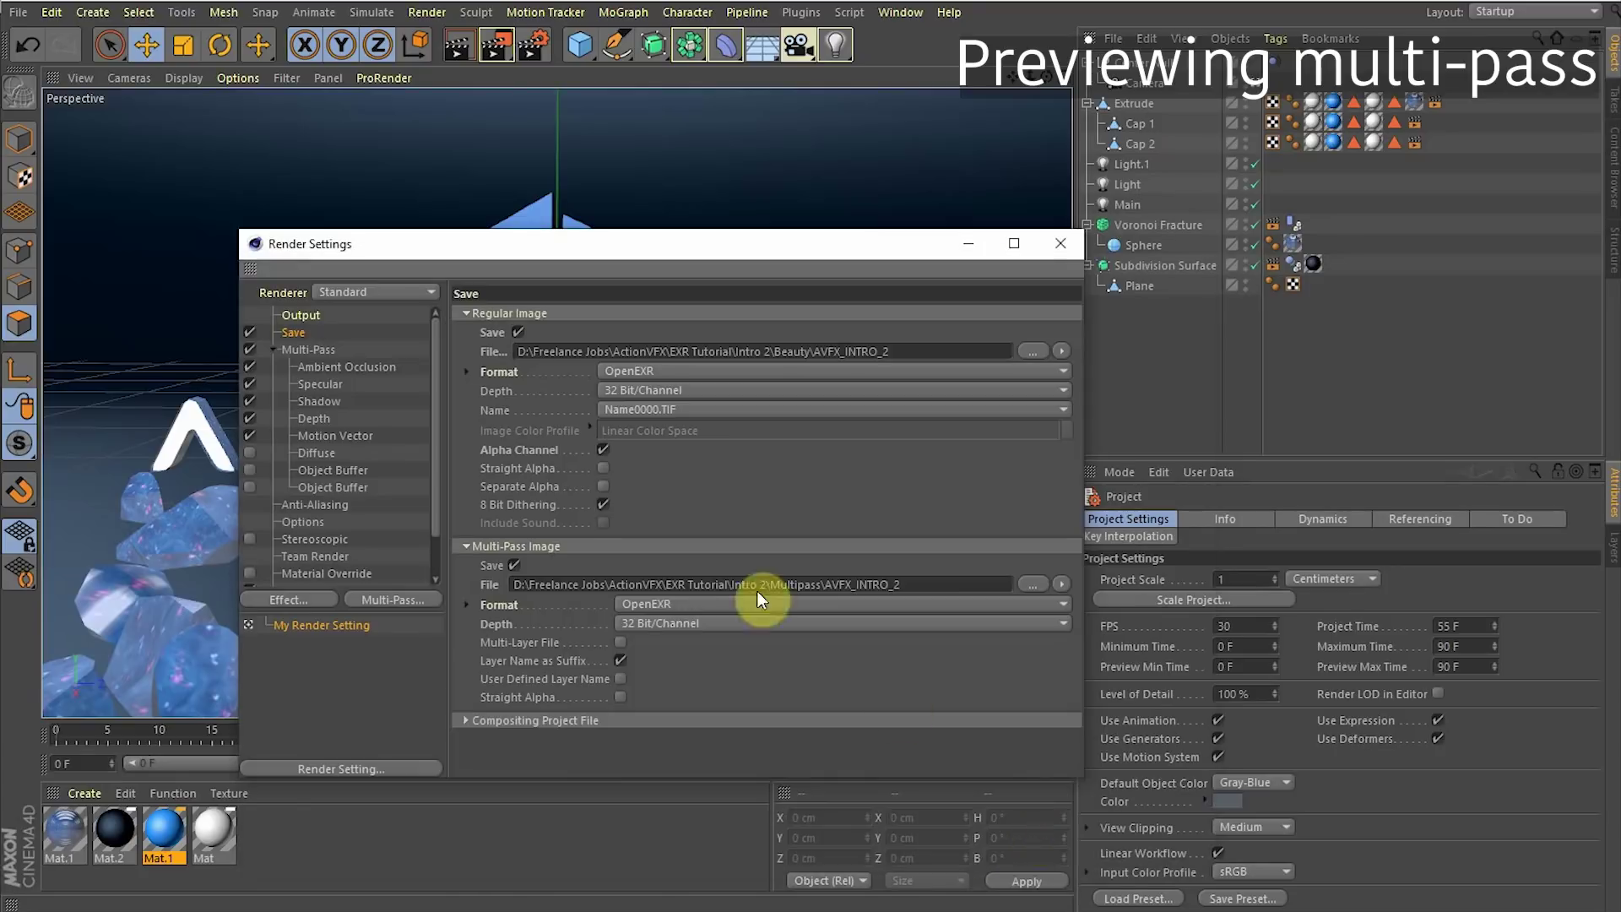
# Preview a render's Specular and Shadow layers, then open Multipass Renders' six frame-0055 EXRs.
pyautogui.click(499, 44)
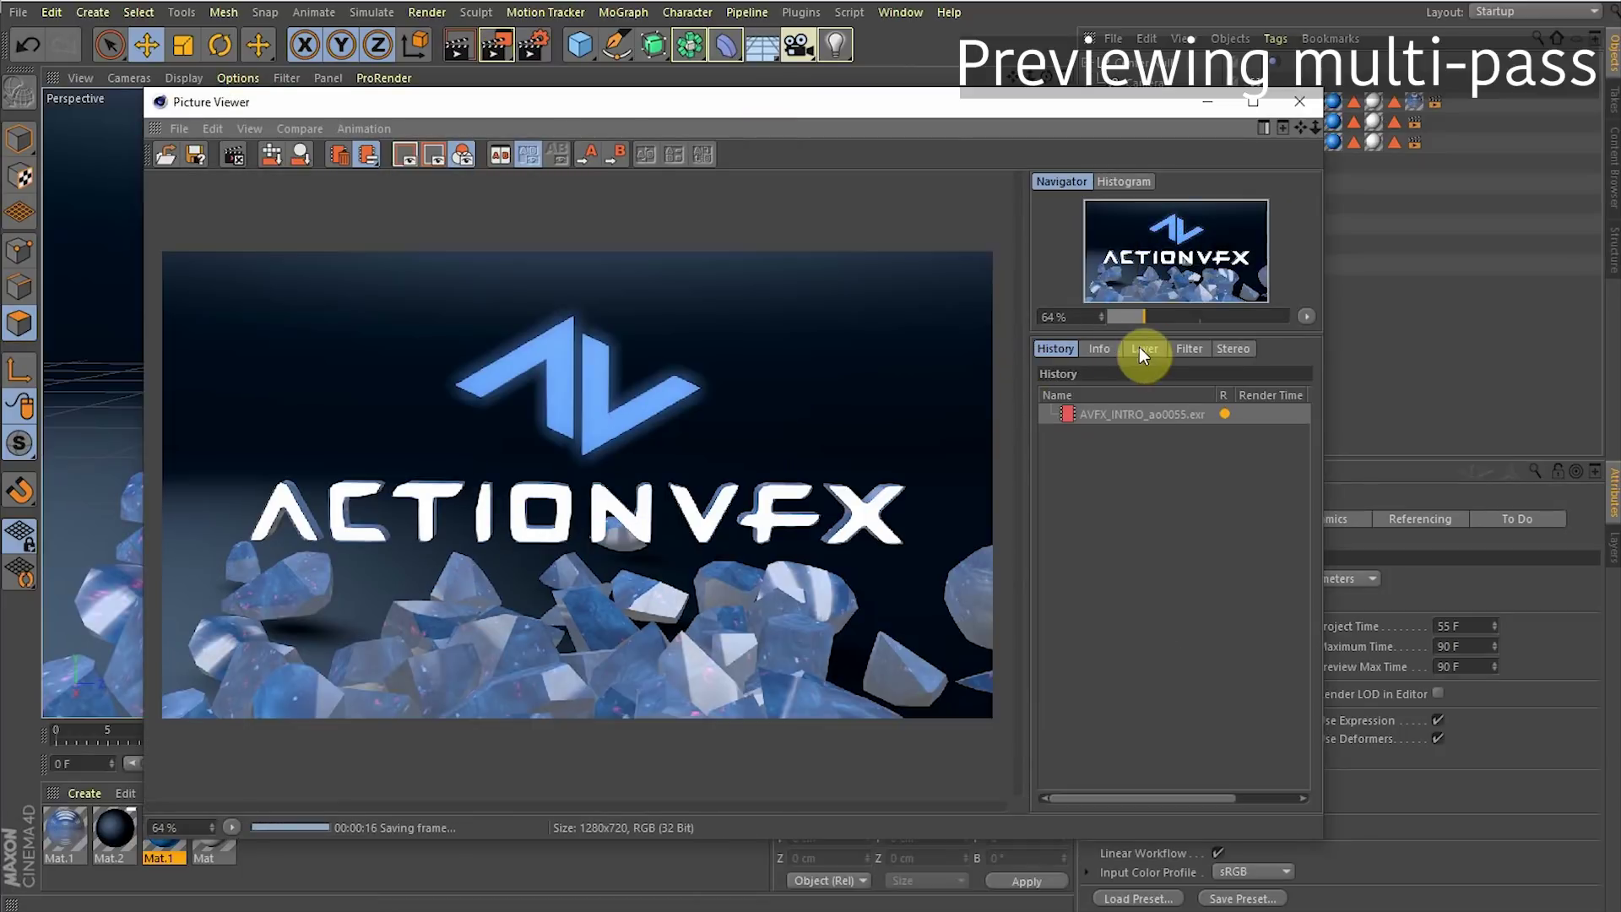
pyautogui.click(1144, 348)
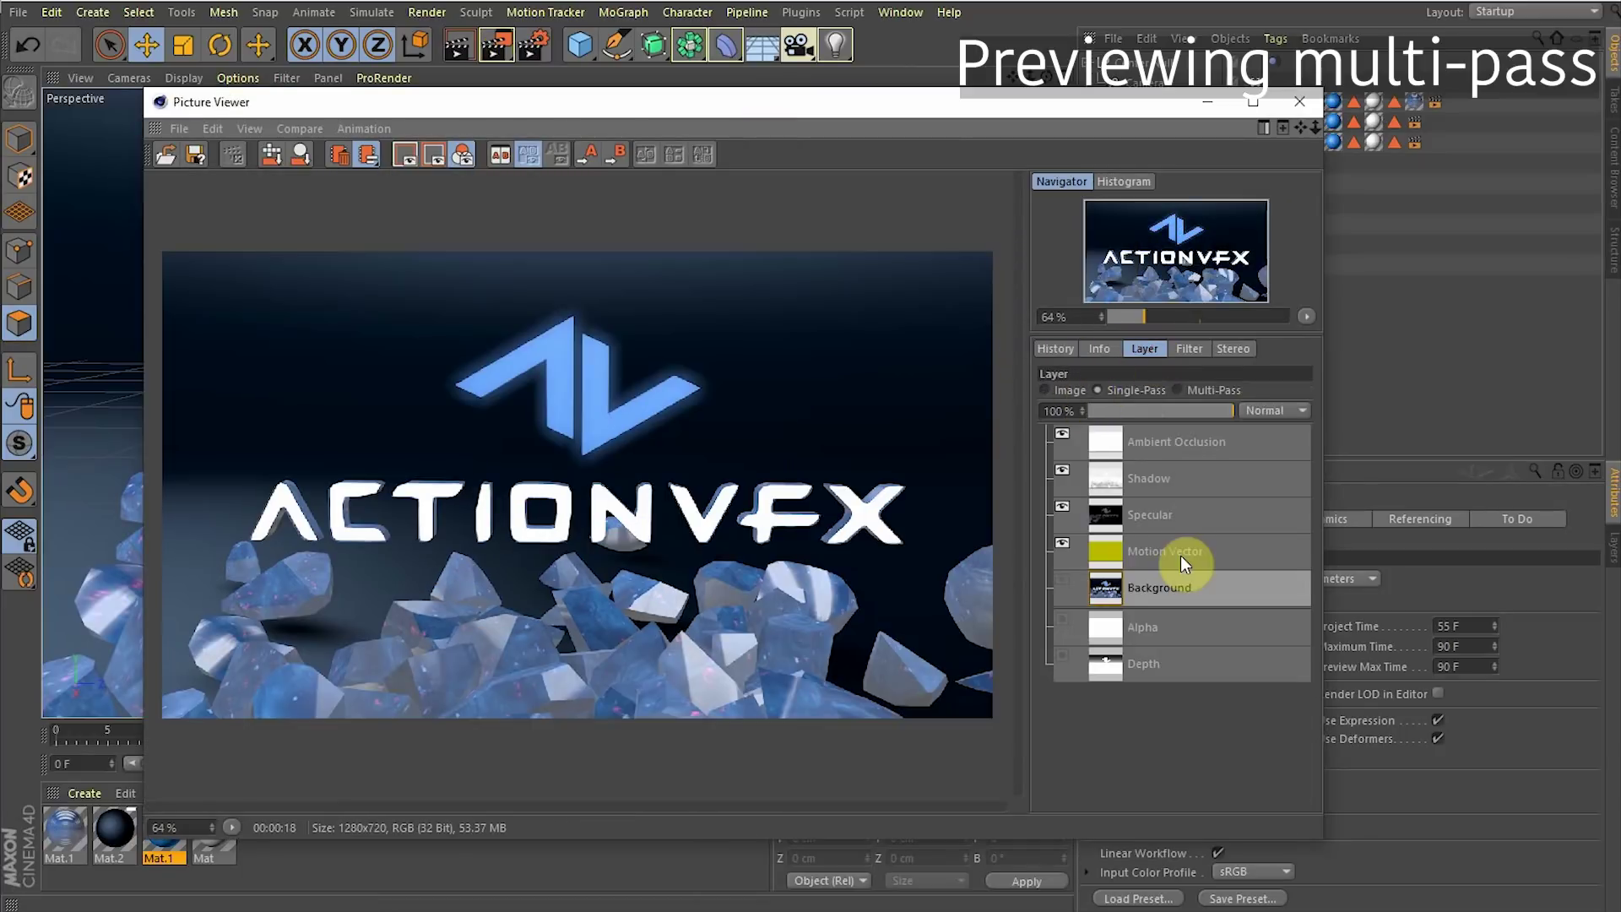
pyautogui.click(1177, 522)
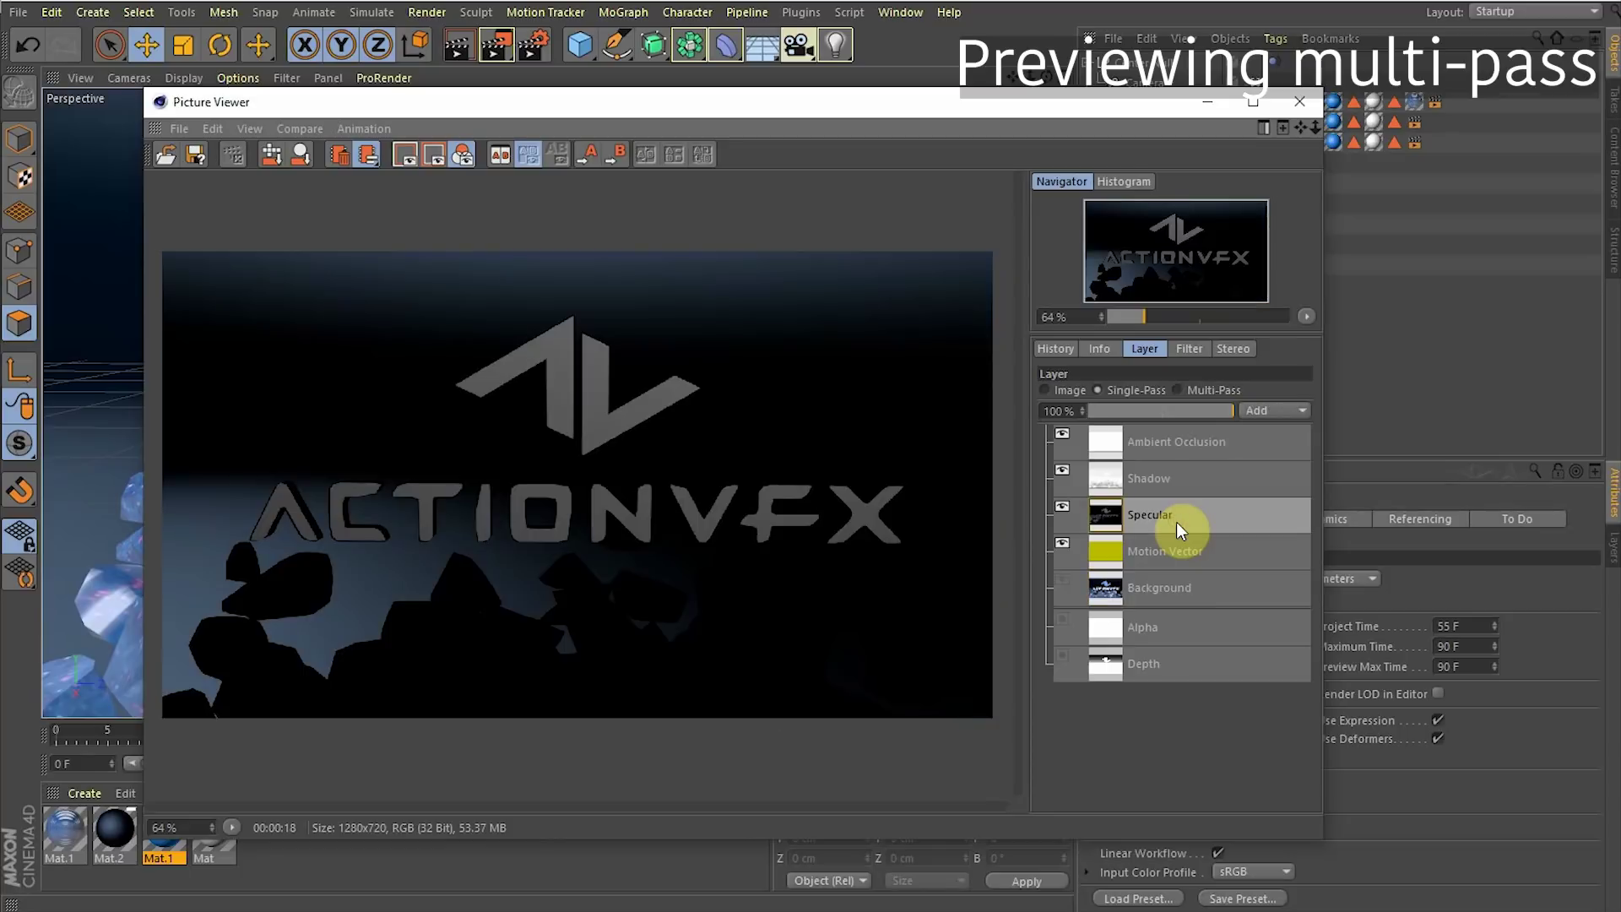
pyautogui.click(1173, 480)
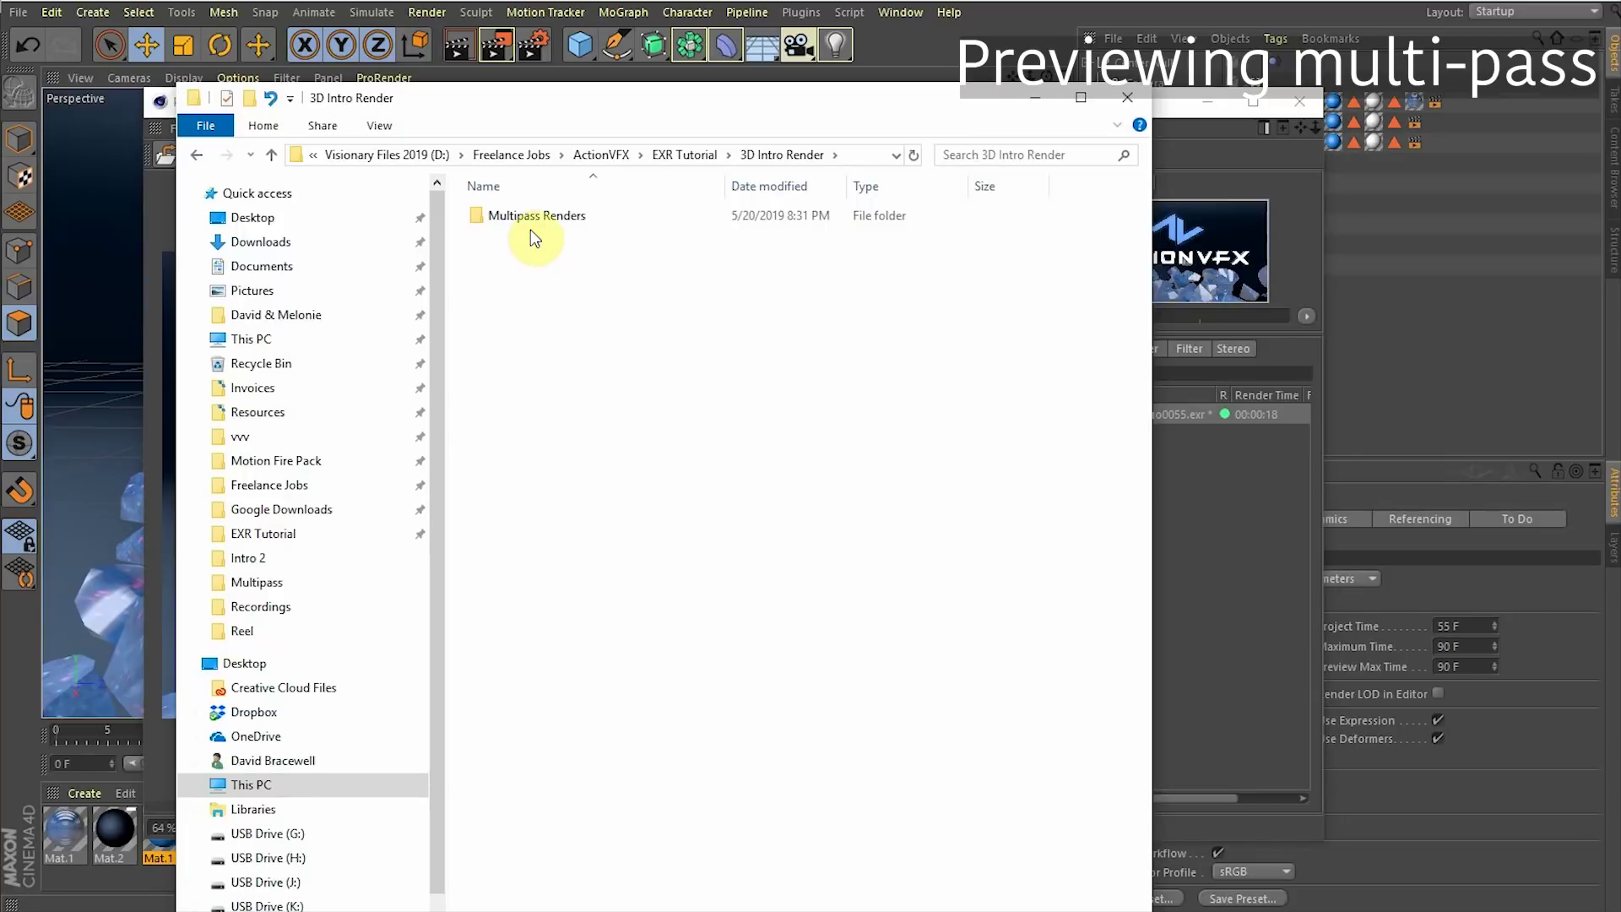
pyautogui.doubleClick(532, 218)
pyautogui.moveTo(620, 113); pyautogui.dragTo(495, 96)
# Select the six EXR passes (ao, depth, motion, rgba, shadow, specular) and drop them into Picture Viewer.
pyautogui.click(399, 233)
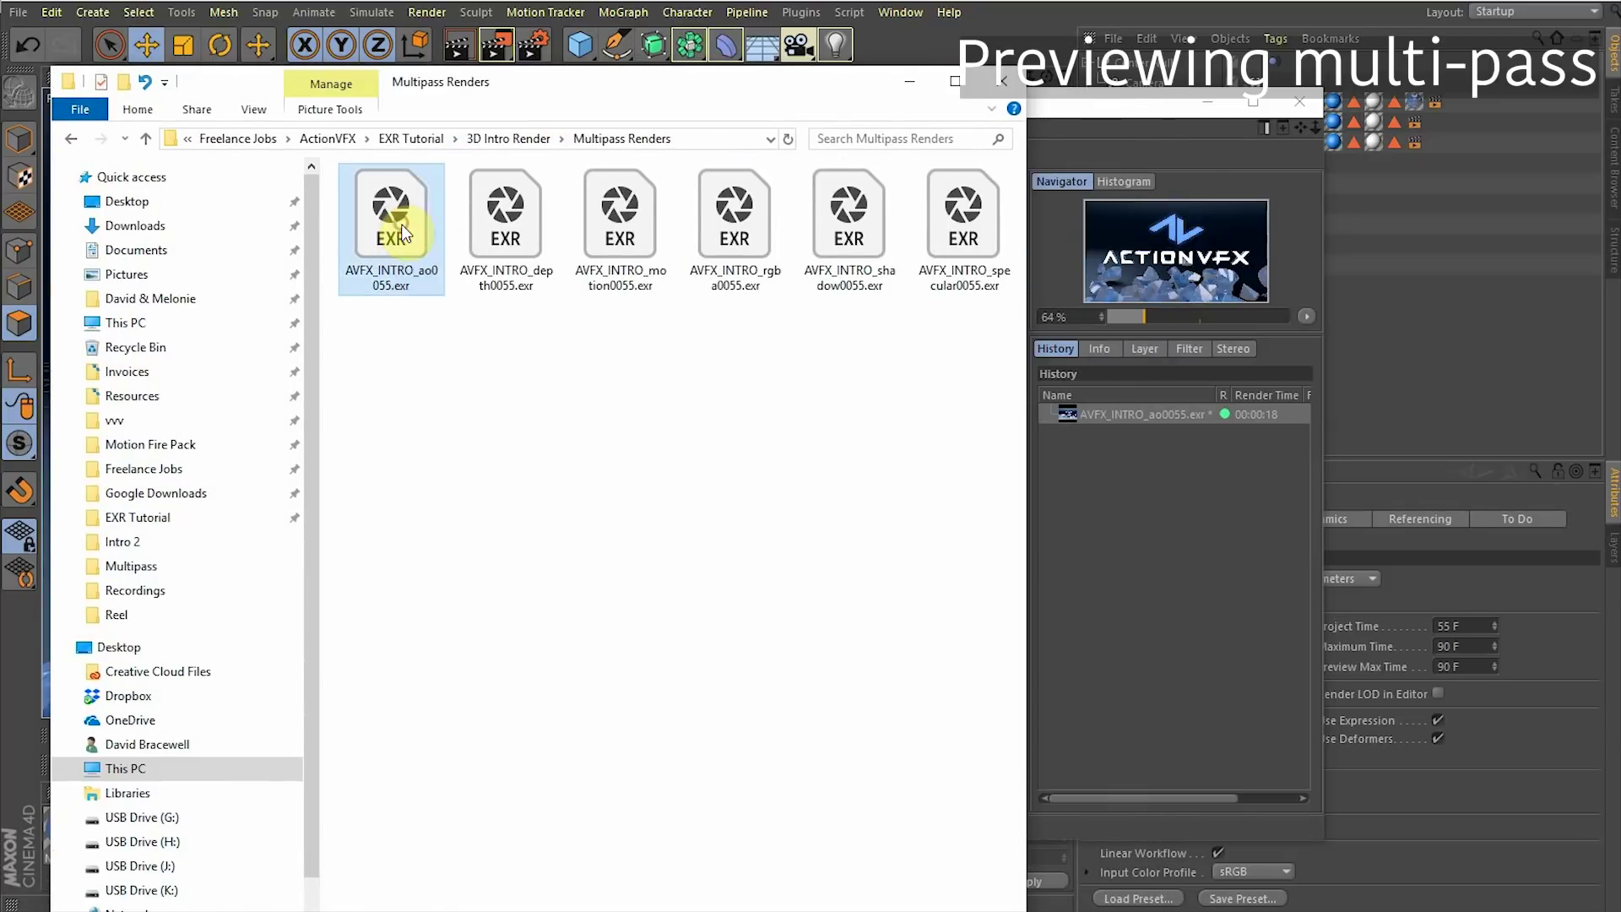
pyautogui.keyDown('ctrl'); pyautogui.click(527, 216); pyautogui.keyUp('ctrl')
pyautogui.click(625, 241)
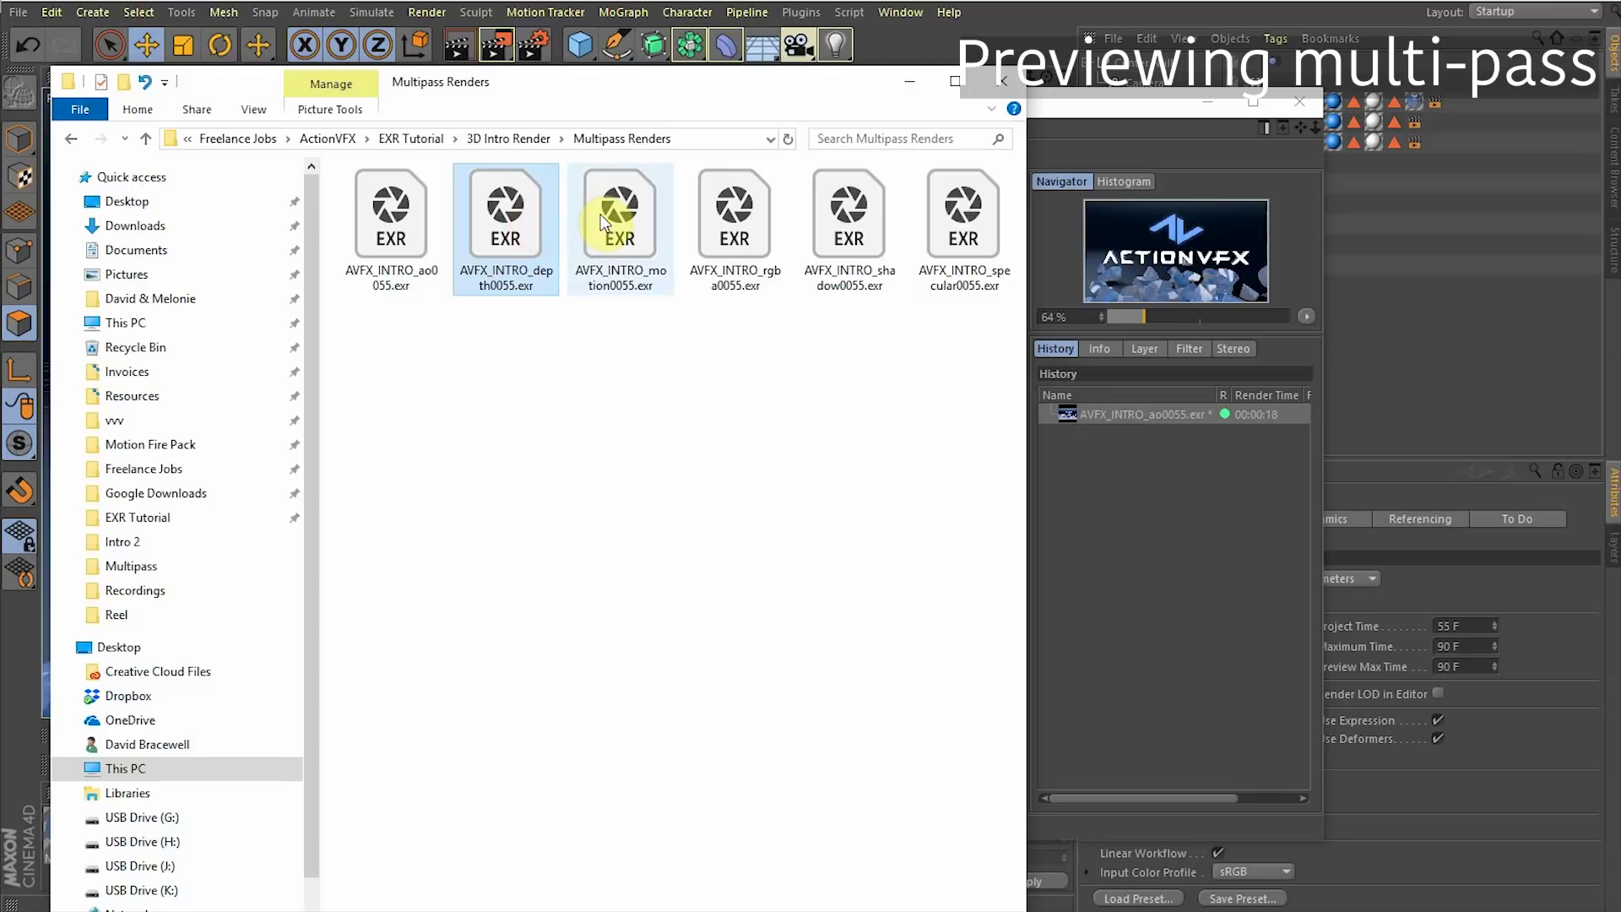
pyautogui.click(735, 245)
pyautogui.click(849, 247)
pyautogui.click(970, 246)
pyautogui.moveTo(372, 331); pyautogui.dragTo(1040, 199)
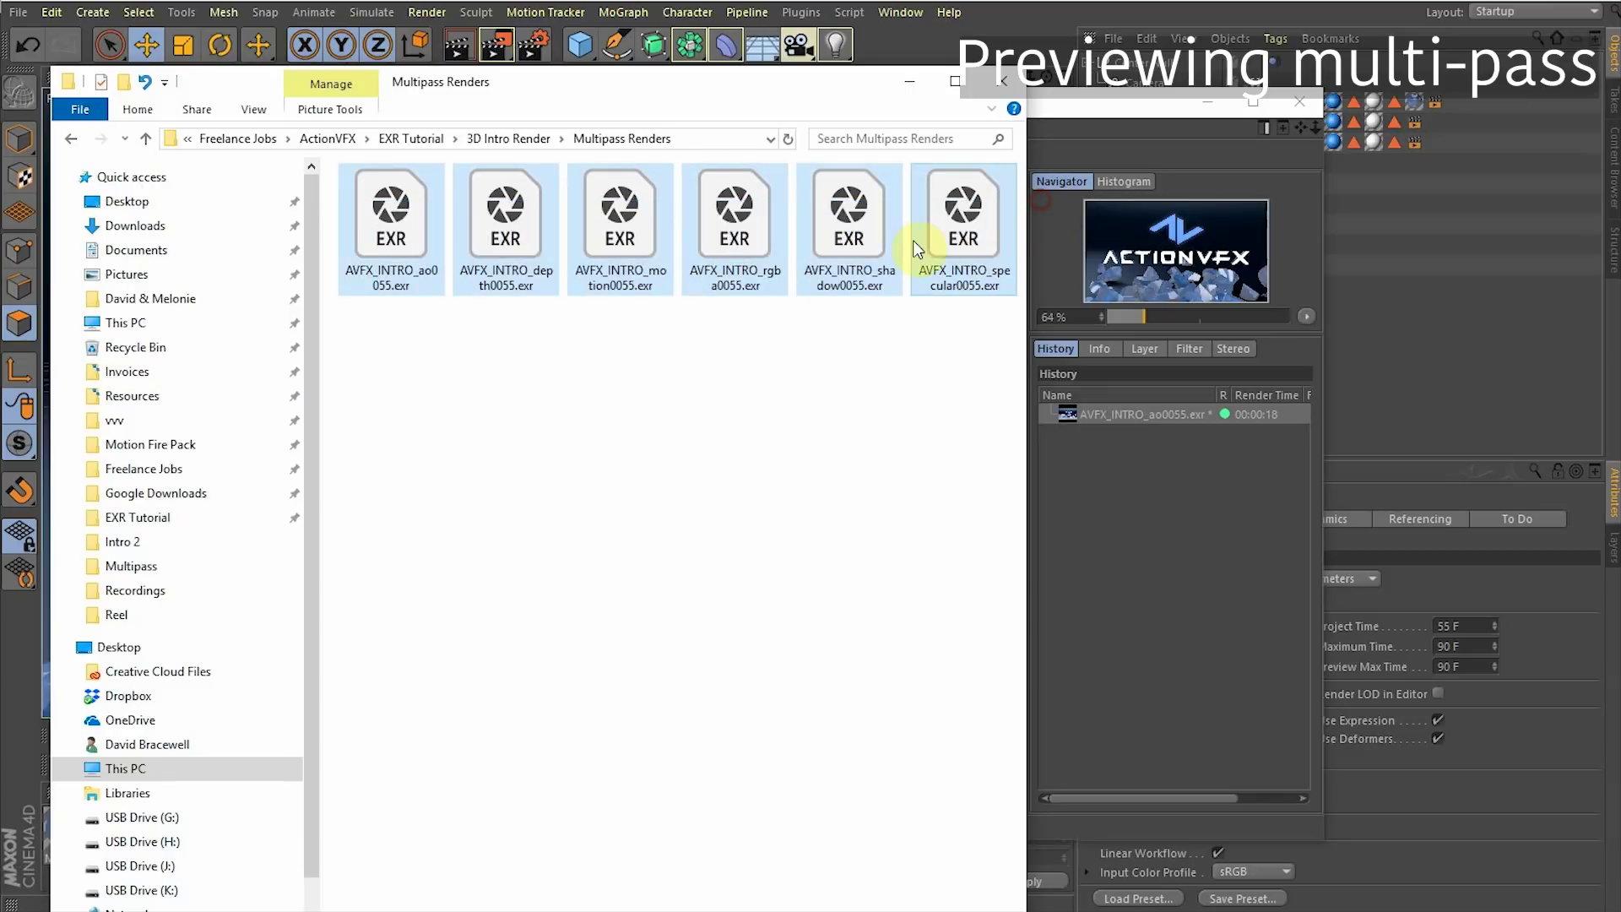
pyautogui.moveTo(493, 240); pyautogui.dragTo(1303, 104)
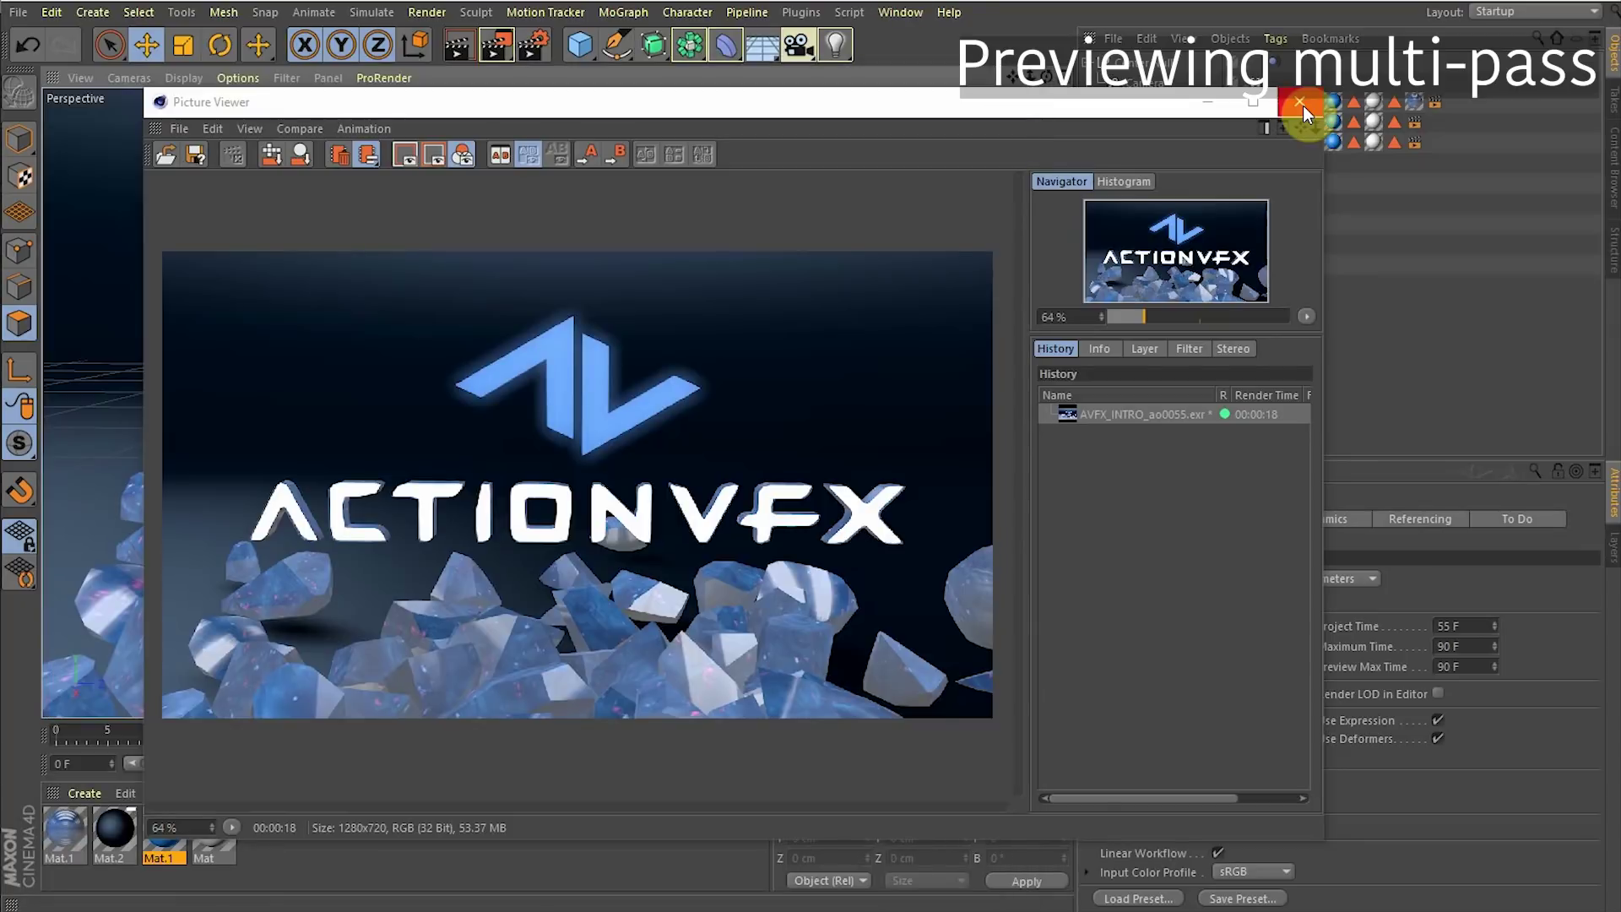
# Close Picture Viewer, open Render Settings and compare the shadow and AO pass layers.
pyautogui.click(1301, 104)
pyautogui.click(530, 45)
pyautogui.scroll(-3, 626, 571)
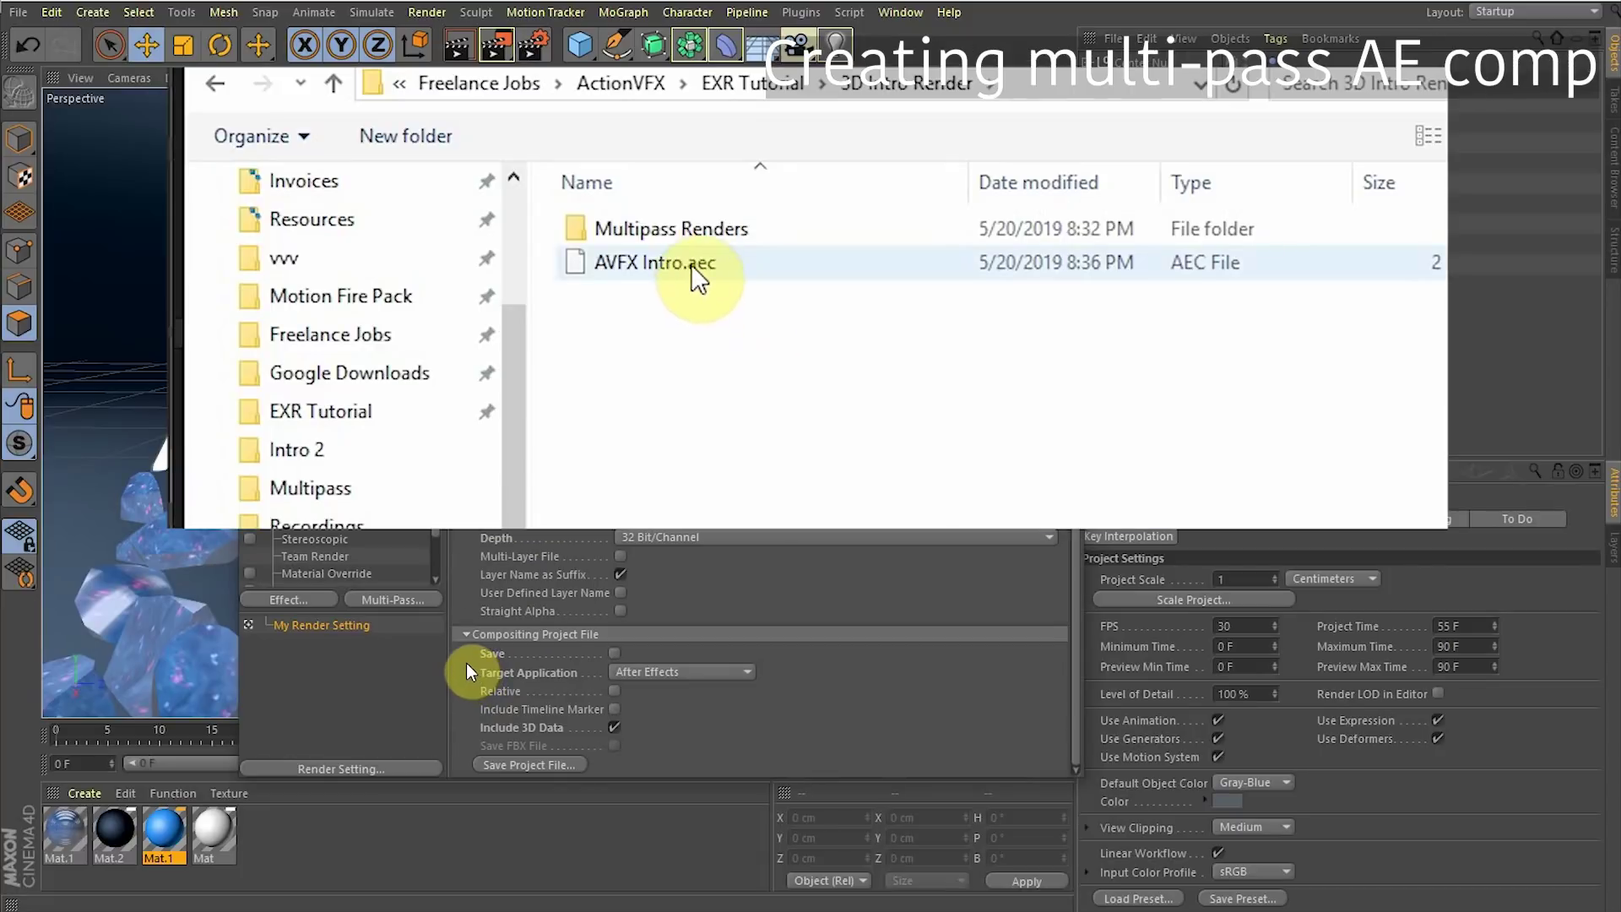
pyautogui.click(686, 268)
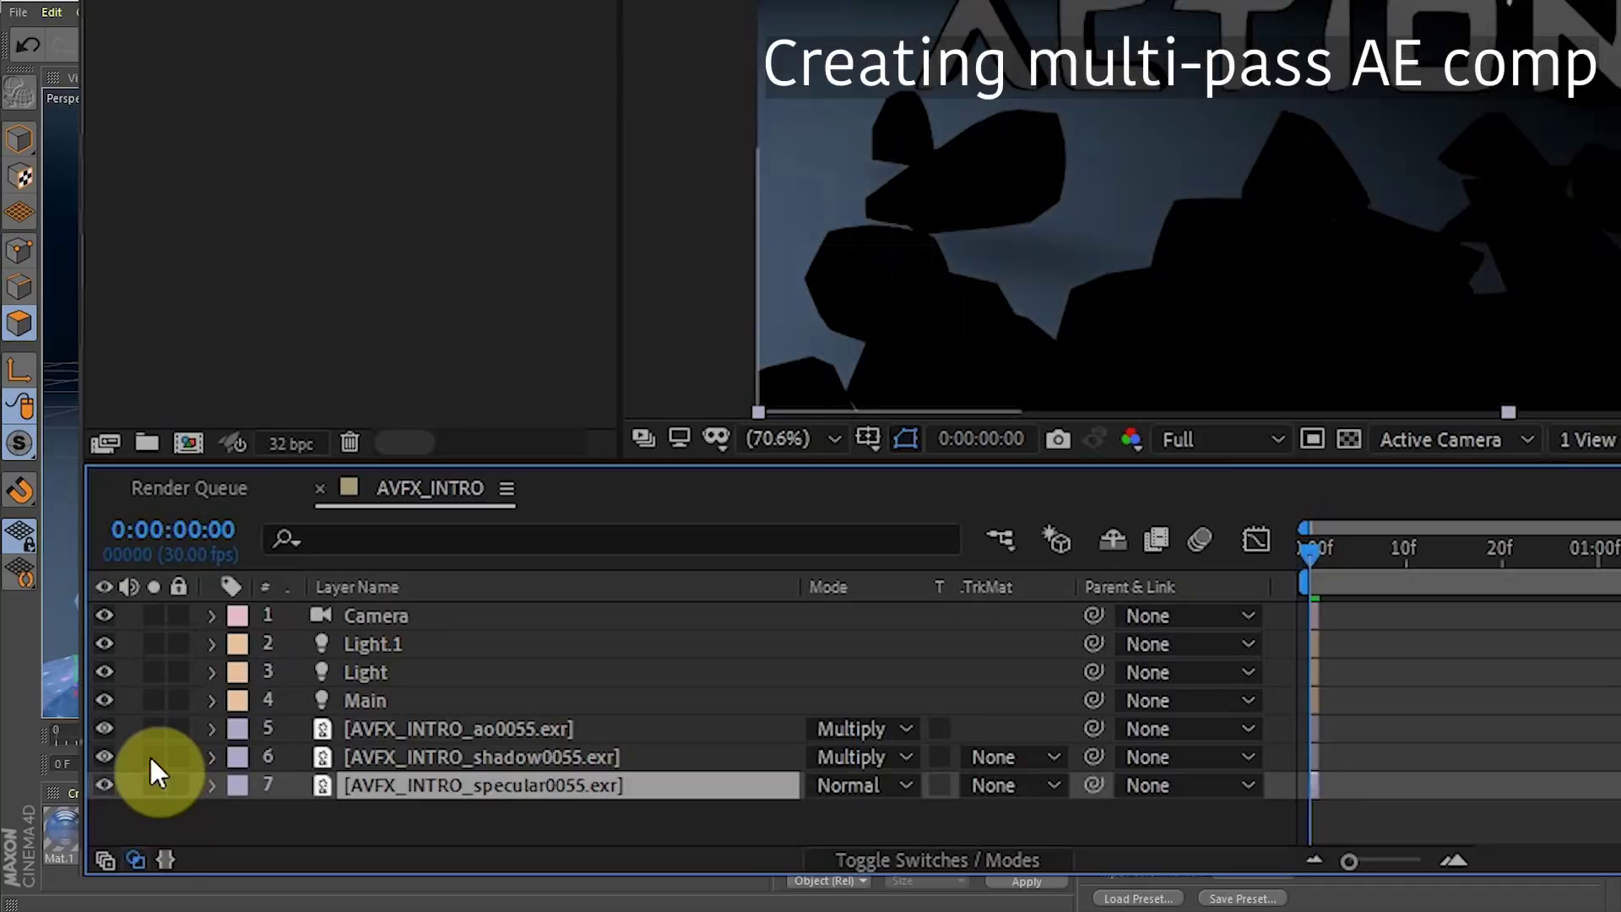
pyautogui.click(152, 756)
pyautogui.click(152, 756)
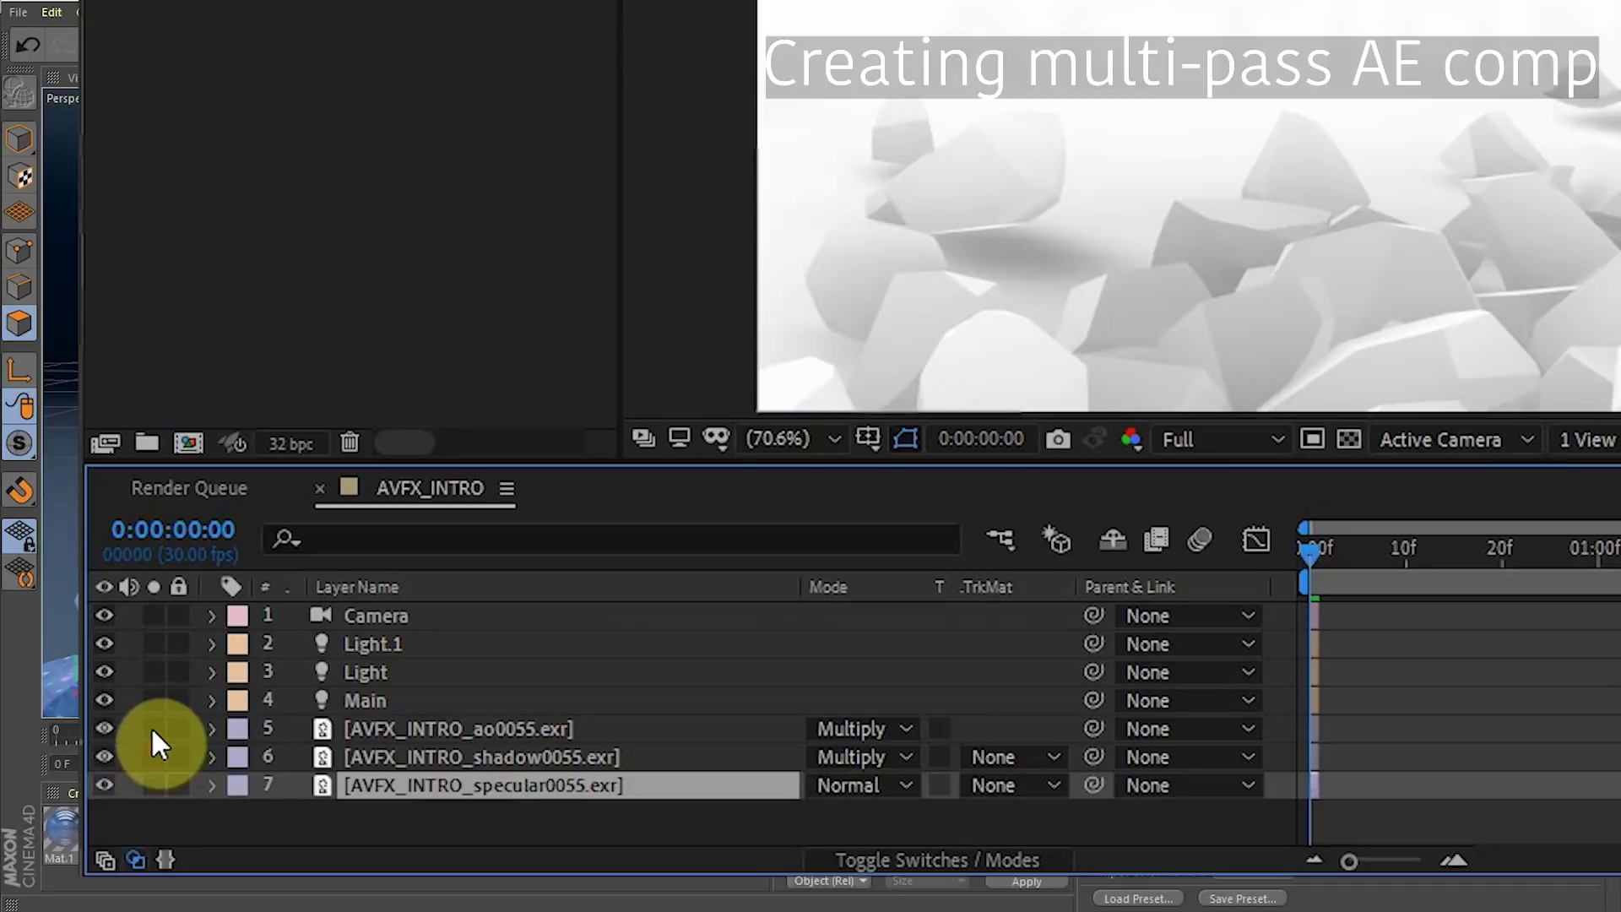
pyautogui.click(153, 728)
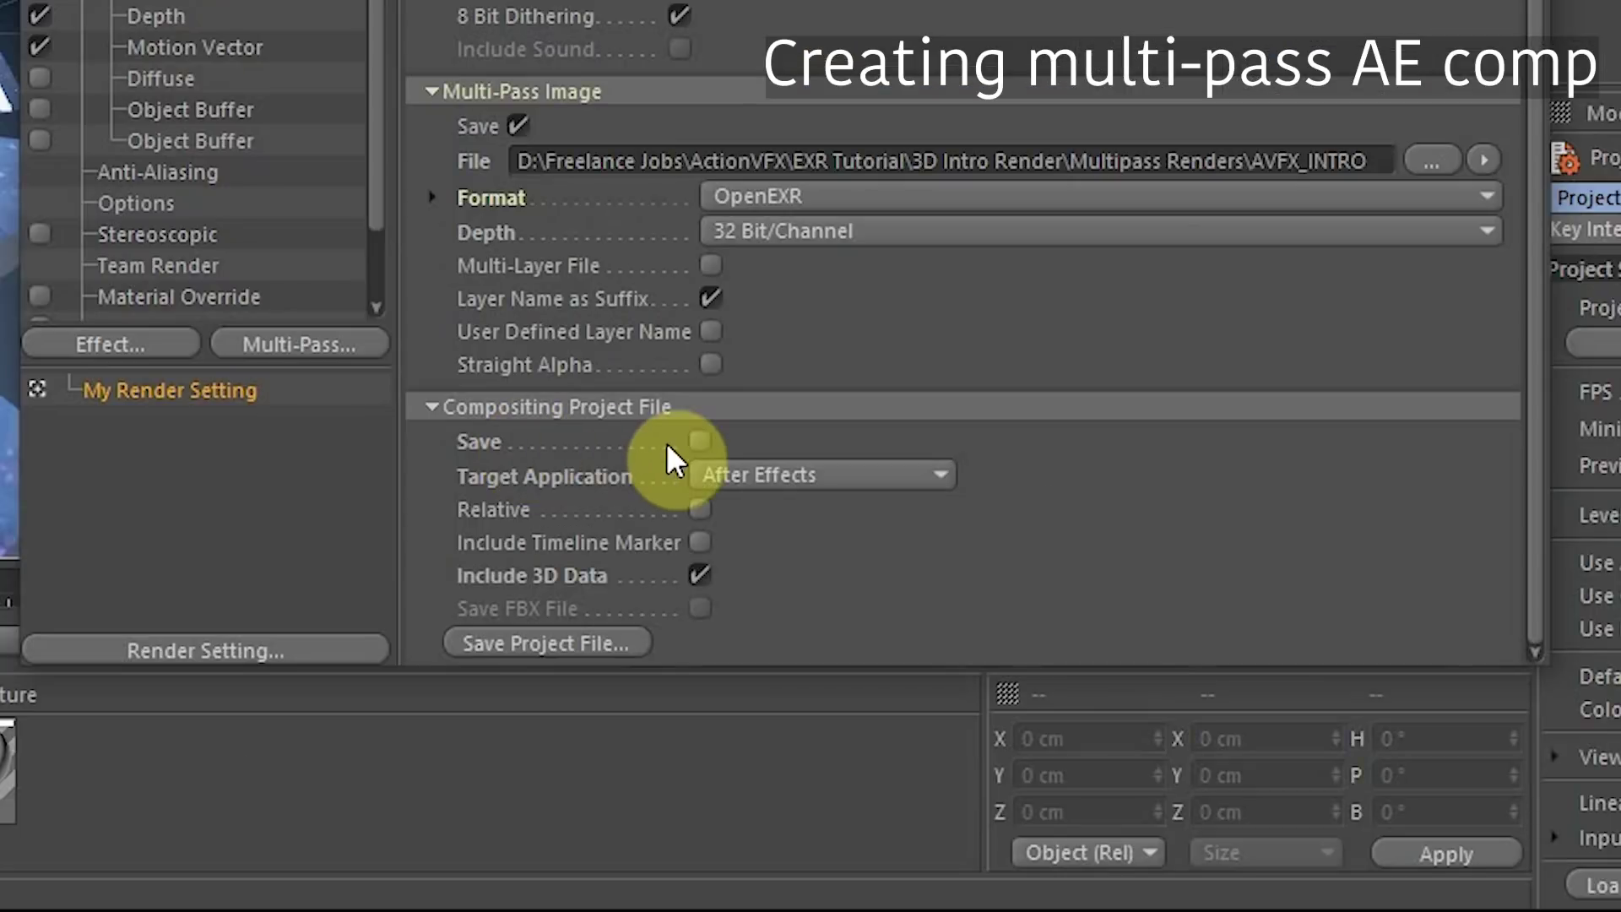
# Enable Compositing Project File Save for After Effects and save the AVFX Intro project file.
pyautogui.click(614, 654)
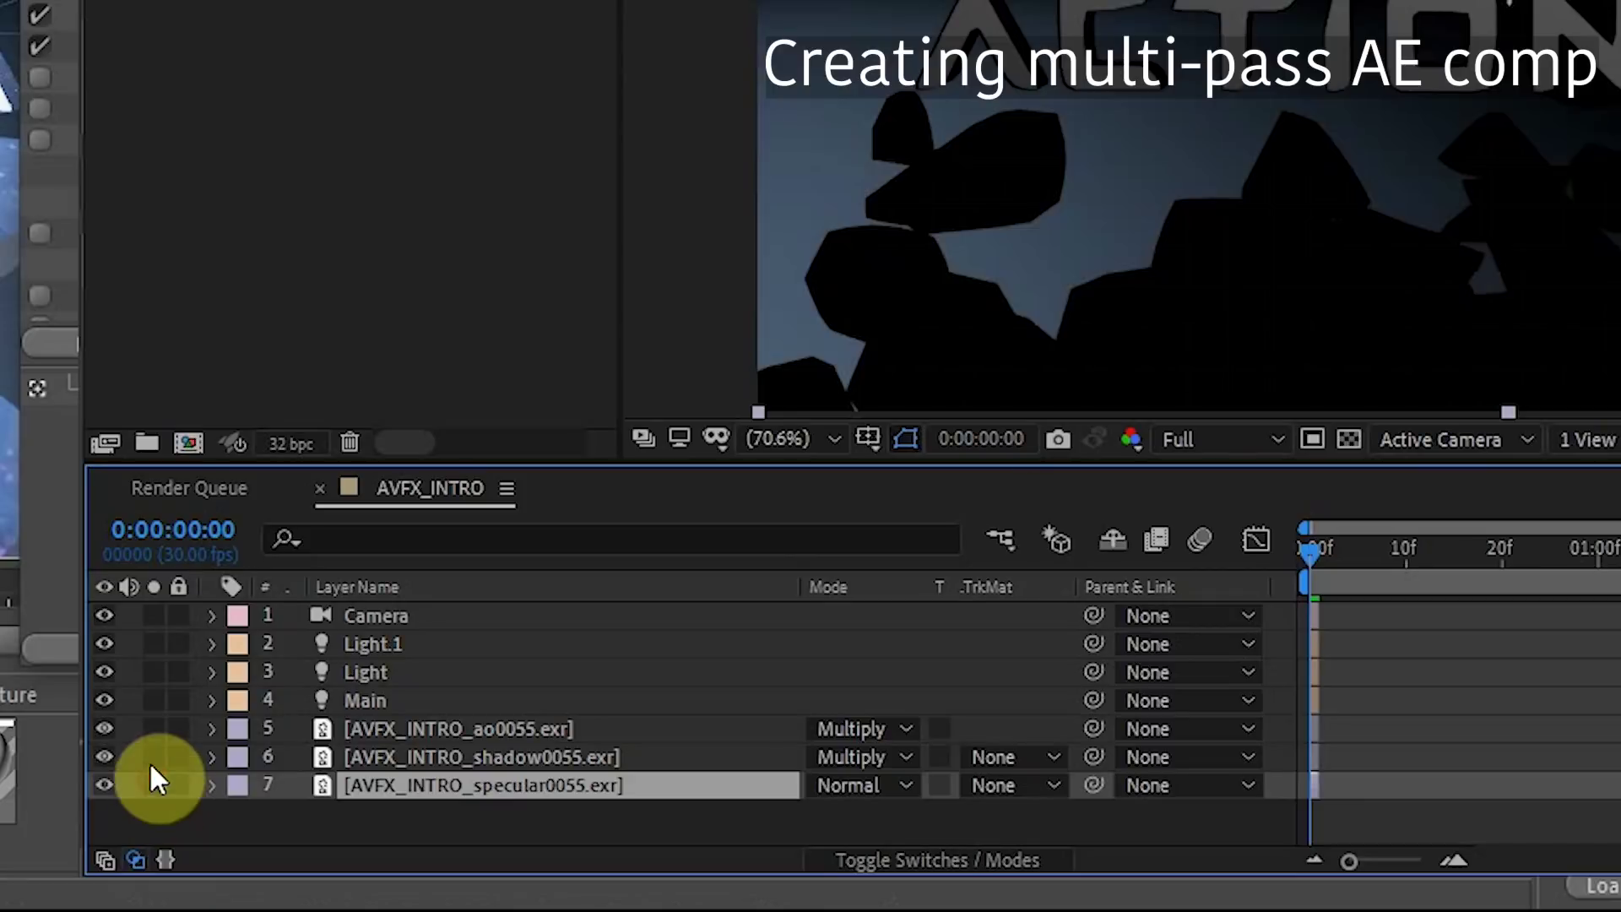
pyautogui.click(150, 756)
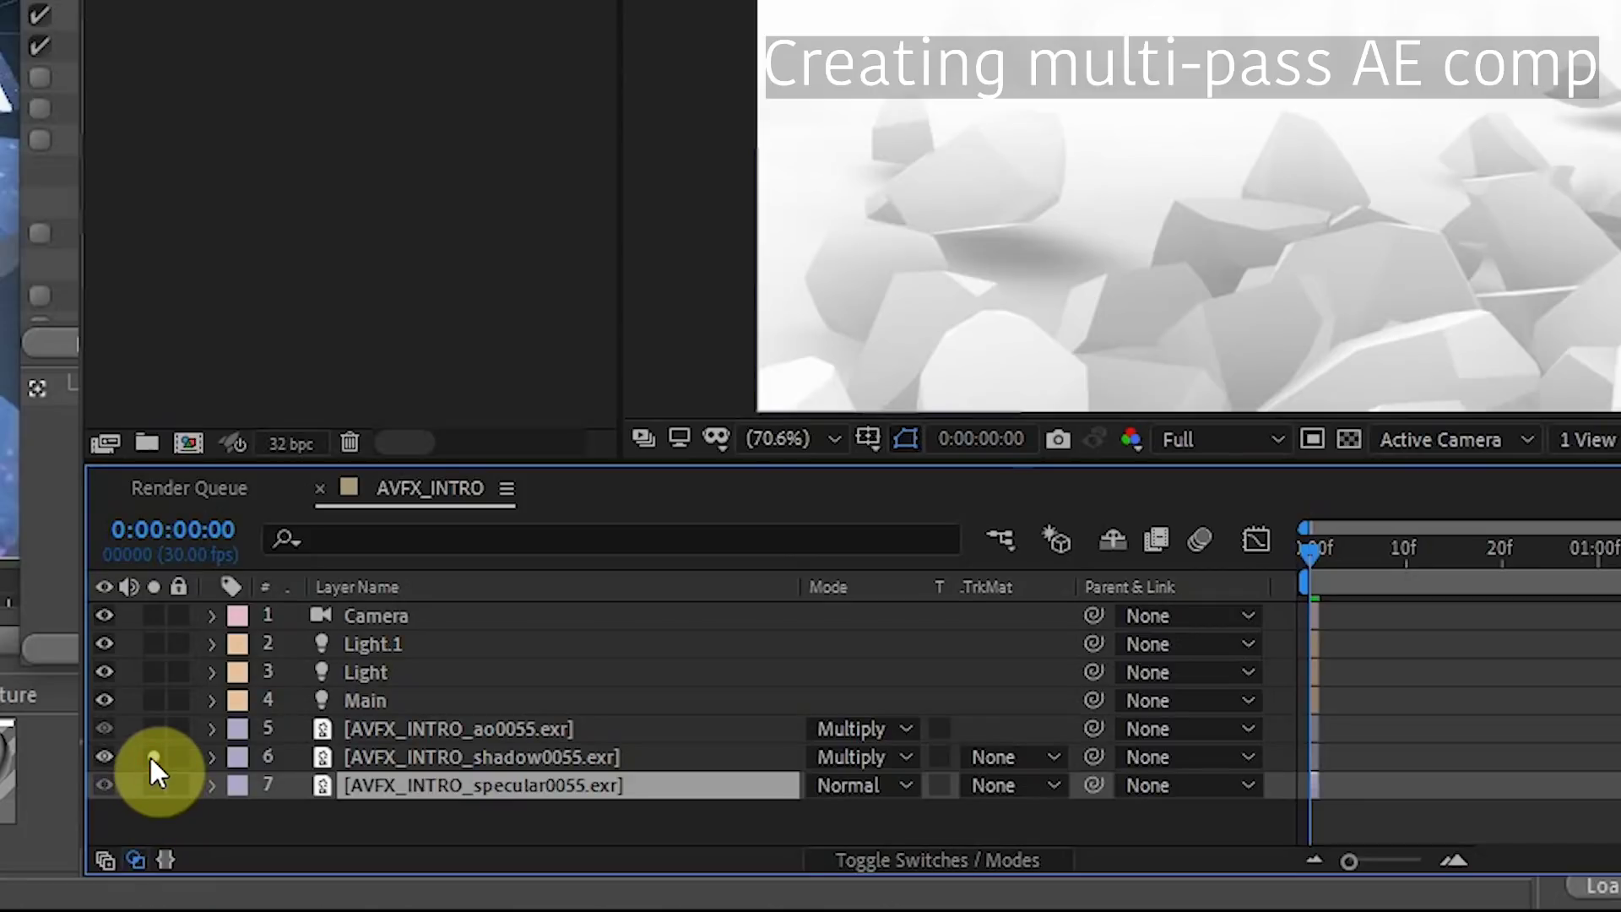
pyautogui.keyDown('alt'); pyautogui.click(151, 728); pyautogui.keyUp('alt')
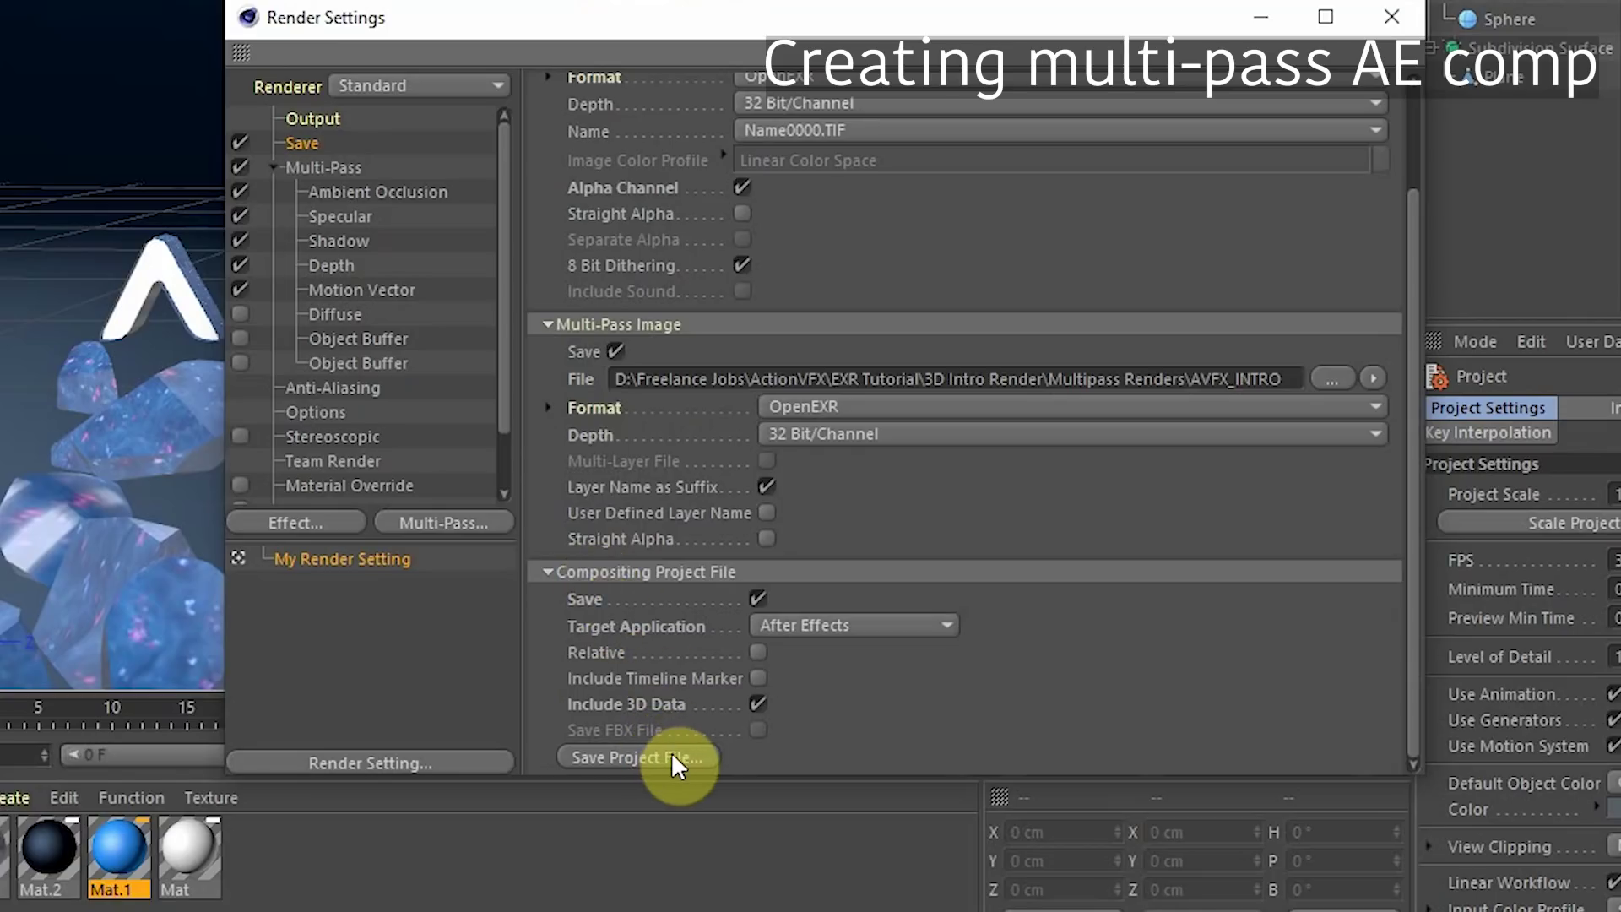
pyautogui.click(683, 753)
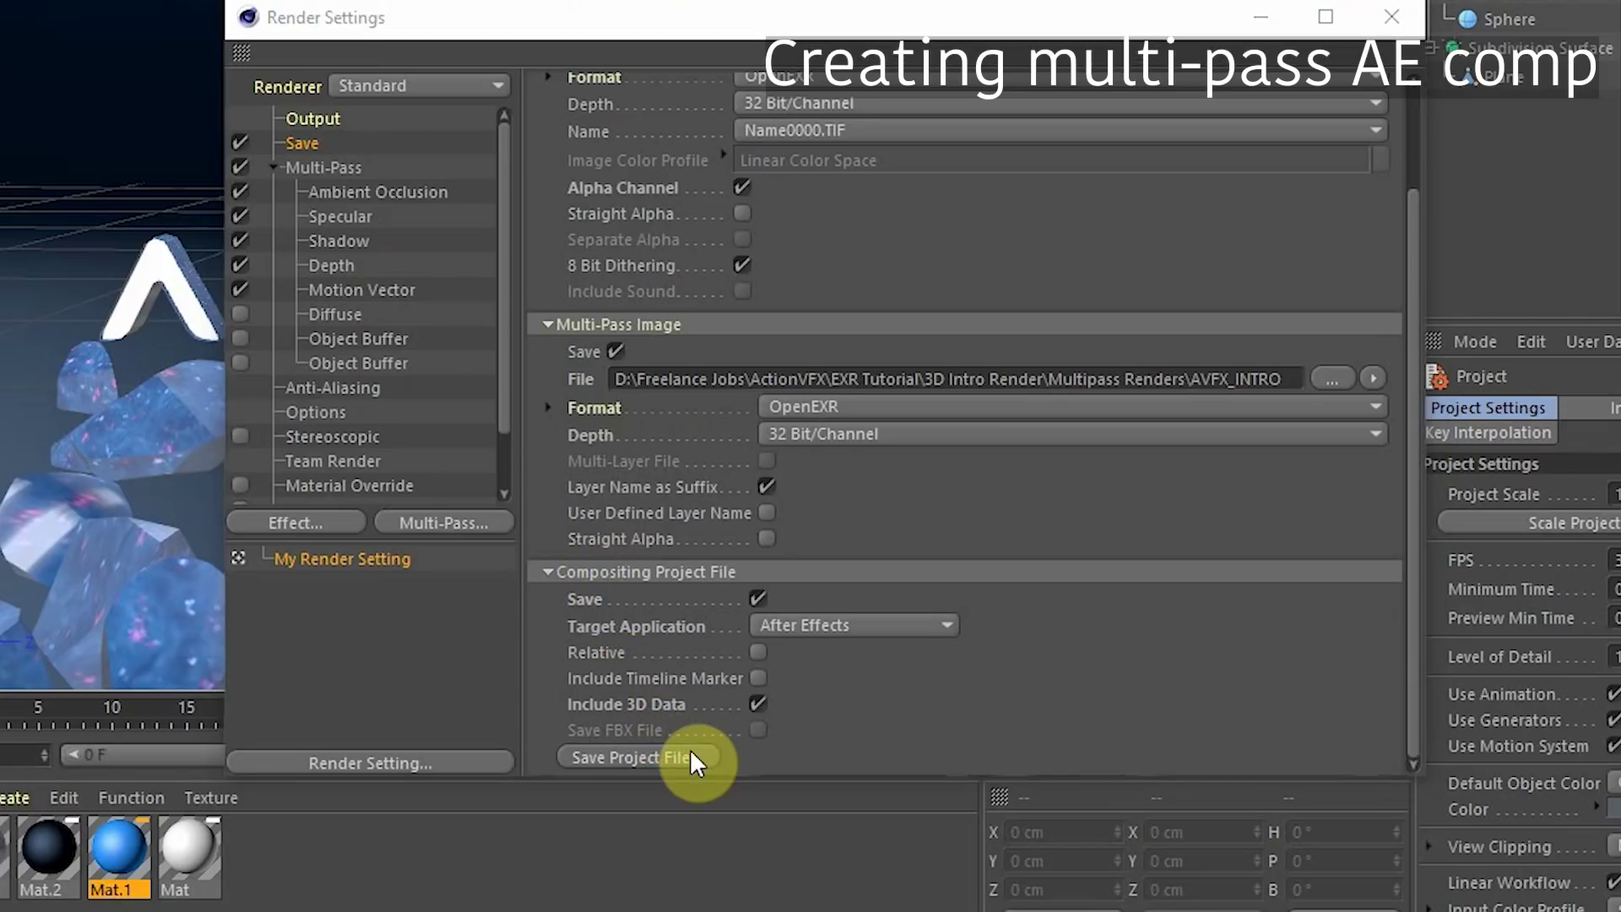
pyautogui.click(1365, 854)
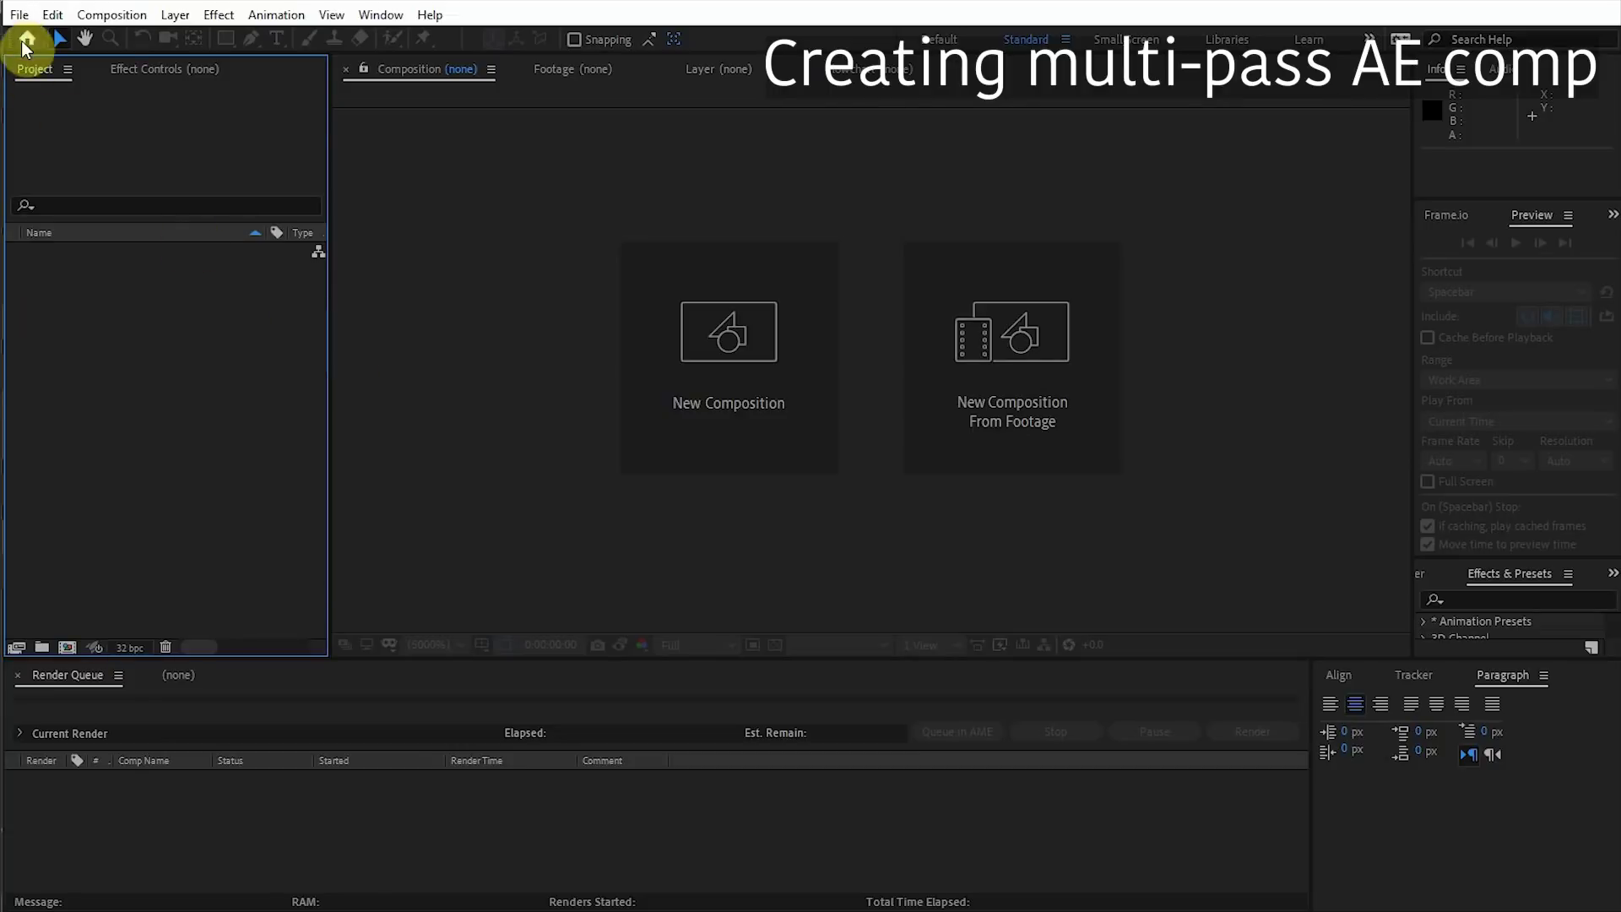
# Import the AVFX Intro.aec compositing file through File > Import > File.
pyautogui.click(18, 15)
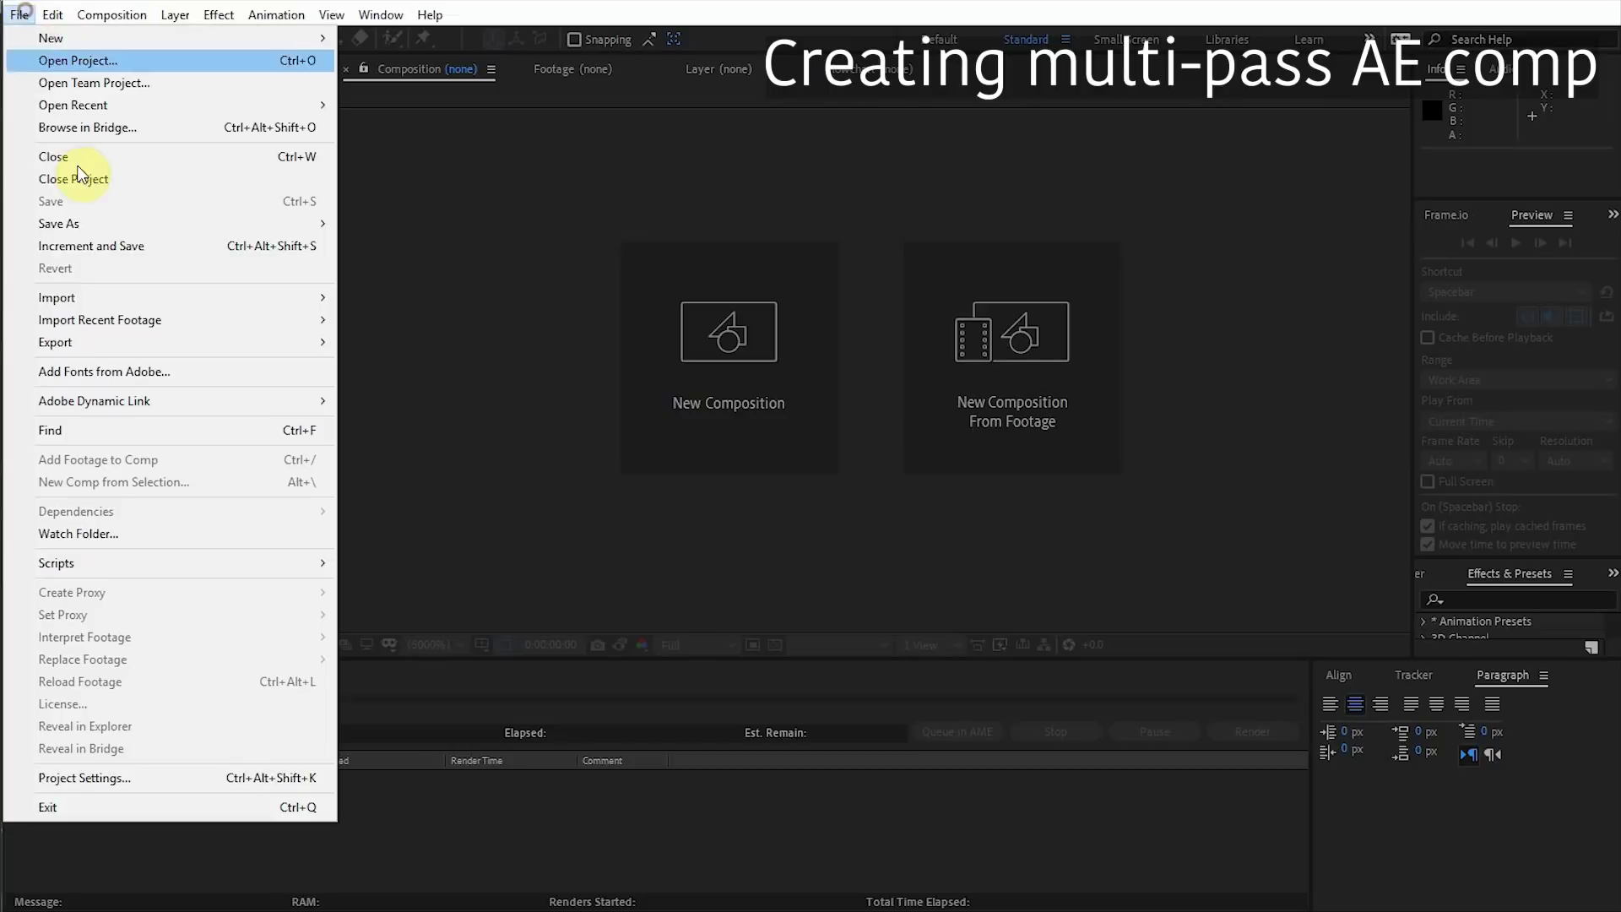
pyautogui.moveTo(165, 300)
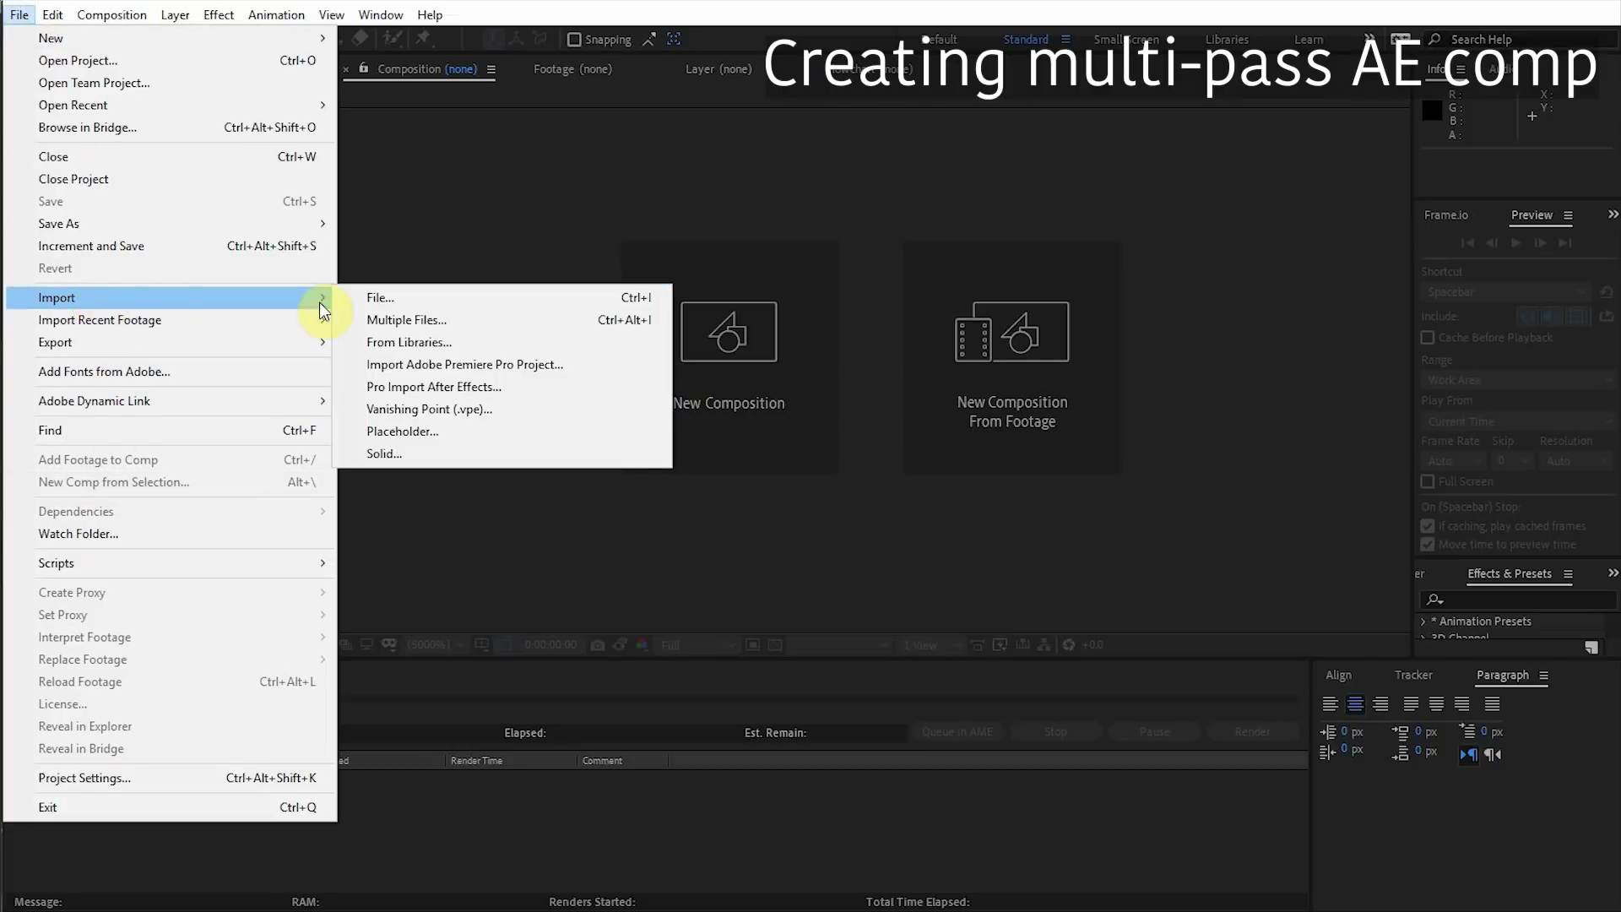
pyautogui.click(399, 300)
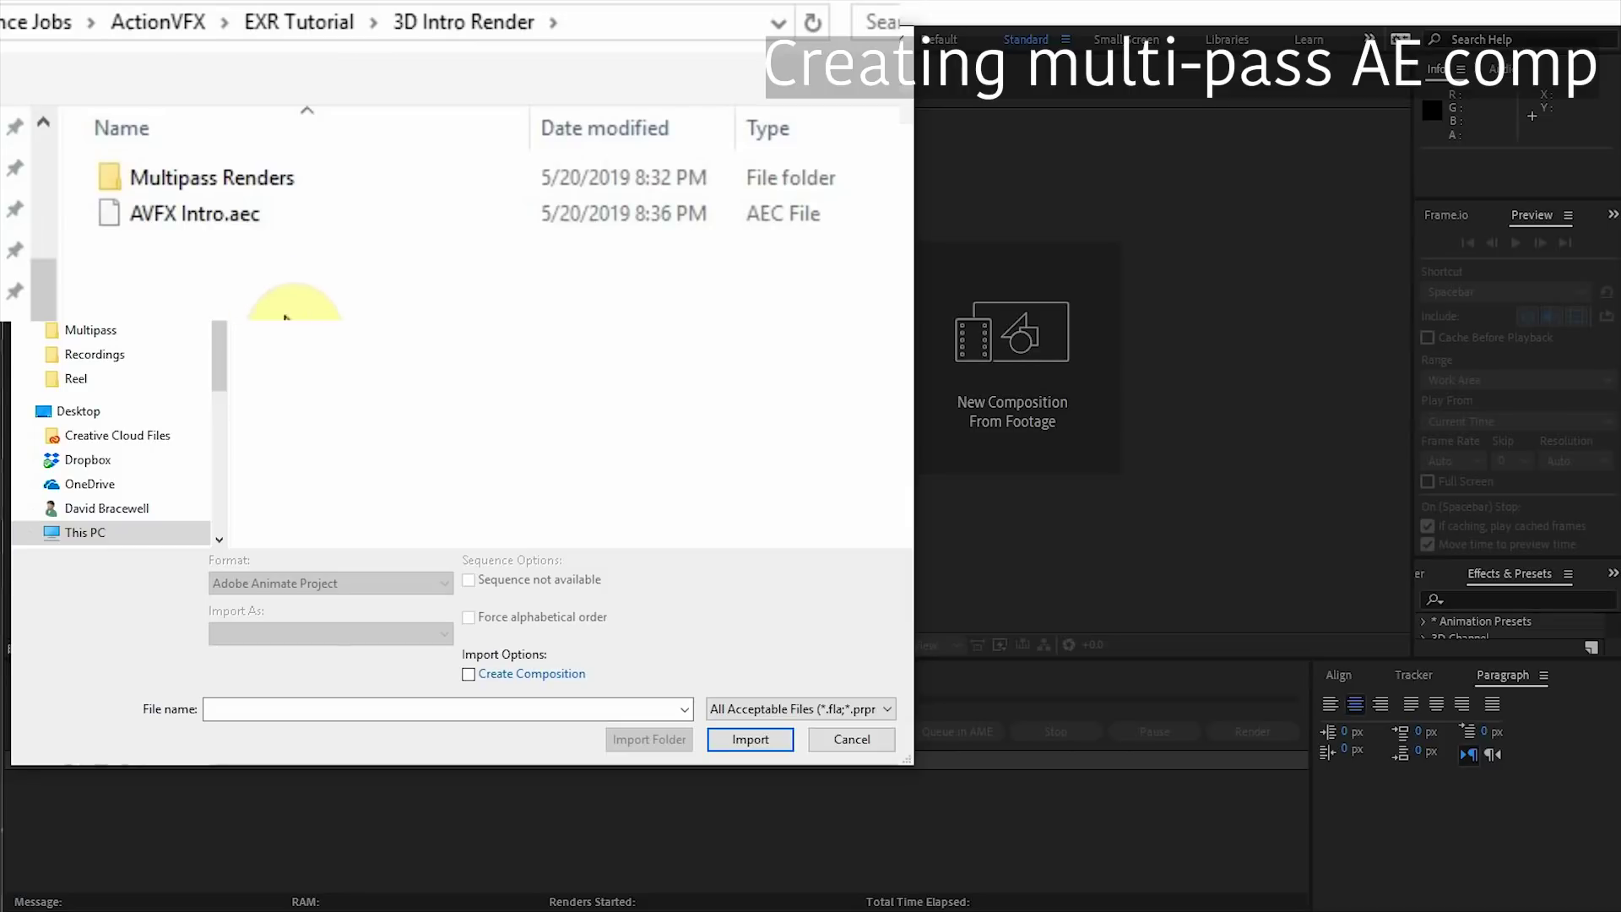
pyautogui.click(216, 214)
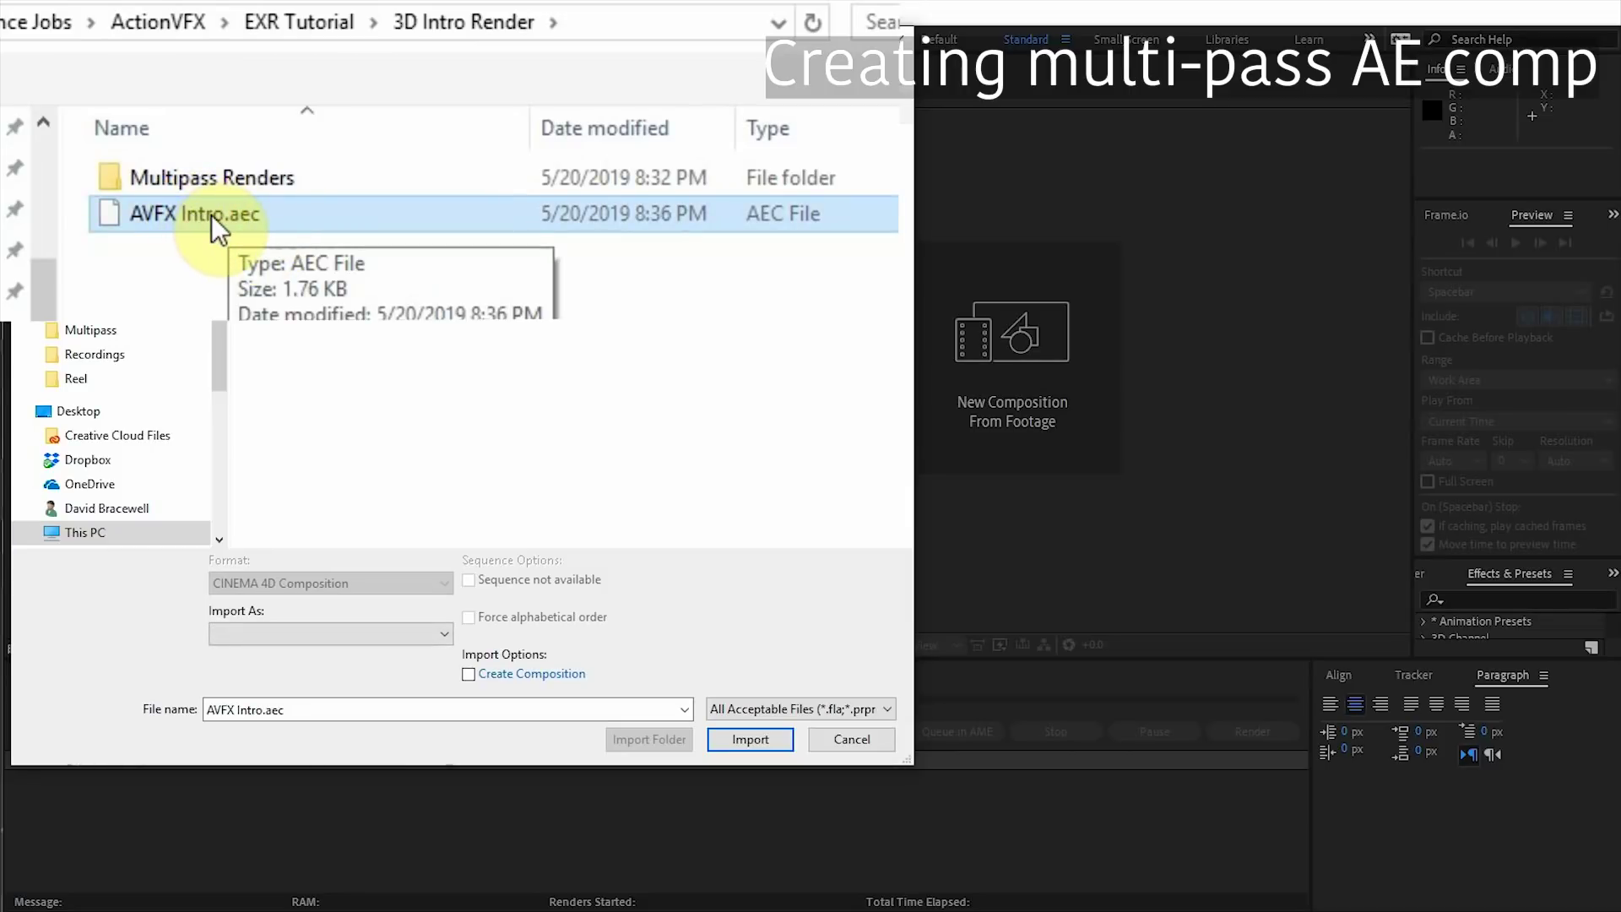
pyautogui.click(211, 215)
pyautogui.click(773, 739)
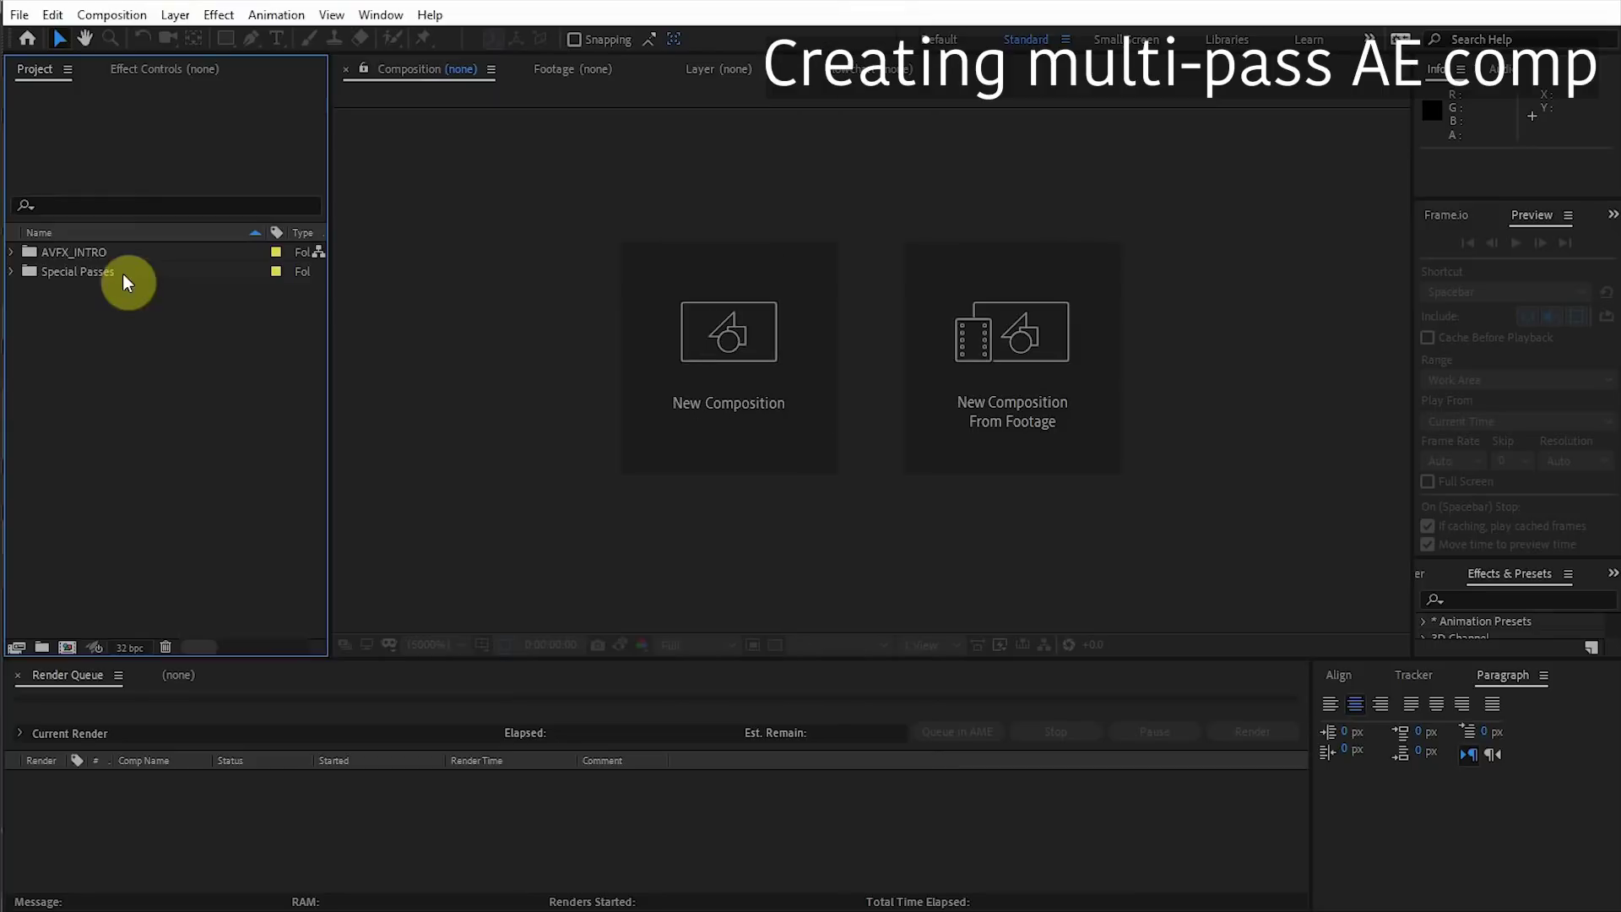
# Open the AVFX_INTRO composition and inspect its Camera, Light and Main layers.
pyautogui.click(13, 253)
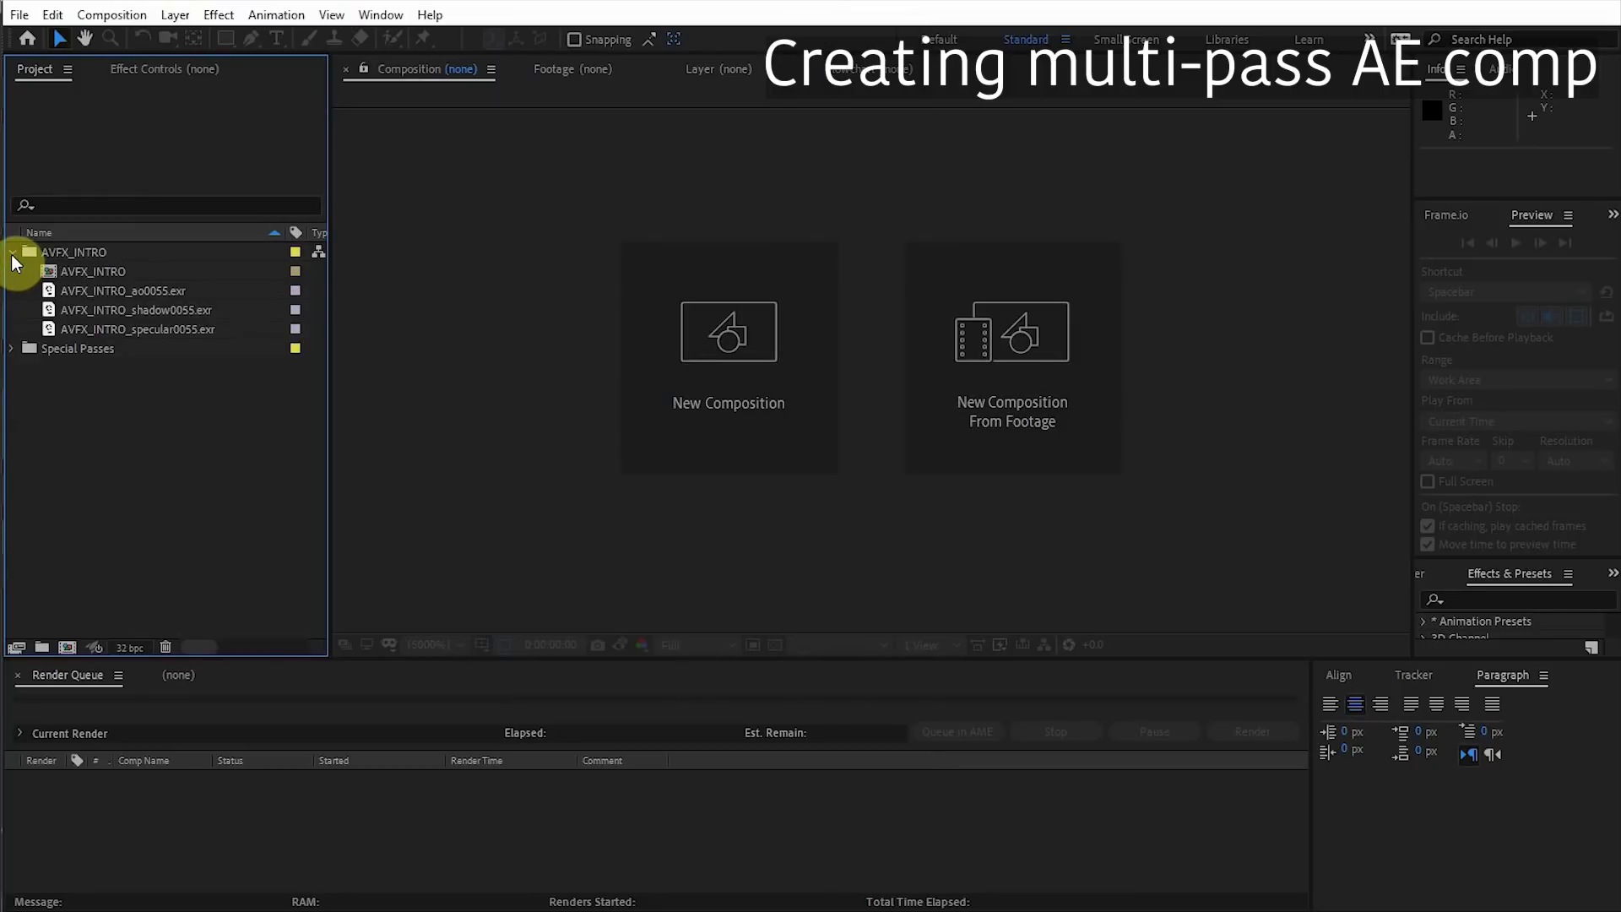
pyautogui.click(101, 273)
pyautogui.doubleClick(99, 270)
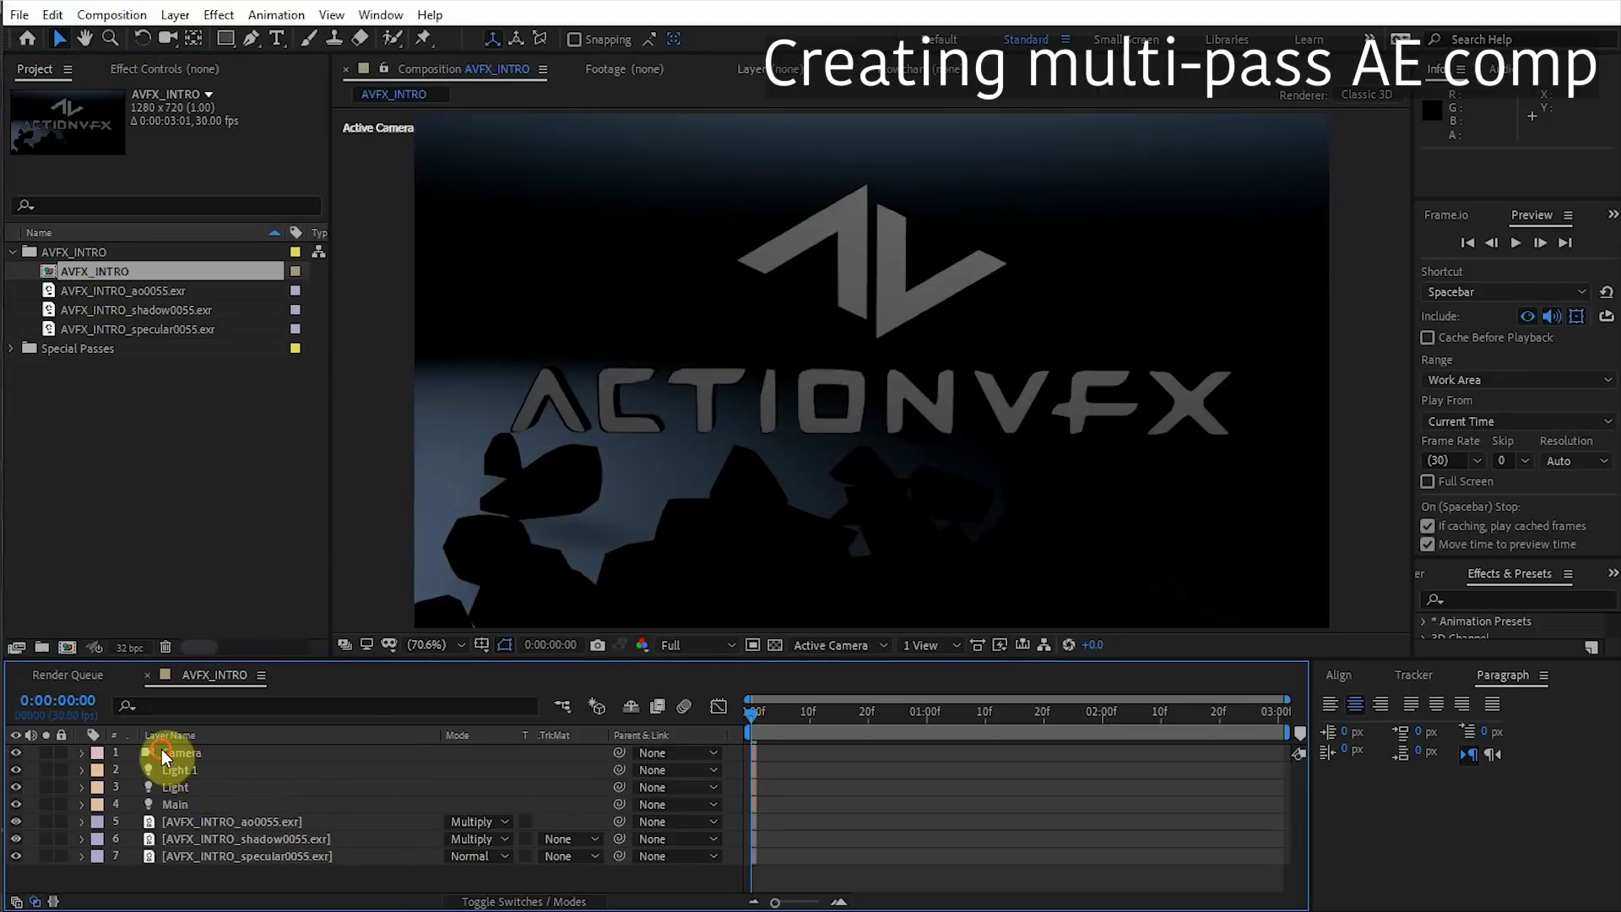
pyautogui.click(160, 748)
pyautogui.click(190, 772)
pyautogui.click(190, 790)
pyautogui.click(191, 803)
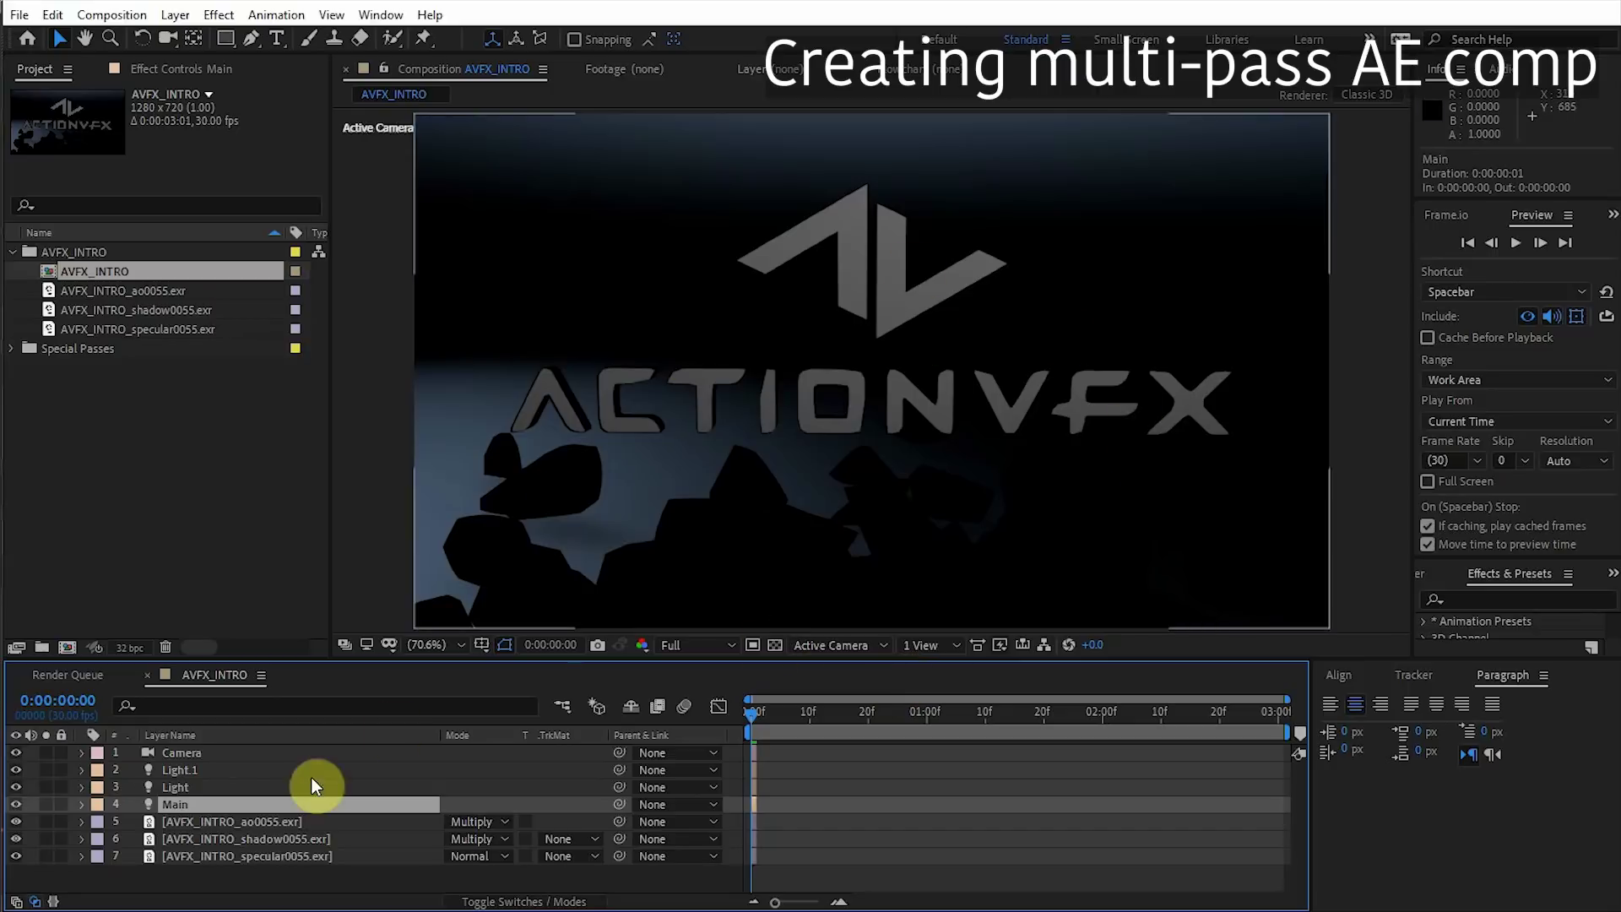
pyautogui.click(178, 752)
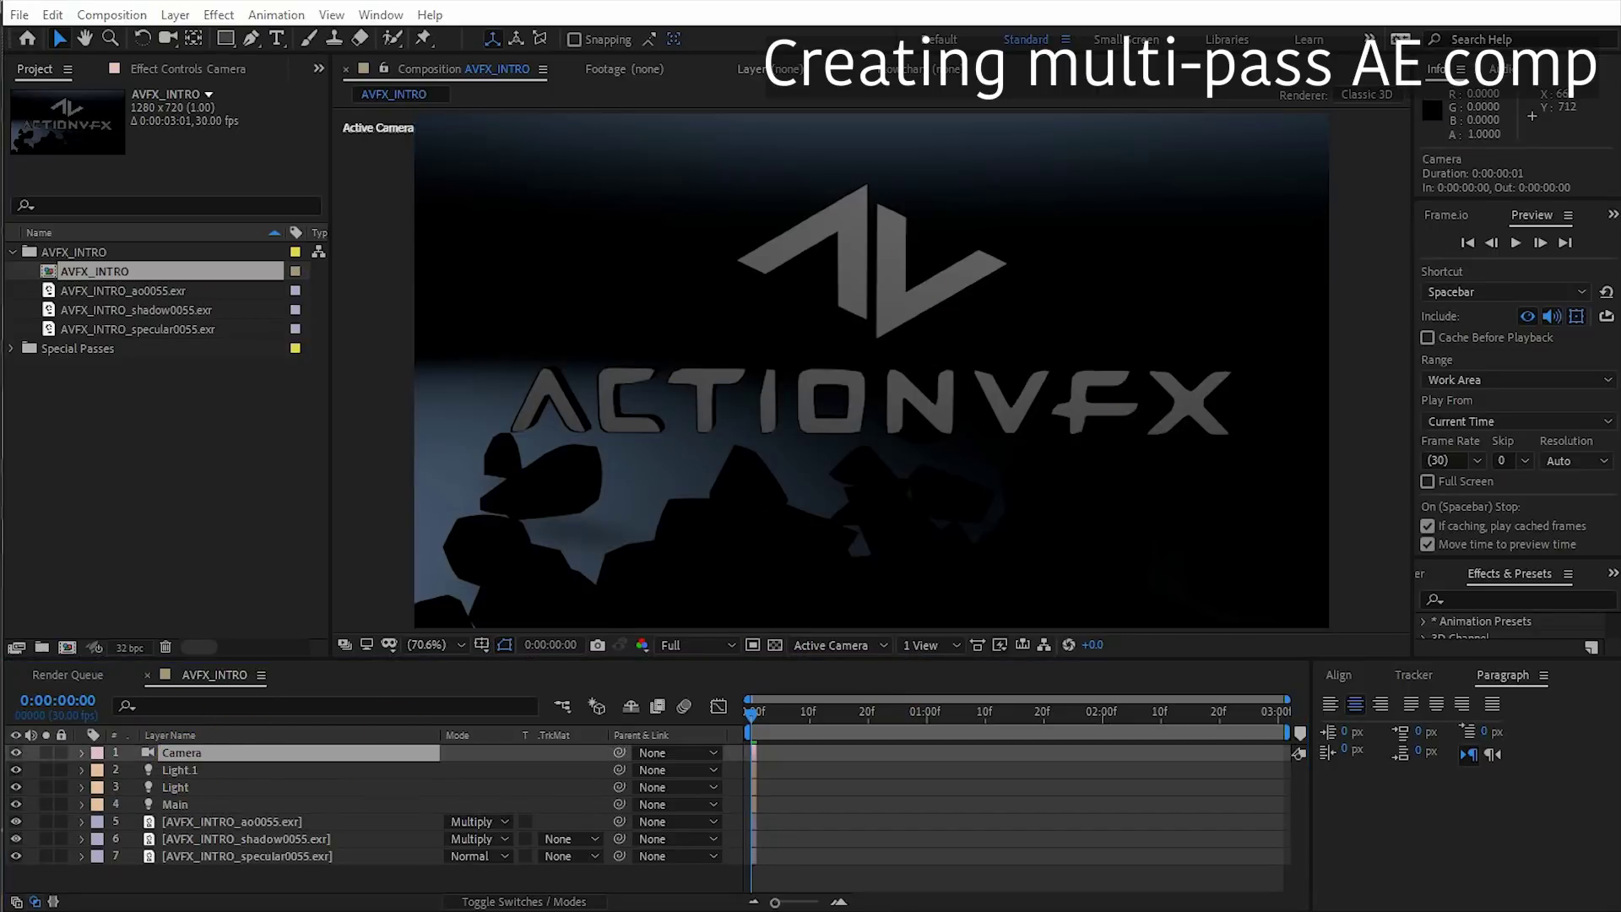
pyautogui.hotkey('alt', 'Tab')
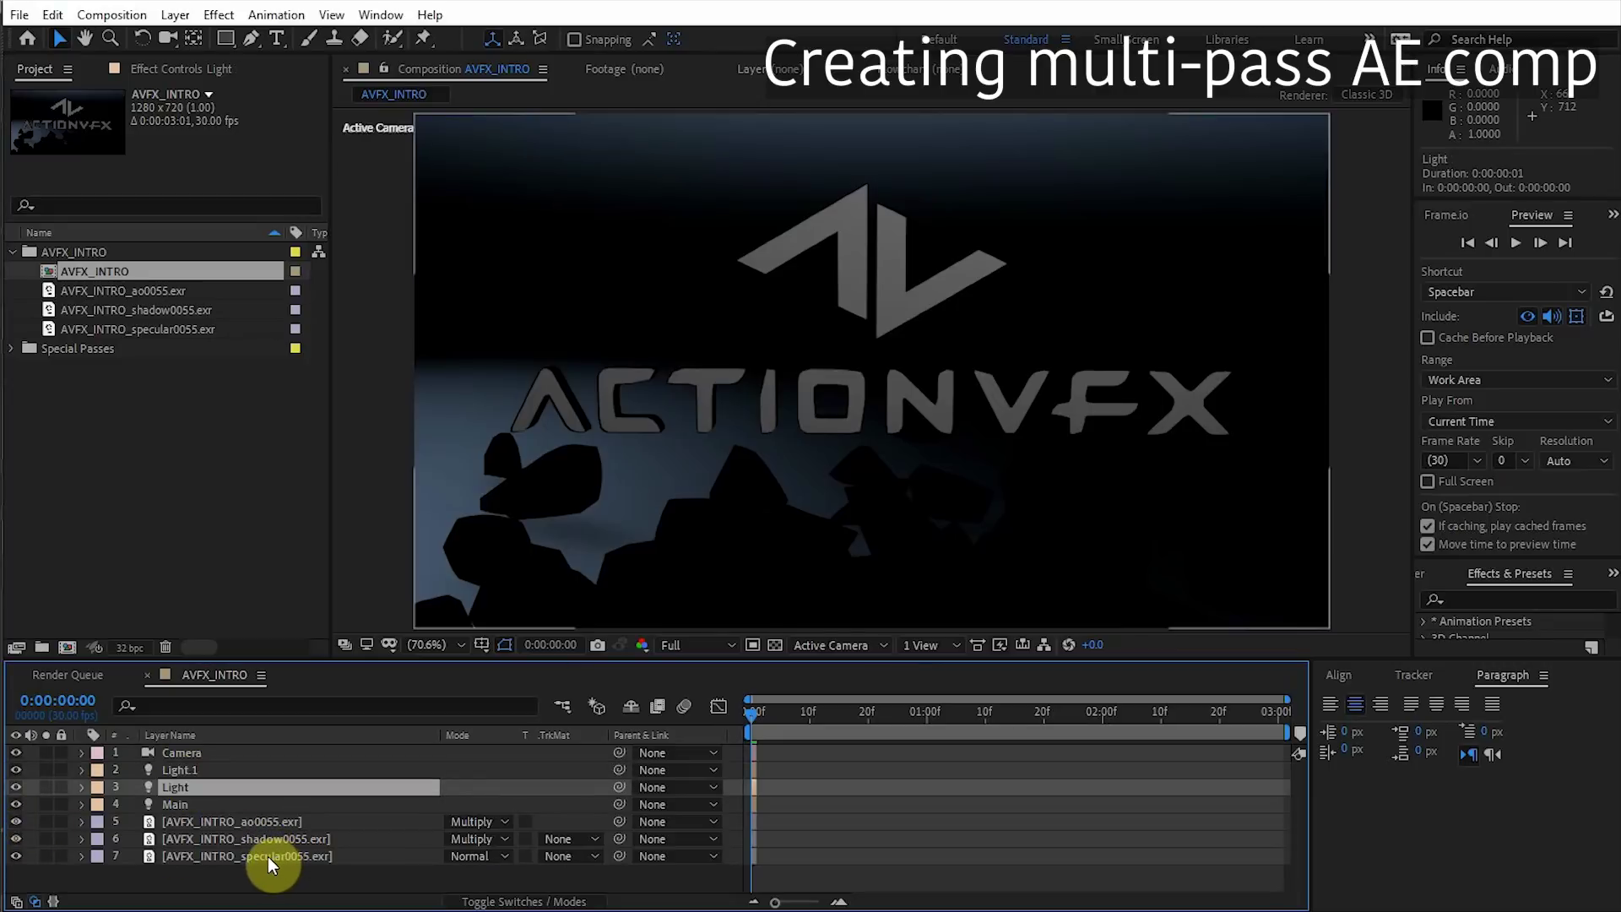
# Solo the shadow and AO passes in turn to check each one against the full composite.
pyautogui.click(161, 857)
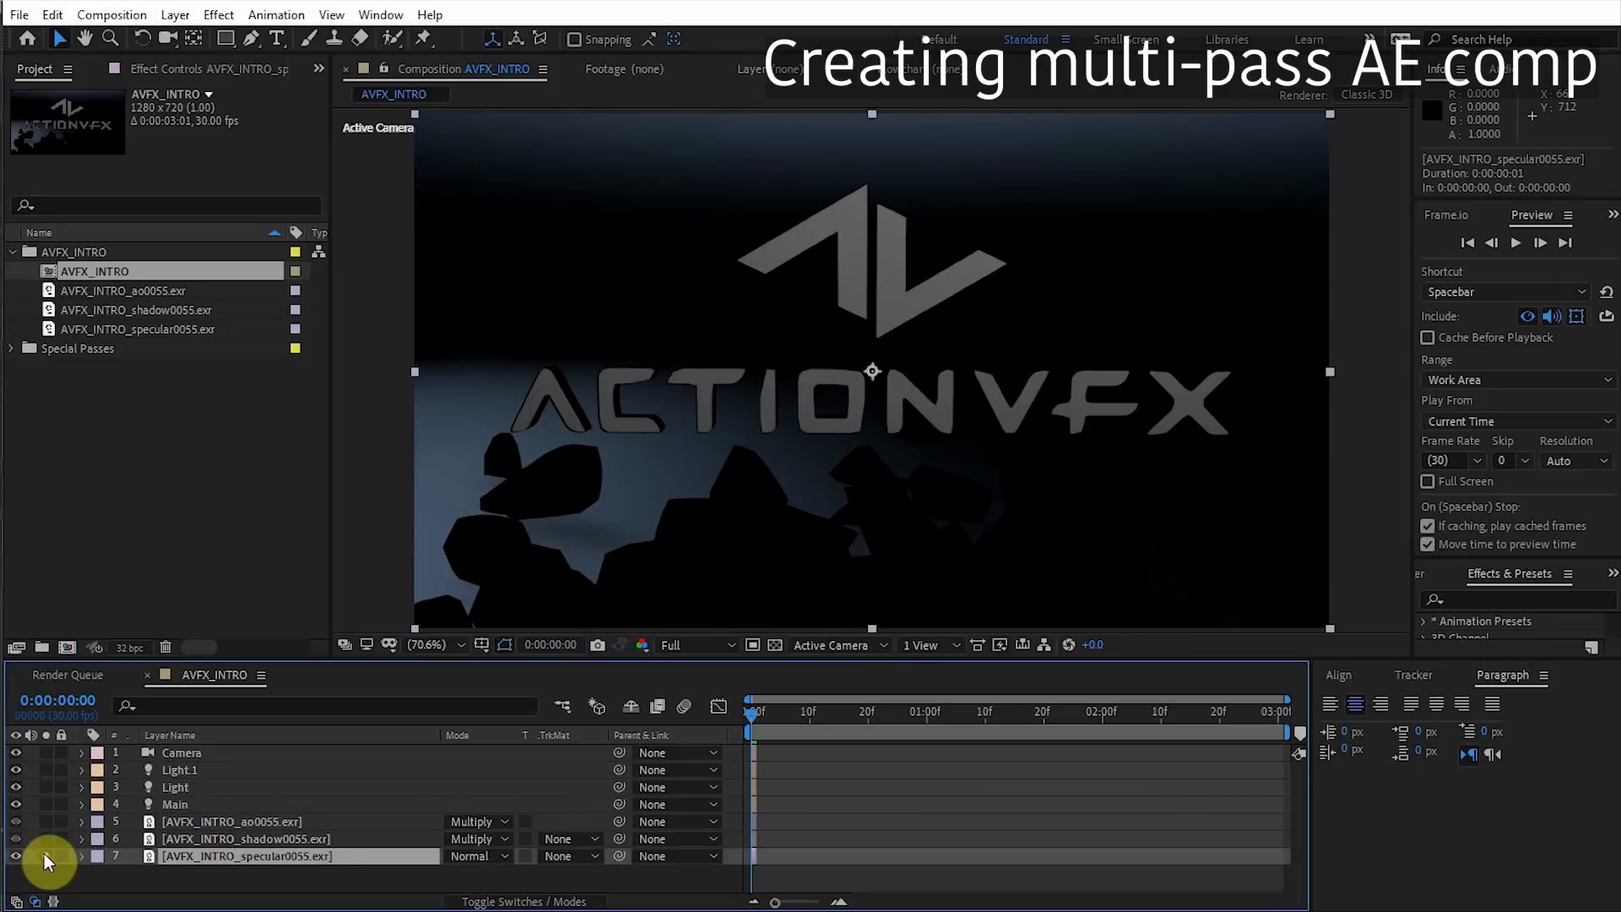
pyautogui.click(46, 839)
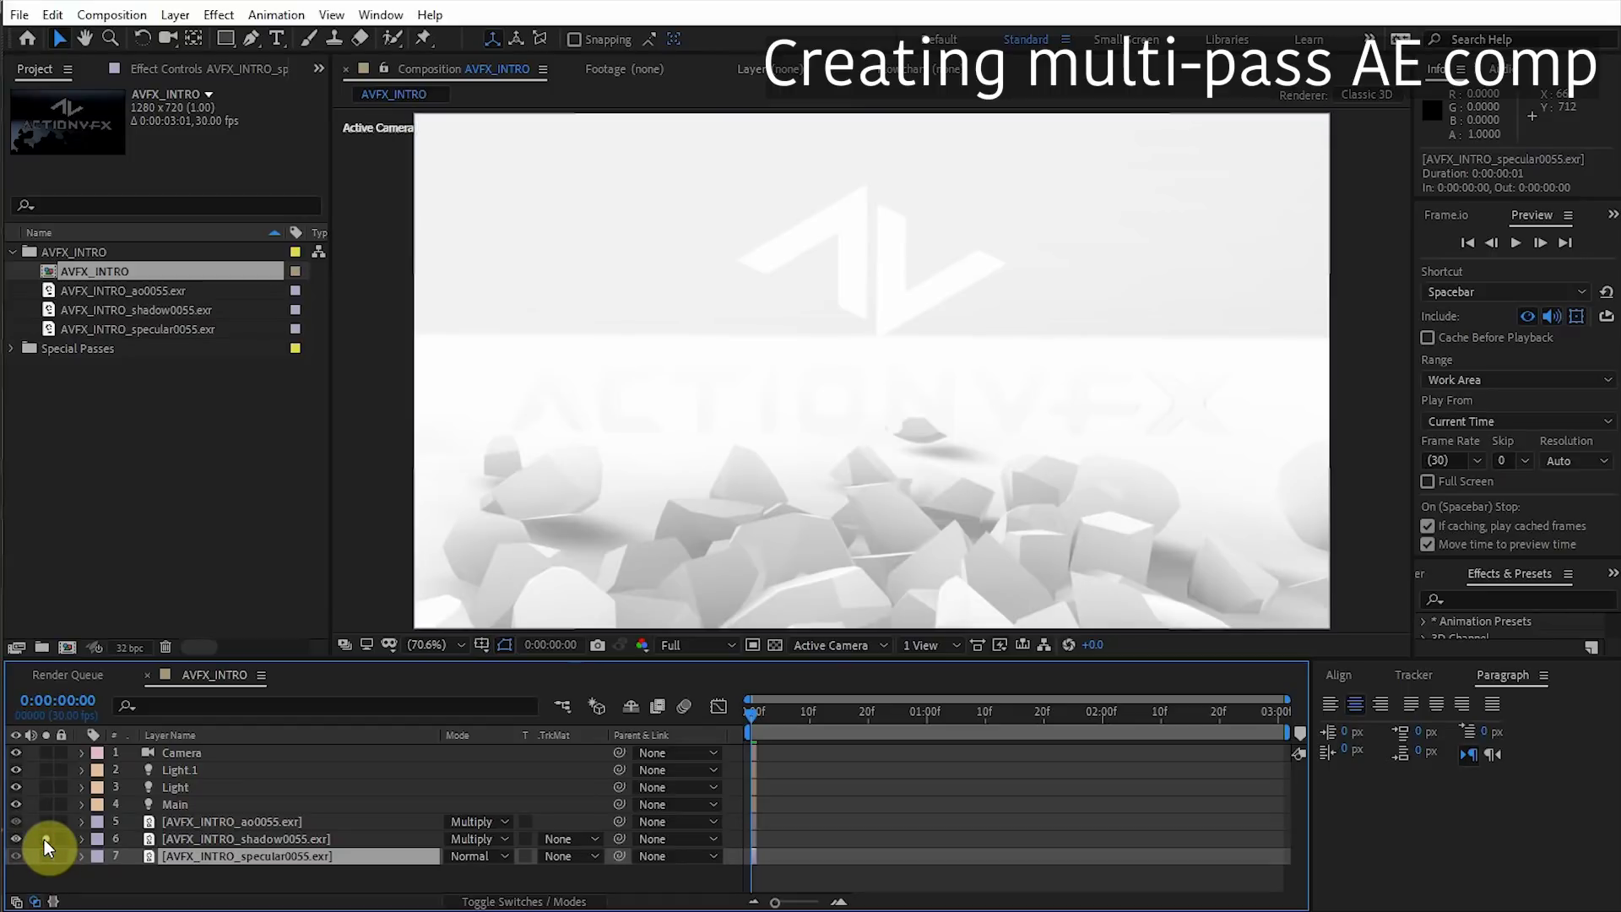
pyautogui.click(45, 839)
pyautogui.click(45, 819)
pyautogui.click(45, 819)
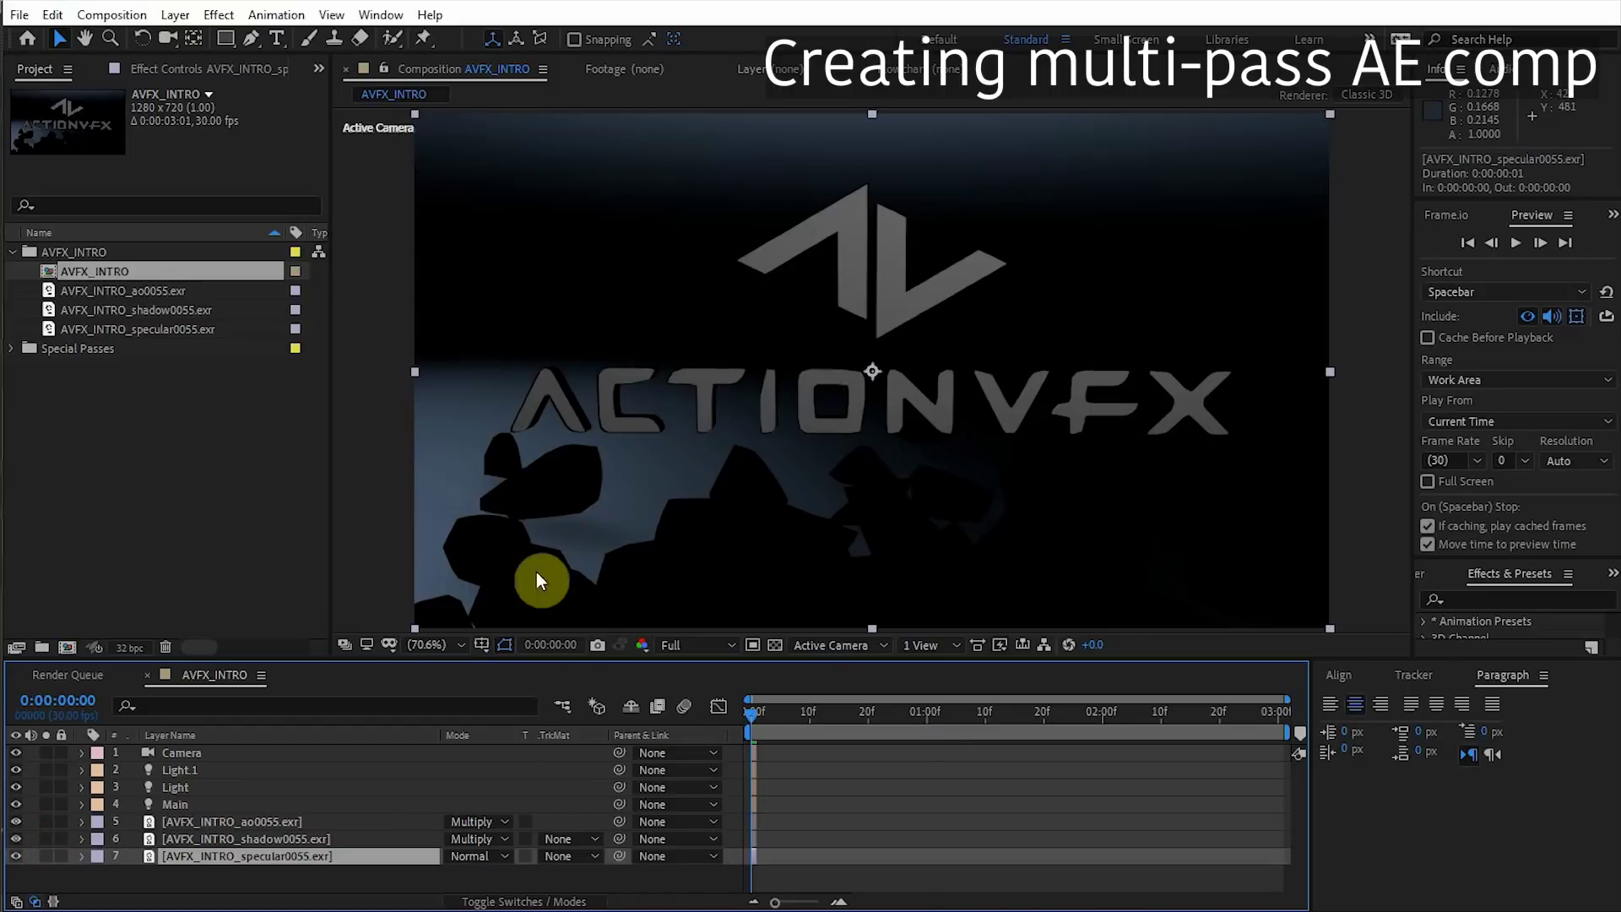
pyautogui.click(272, 824)
pyautogui.click(267, 839)
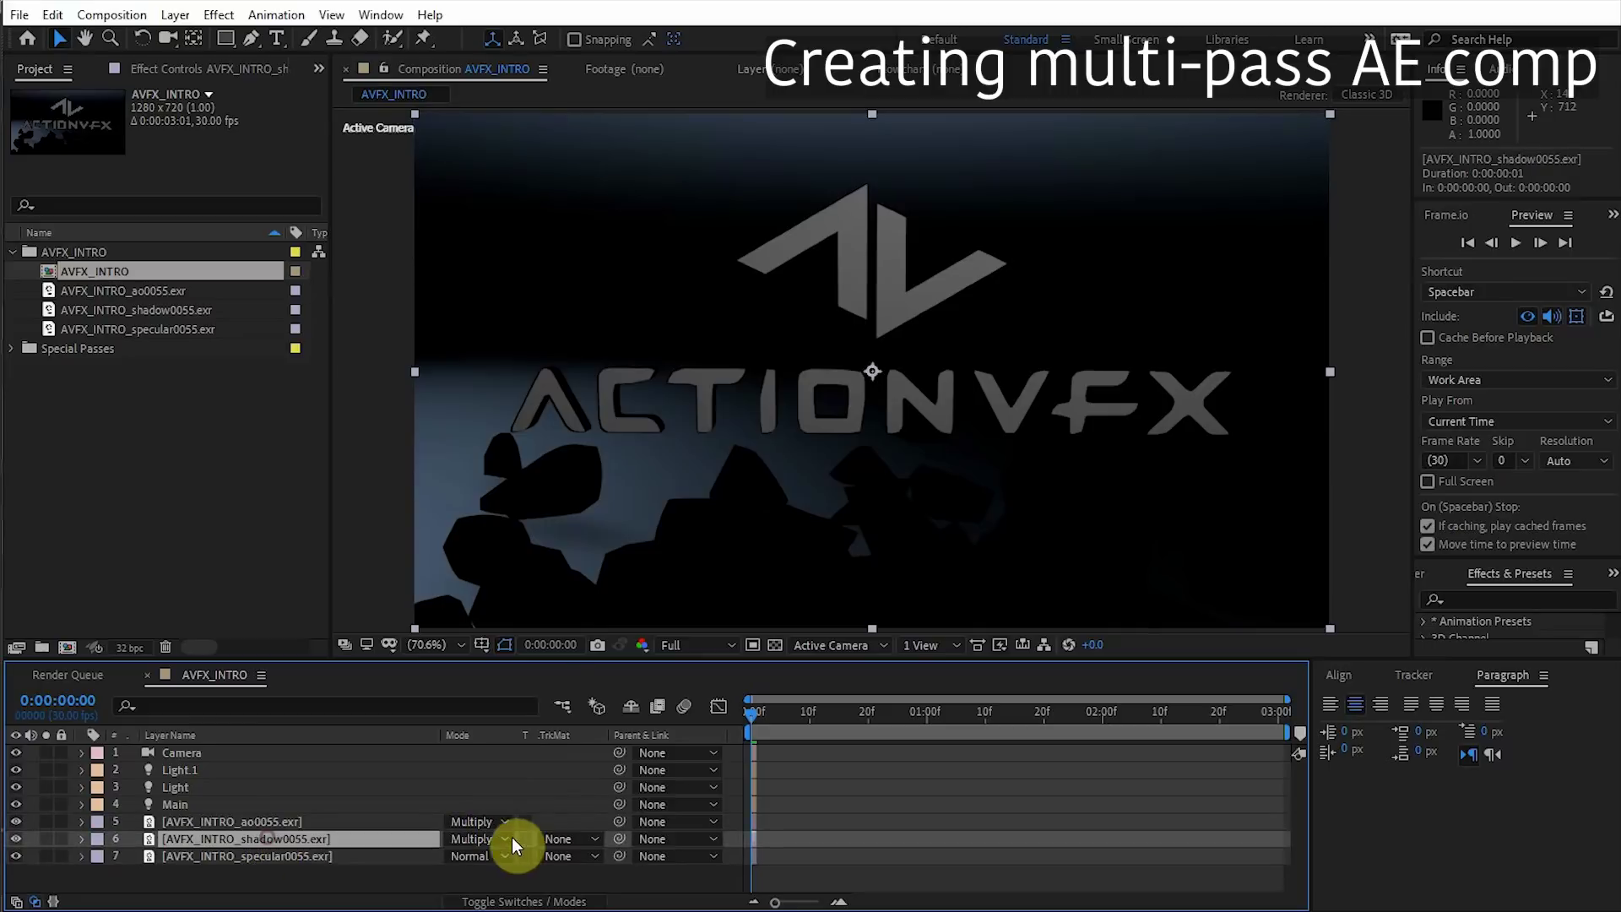
# Add rgba0055.exr from Special Passes to the comp and send it to the bottom.
pyautogui.click(36, 346)
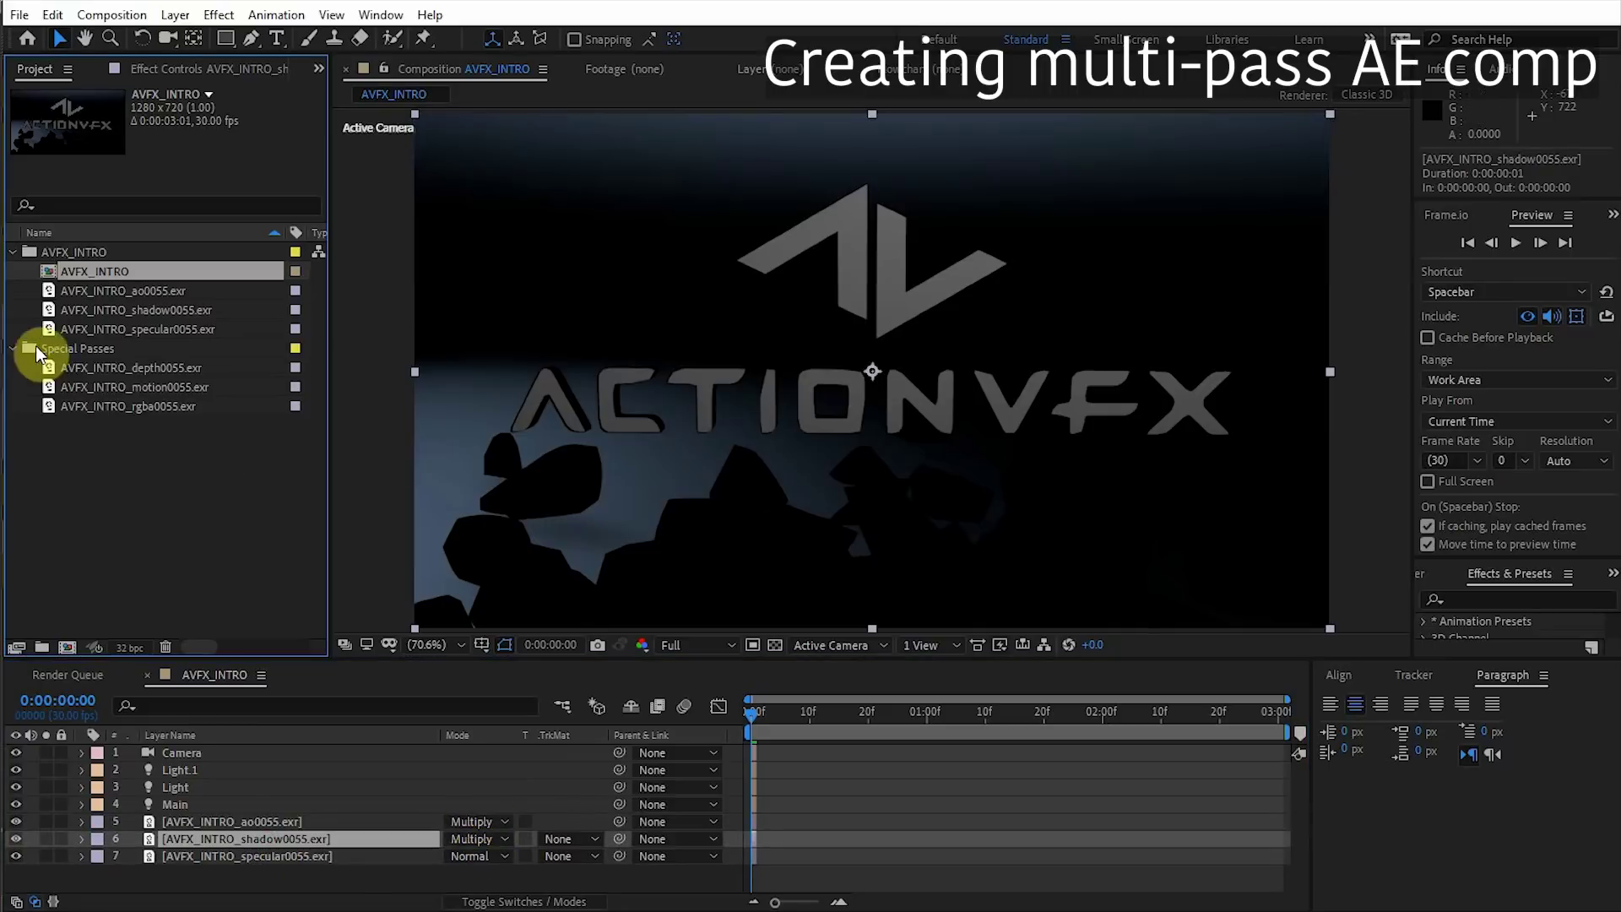
pyautogui.click(137, 365)
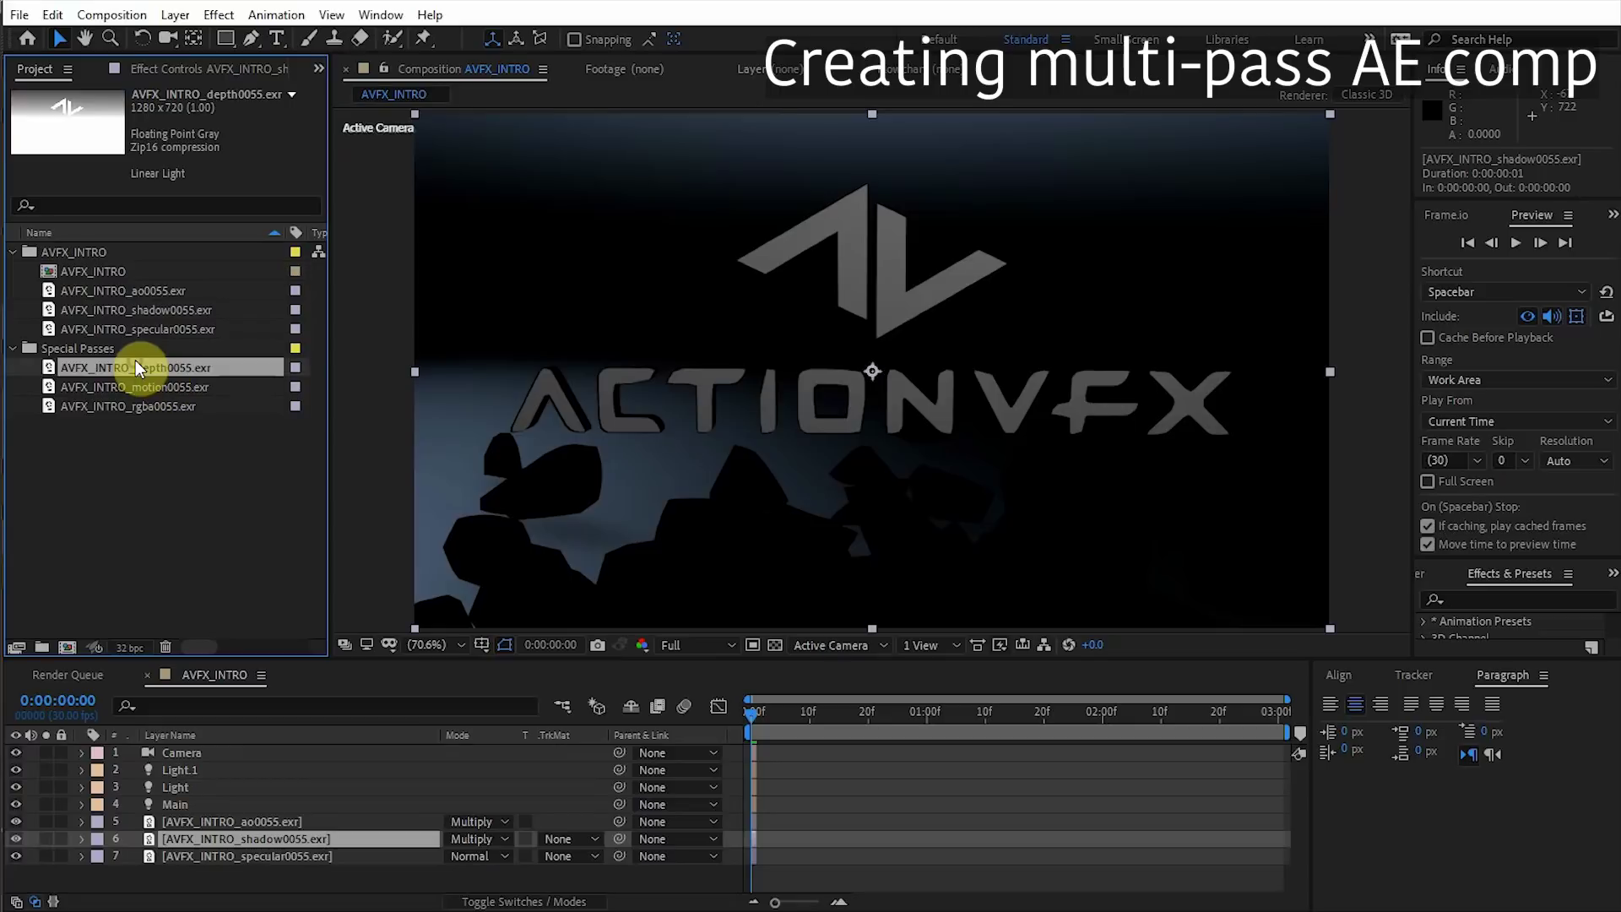
pyautogui.click(150, 387)
pyautogui.click(149, 407)
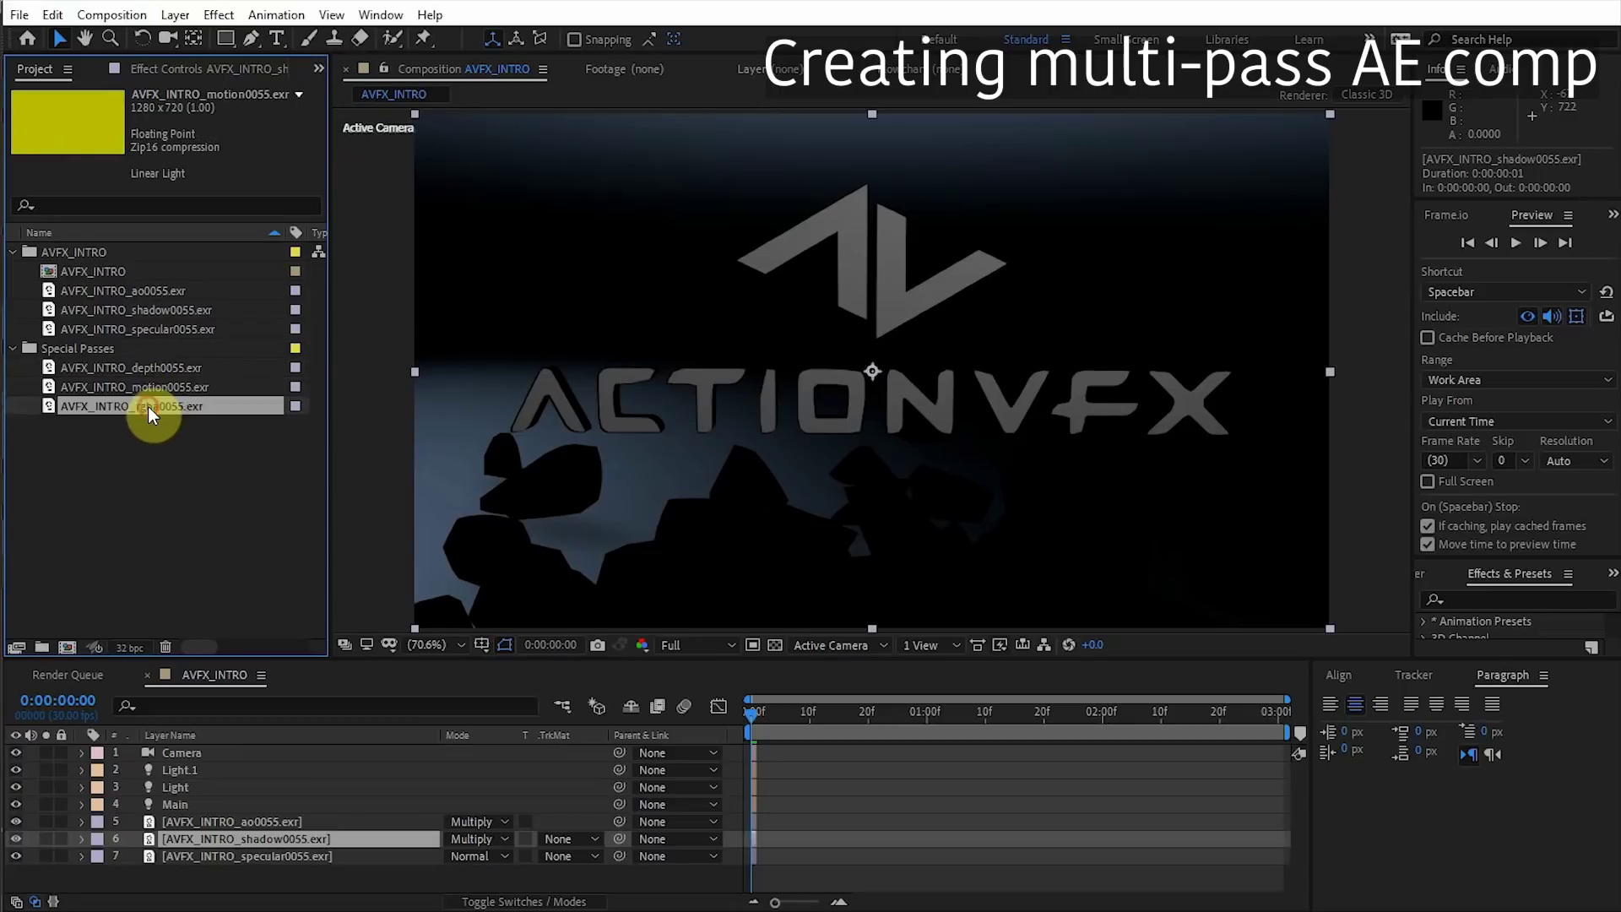
pyautogui.moveTo(135, 404); pyautogui.dragTo(253, 755)
pyautogui.hotkey('ctrl', 'shift', '[')
# Set the specular layer's blending mode to Add.
pyautogui.click(473, 856)
pyautogui.click(473, 844)
pyautogui.click(326, 856)
pyautogui.press('t')
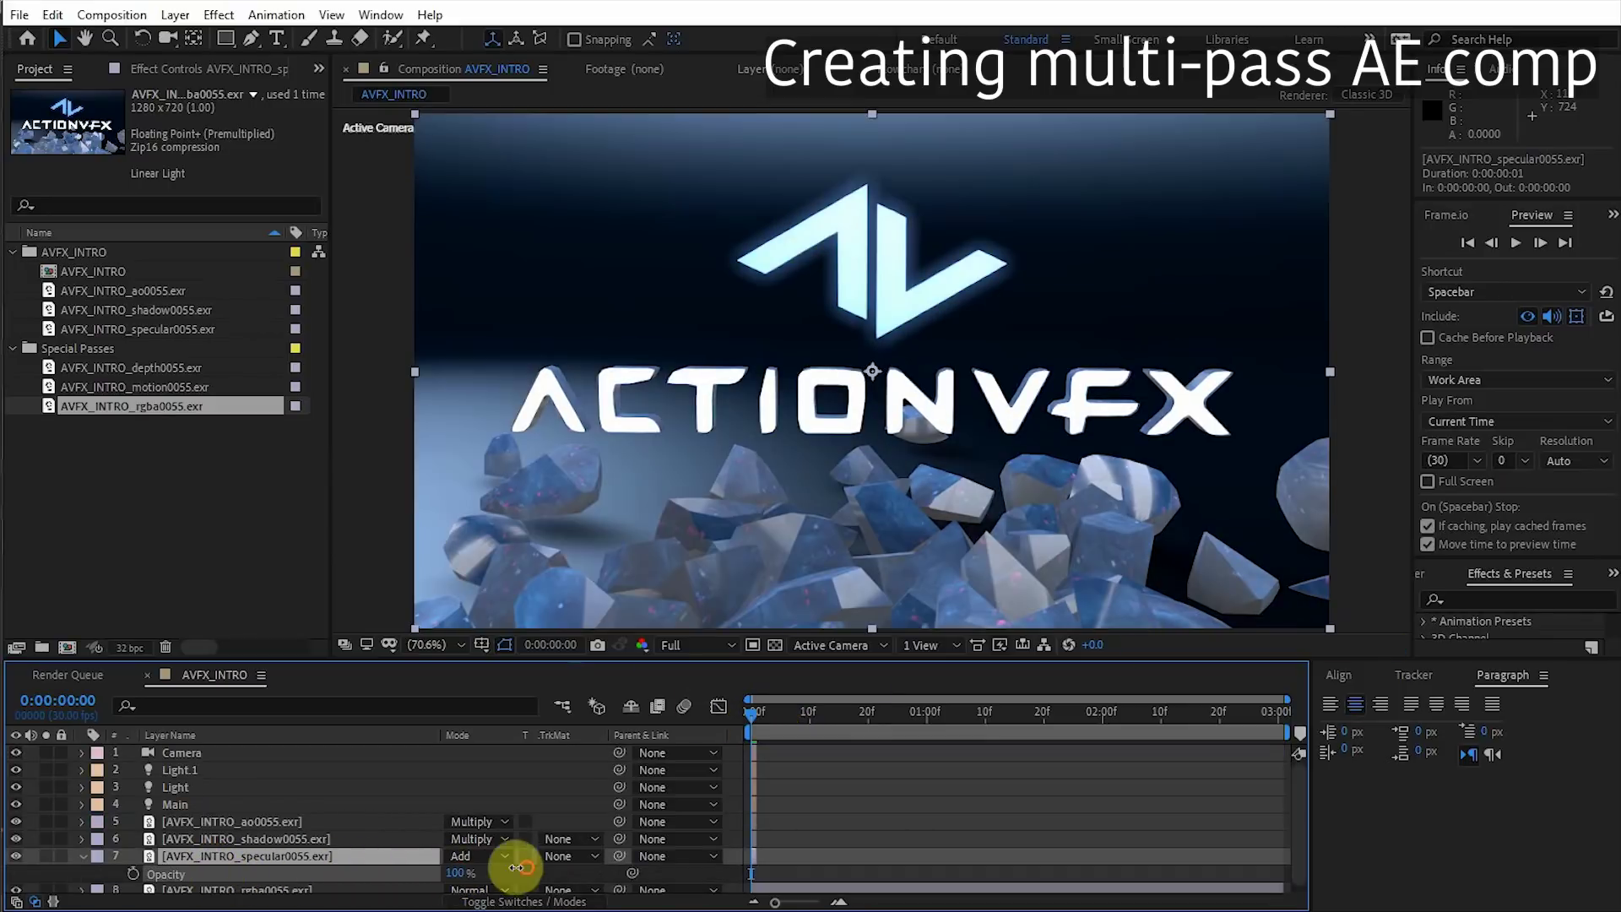
# Test the shadow and AO pass opacities, fading shadow to 0% and back to 100%.
pyautogui.click(363, 838)
pyautogui.press('t')
pyautogui.moveTo(454, 856); pyautogui.dragTo(333, 853)
pyautogui.moveTo(535, 855); pyautogui.dragTo(670, 849)
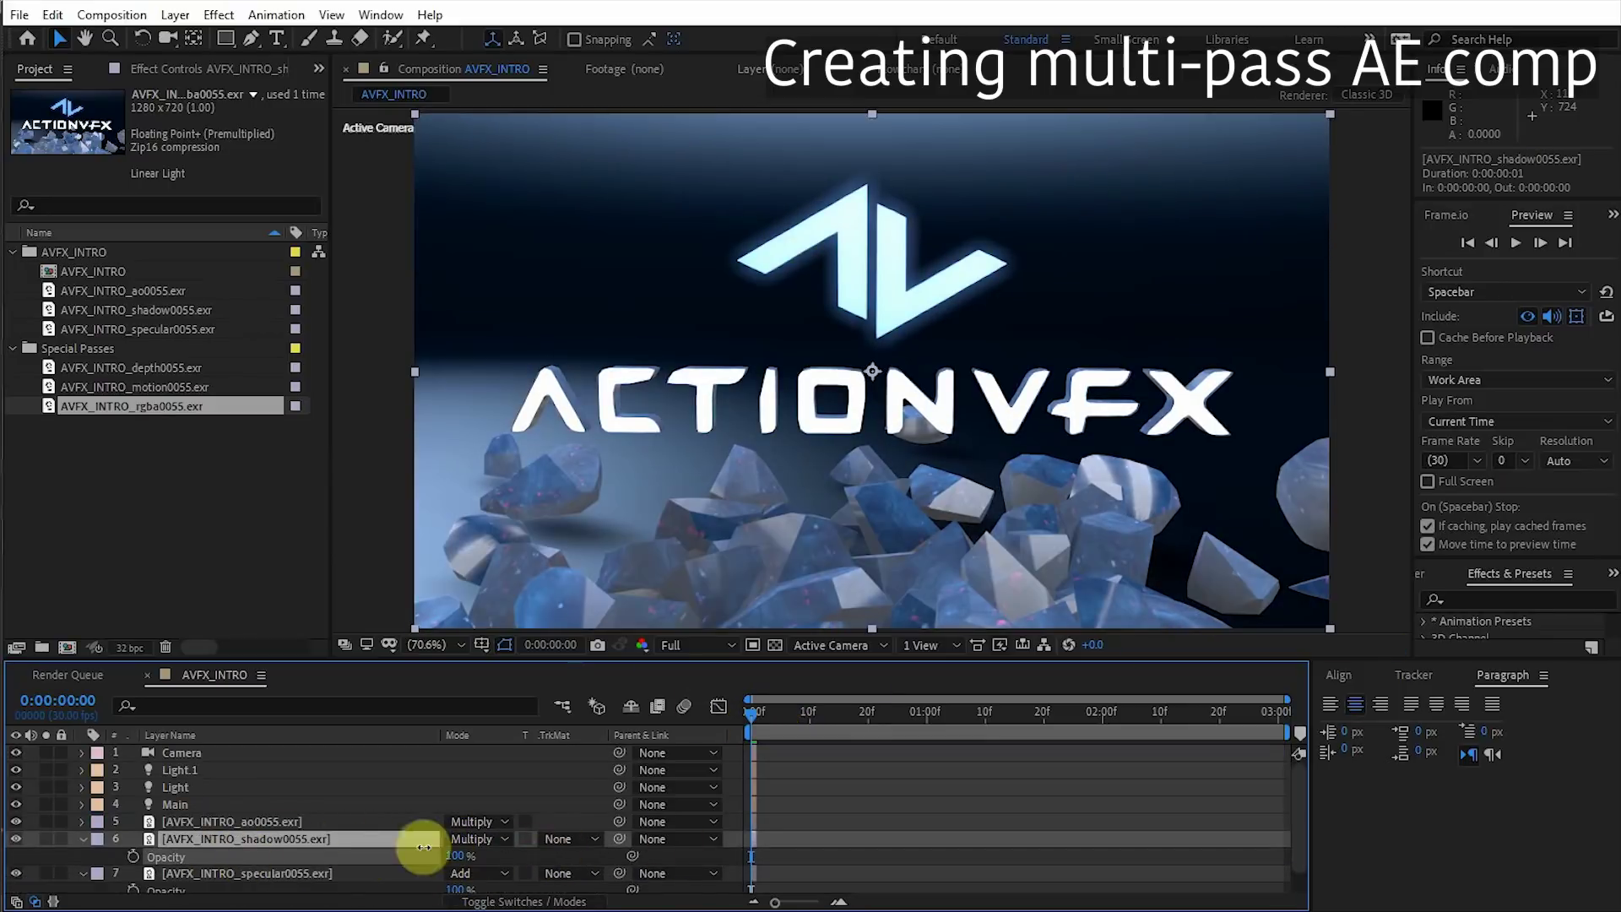
pyautogui.click(363, 822)
pyautogui.press('t')
pyautogui.moveTo(456, 838); pyautogui.dragTo(850, 825)
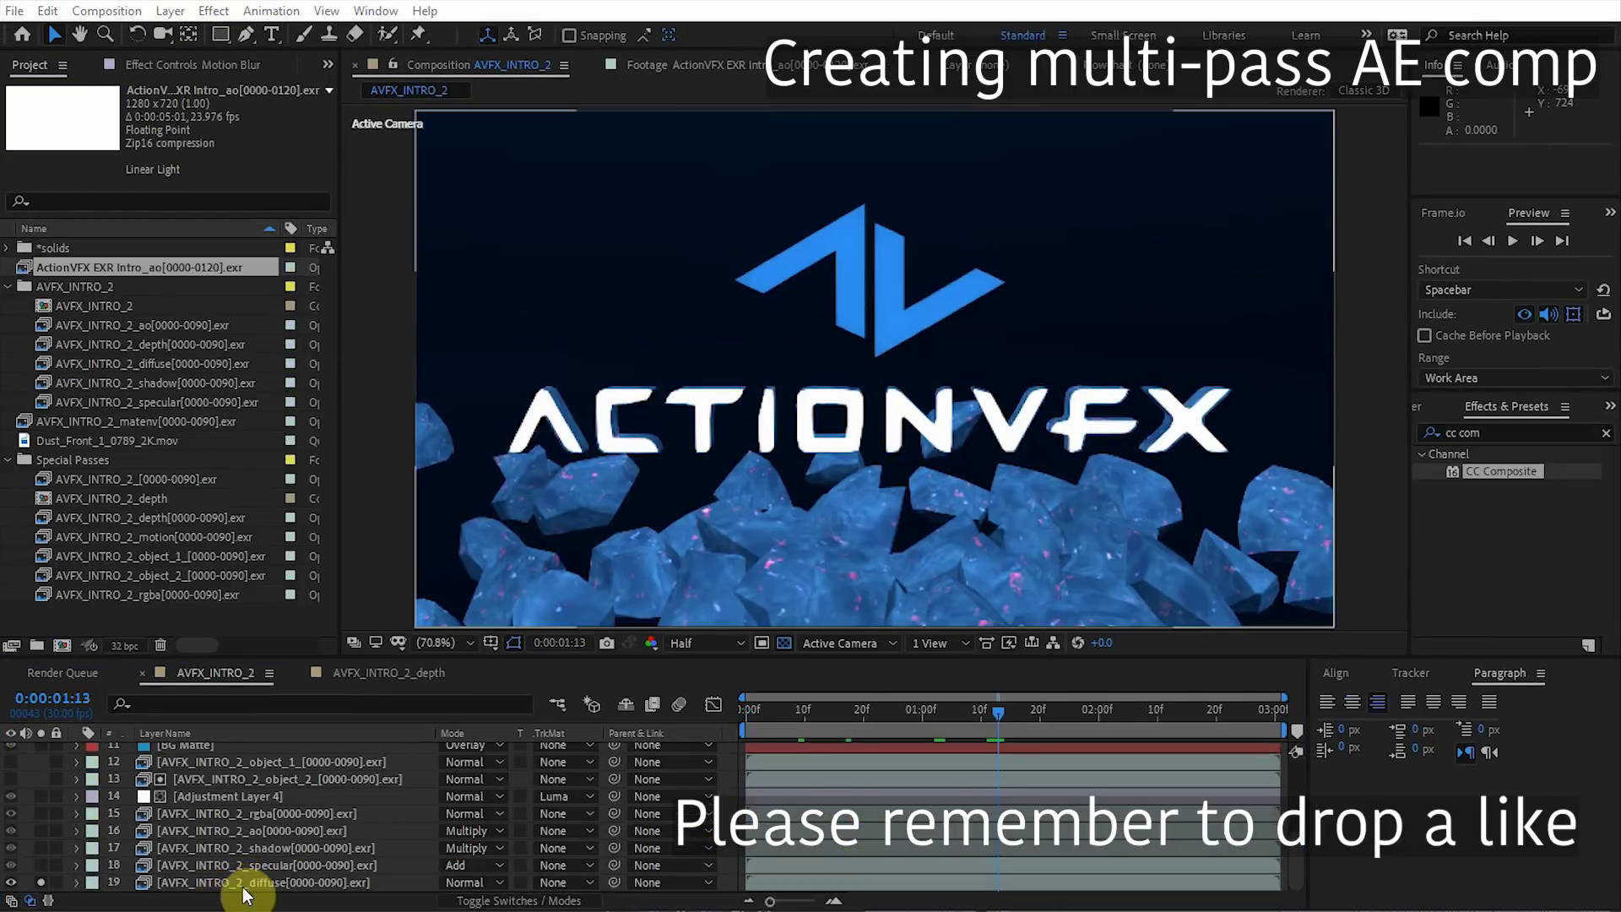
pyautogui.click(234, 883)
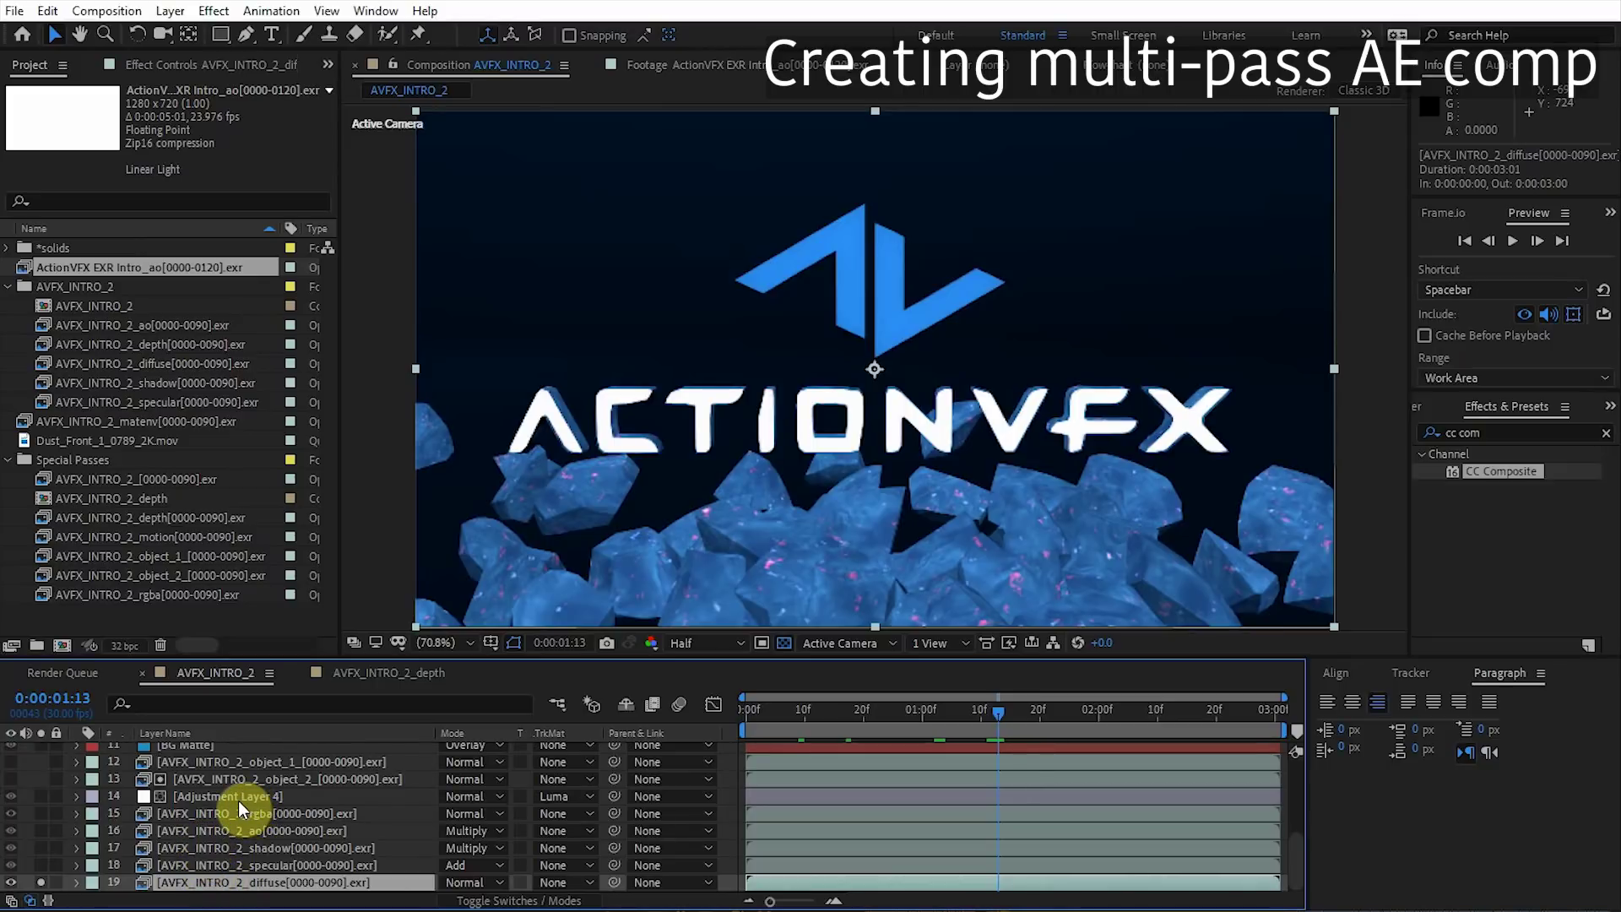
pyautogui.click(40, 876)
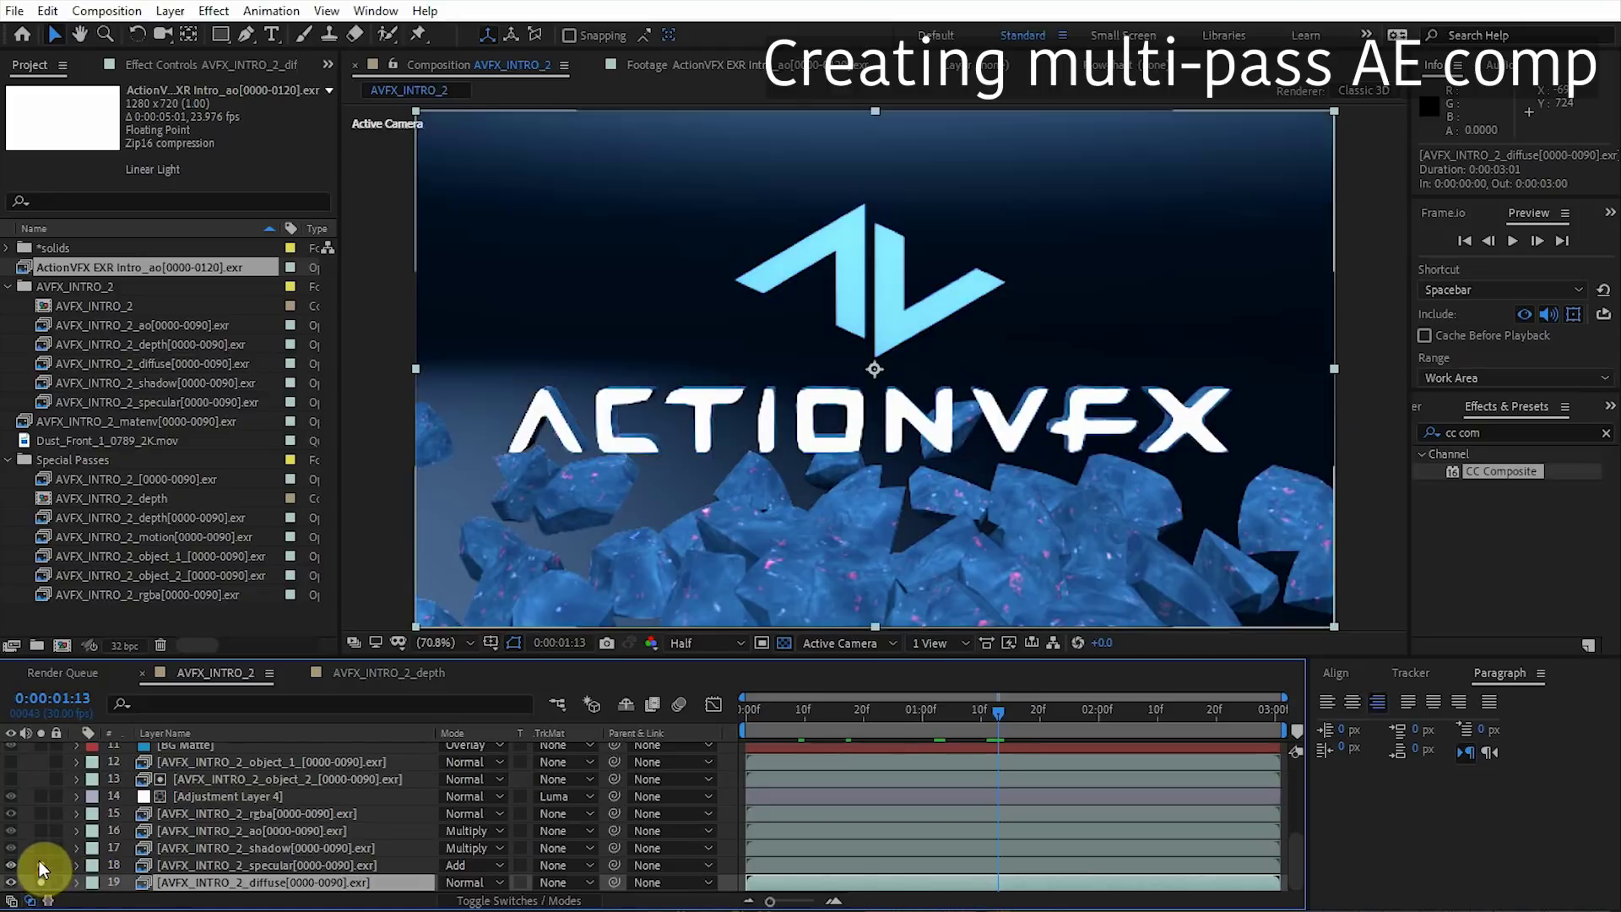
pyautogui.click(39, 853)
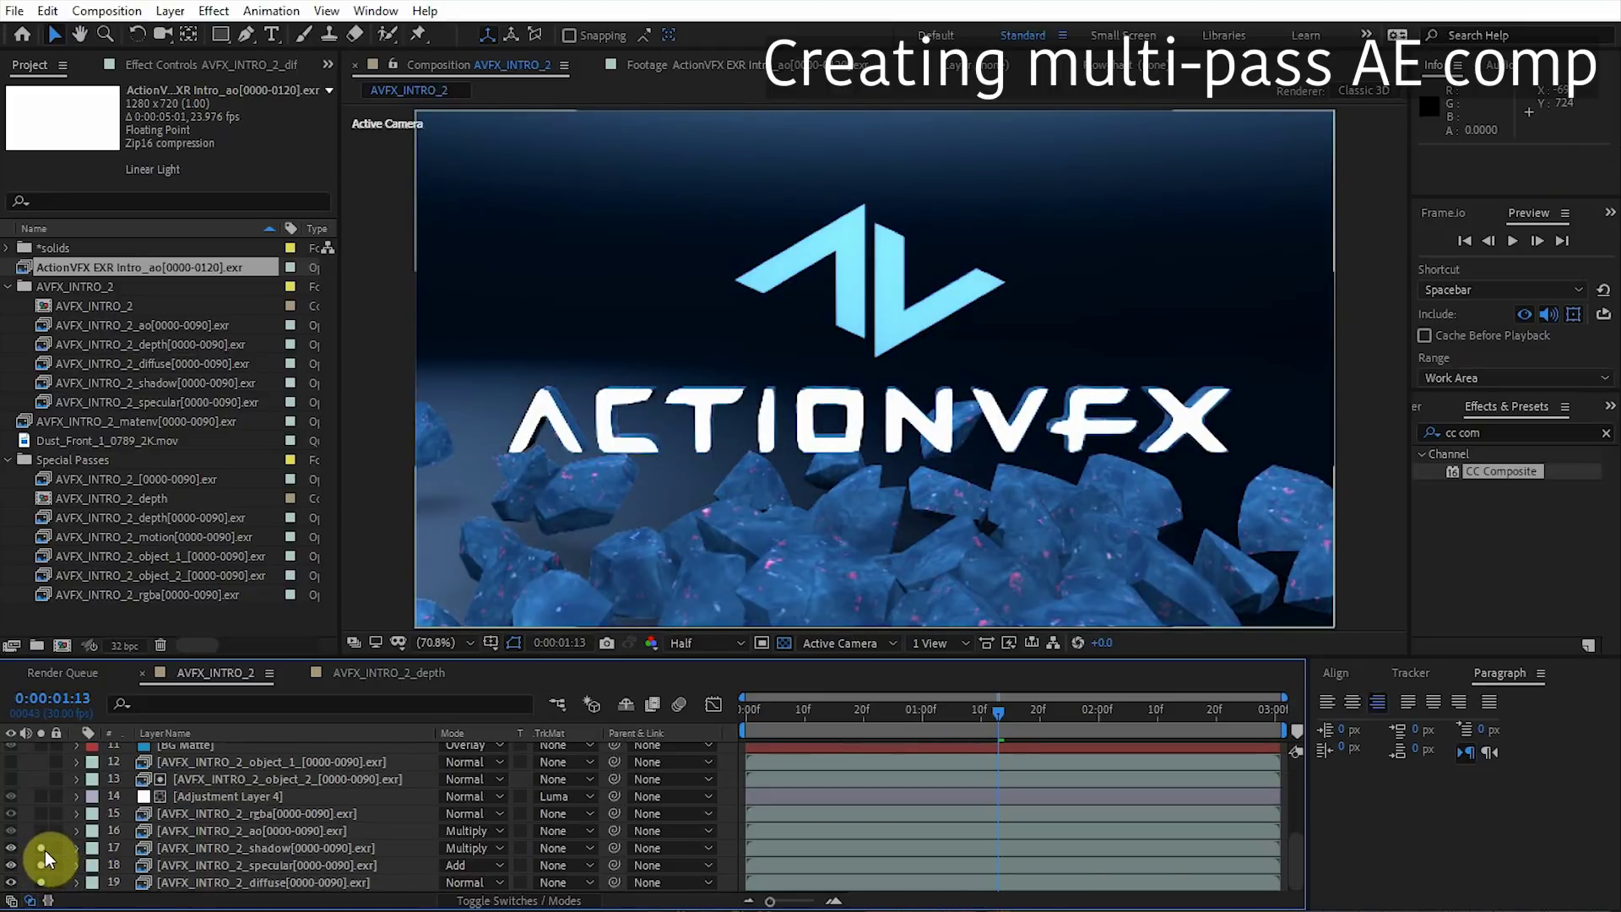
pyautogui.click(41, 848)
pyautogui.click(106, 848)
pyautogui.press('t')
pyautogui.moveTo(453, 864); pyautogui.dragTo(210, 854)
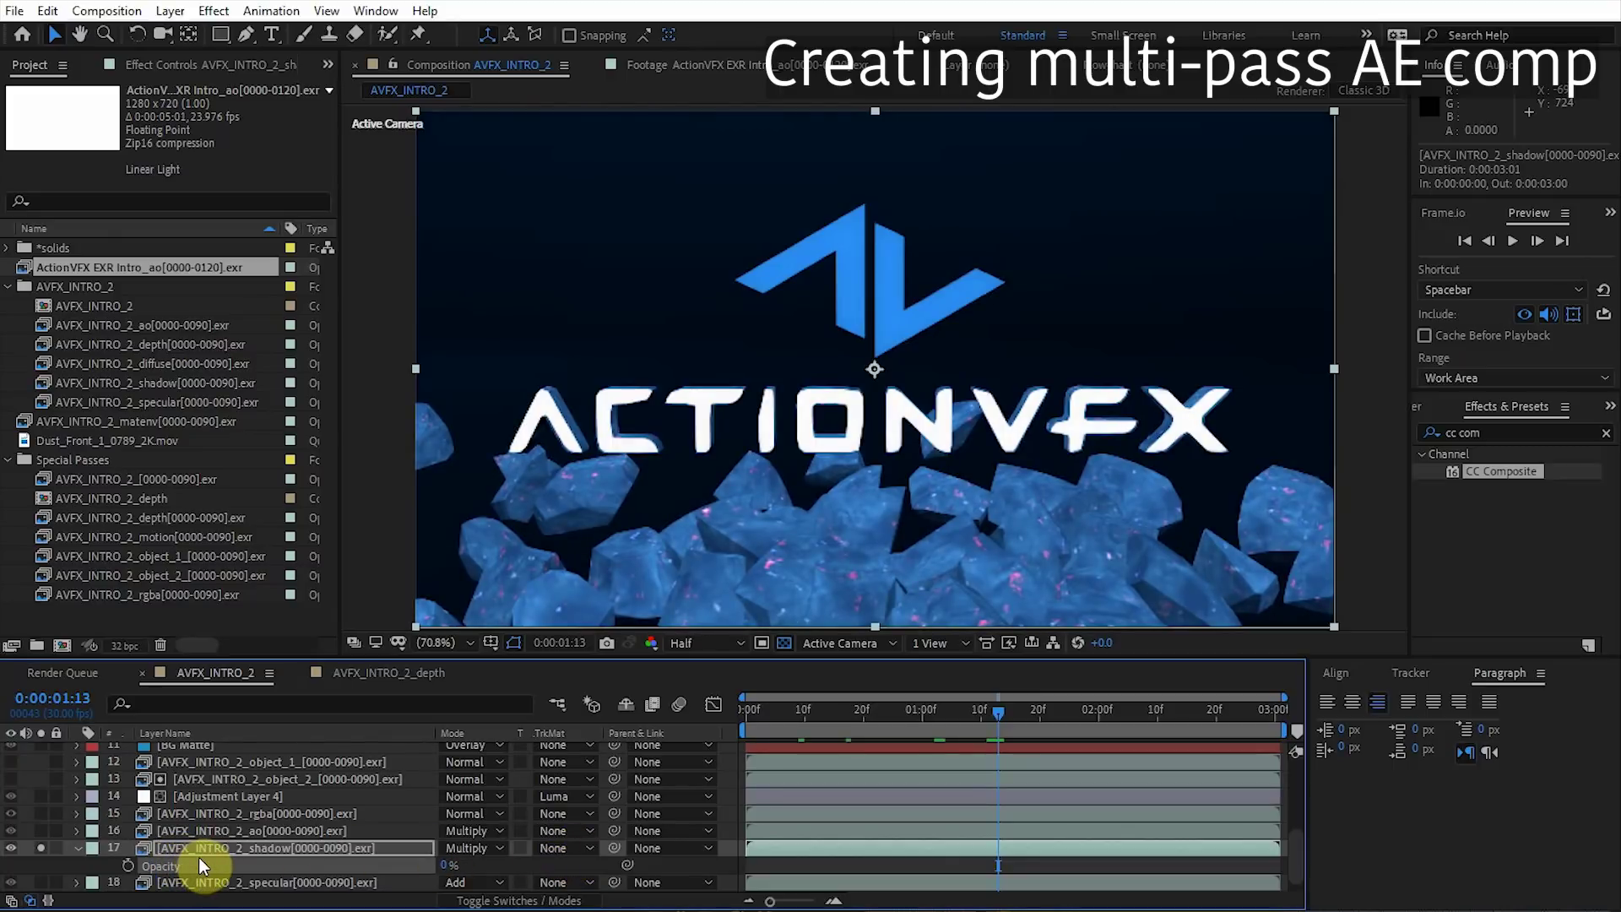
pyautogui.press('t')
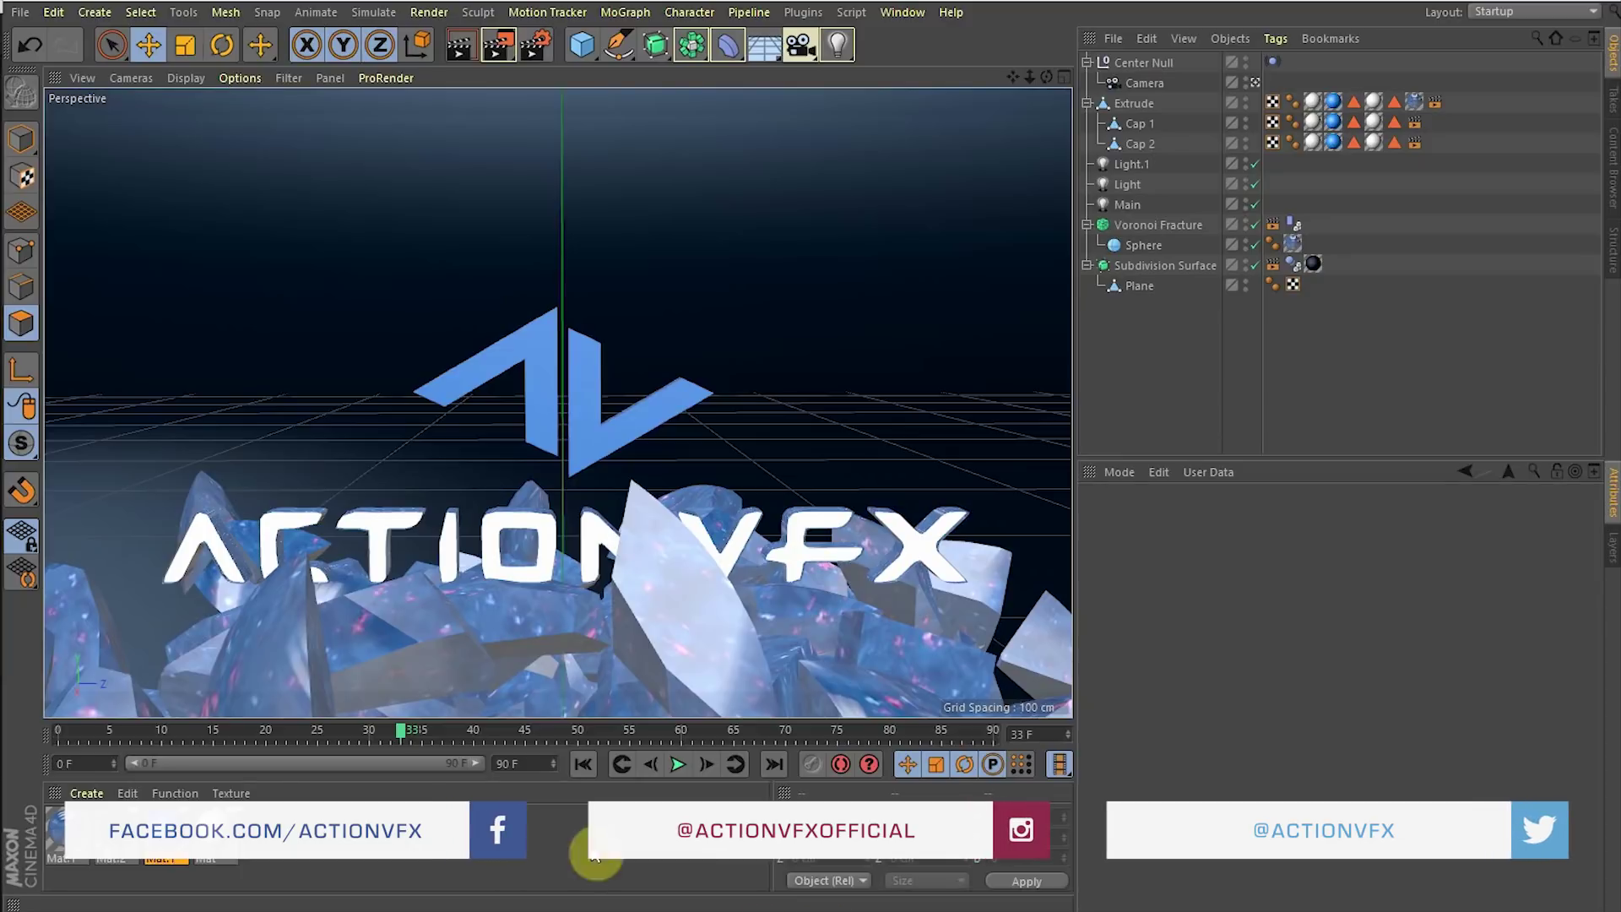
pyautogui.moveTo(407, 732); pyautogui.dragTo(473, 742)
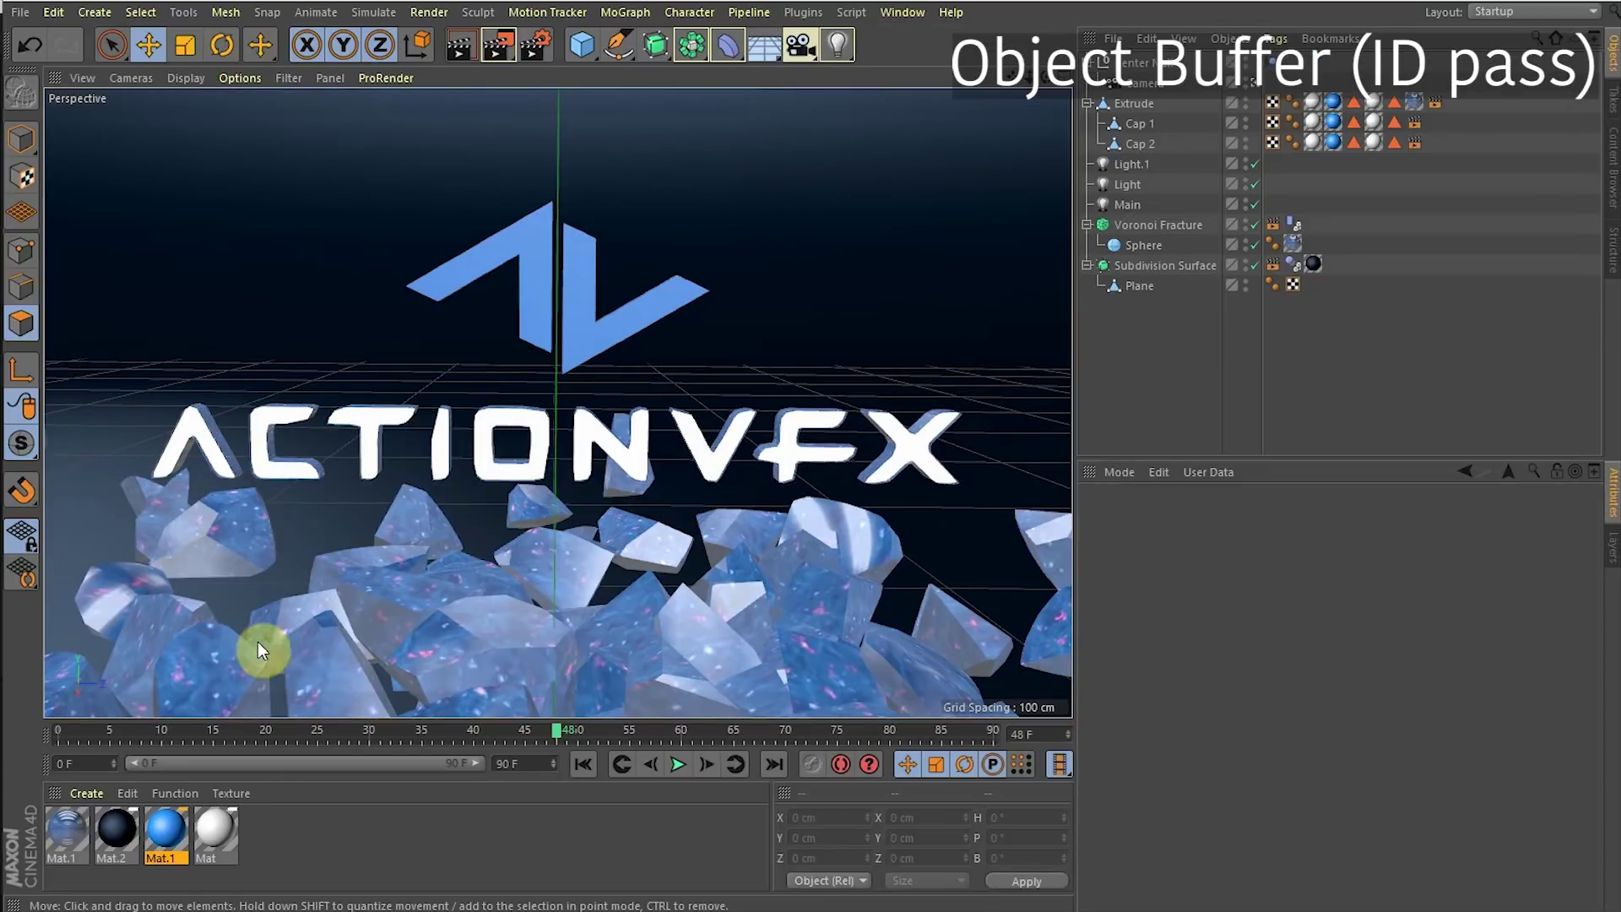
pyautogui.moveTo(559, 731); pyautogui.dragTo(652, 702)
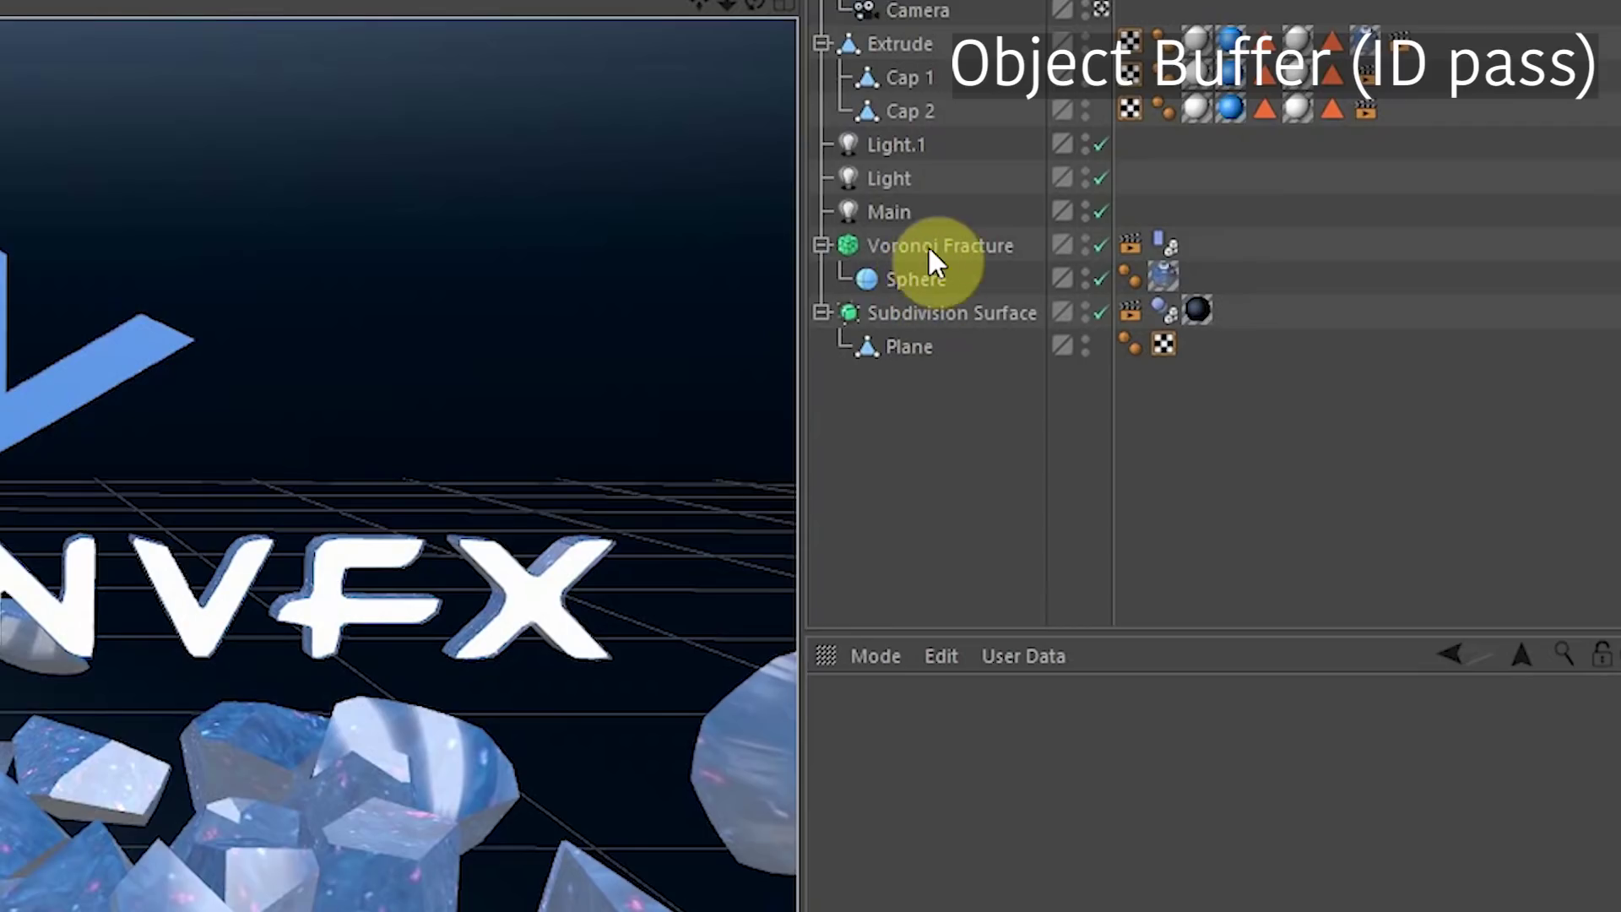
# Add a Compositing tag to the Sphere and enable its Object Buffer with buffer 1.
pyautogui.click(1152, 225)
pyautogui.click(919, 275)
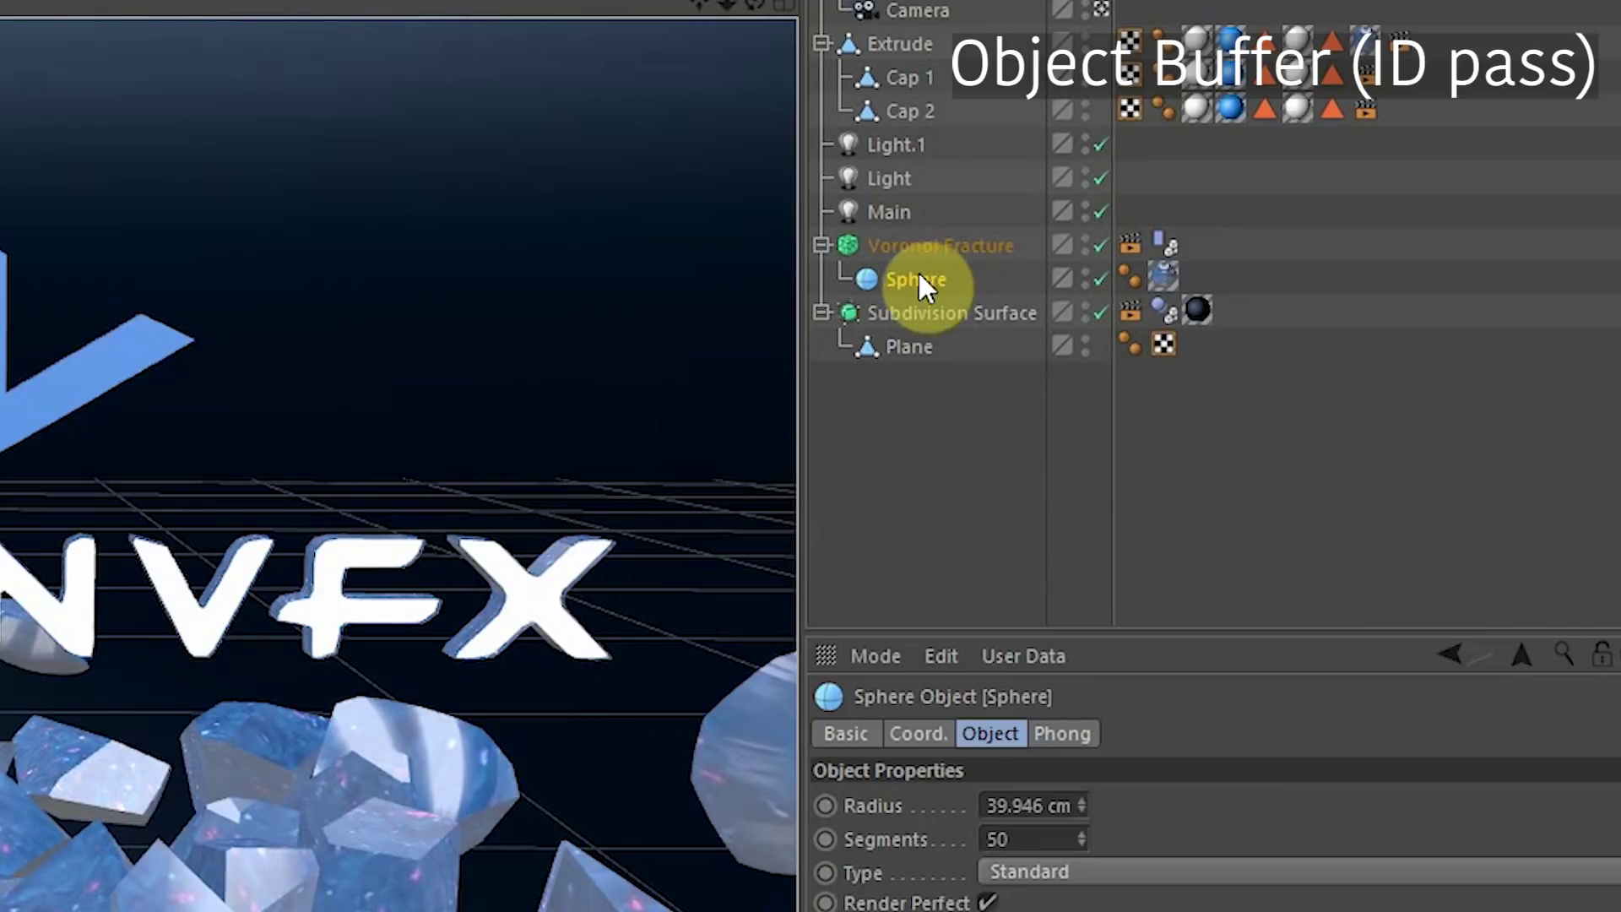
pyautogui.click(1101, 272)
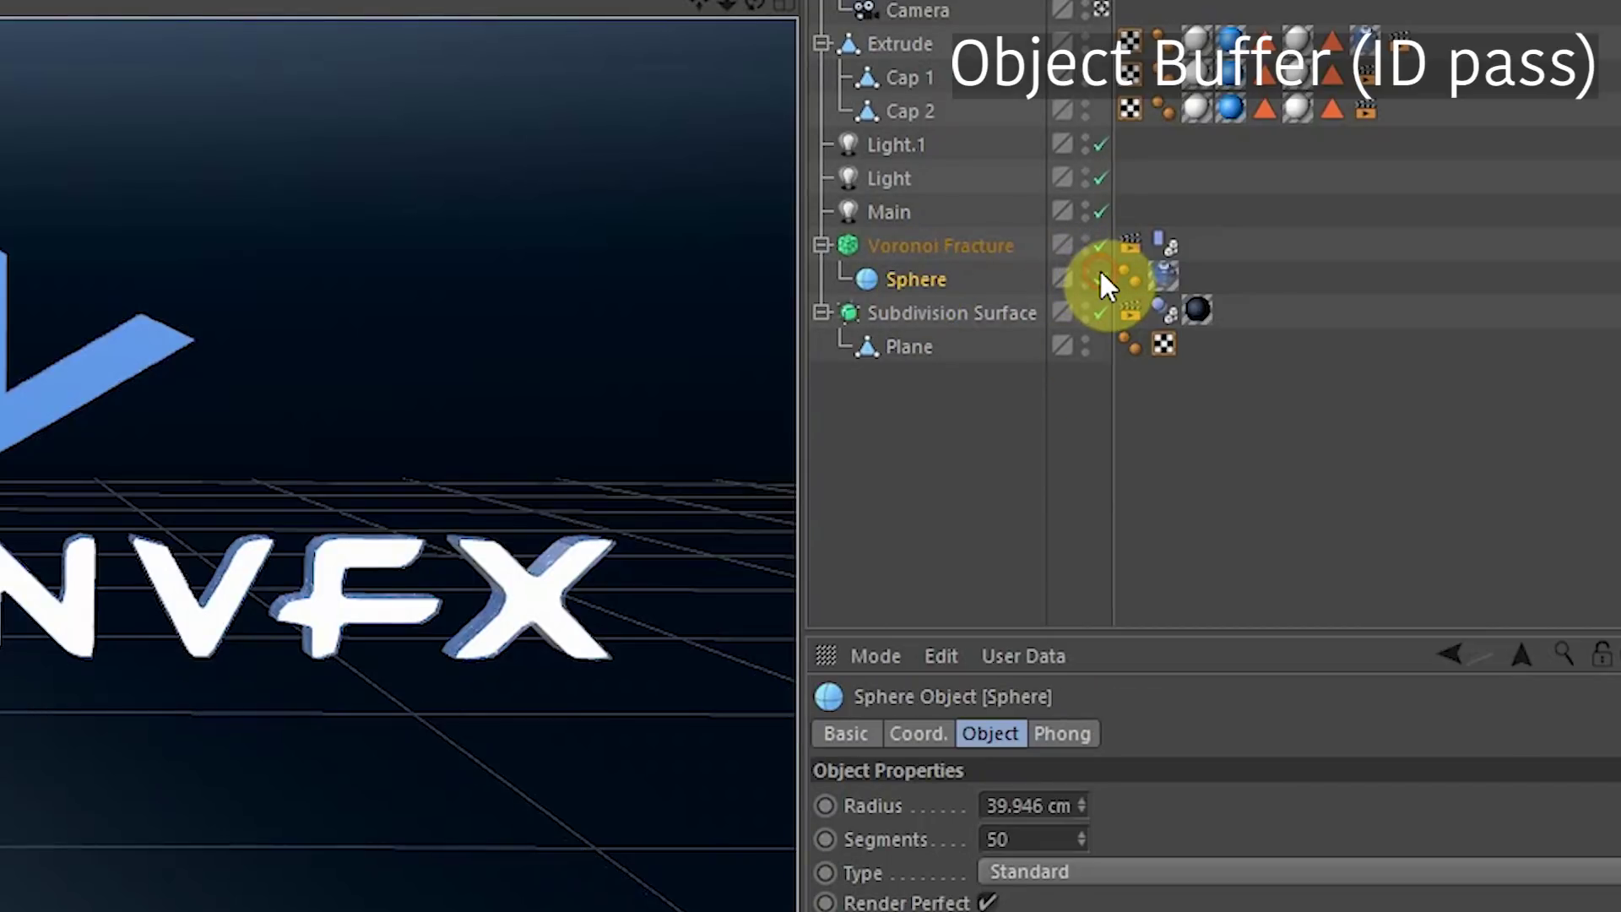
pyautogui.click(1099, 268)
pyautogui.rightClick(925, 271)
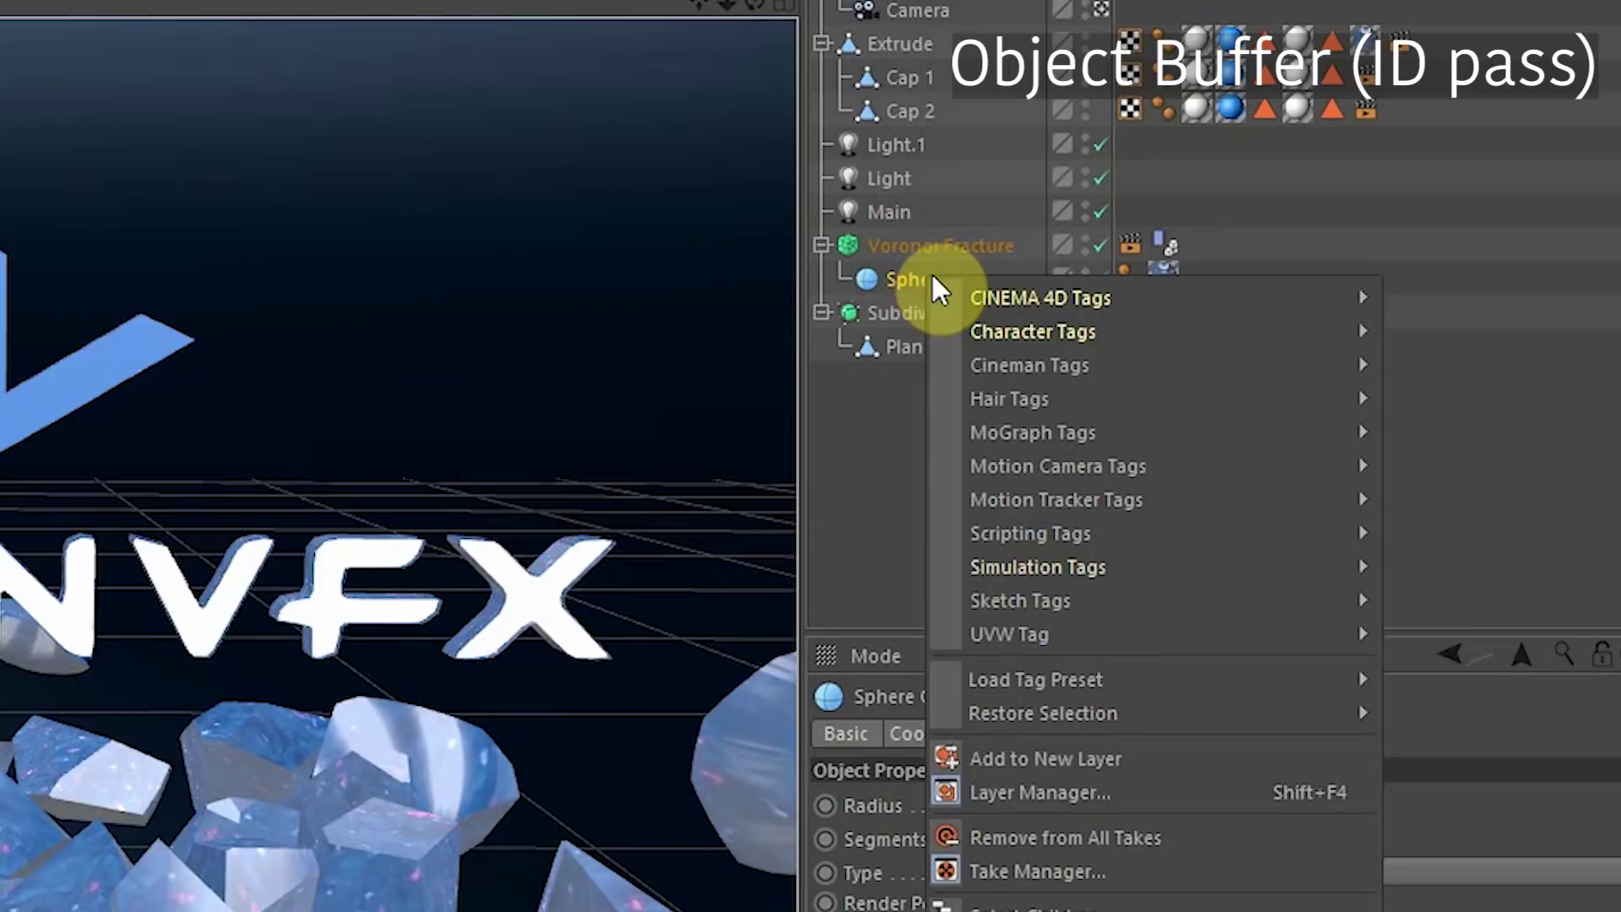
pyautogui.moveTo(1046, 290)
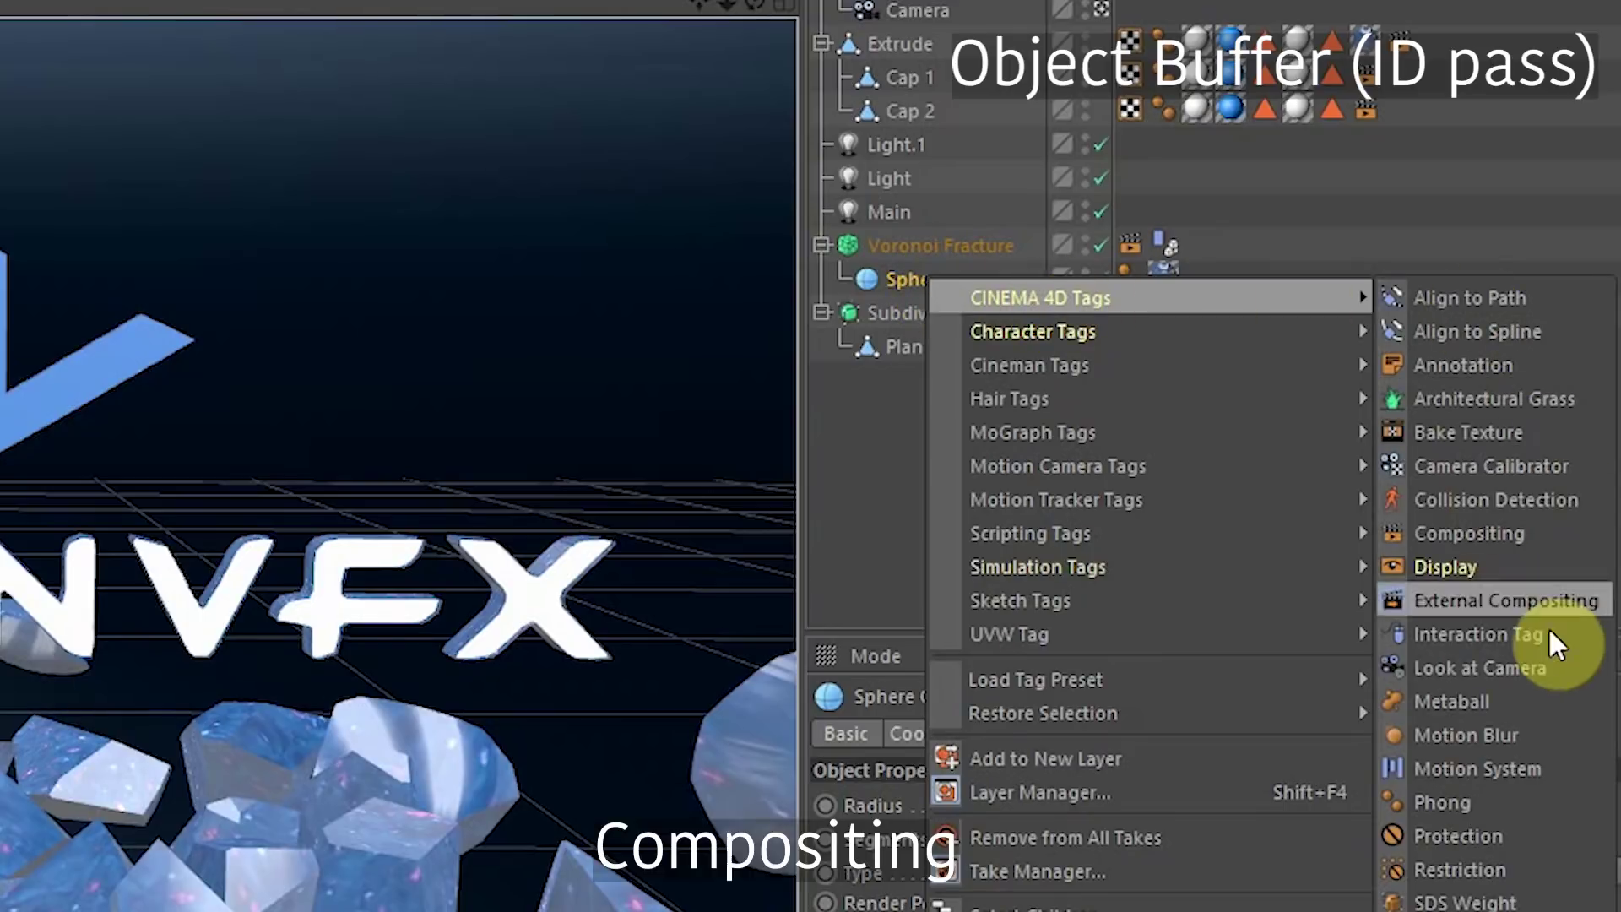
pyautogui.click(1469, 533)
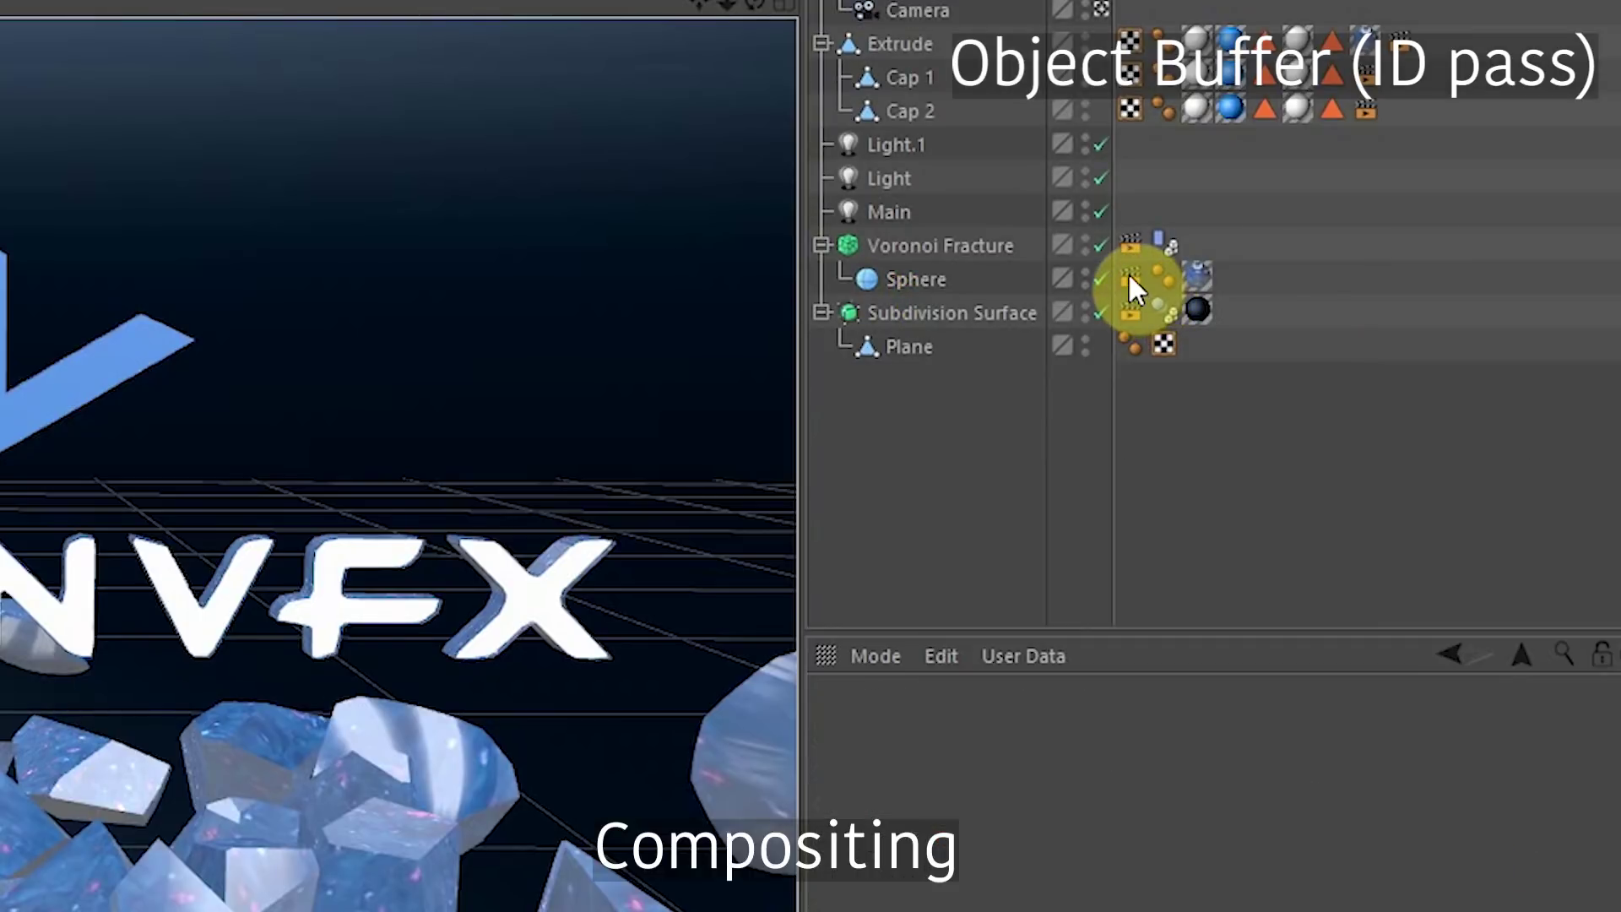
pyautogui.click(1129, 275)
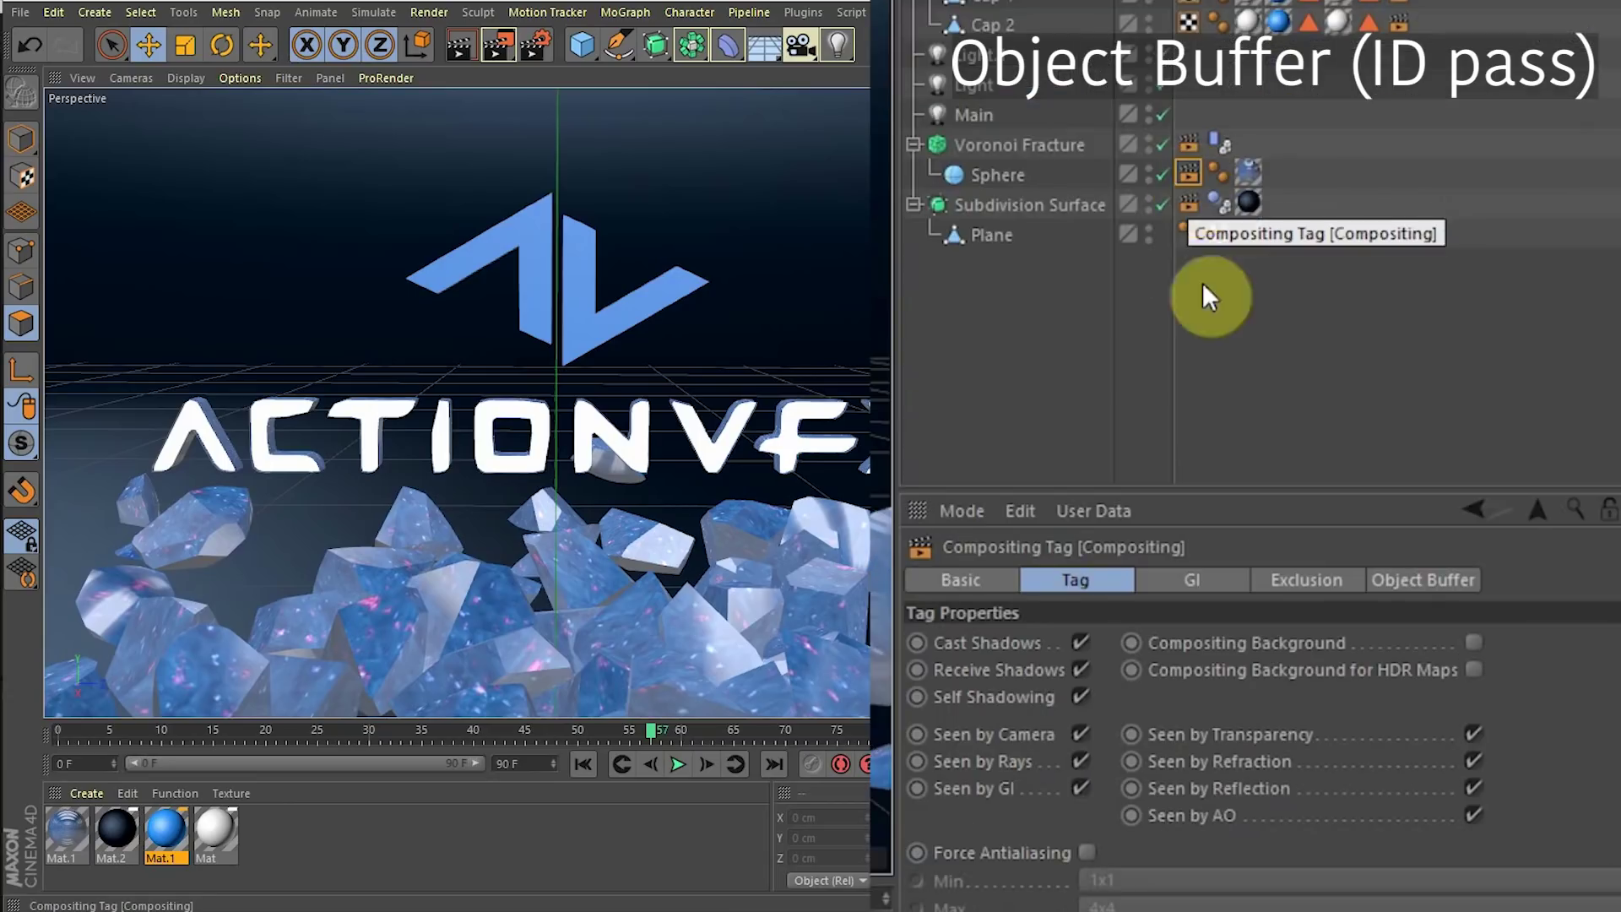
pyautogui.click(1446, 581)
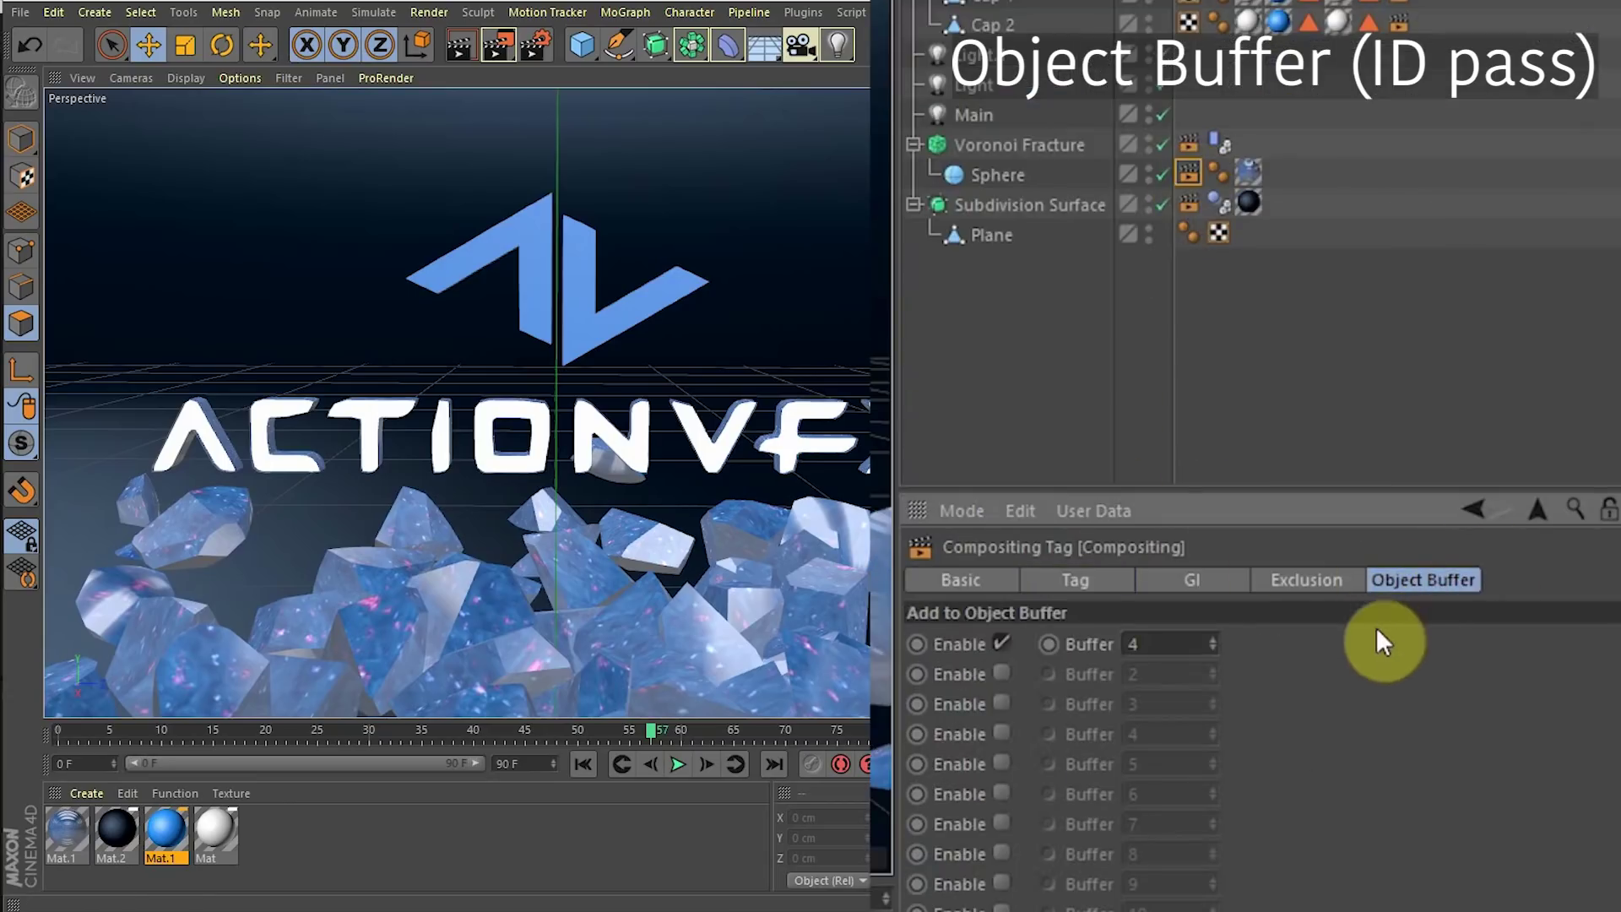
pyautogui.click(1001, 643)
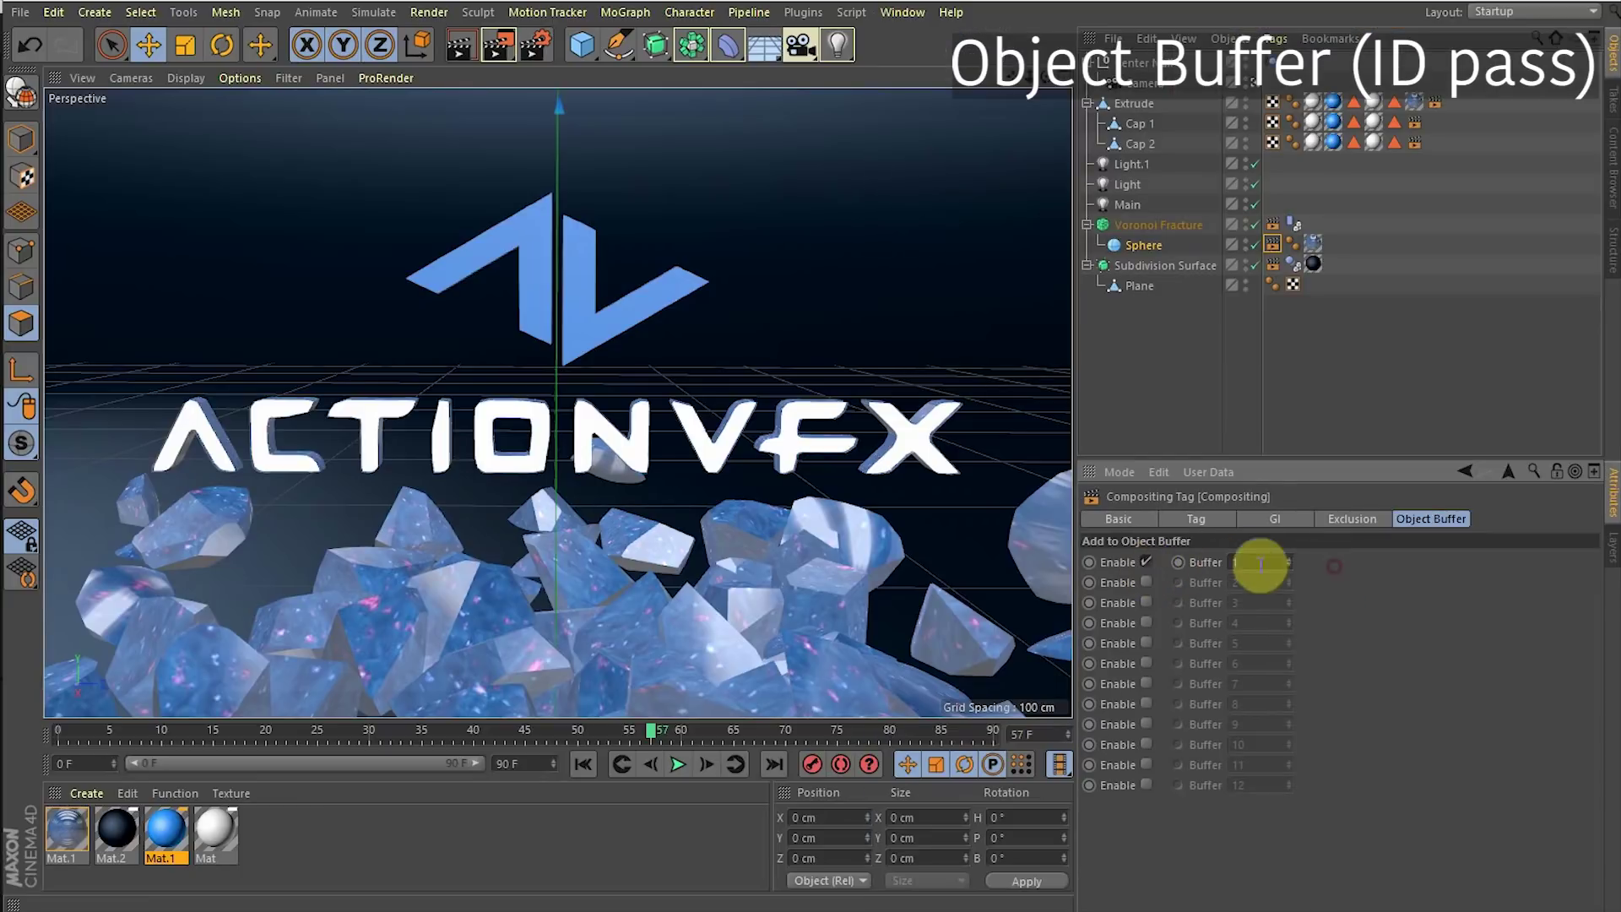
# Add an Object Buffer pass with Group ID 2 and set the Sphere's tag buffer to 2.
pyautogui.click(530, 51)
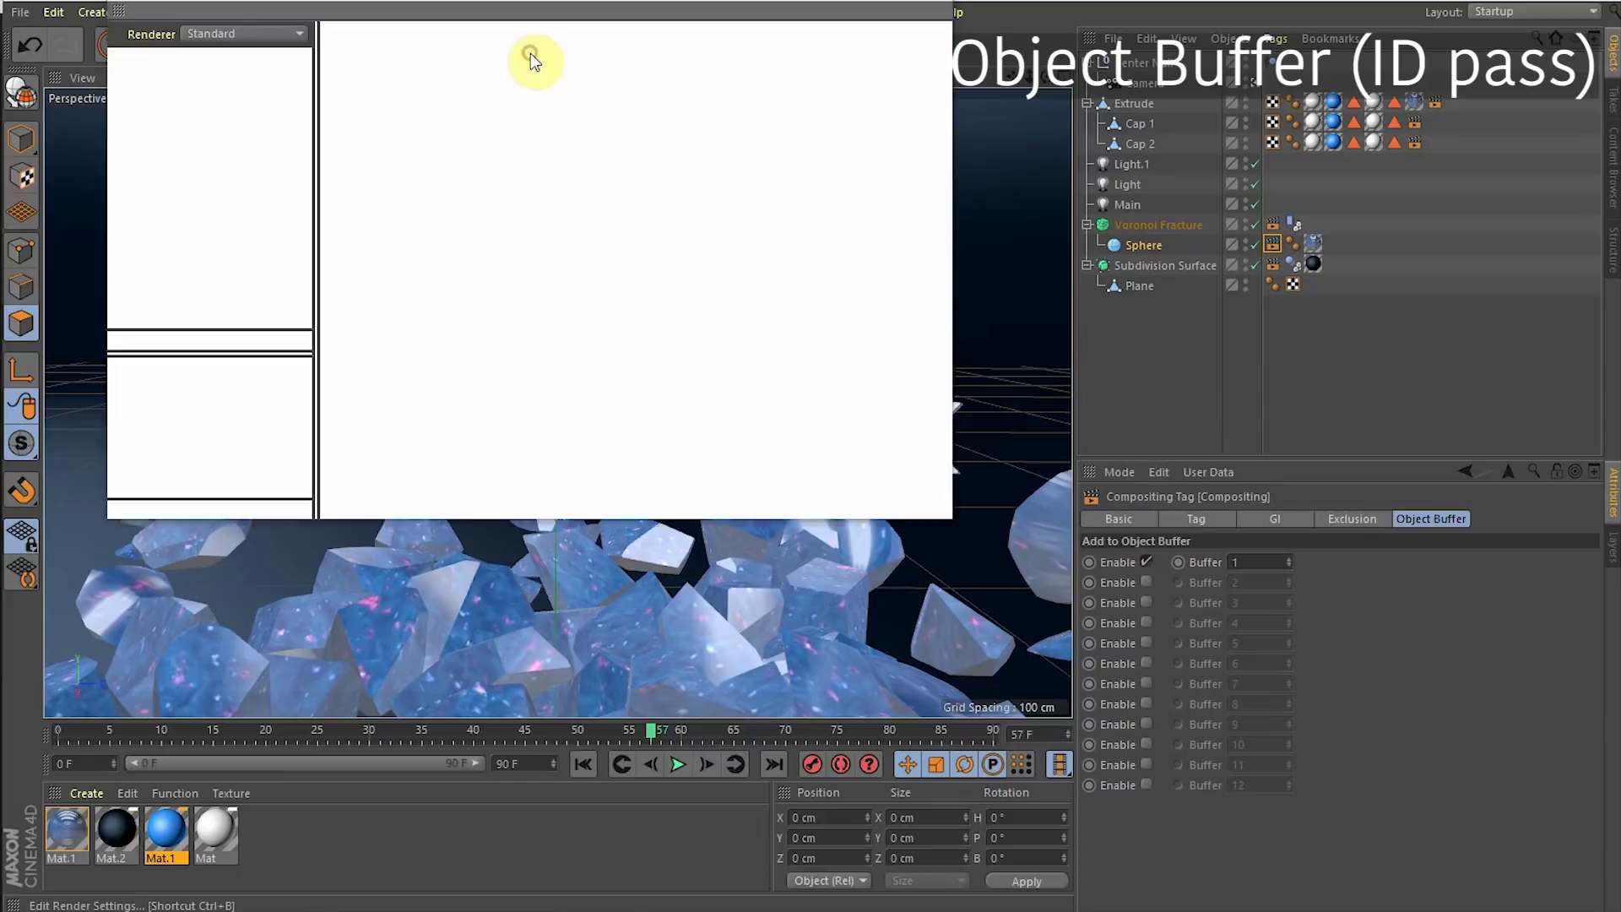
pyautogui.click(272, 486)
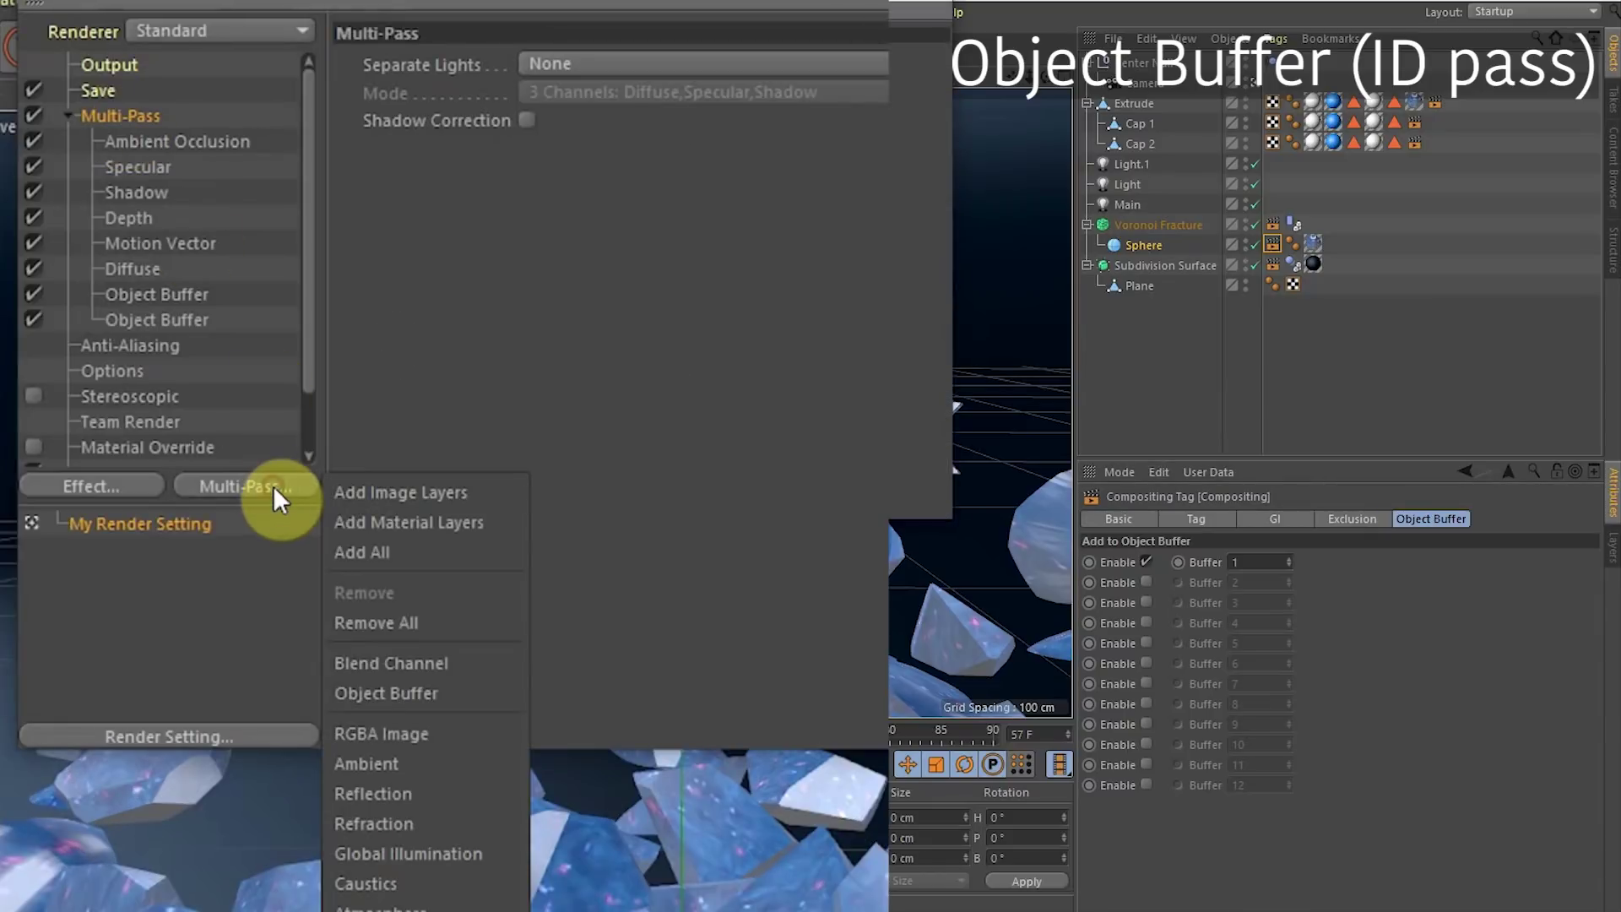
pyautogui.click(434, 693)
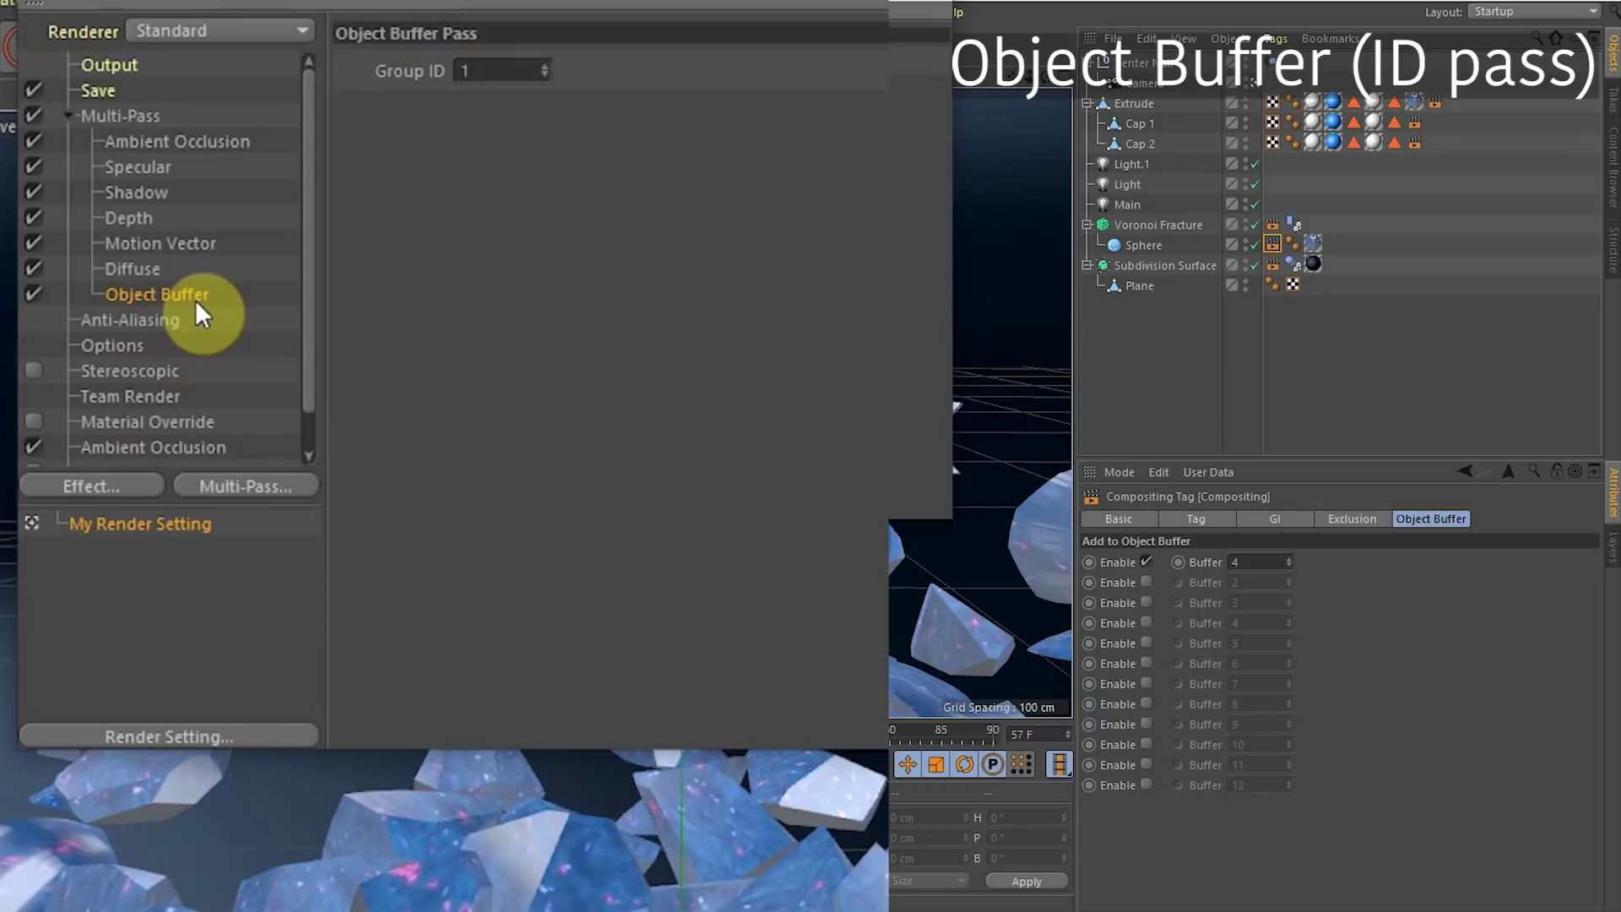
pyautogui.doubleClick(466, 70)
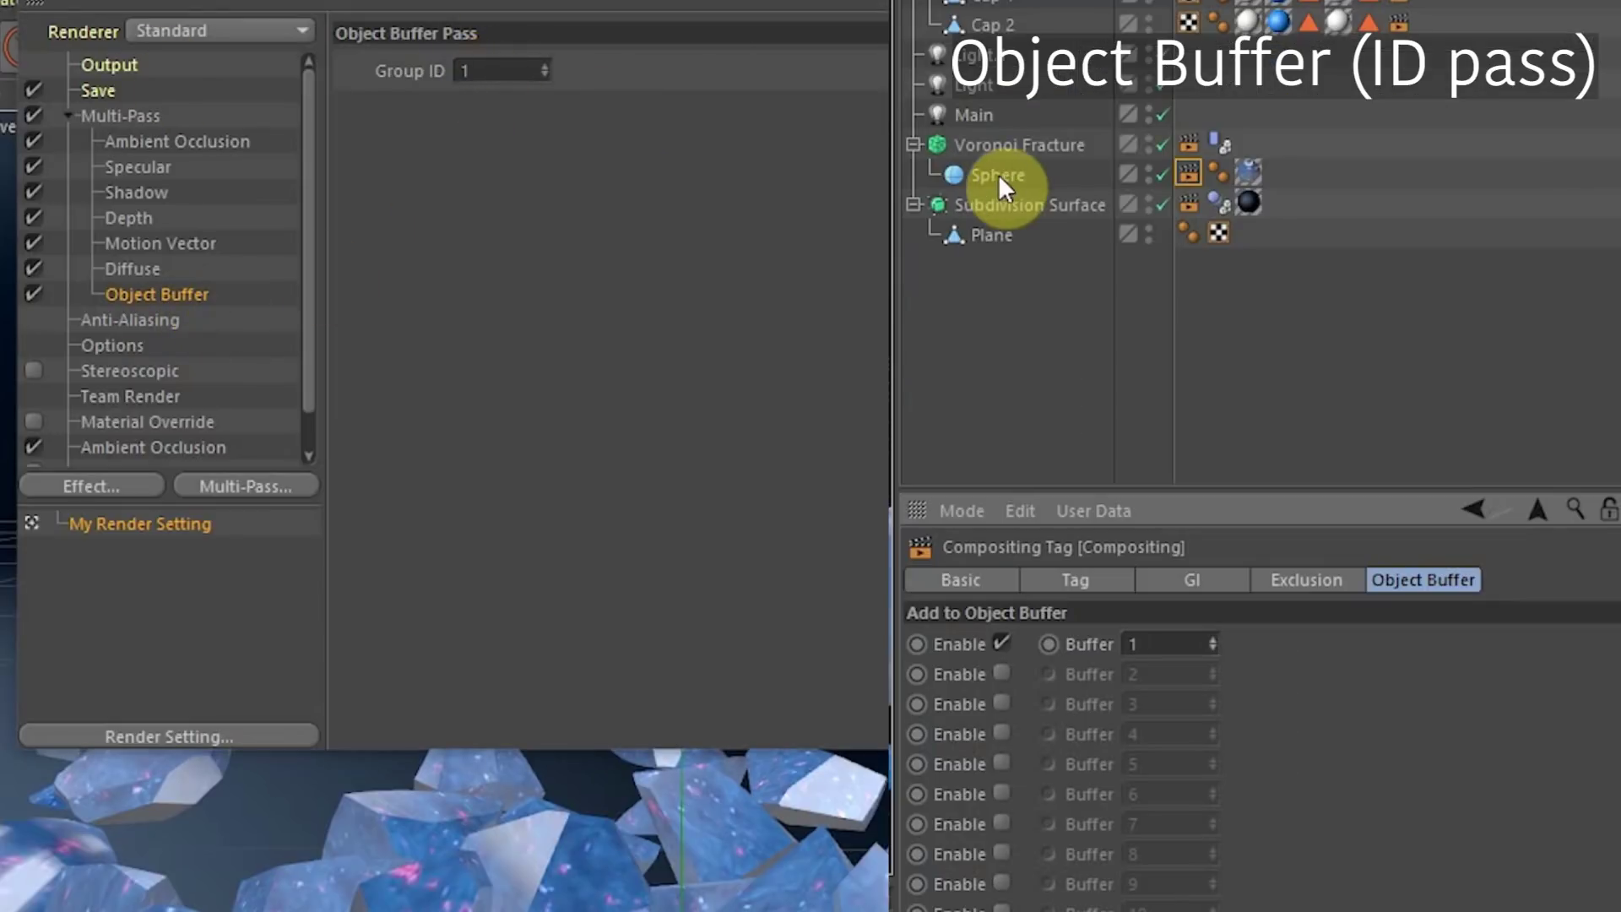
pyautogui.doubleClick(1133, 644)
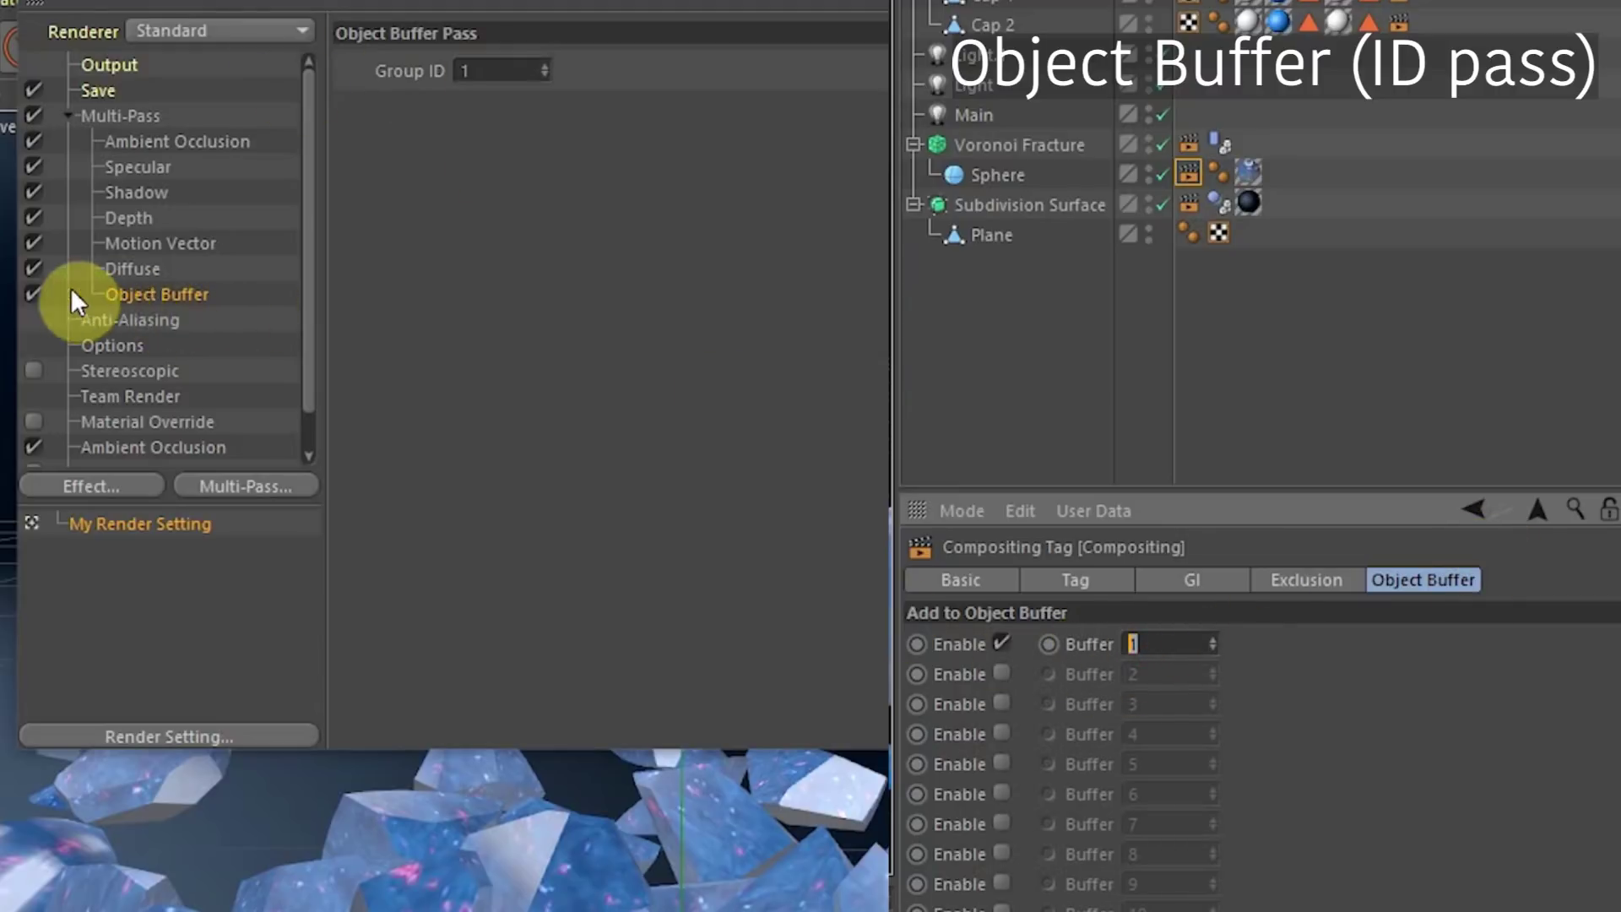
pyautogui.doubleClick(466, 72)
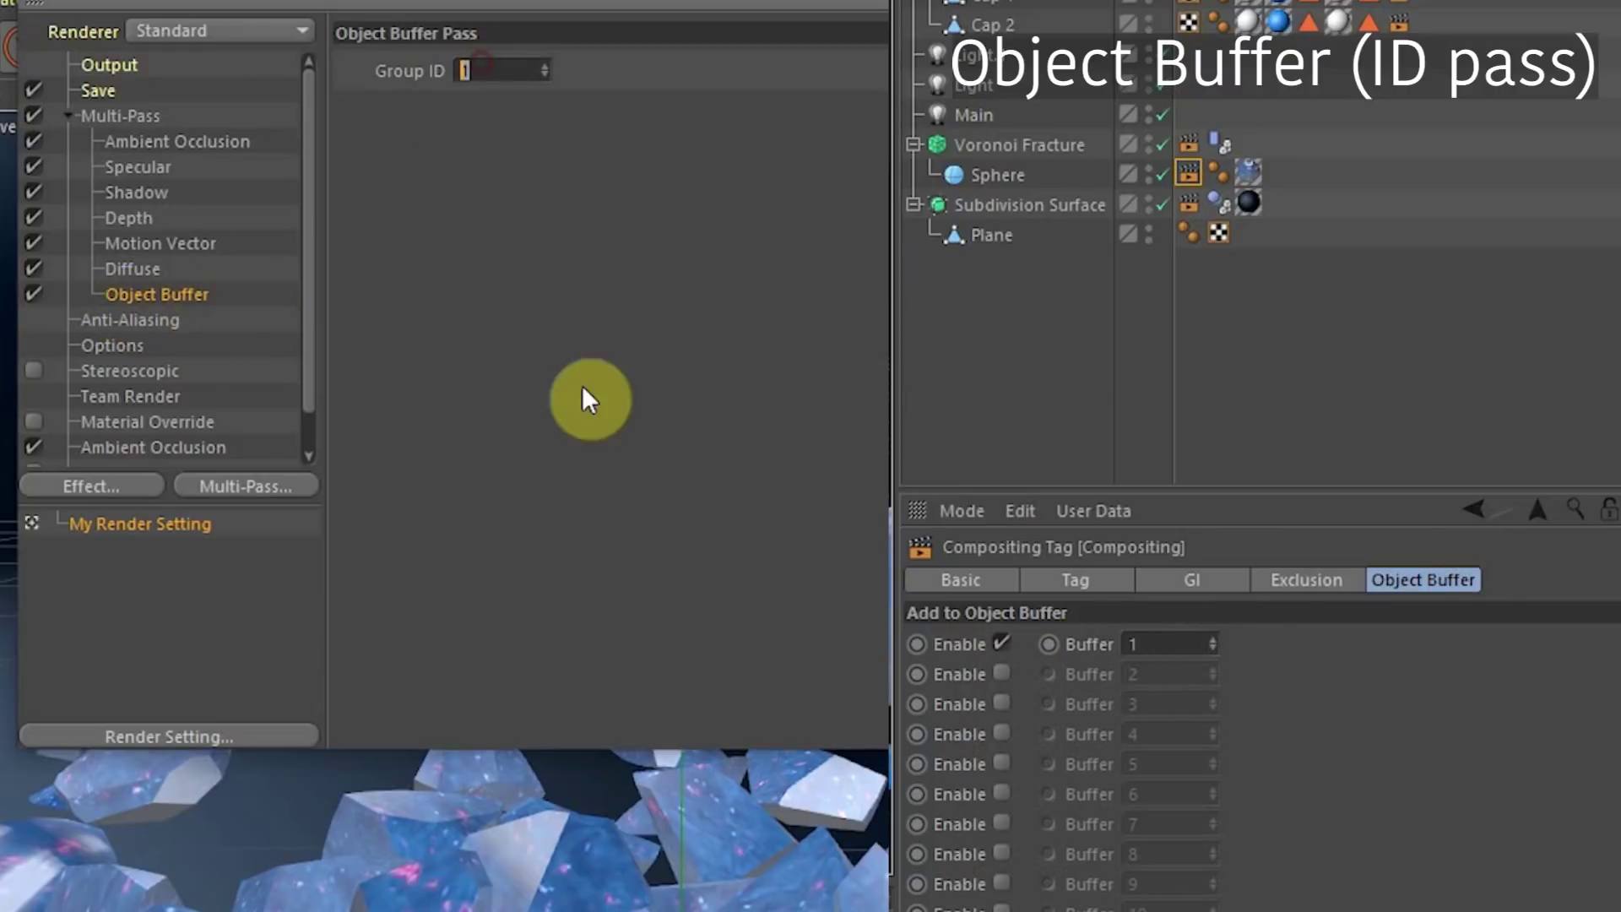
pyautogui.write('2')
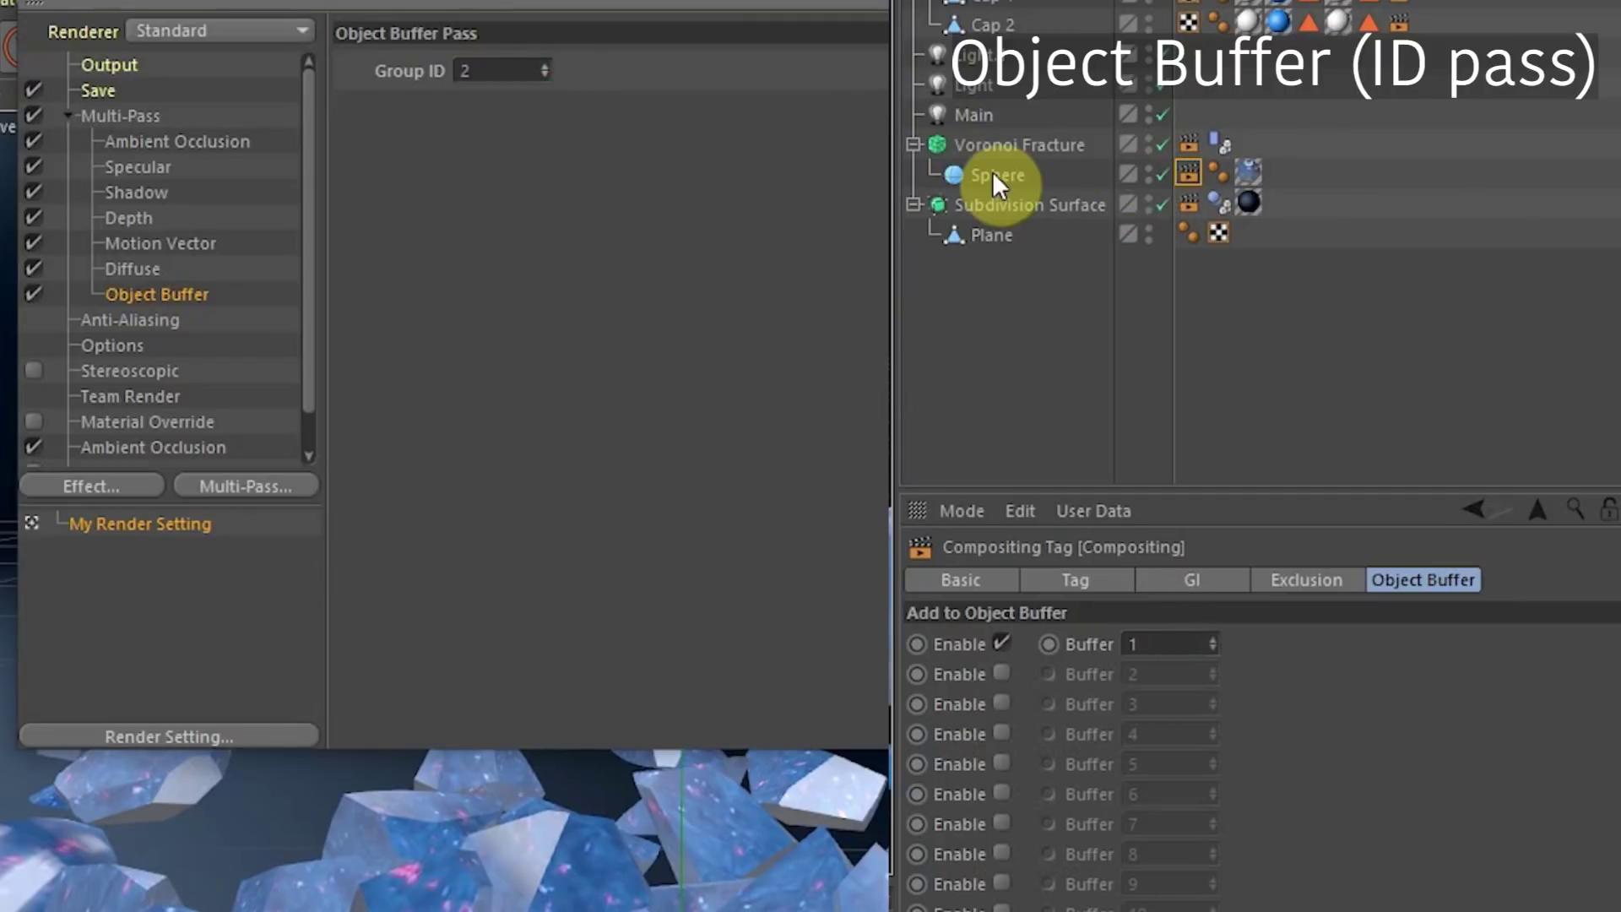
pyautogui.doubleClick(1151, 644)
pyautogui.write('2')
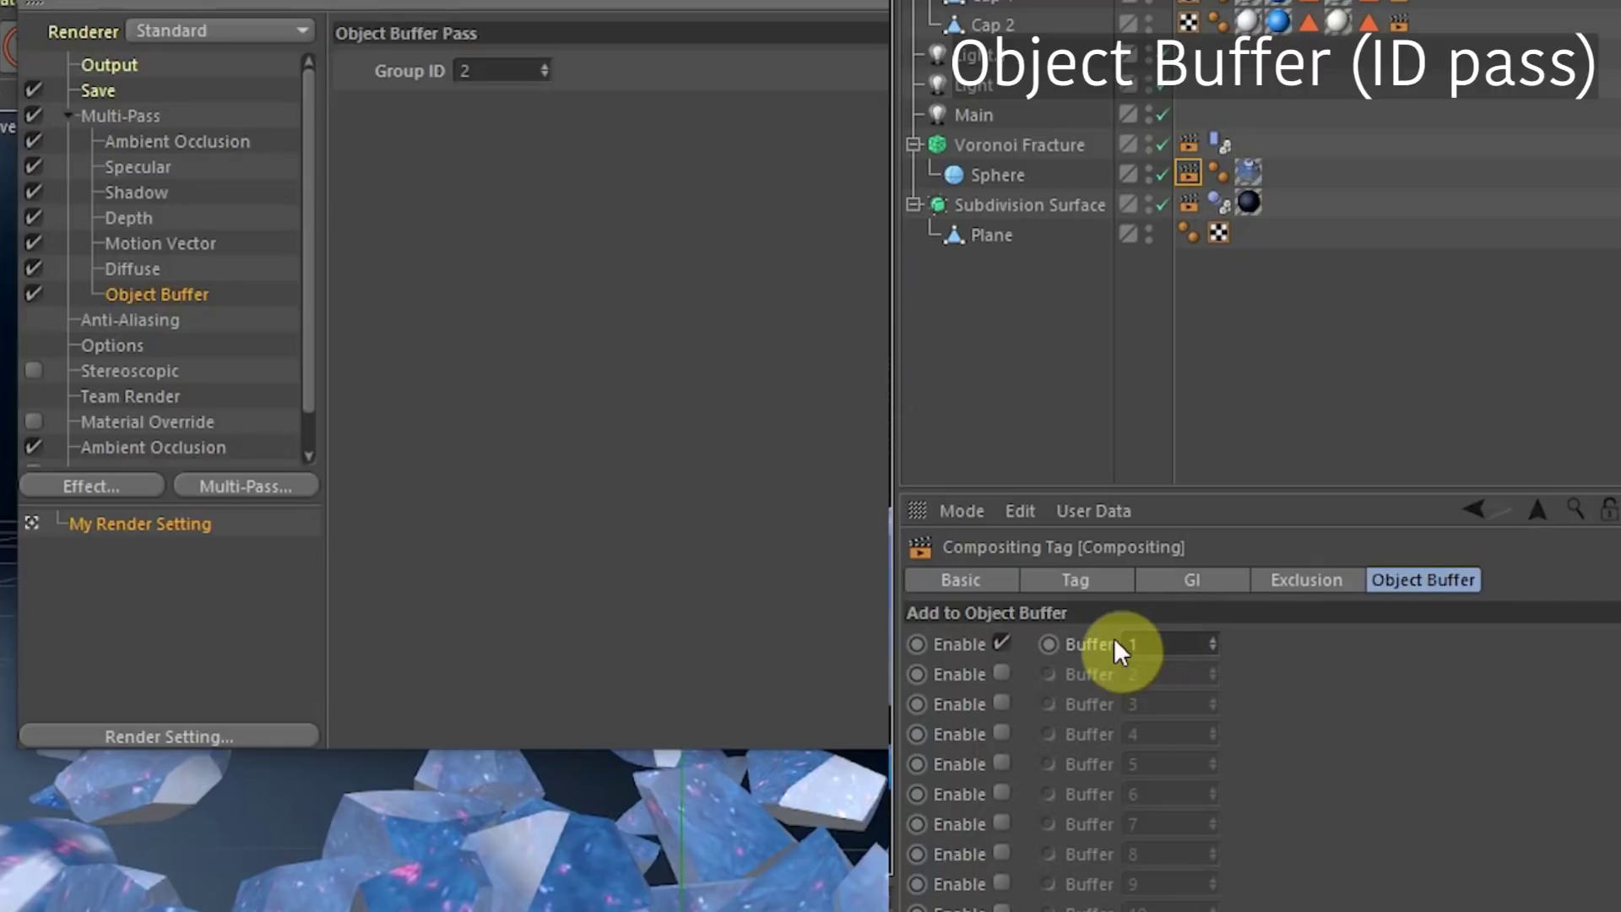
# Add a second Object Buffer multi-pass with Group ID 3.
pyautogui.click(267, 477)
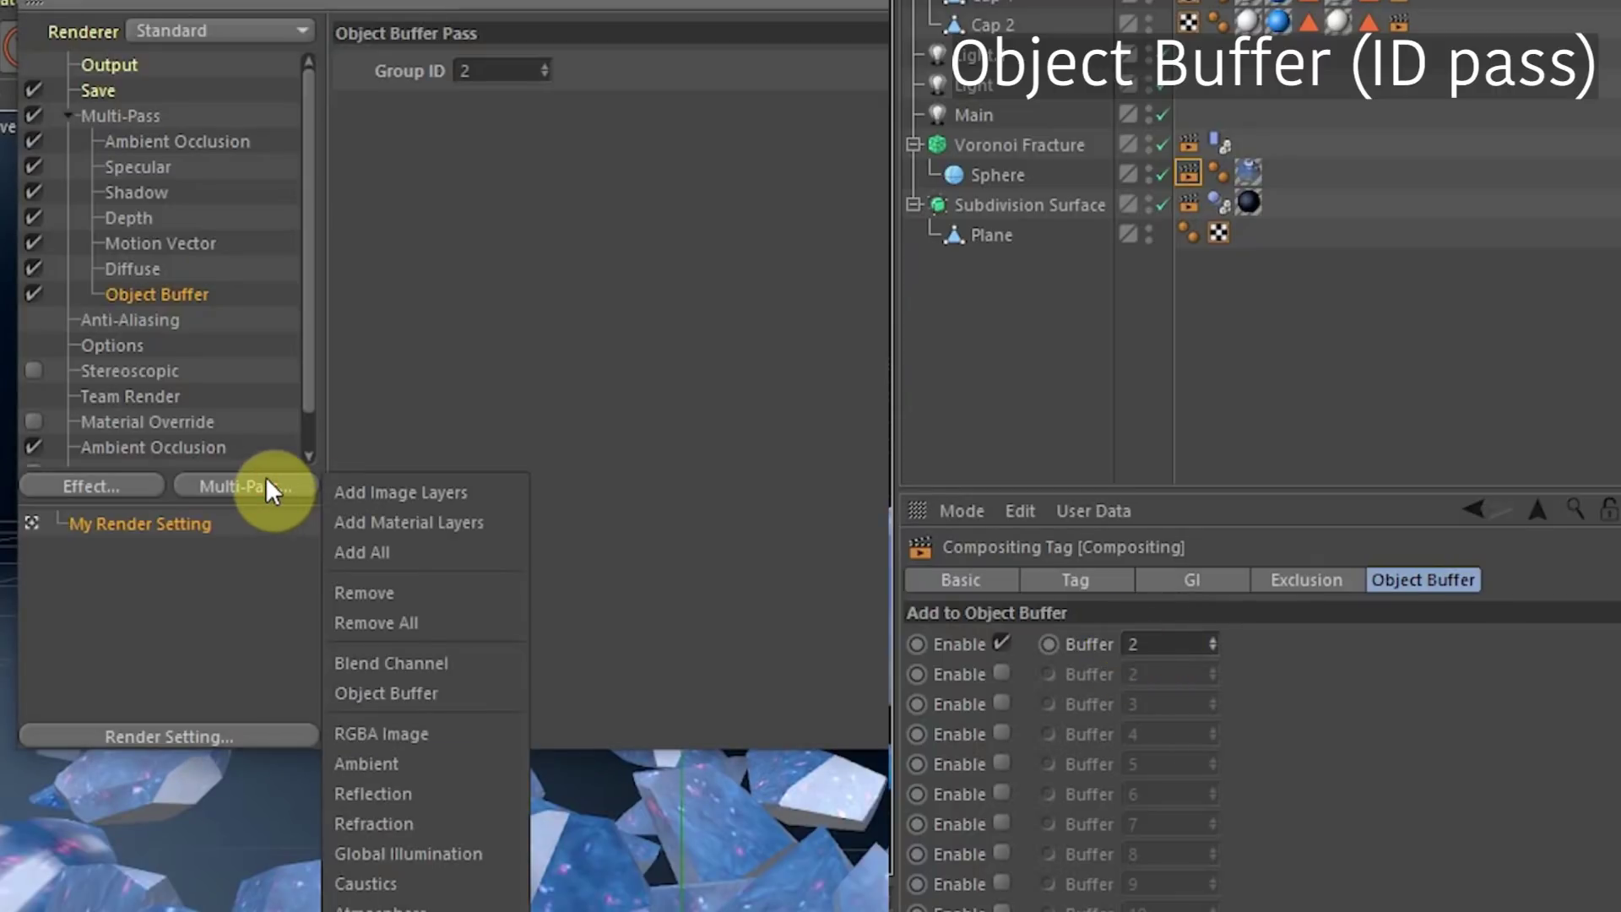
pyautogui.click(433, 694)
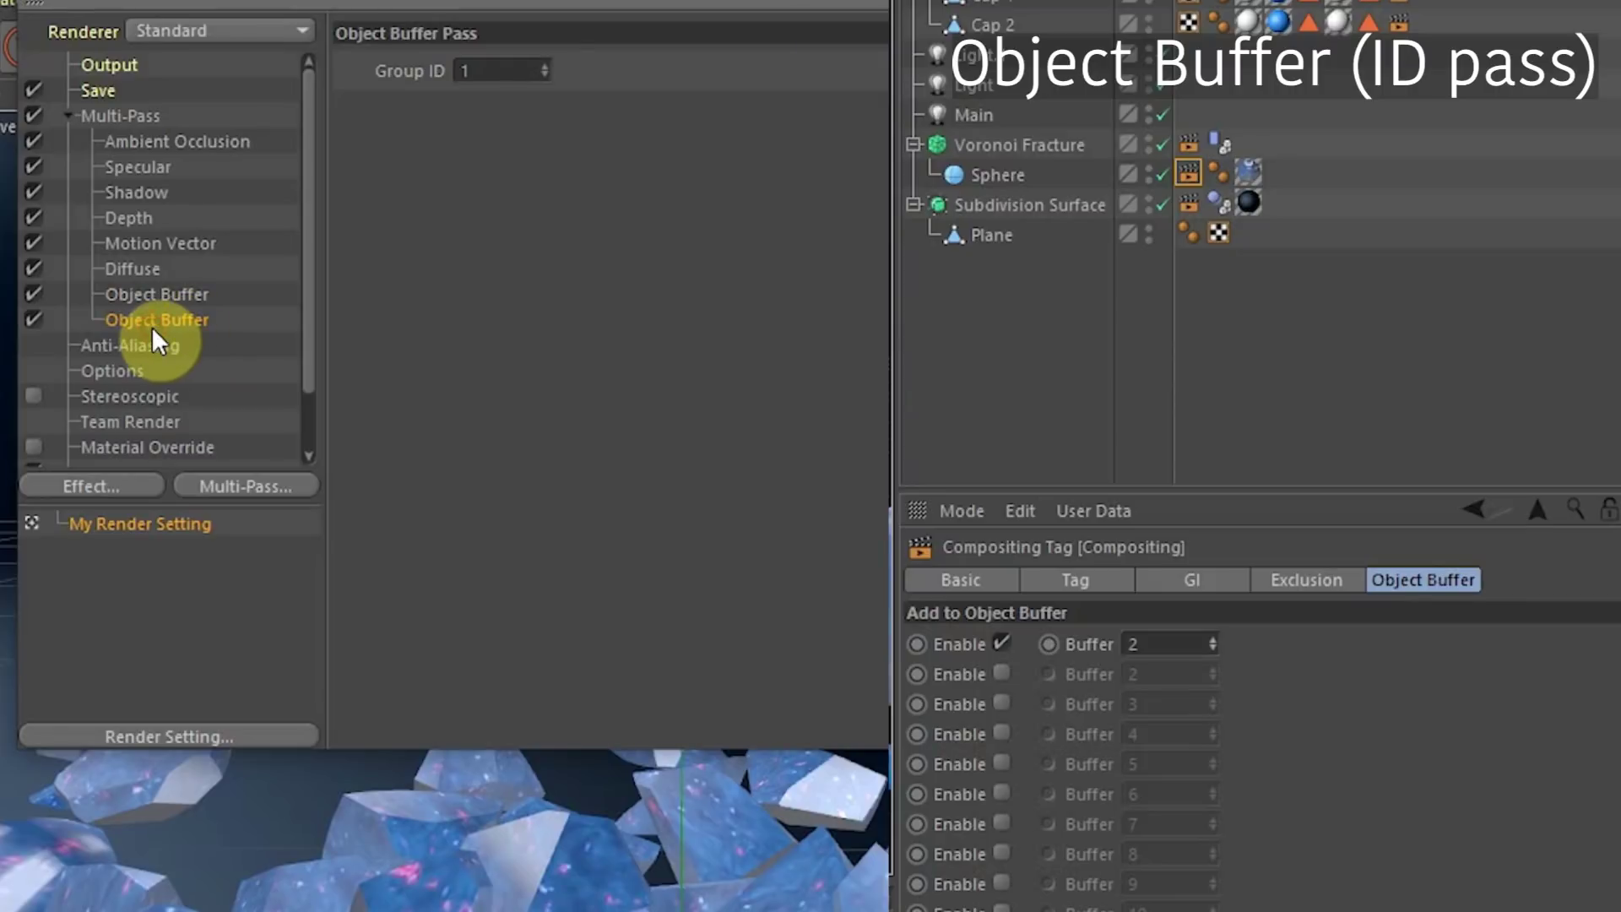
pyautogui.click(545, 66)
pyautogui.click(545, 65)
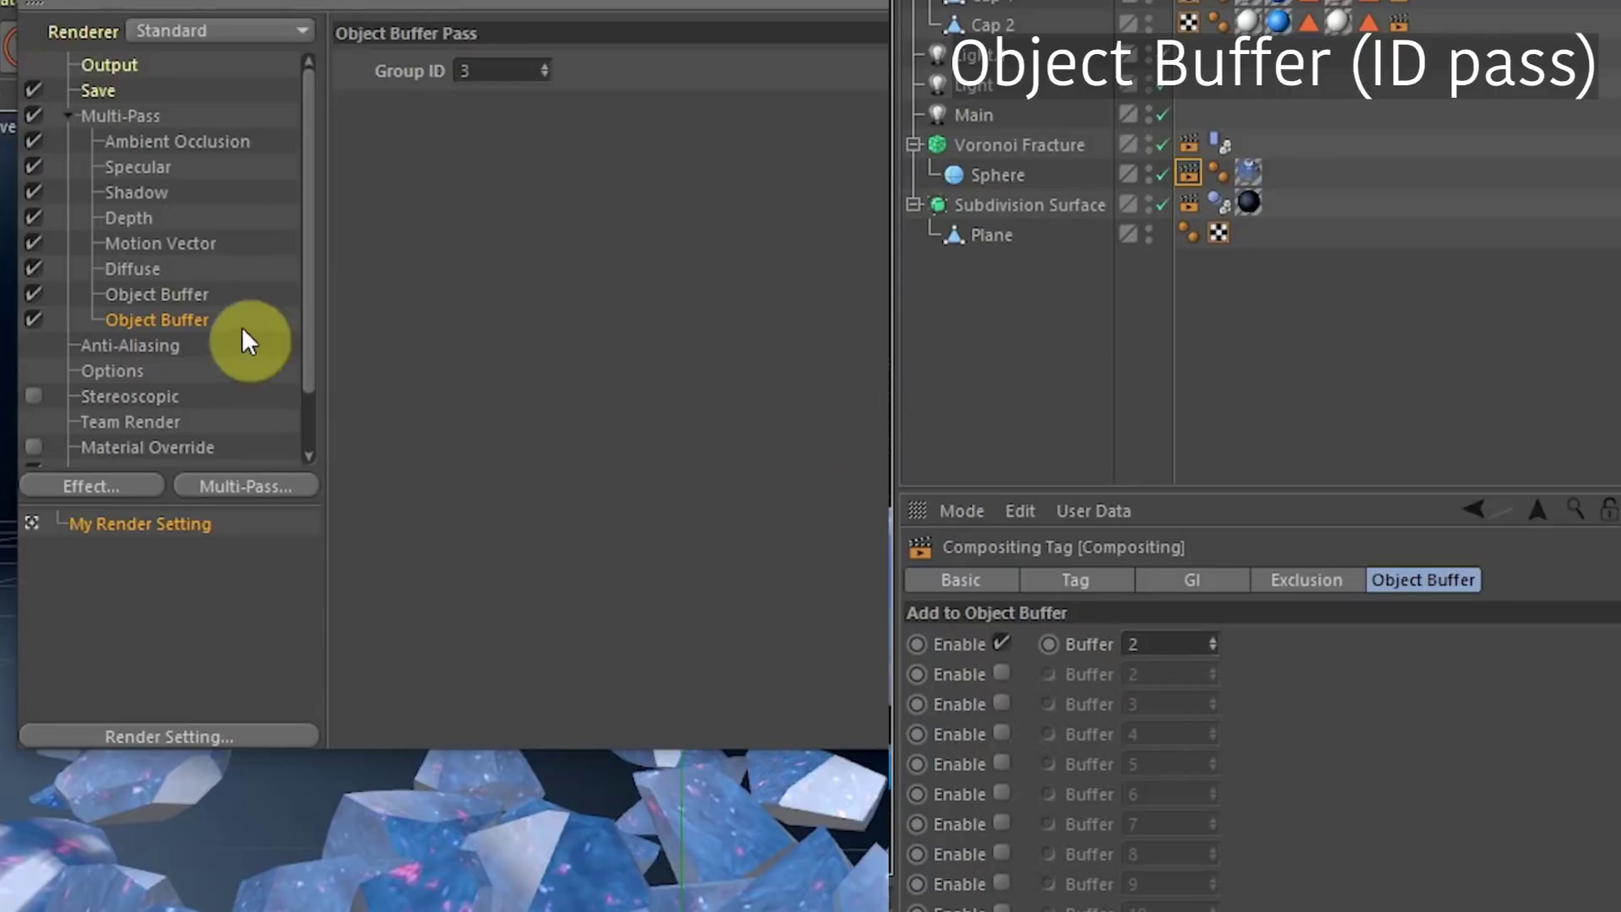
pyautogui.click(144, 295)
pyautogui.click(153, 318)
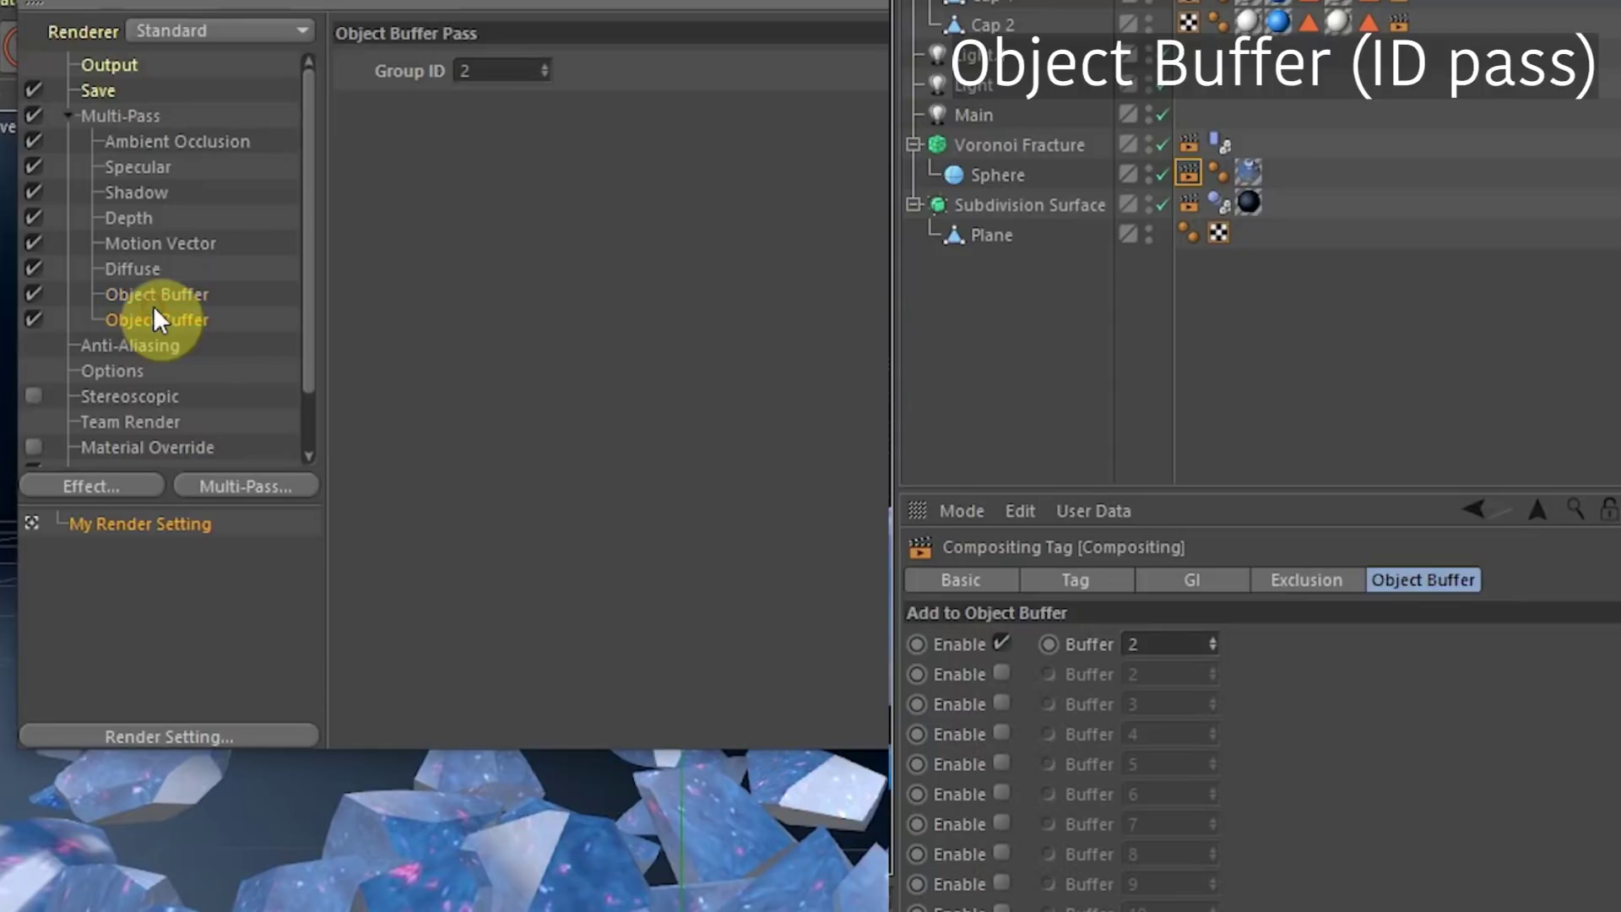
pyautogui.moveTo(154, 135); pyautogui.dragTo(147, 307)
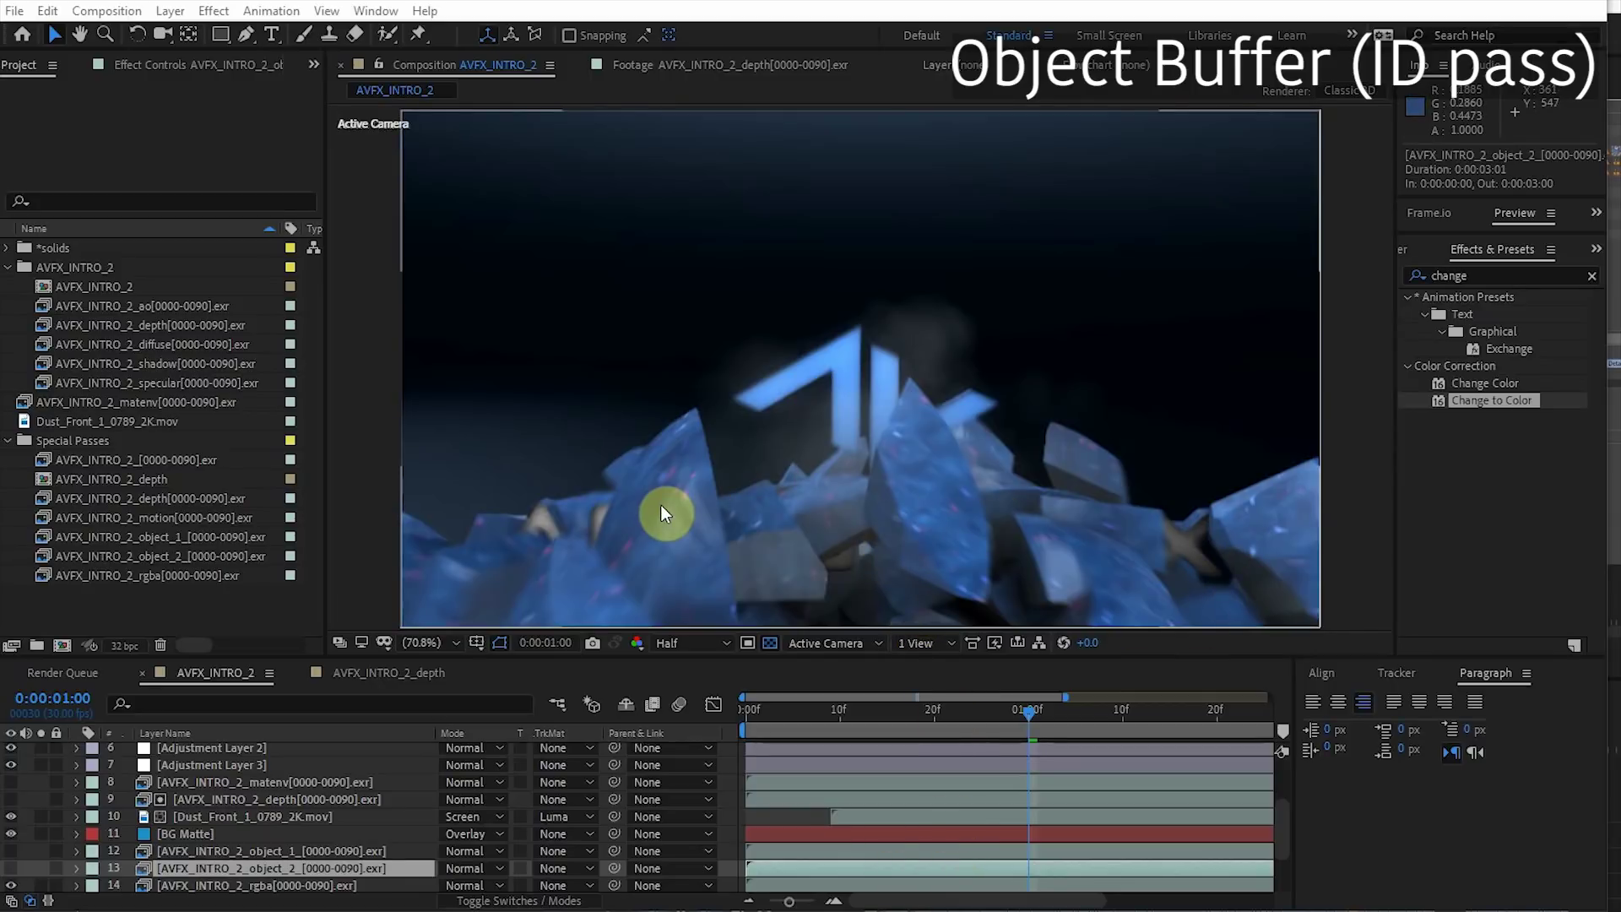
# Toggle the object_2 ID matte on and off, cancelling an unwanted ActionVFX EXR Intro.aec import.
pyautogui.click(11, 869)
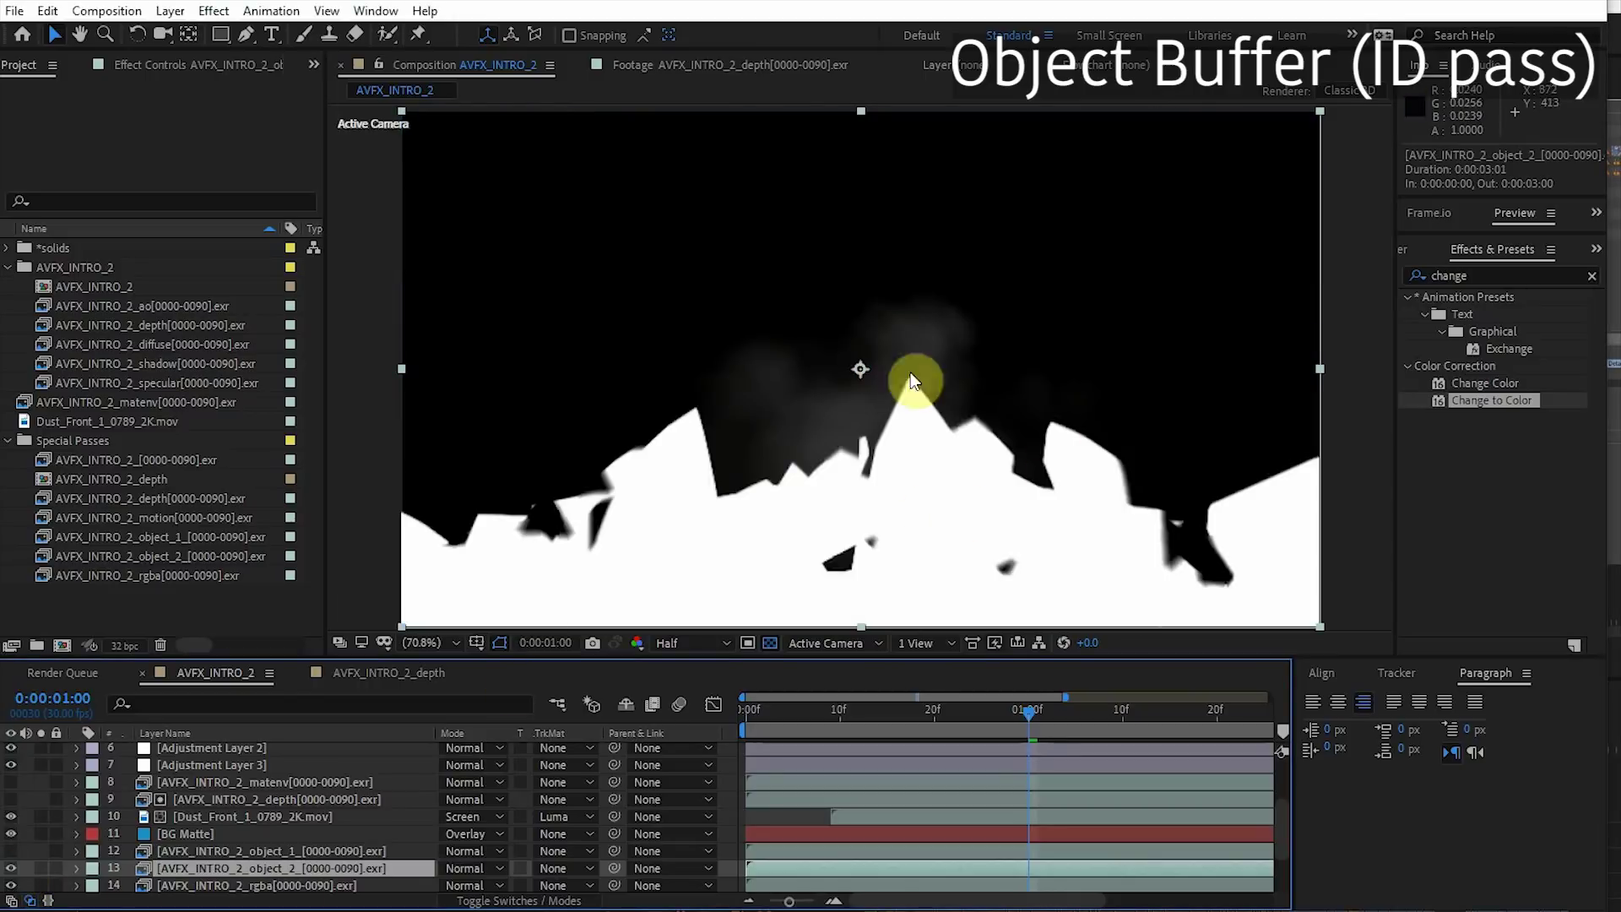
pyautogui.click(11, 869)
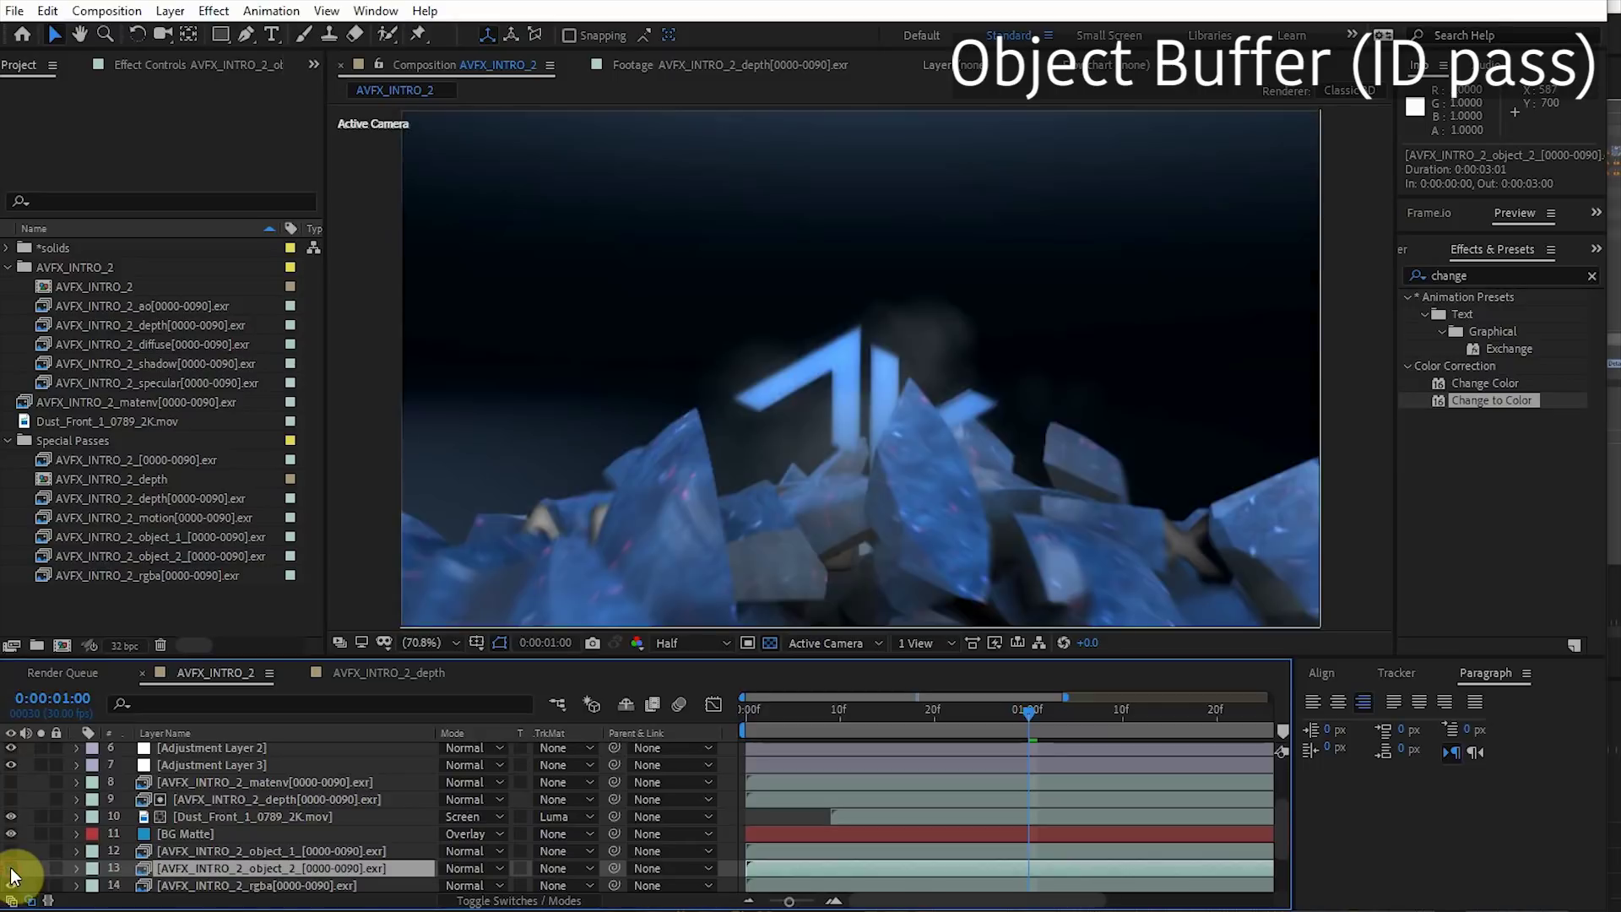
pyautogui.doubleClick(84, 603)
pyautogui.click(308, 207)
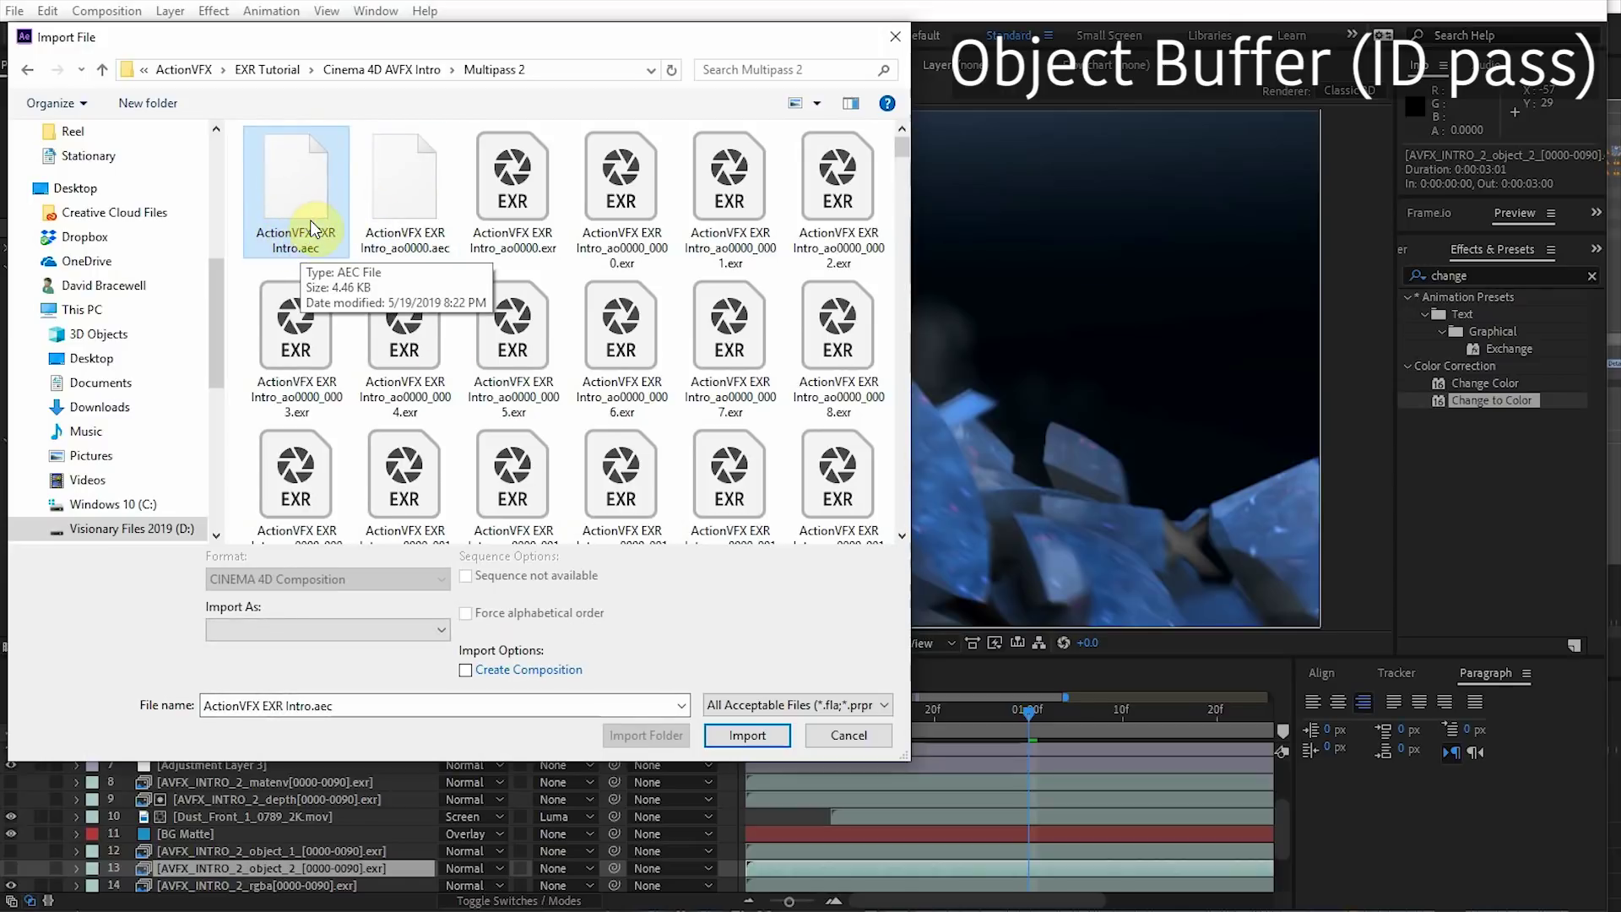
pyautogui.click(849, 734)
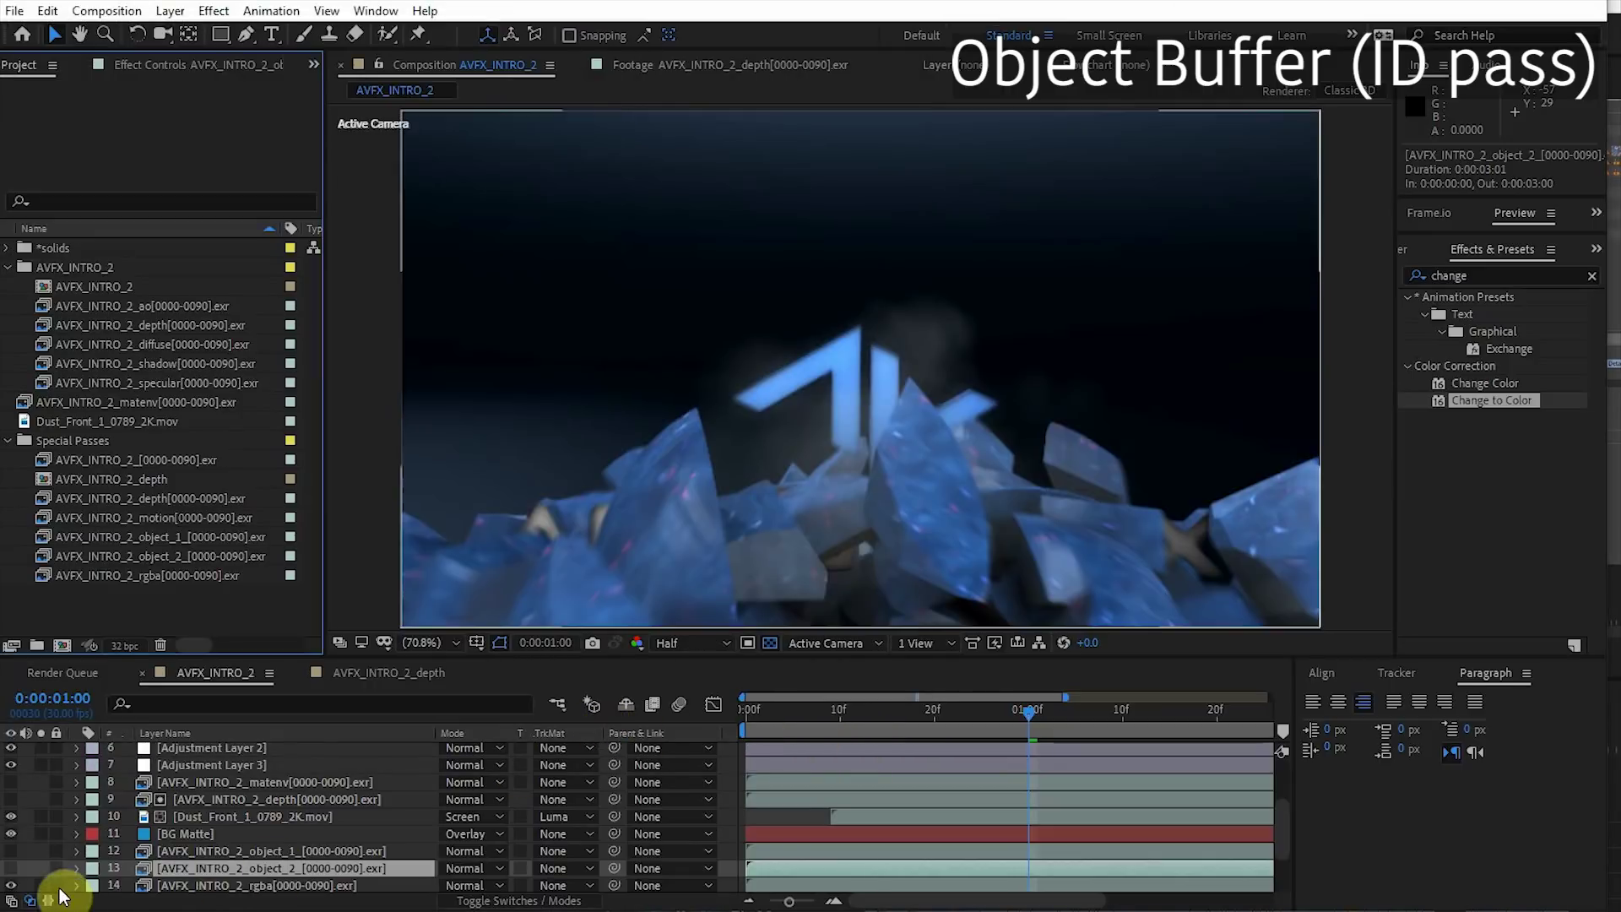
pyautogui.click(10, 868)
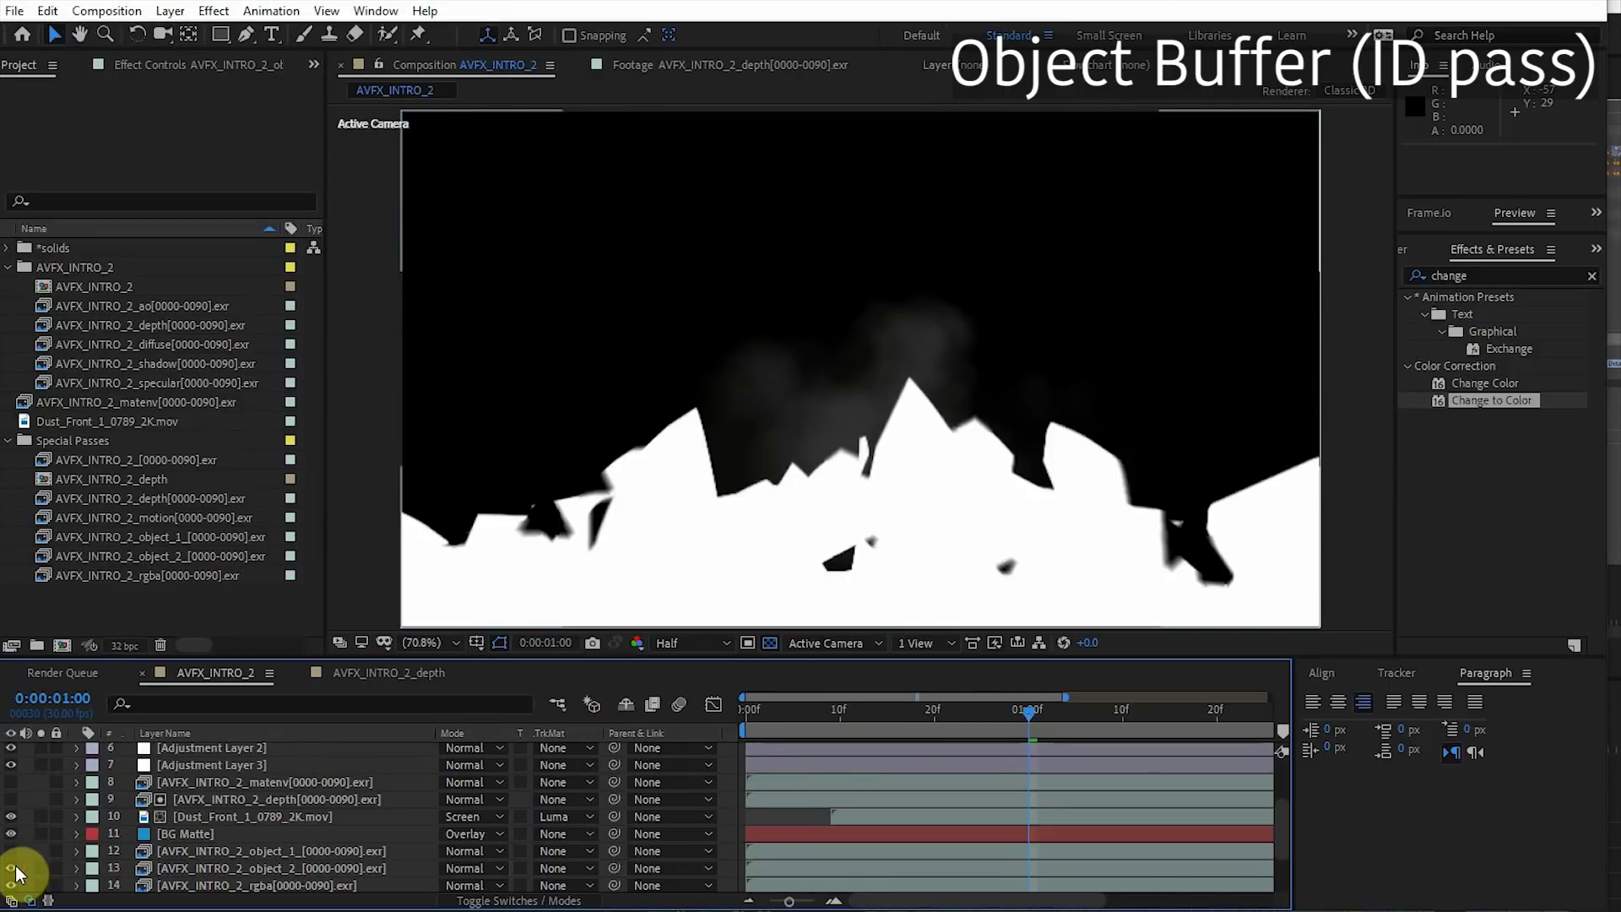
pyautogui.click(16, 868)
# Add a Curves adjustment layer above rgba, darkening RGB and raising the Blue channel.
pyautogui.click(206, 870)
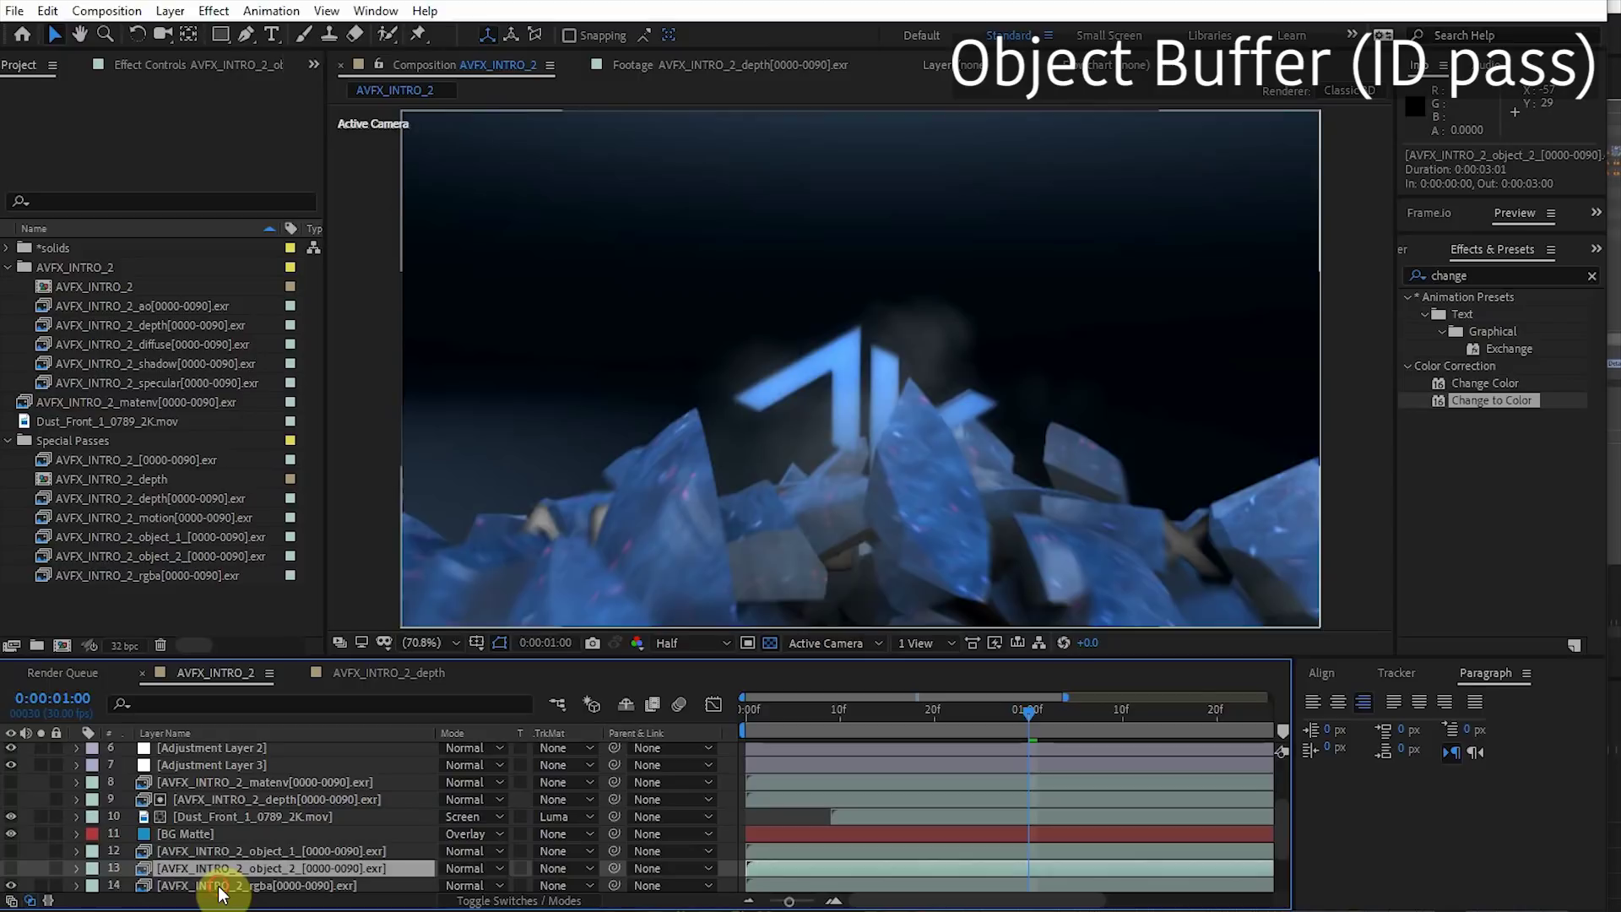
pyautogui.click(217, 886)
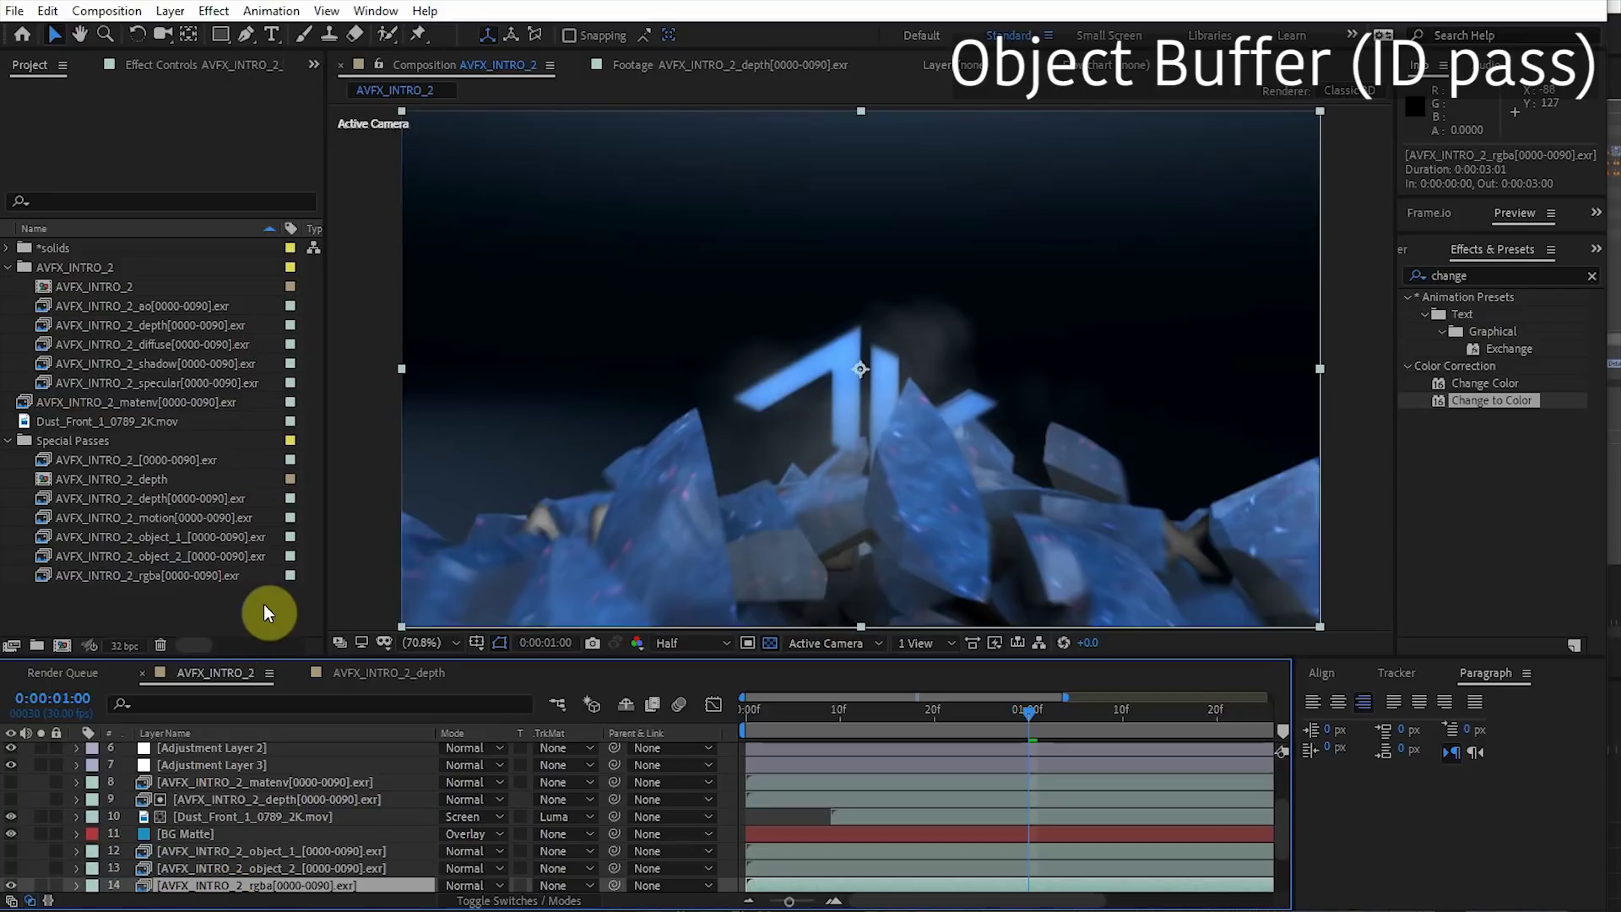
pyautogui.hotkey('ctrl', 'alt', 'y')
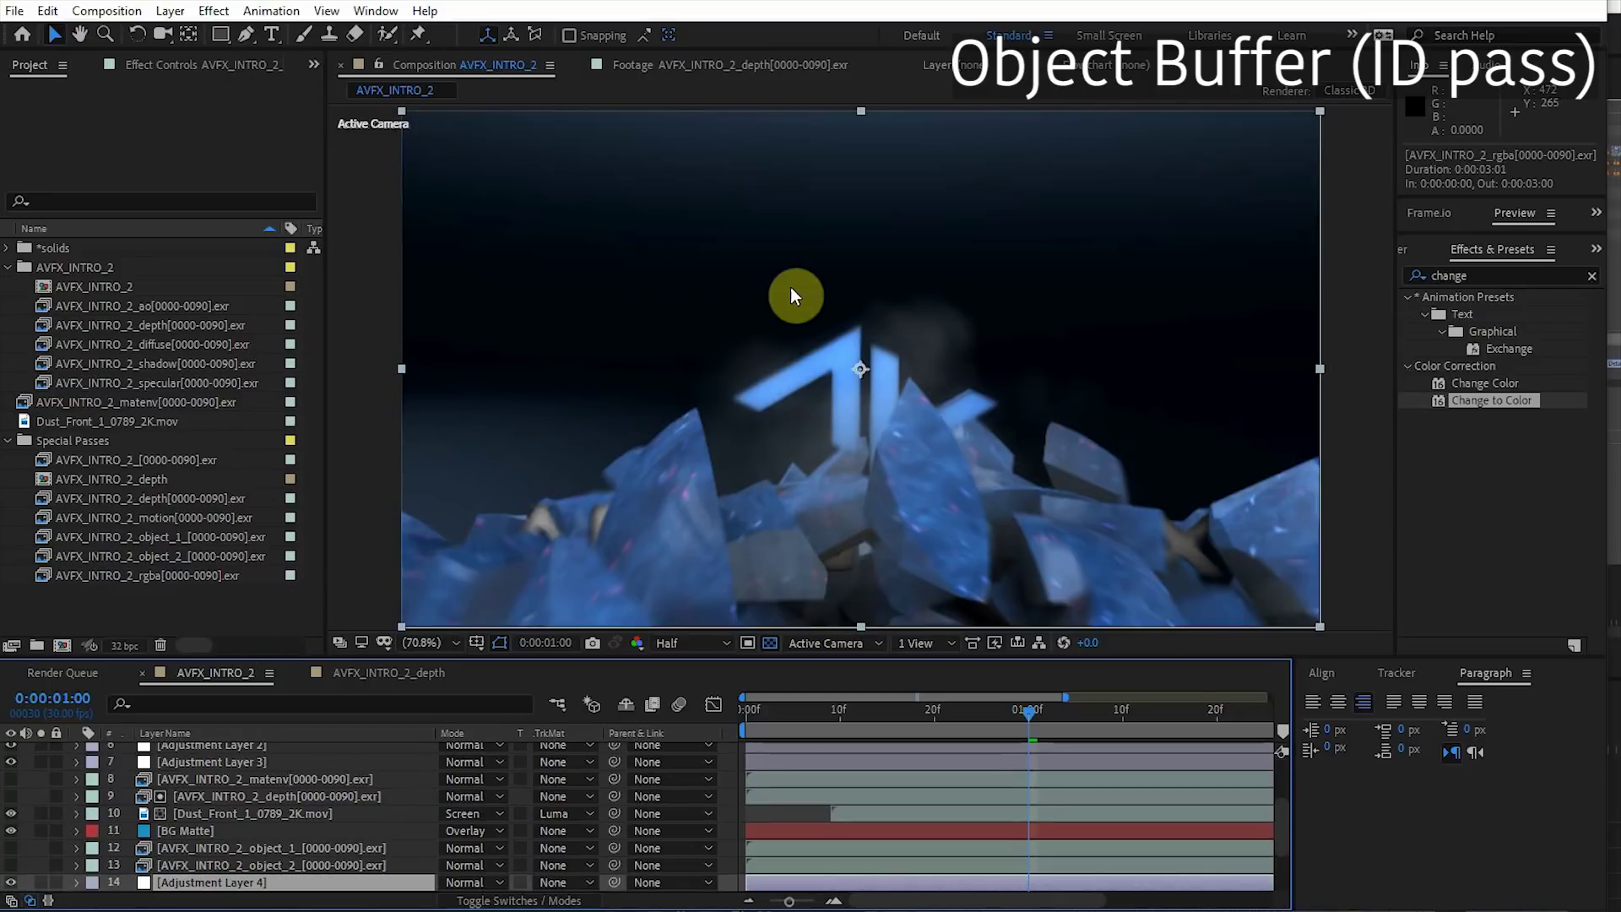
pyautogui.scroll(-2, 224, 884)
pyautogui.hotkey('ctrl', '5')
pyautogui.write('curves')
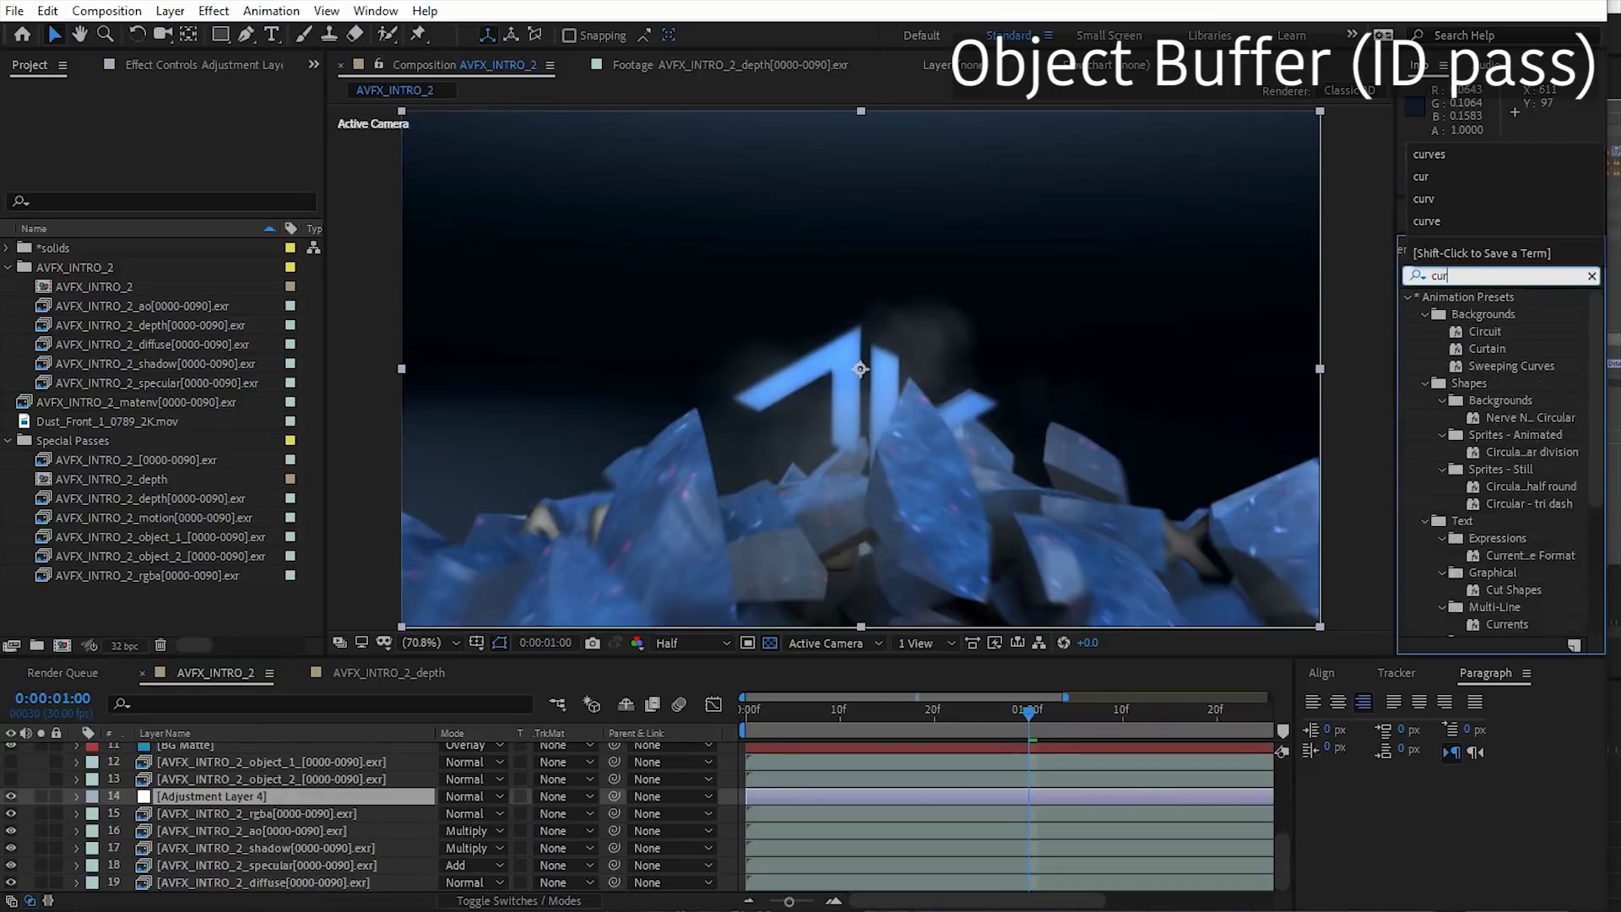
pyautogui.doubleClick(1492, 362)
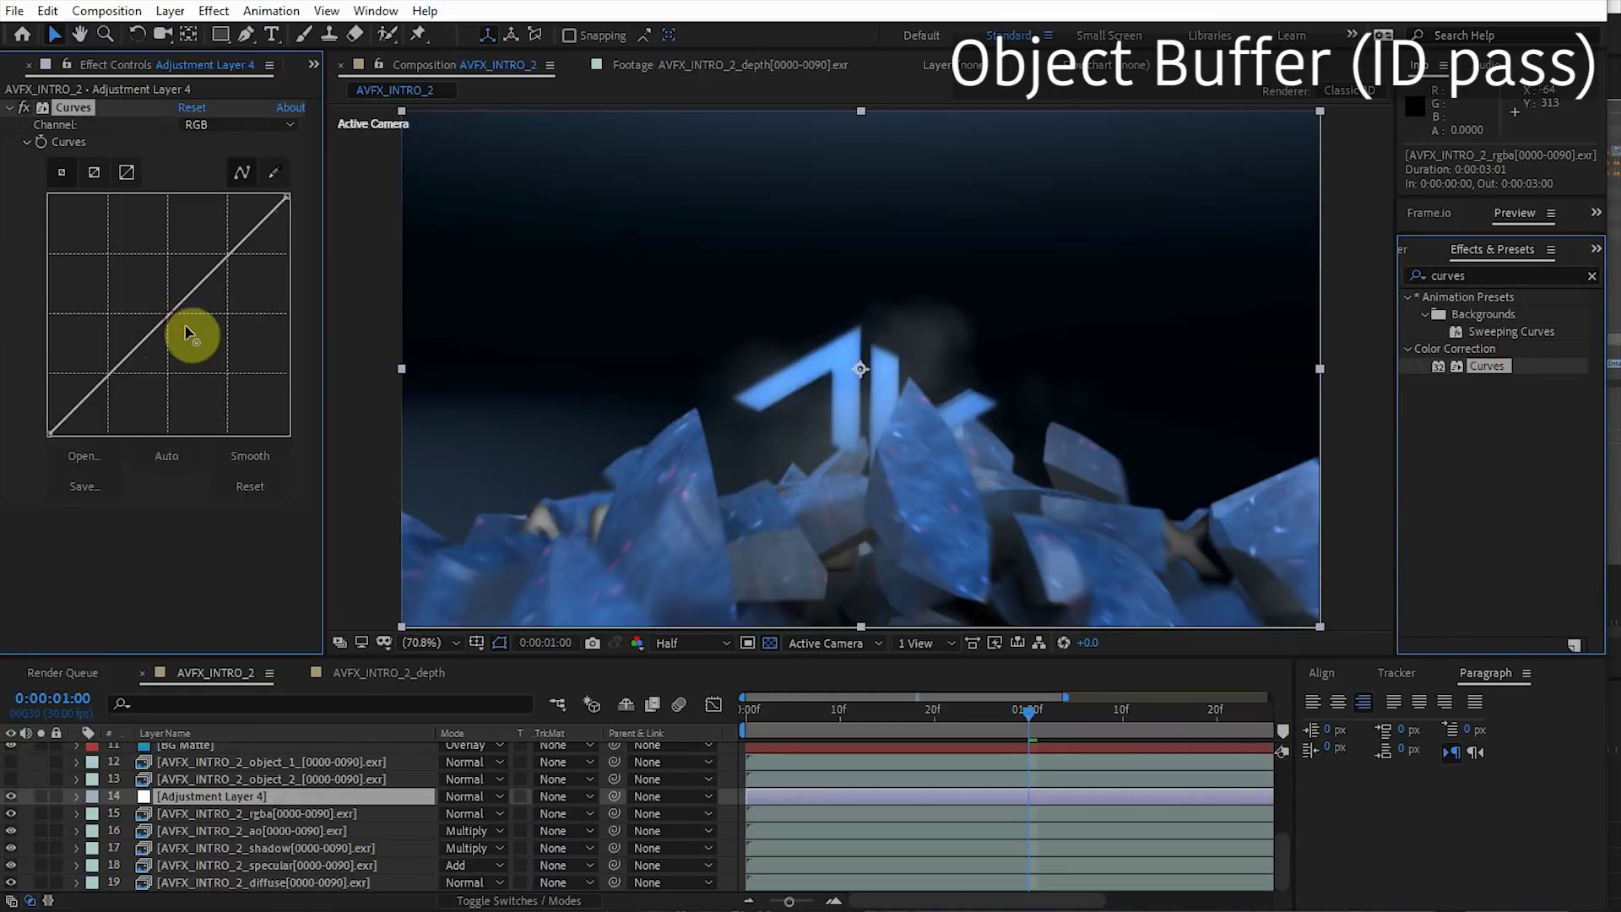
pyautogui.moveTo(188, 333); pyautogui.dragTo(199, 338)
pyautogui.click(236, 124)
pyautogui.click(235, 210)
pyautogui.moveTo(160, 319); pyautogui.dragTo(161, 301)
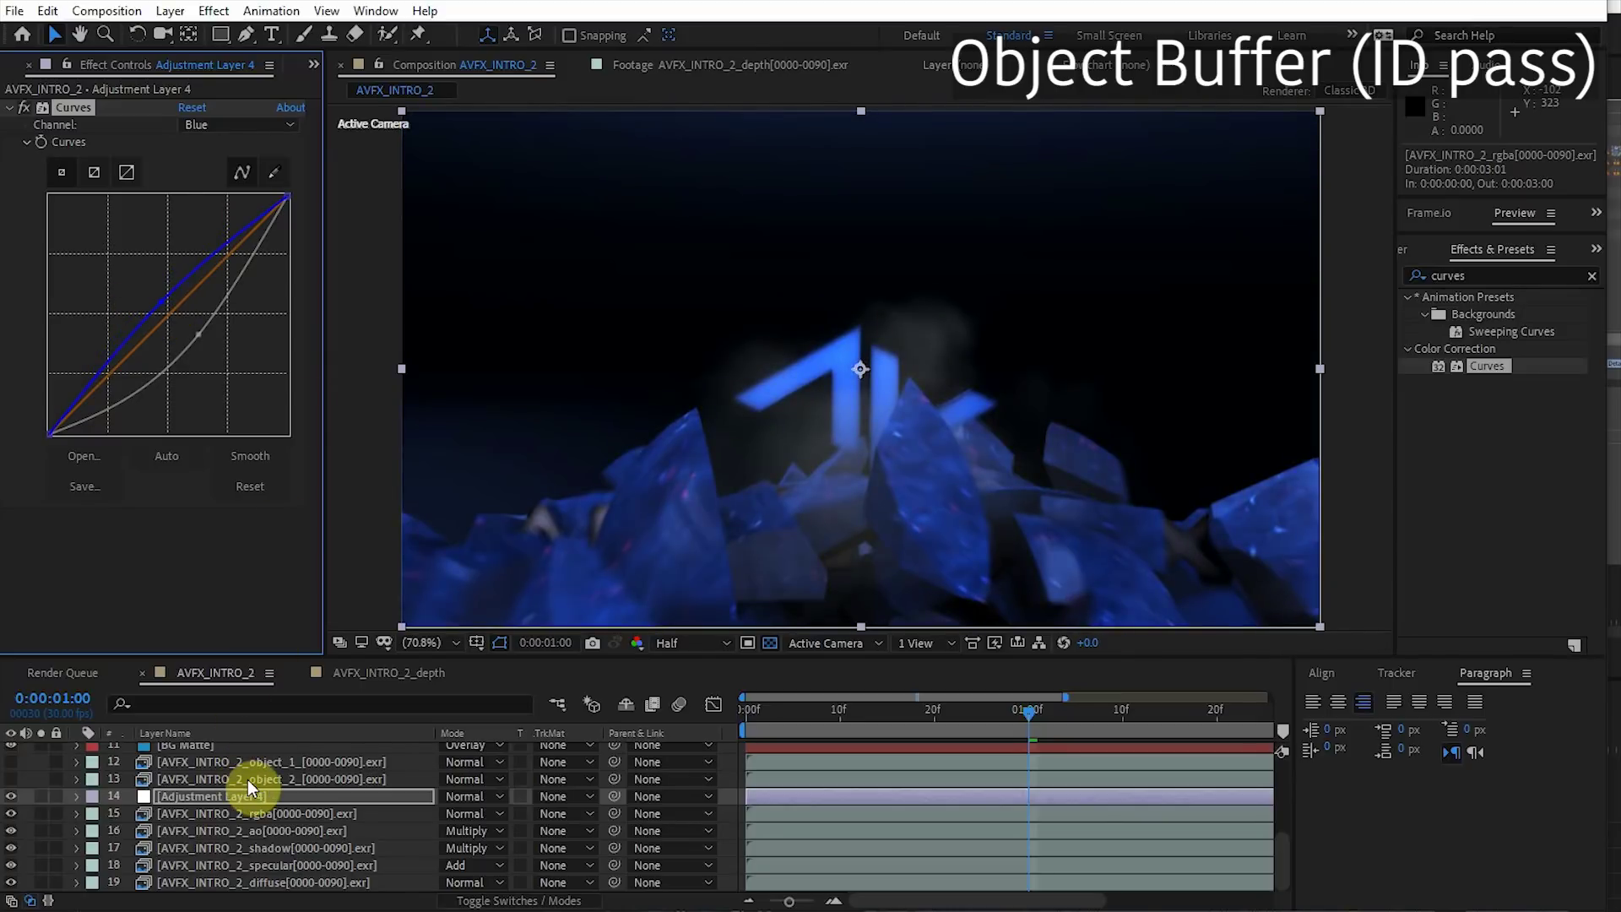
# Set the adjustment layer's track matte to Luma using the object_2 layer.
pyautogui.click(154, 775)
pyautogui.click(12, 779)
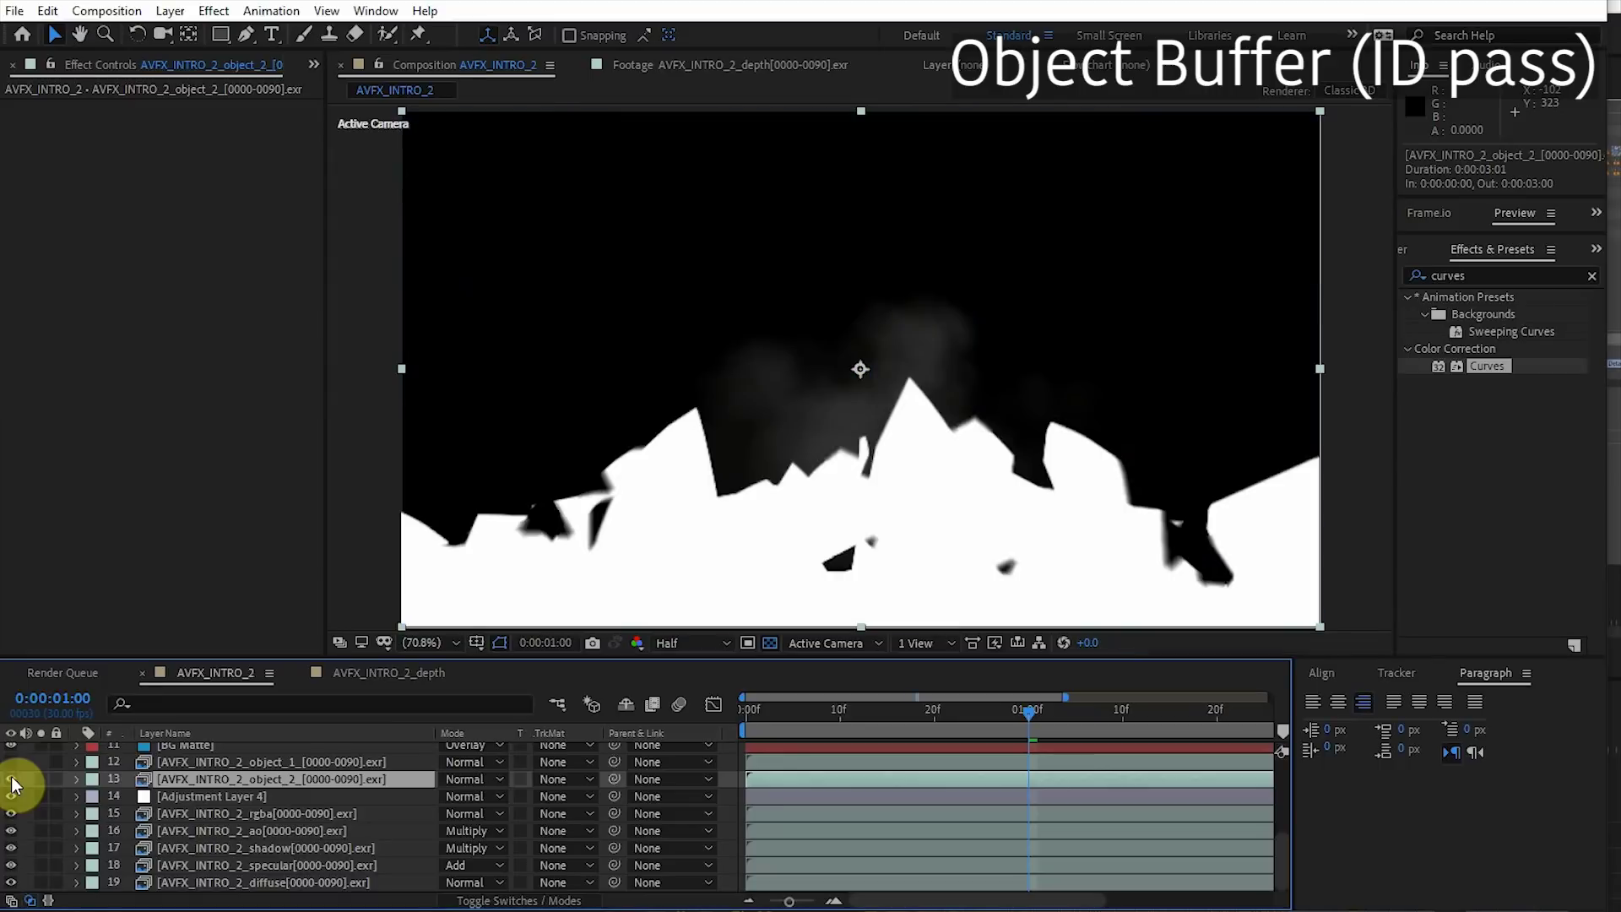
pyautogui.click(12, 778)
pyautogui.moveTo(207, 795)
pyautogui.mouseDown()
pyautogui.moveTo(218, 770)
pyautogui.moveTo(217, 788)
pyautogui.mouseUp()
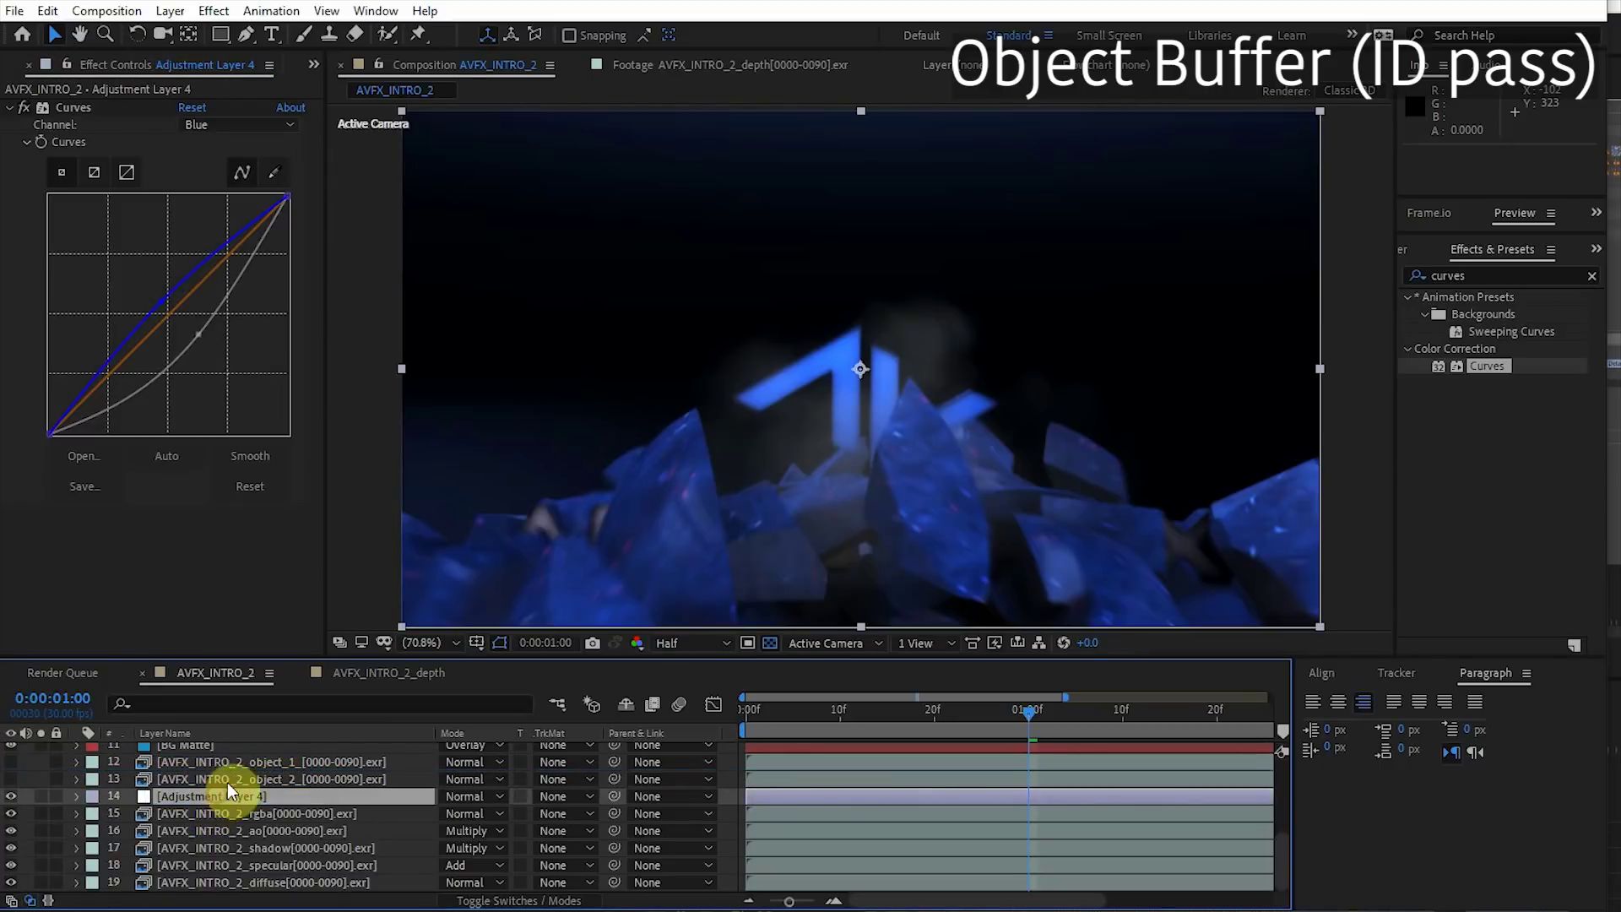
pyautogui.click(315, 780)
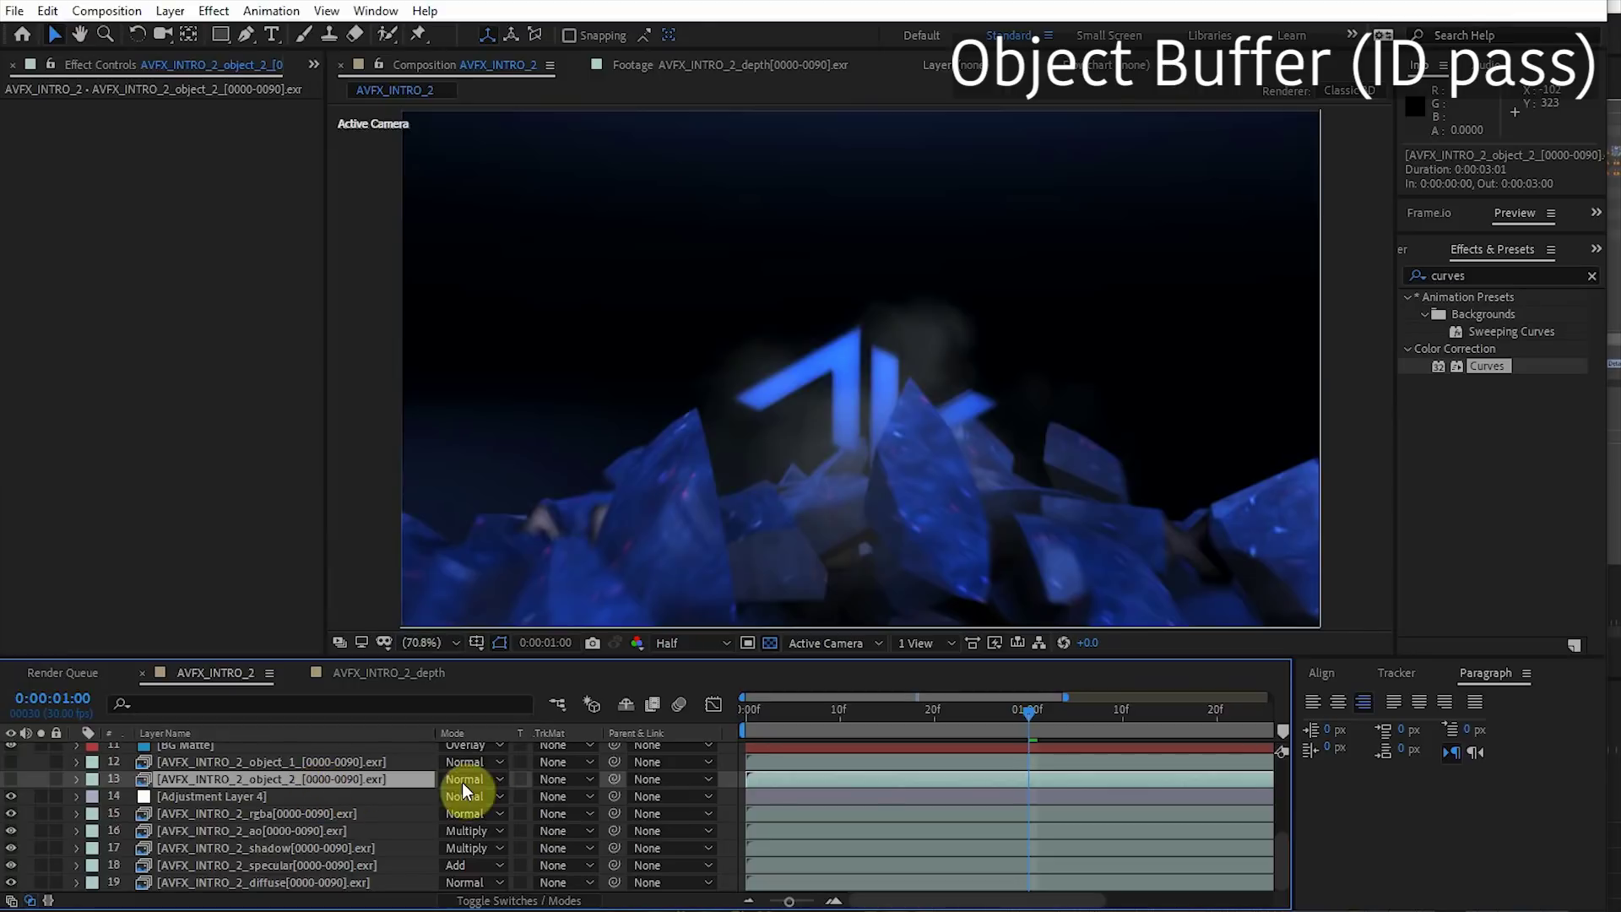
pyautogui.click(169, 796)
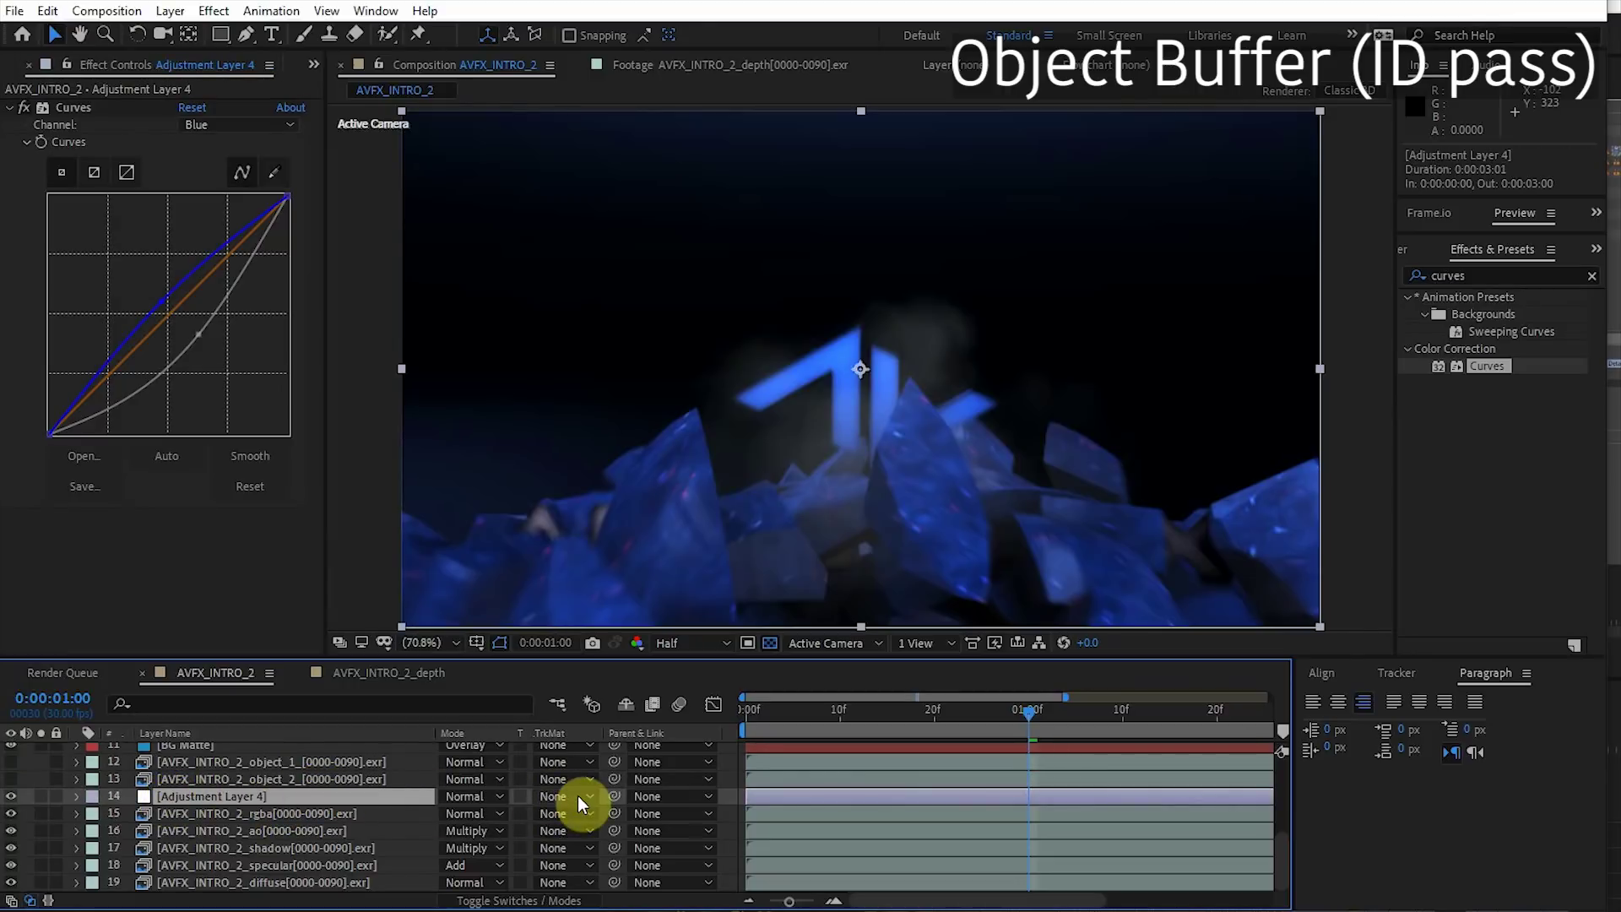
pyautogui.click(557, 900)
pyautogui.press('F4')
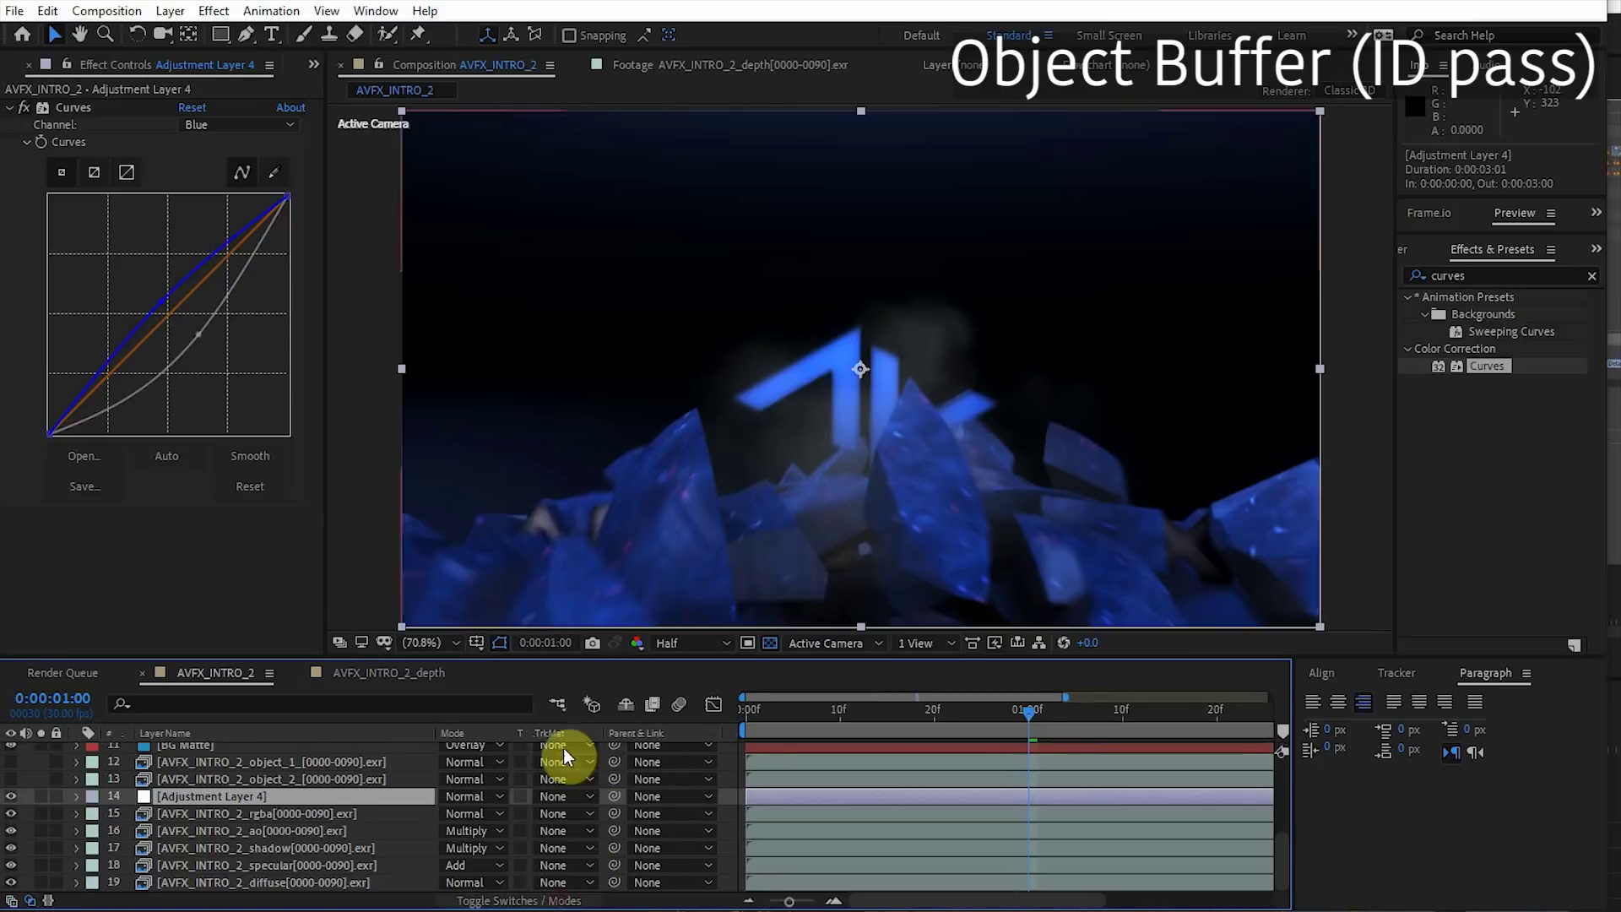
pyautogui.click(562, 796)
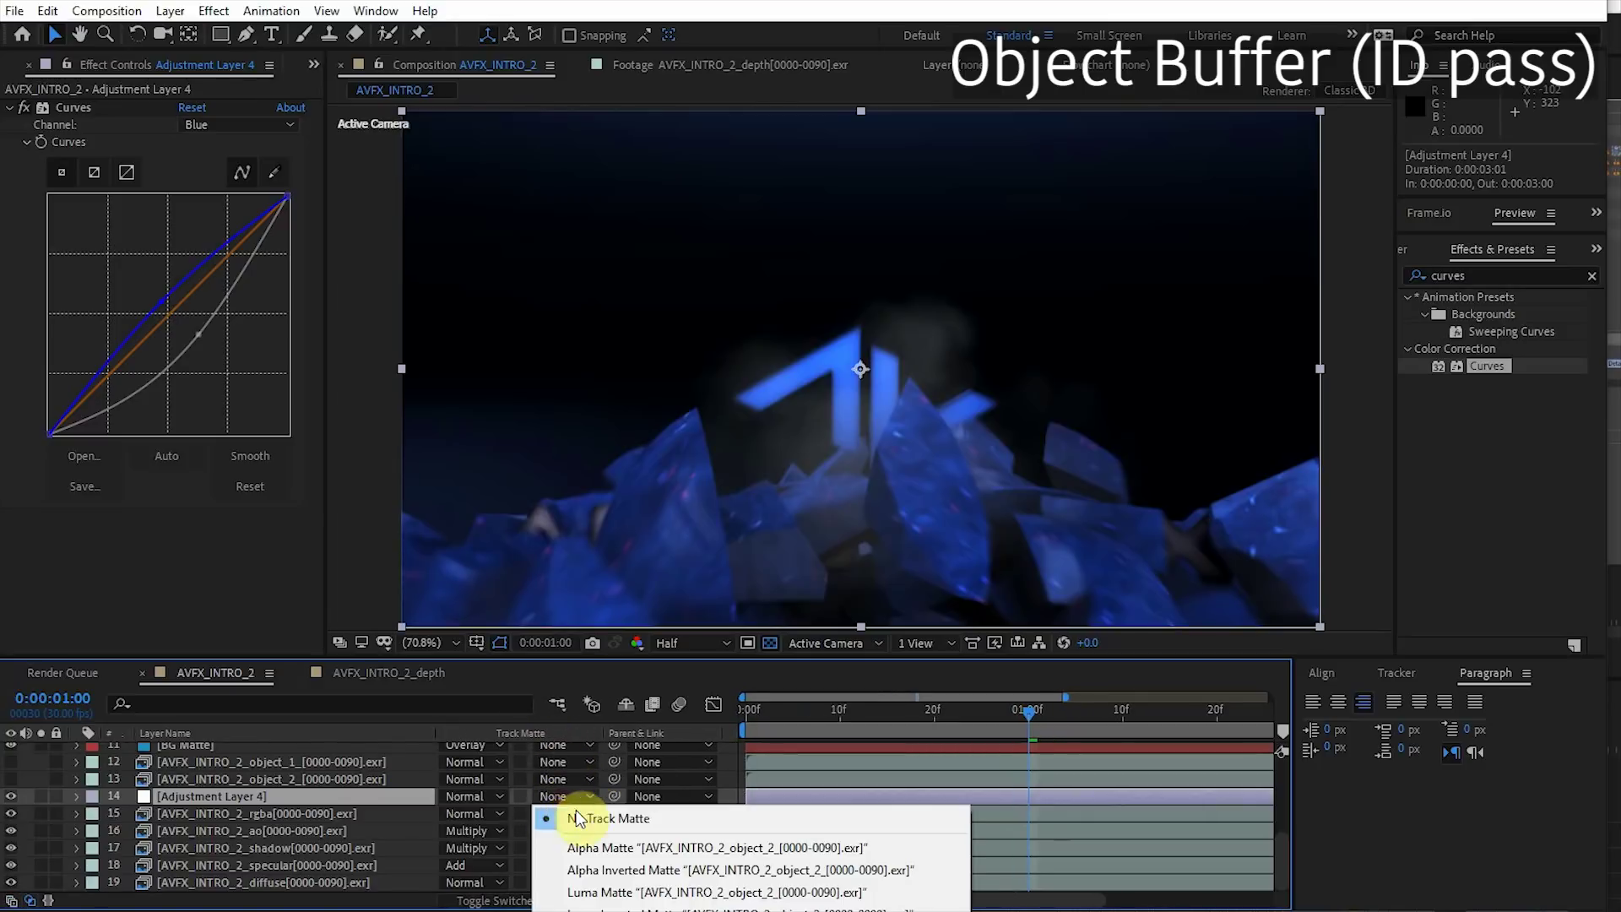
pyautogui.click(627, 892)
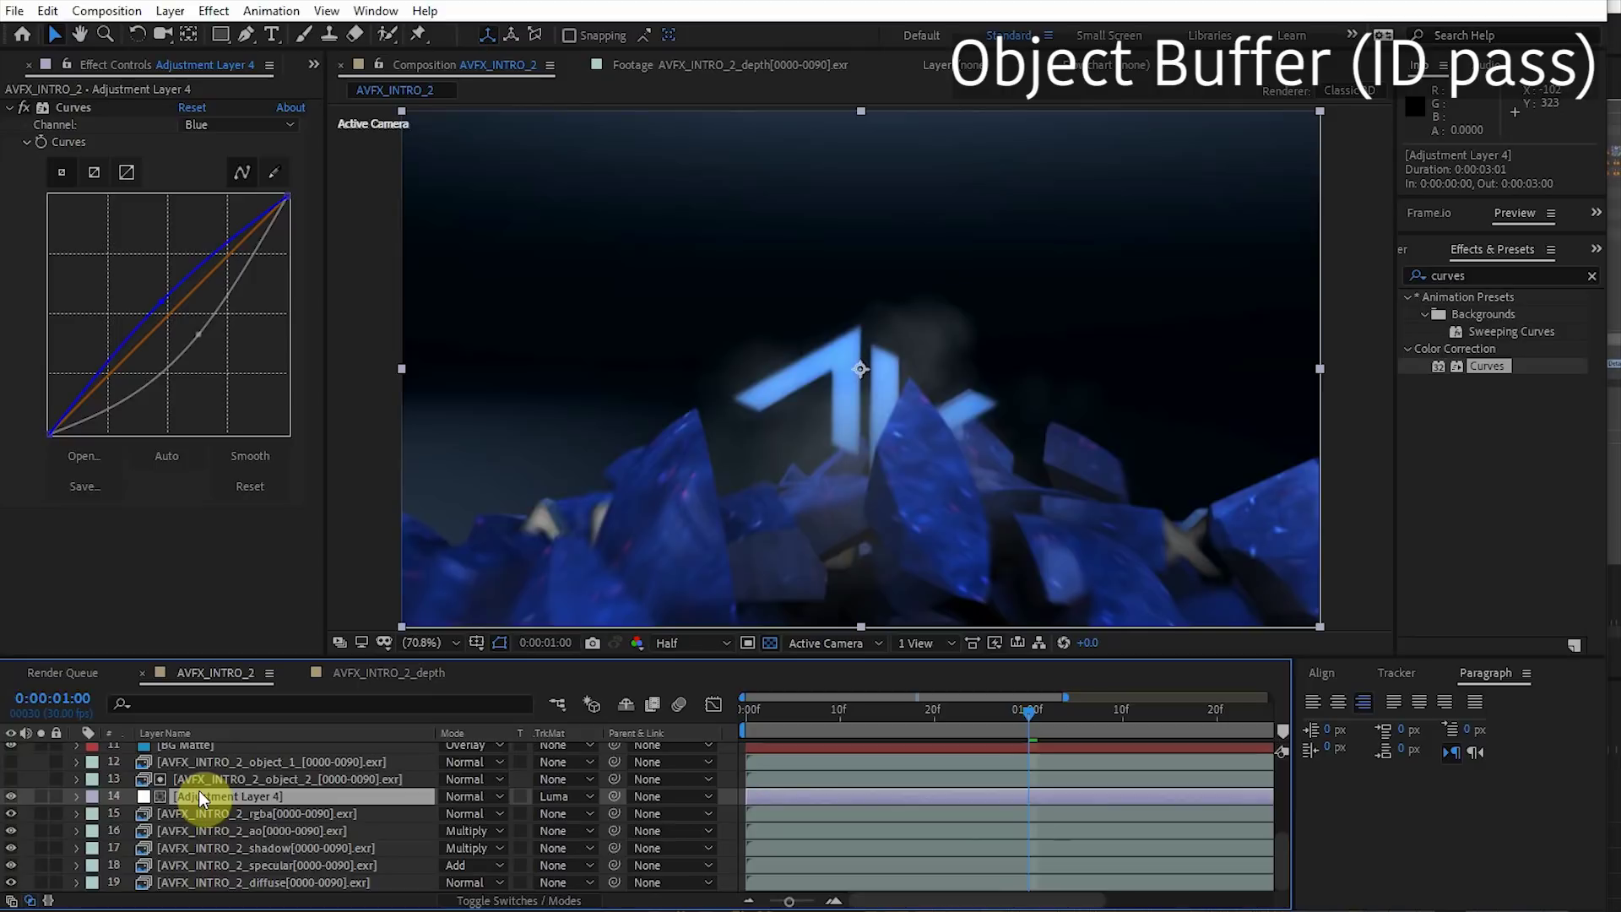
# Compare the matted blue grade on and off against the object_2 ID matte.
pyautogui.click(118, 780)
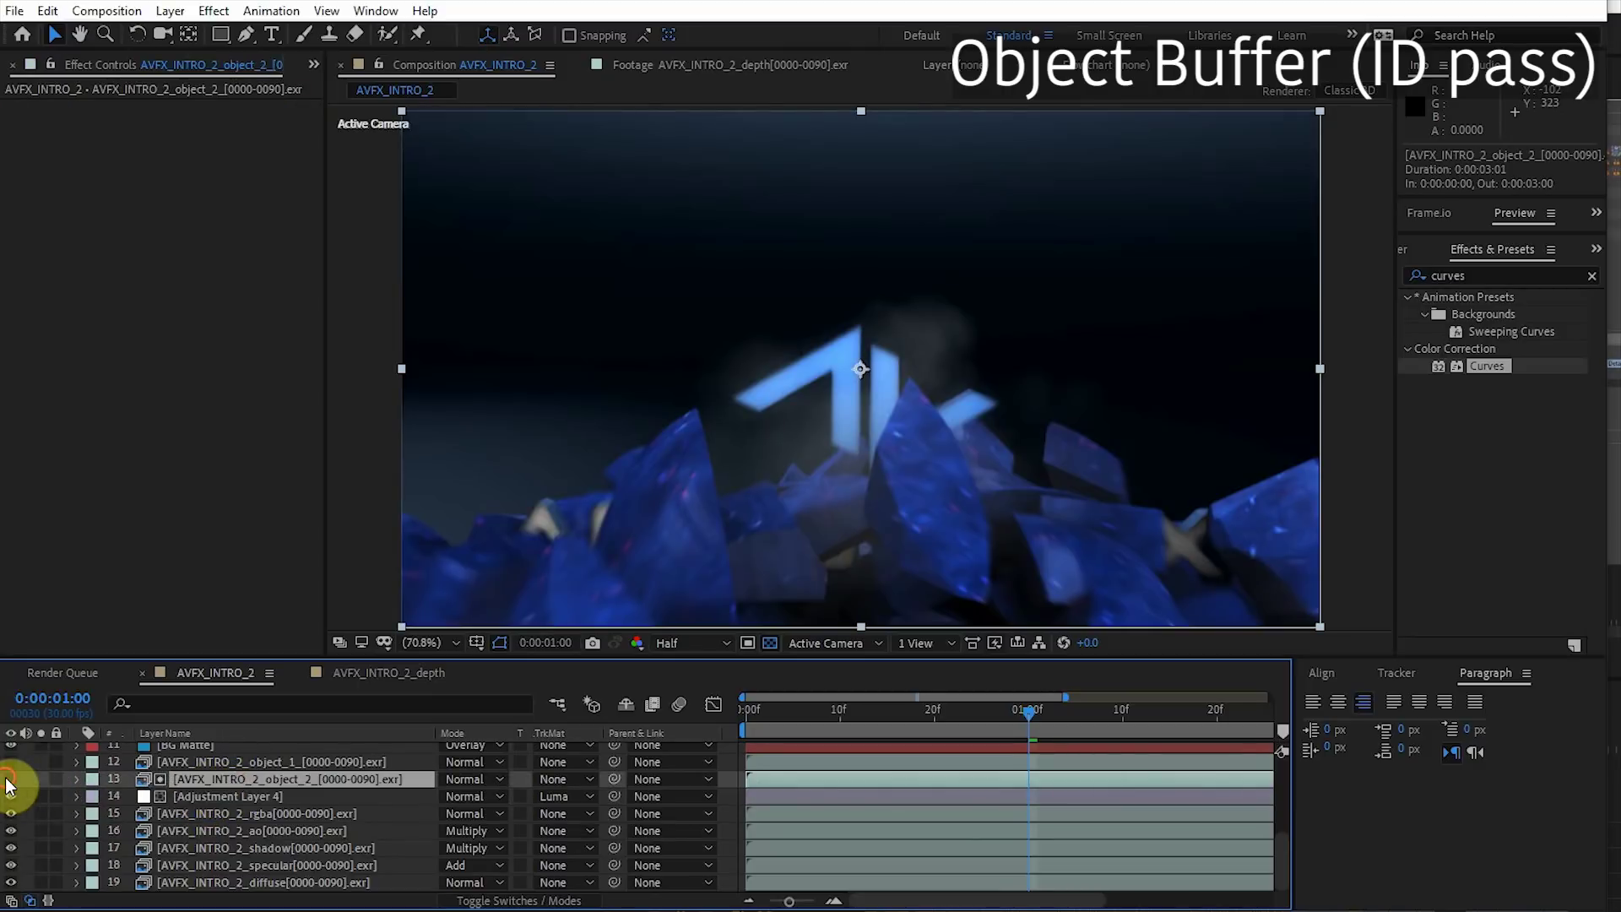
pyautogui.click(11, 779)
pyautogui.click(10, 779)
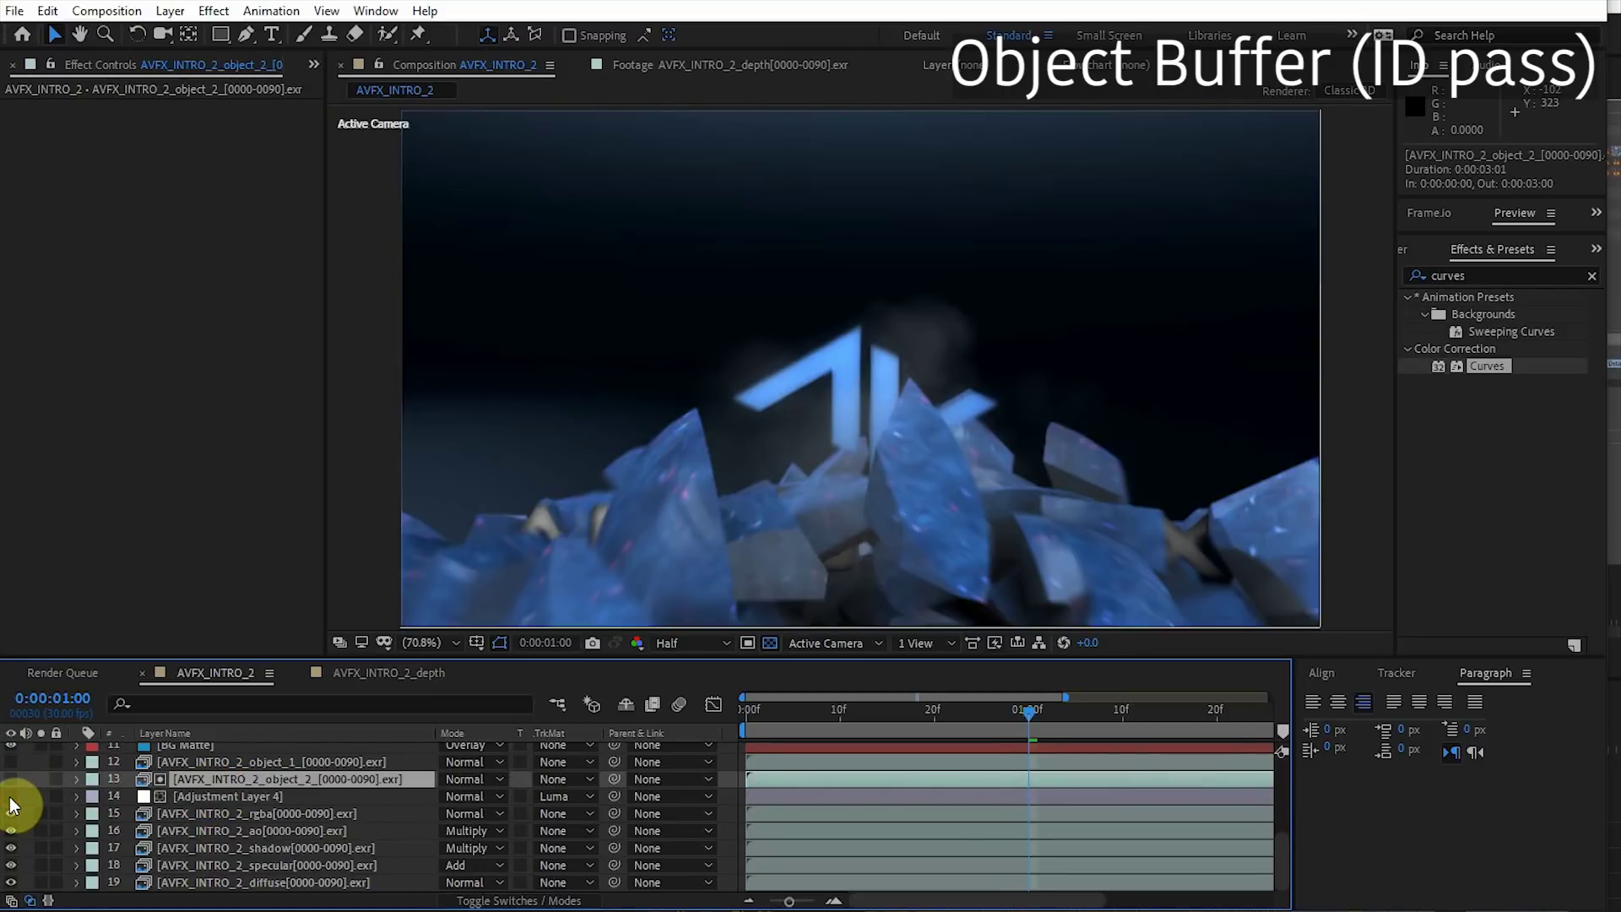
pyautogui.click(10, 796)
pyautogui.click(10, 796)
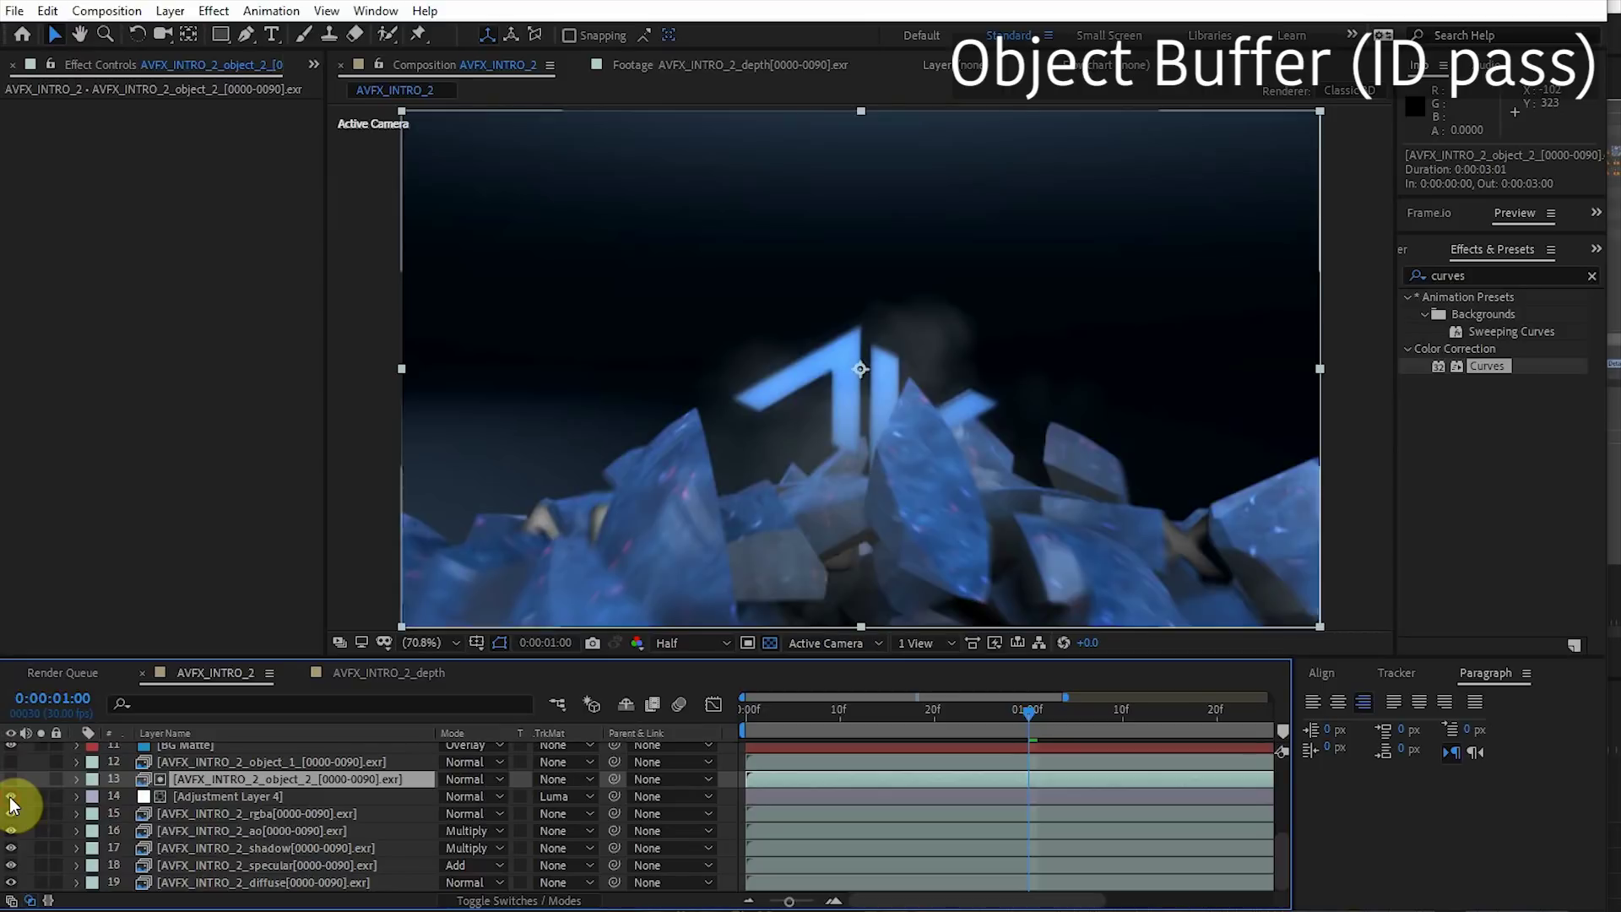
pyautogui.click(10, 796)
pyautogui.click(214, 798)
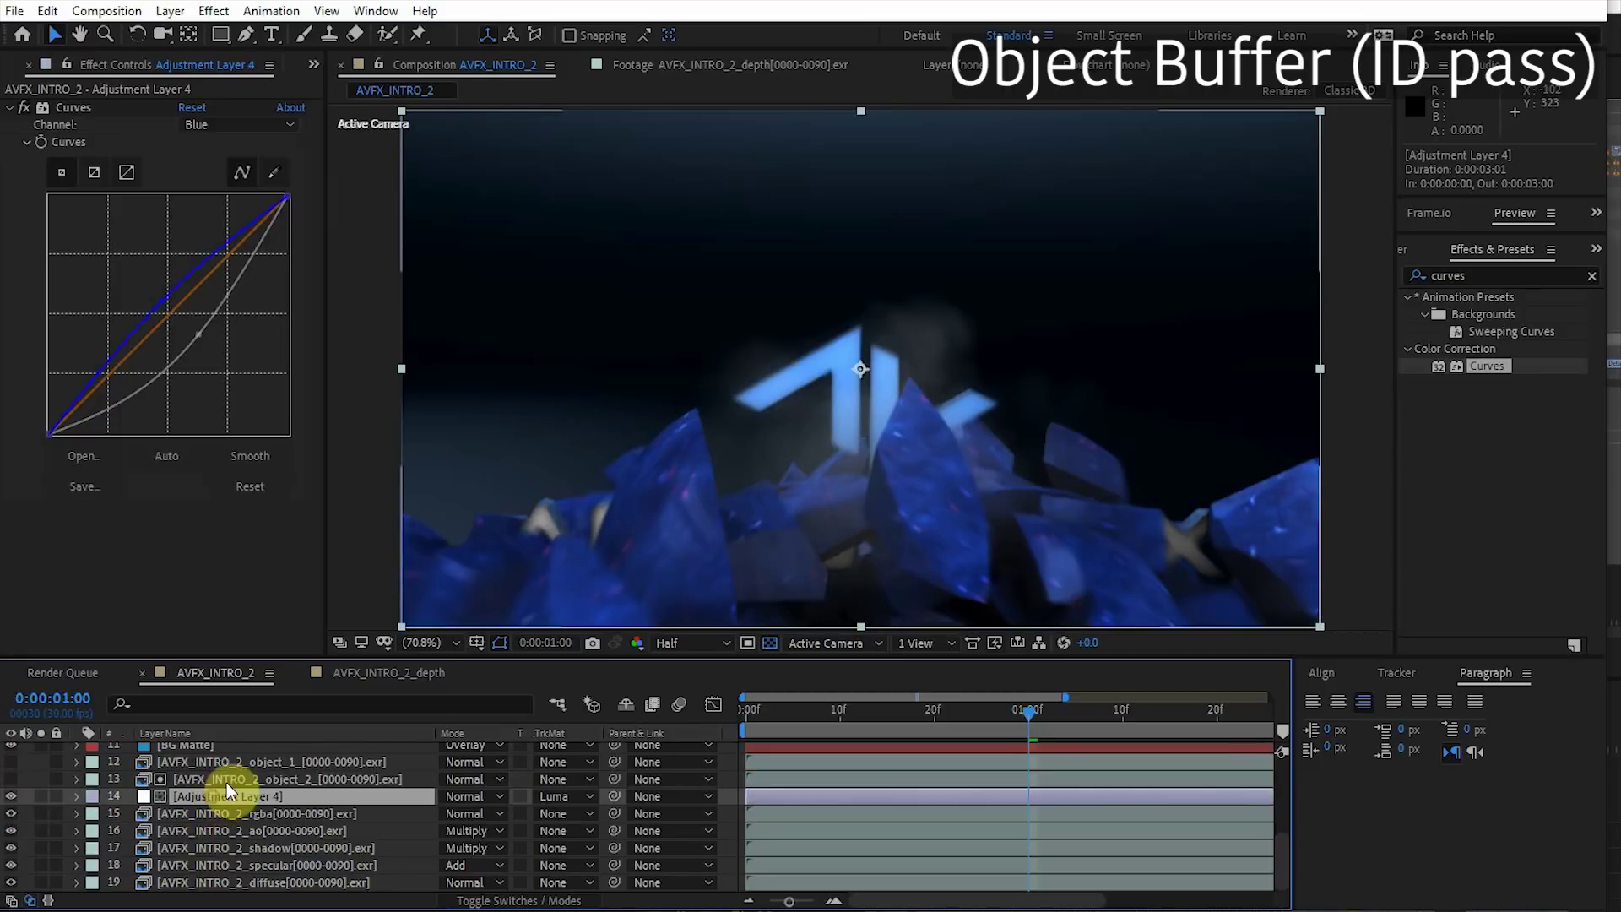
pyautogui.click(11, 780)
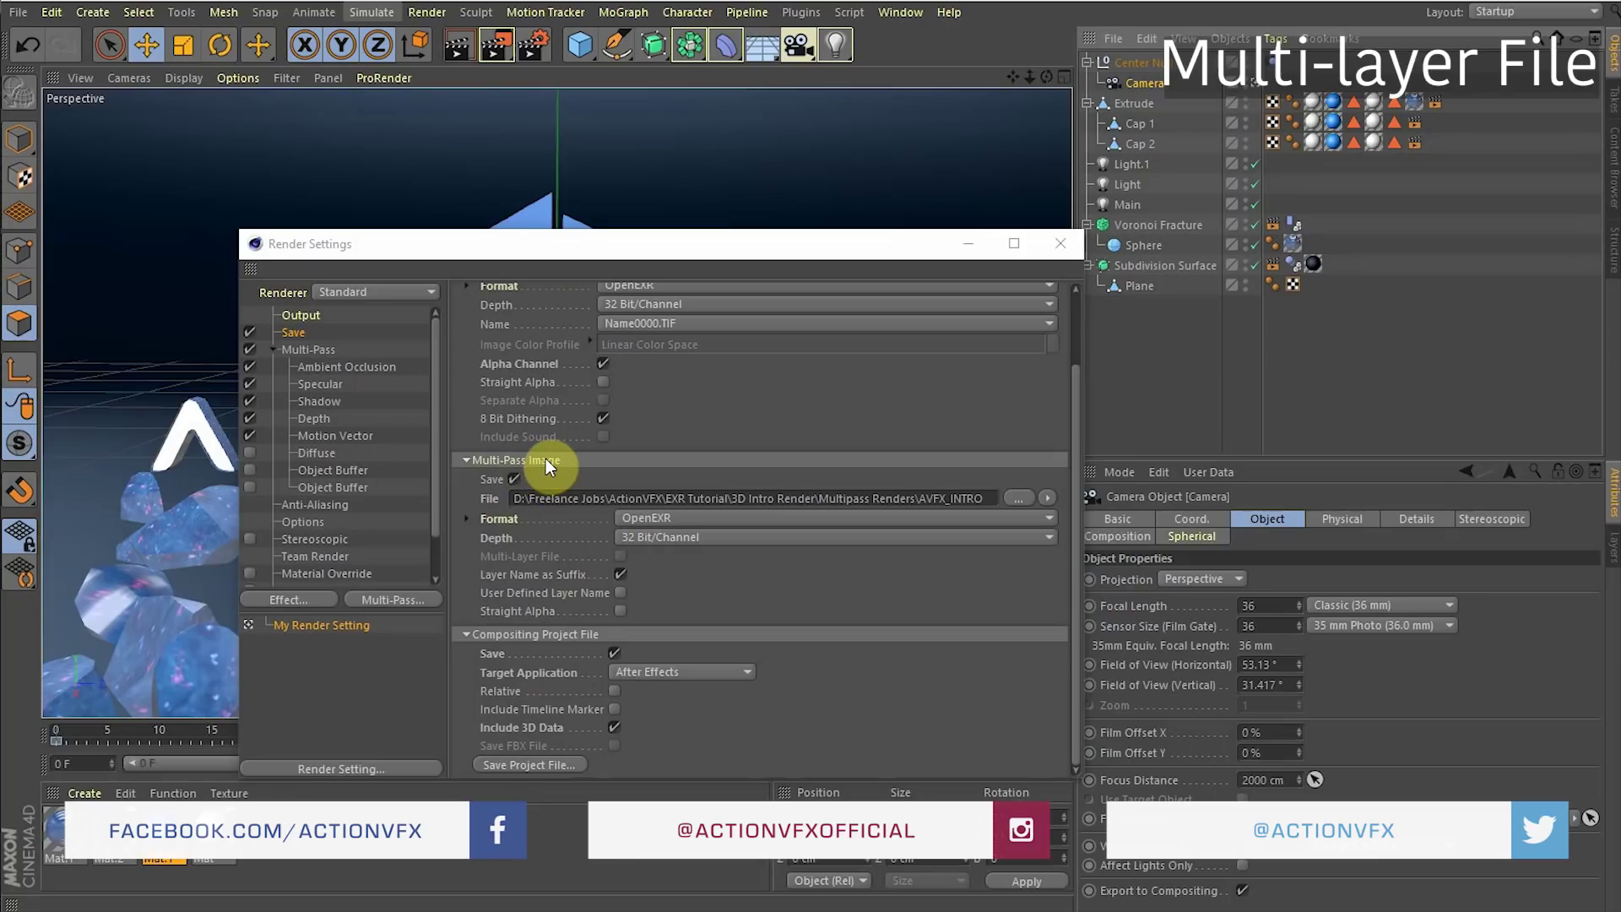
# Uncheck Compositing Project File Save and enable Multi-Layer File for the multi-pass image.
pyautogui.click(612, 653)
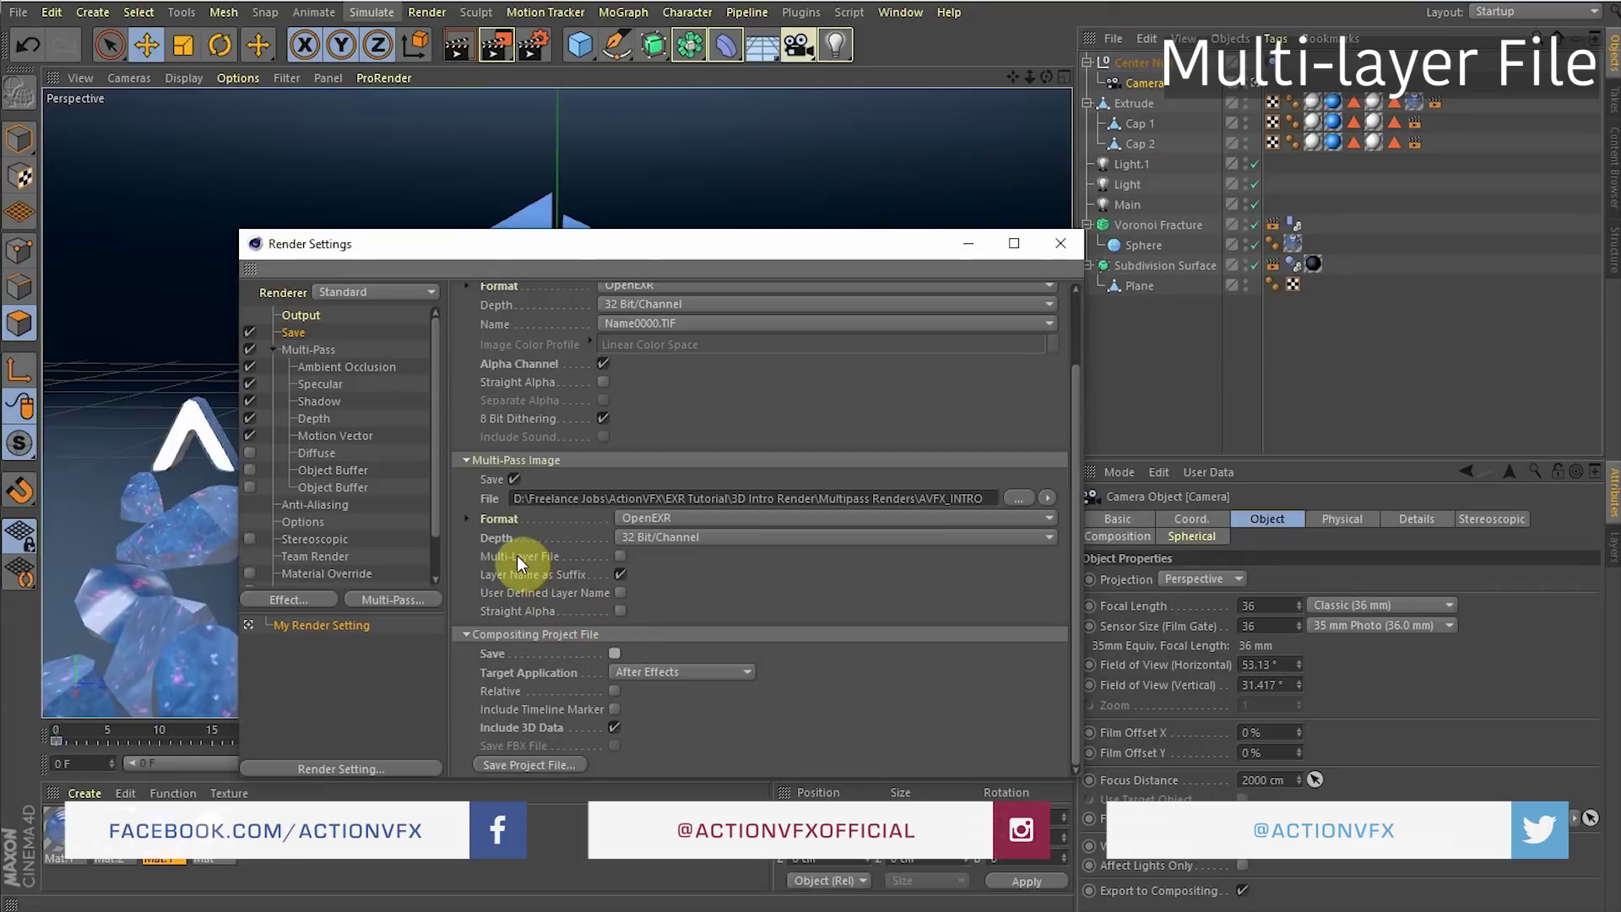
pyautogui.click(619, 558)
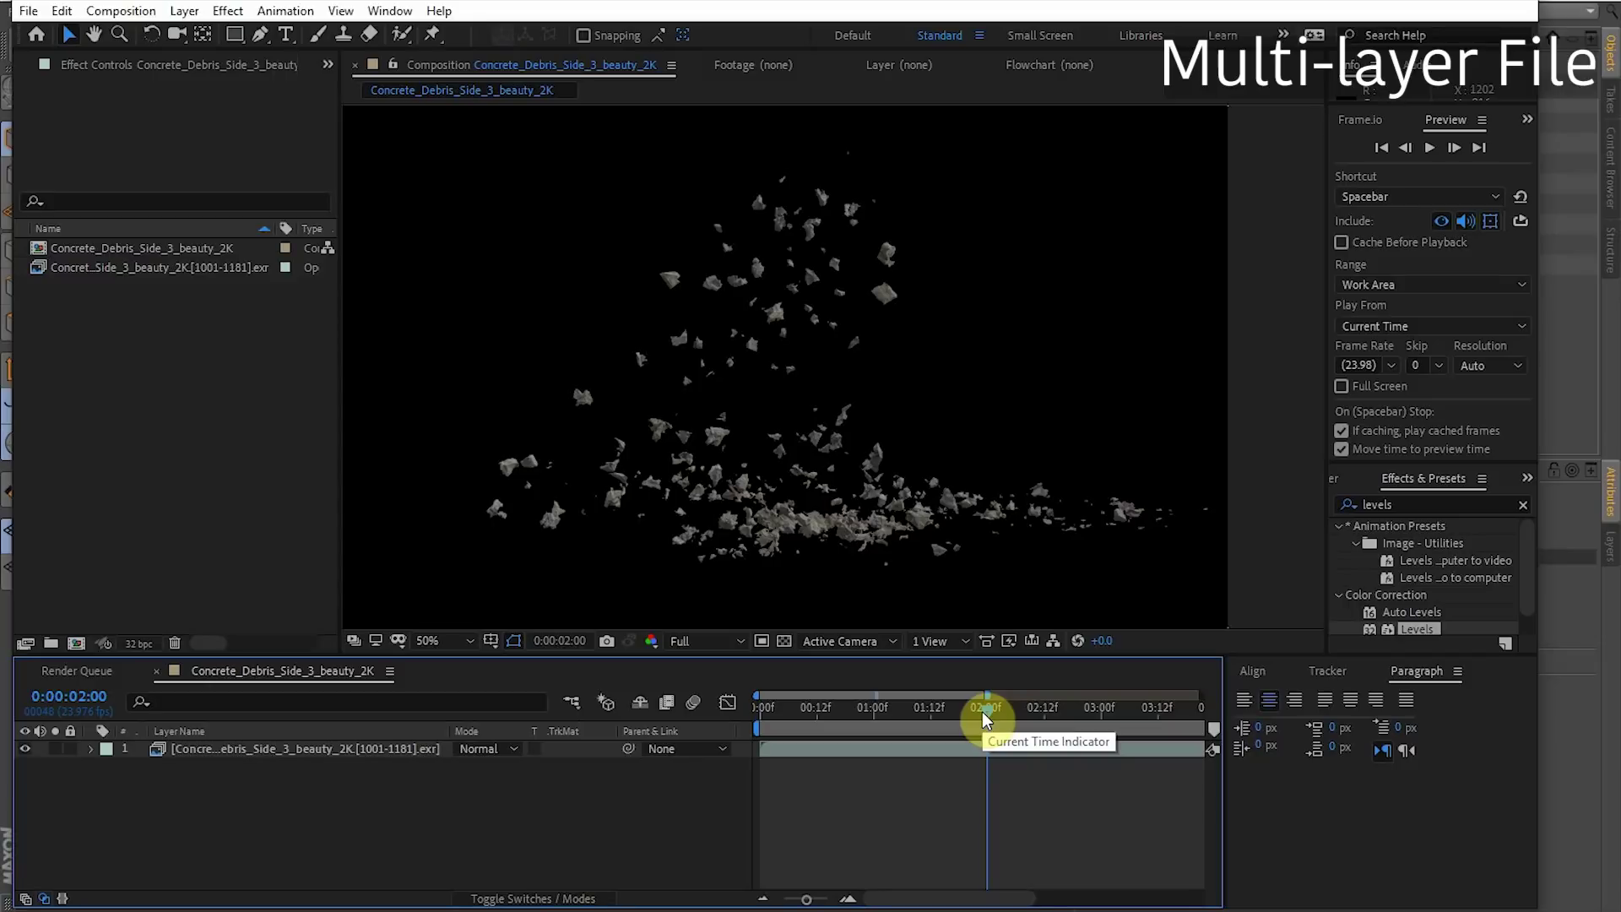
# Apply EXtractoR to the debris EXR layer and set it to extract the depth layer.
pyautogui.moveTo(965, 716); pyautogui.dragTo(927, 716)
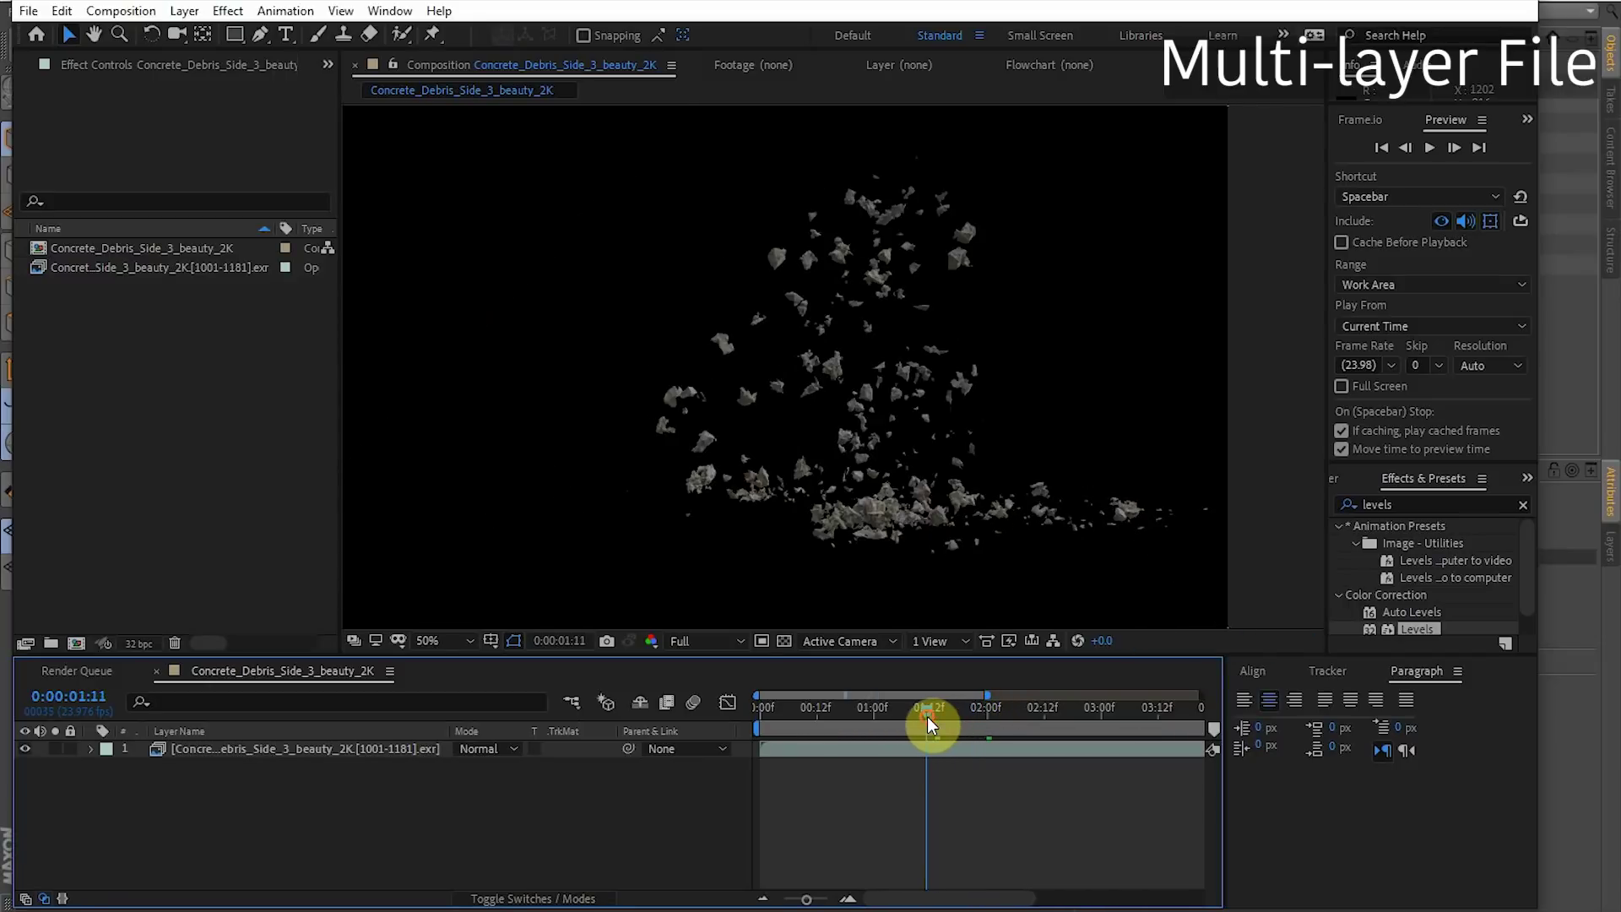
pyautogui.click(384, 745)
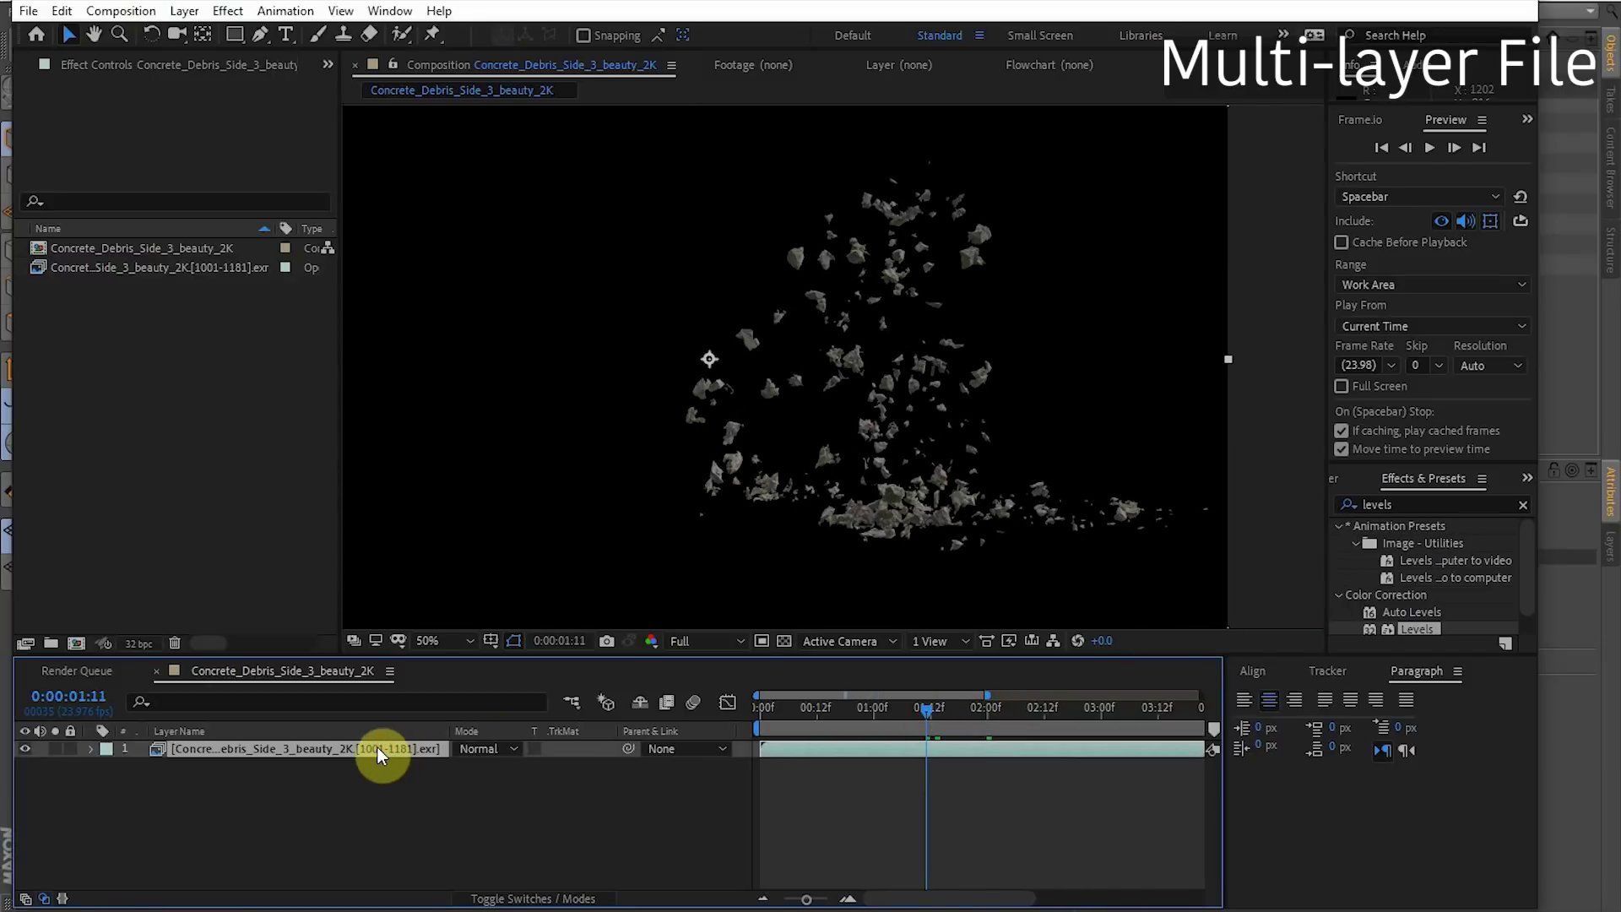
pyautogui.moveTo(841, 709); pyautogui.dragTo(940, 716)
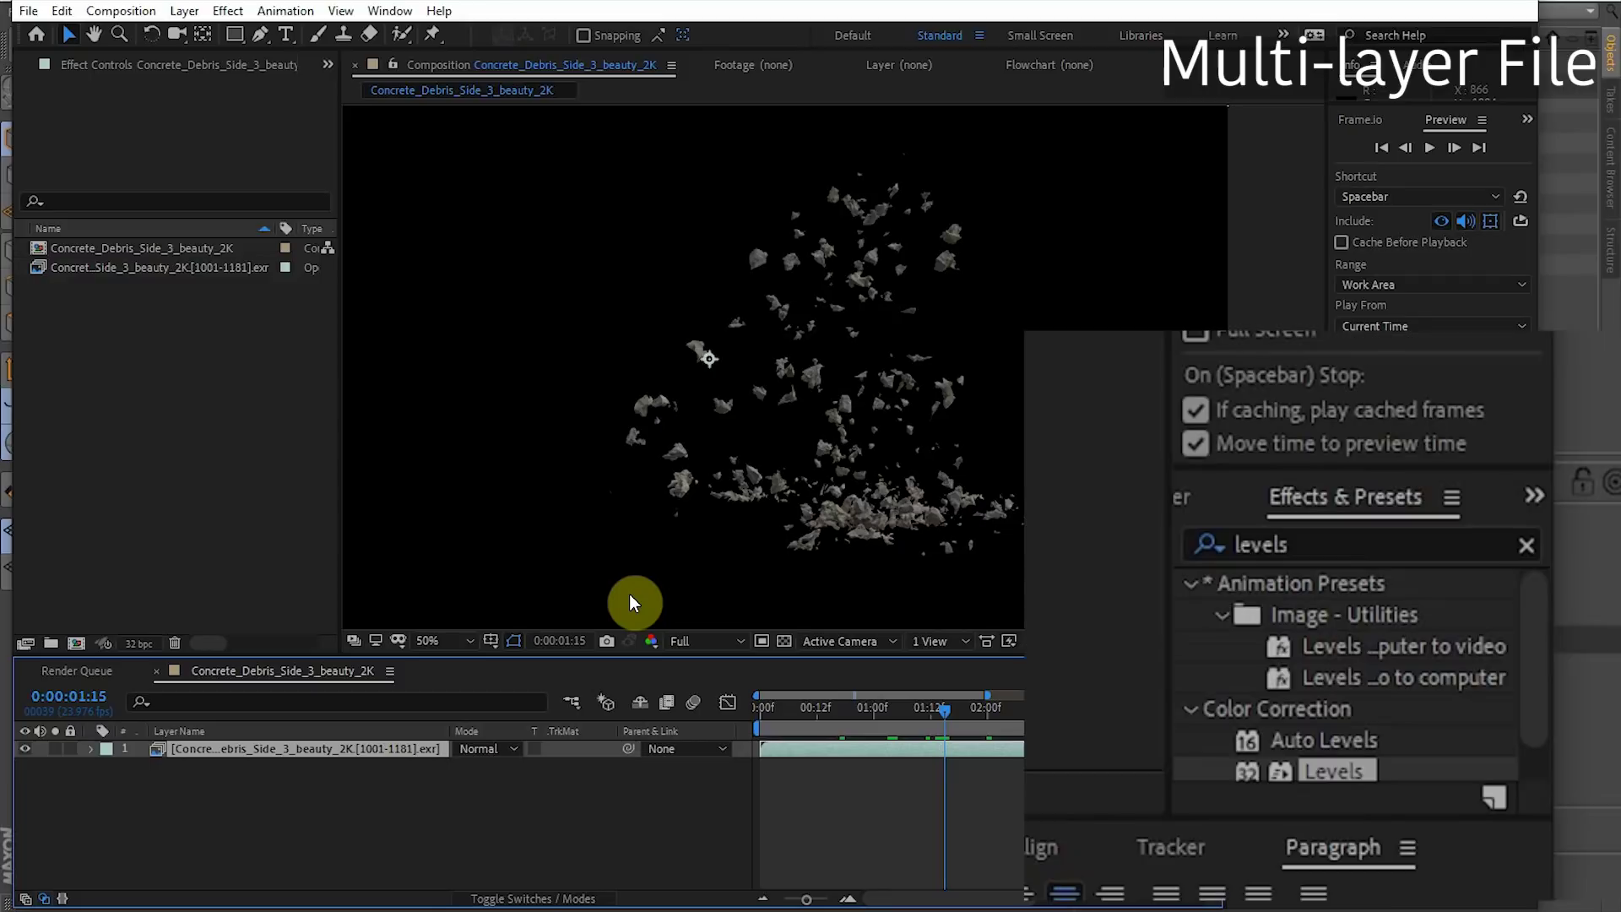
pyautogui.click(1364, 544)
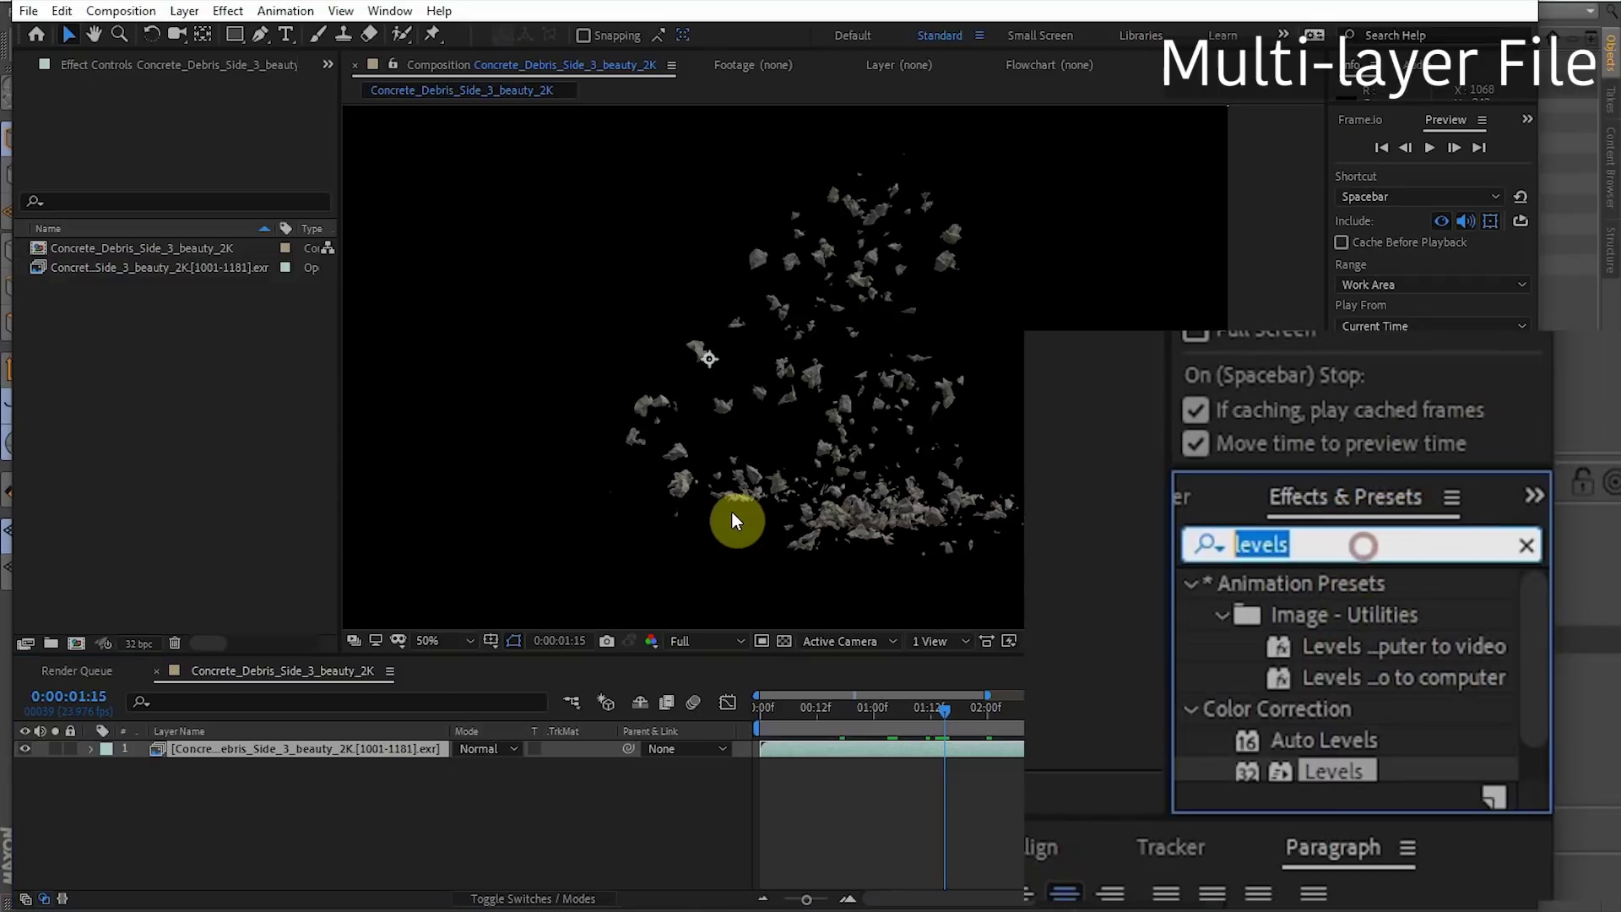
pyautogui.write('extrac')
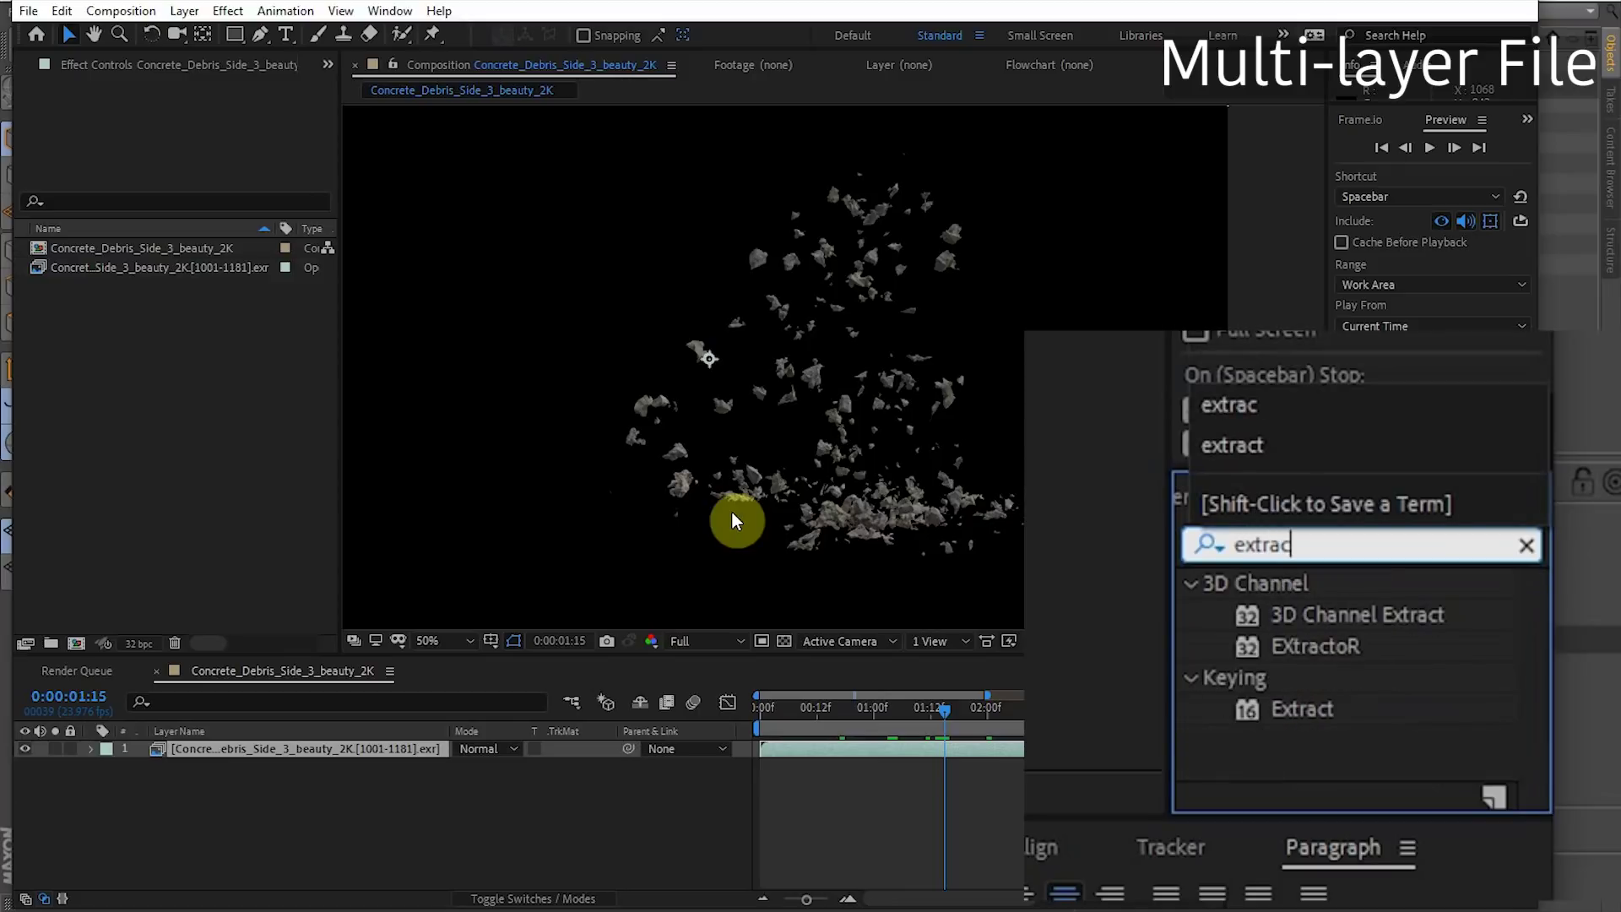
pyautogui.moveTo(1328, 644); pyautogui.dragTo(294, 752)
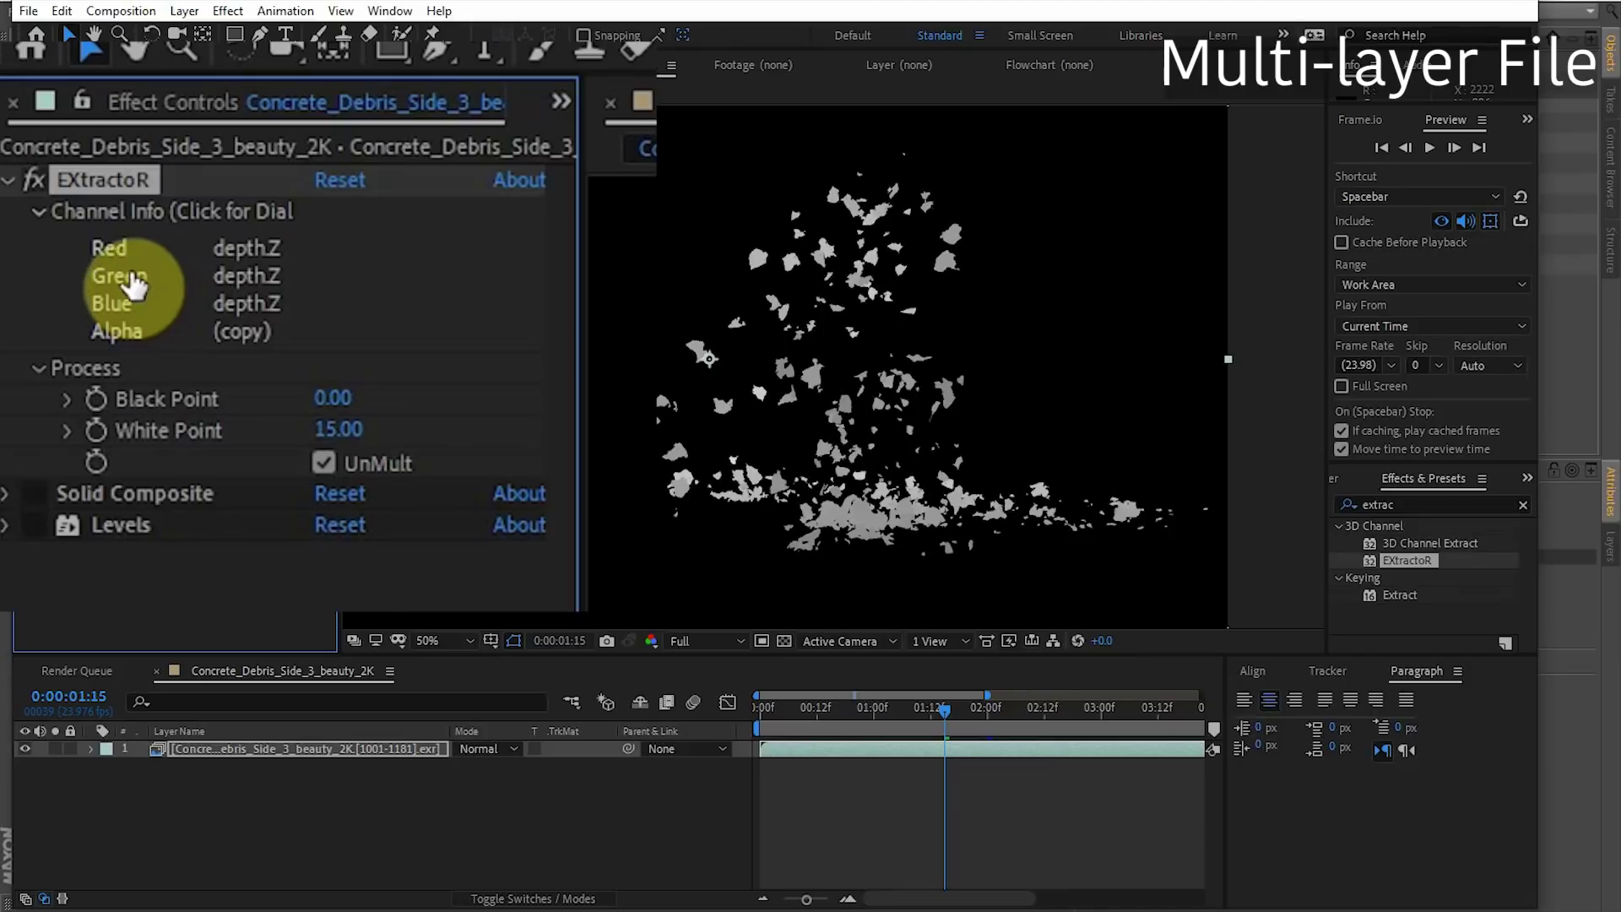
pyautogui.click(135, 284)
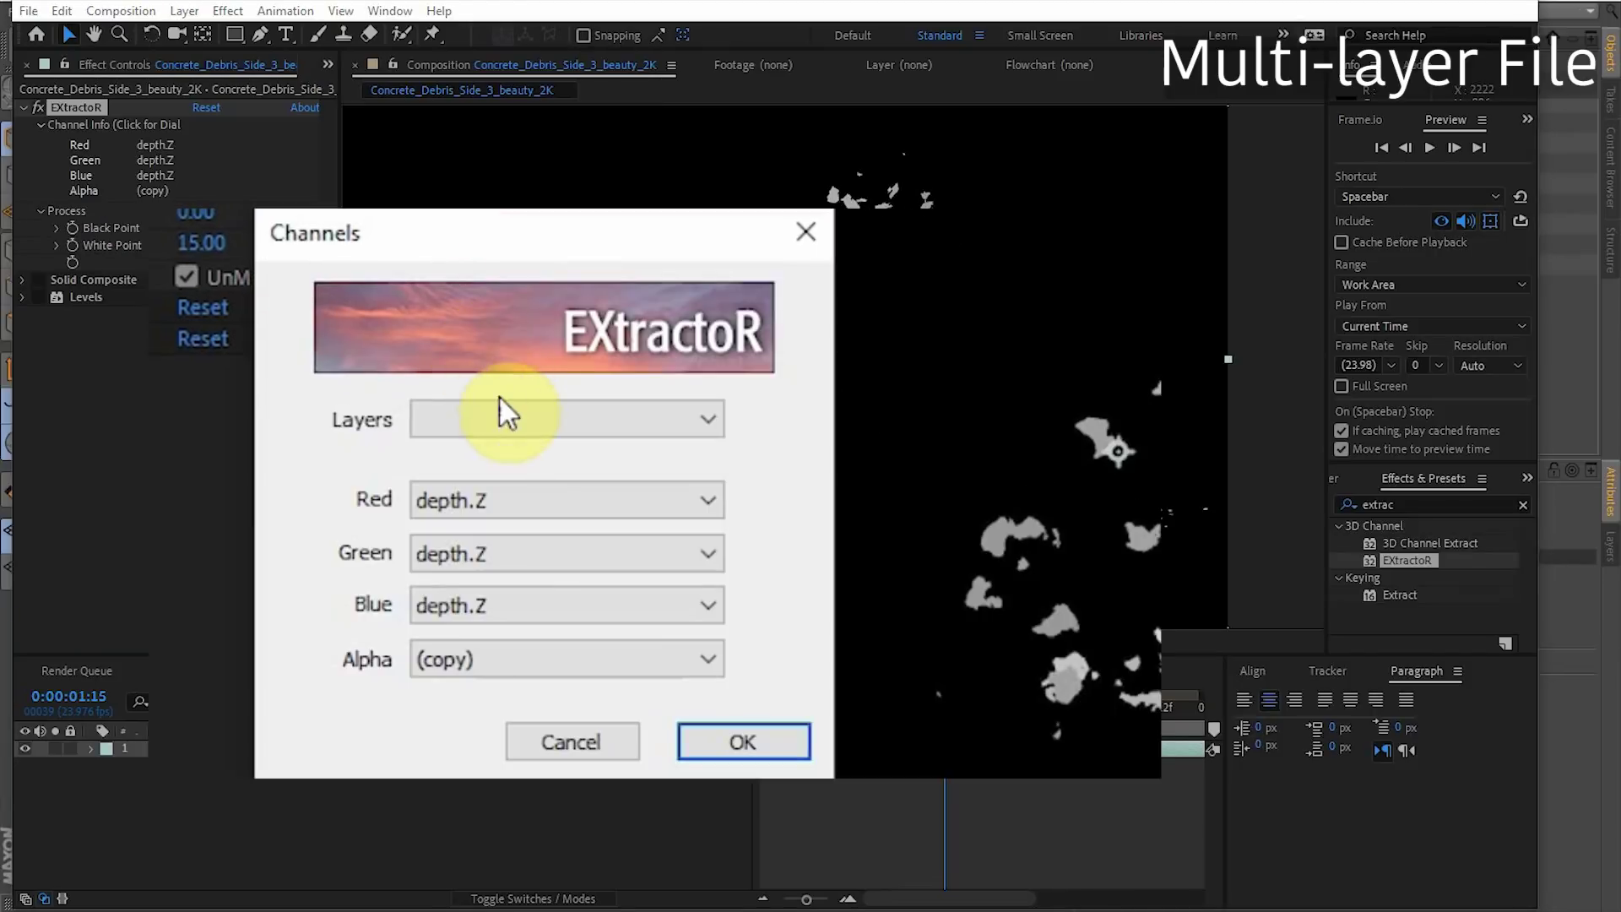
pyautogui.click(949, 511)
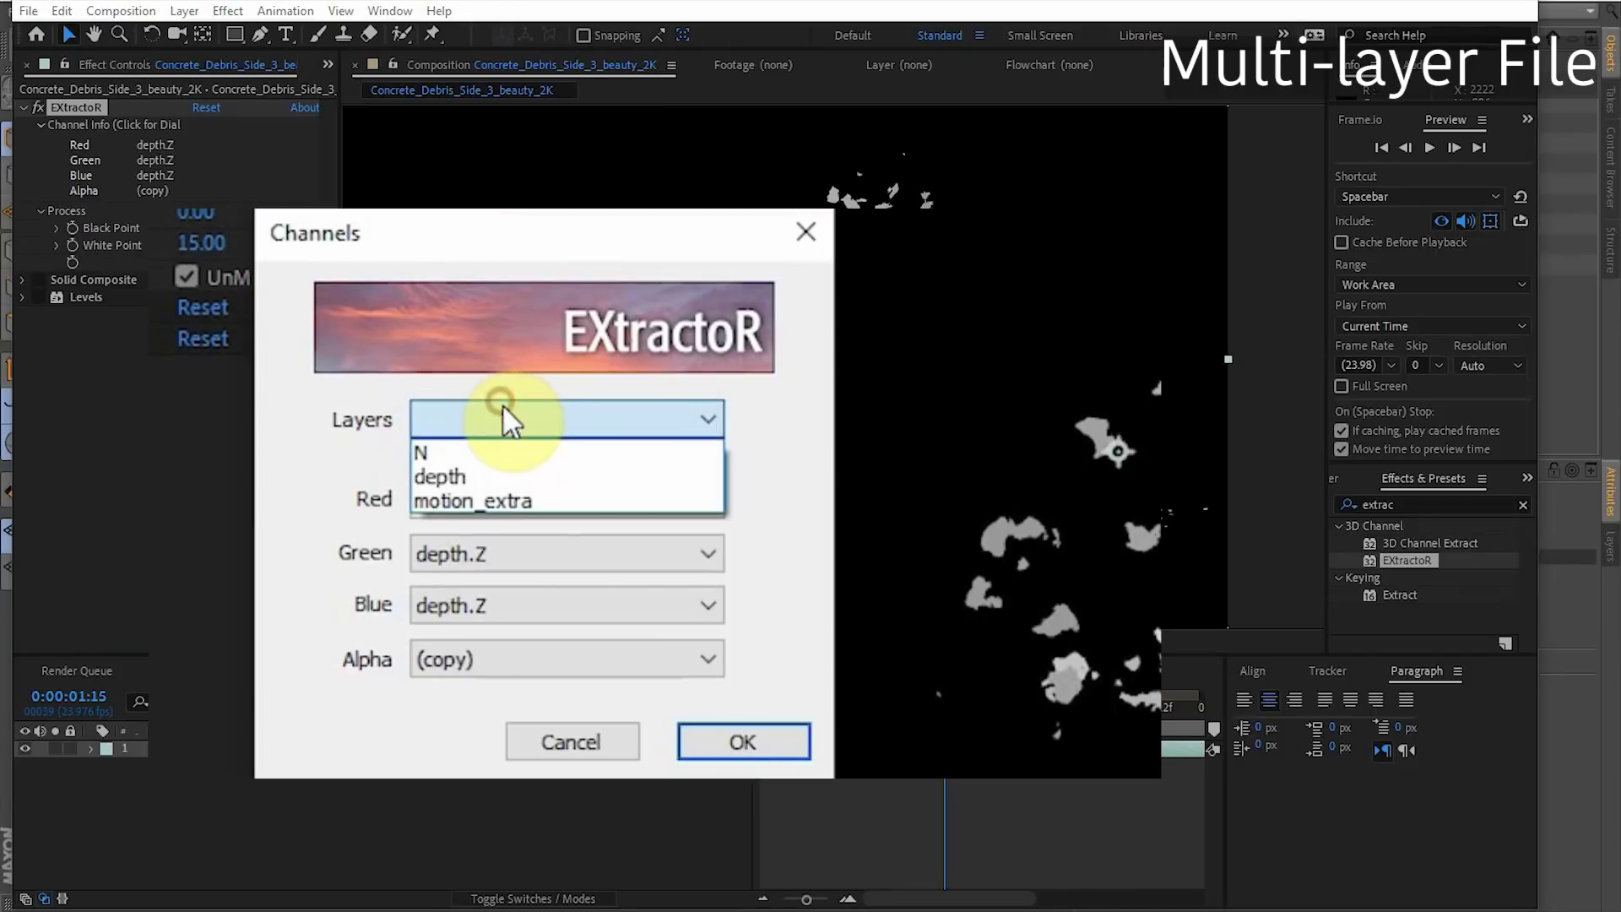
pyautogui.click(481, 475)
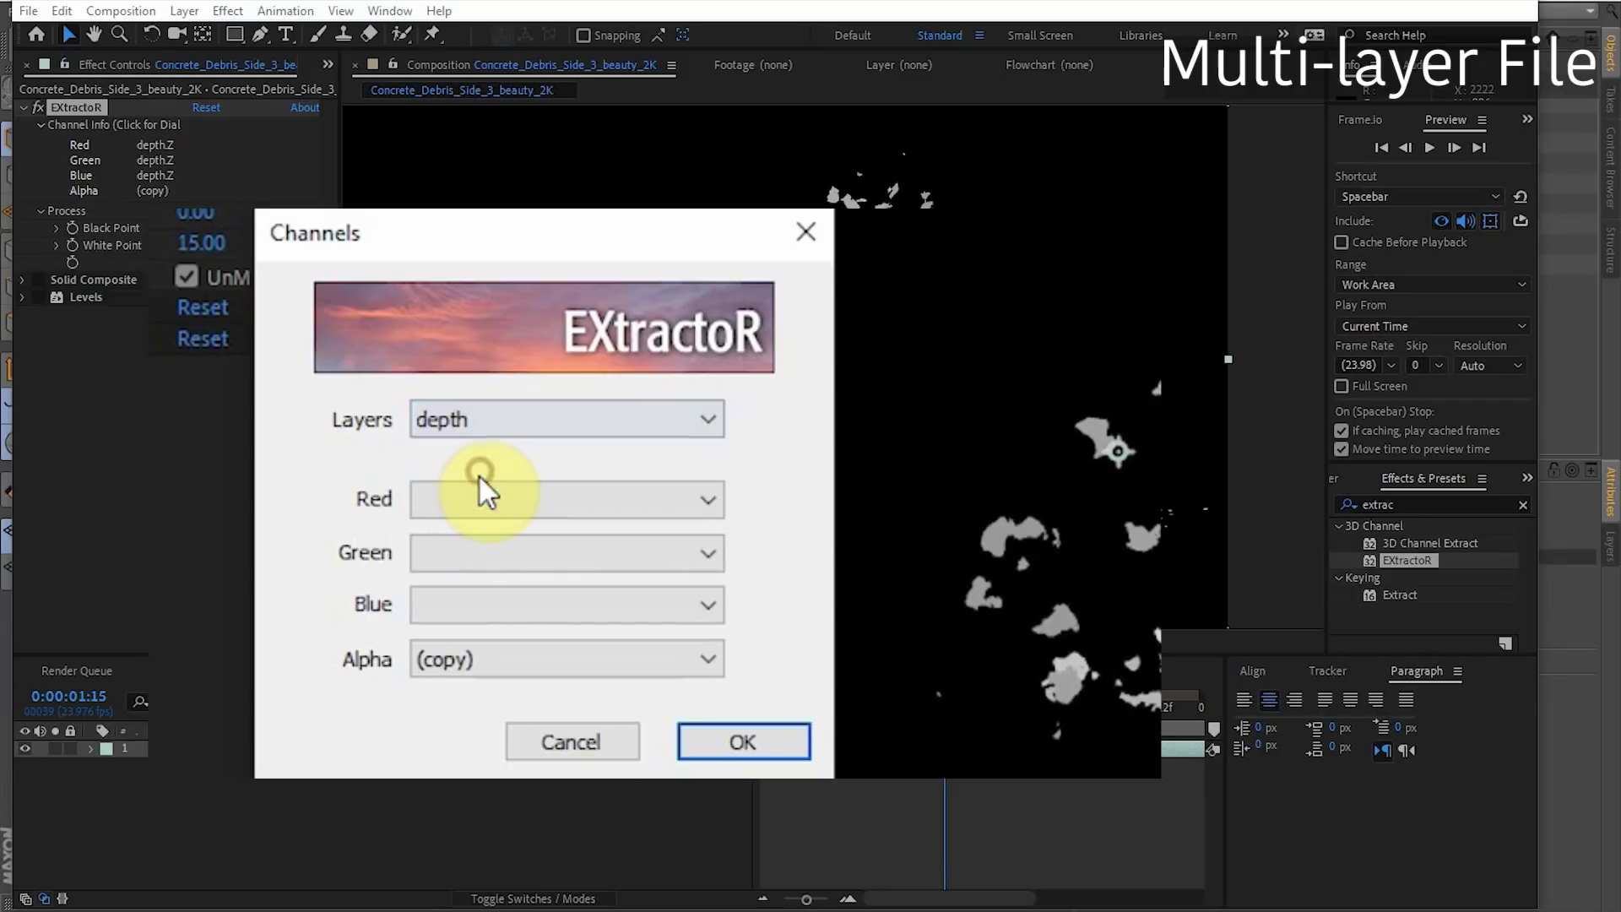
pyautogui.click(772, 738)
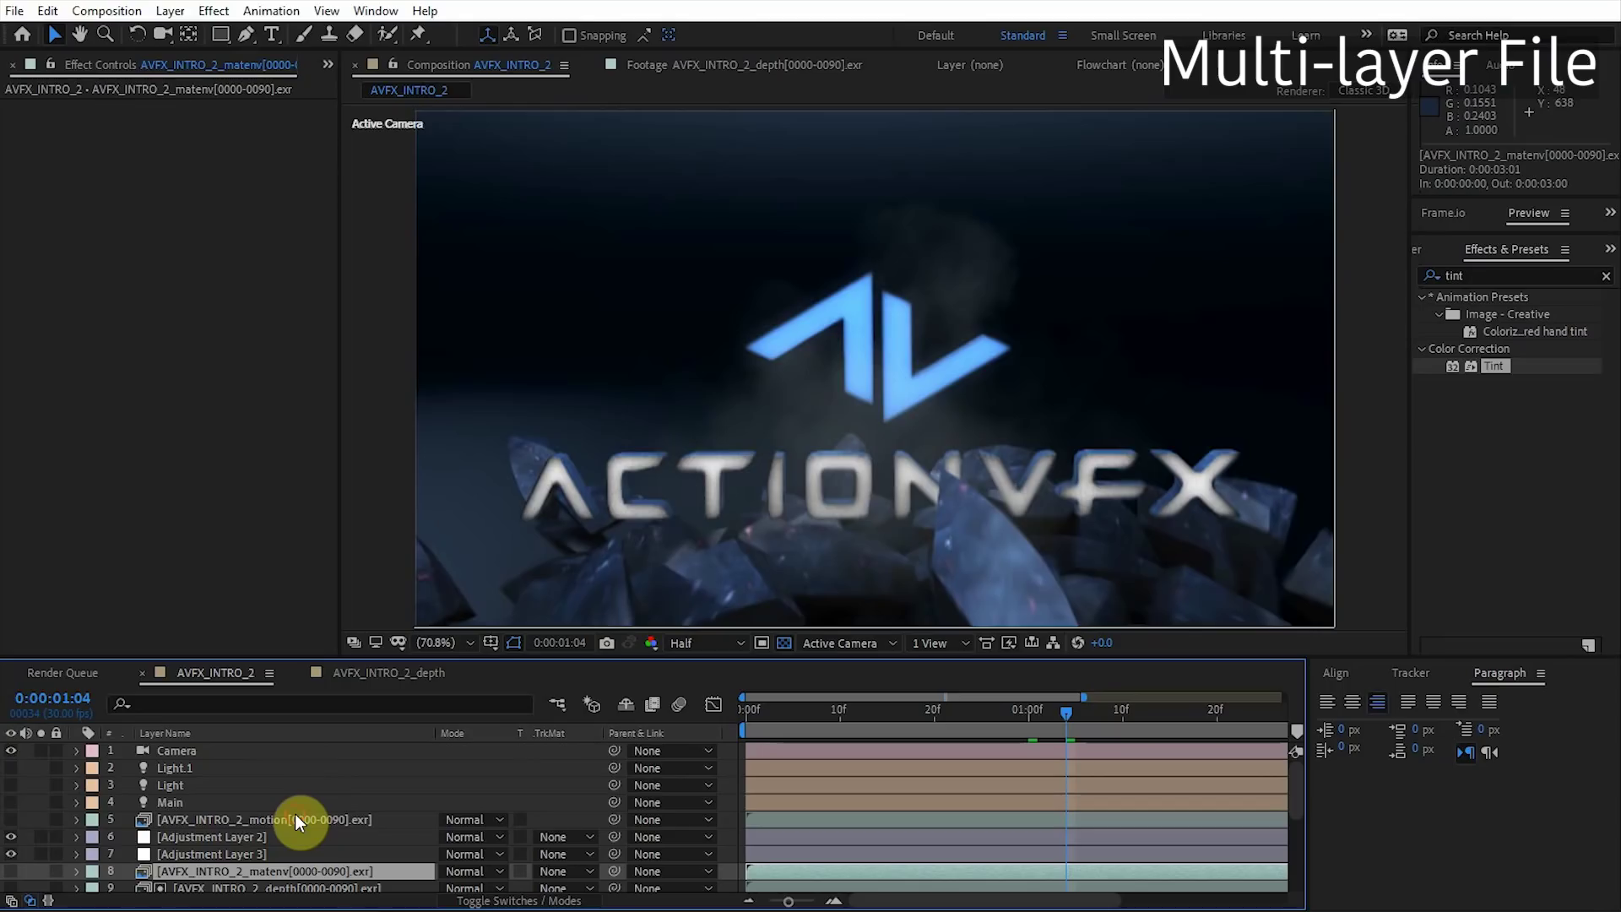
pyautogui.click(296, 819)
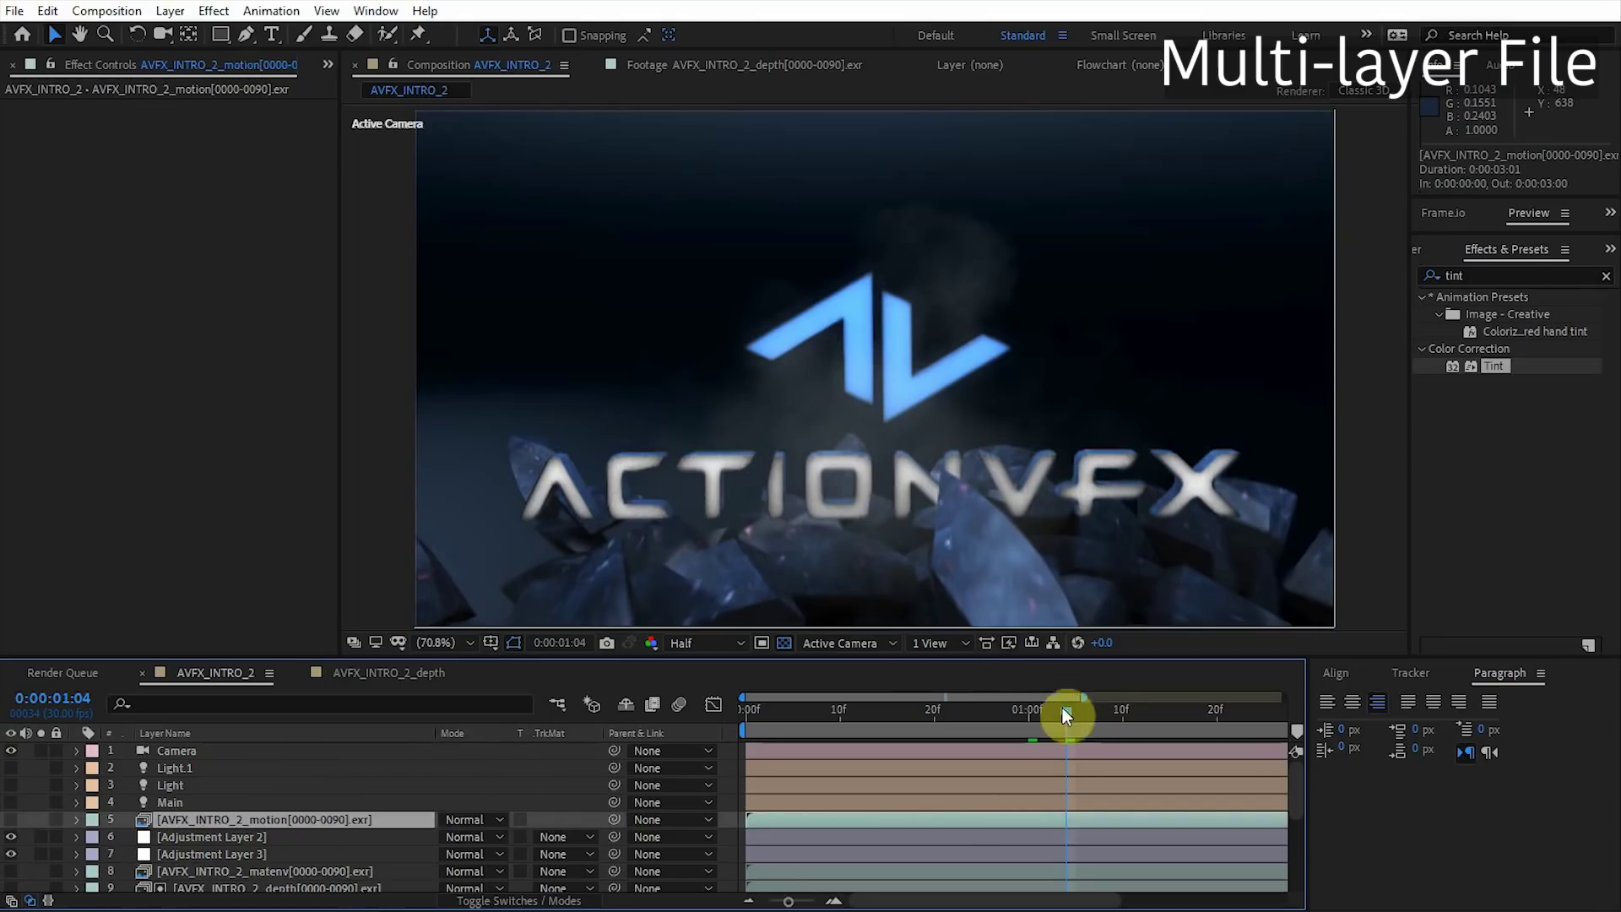
pyautogui.moveTo(1028, 719); pyautogui.dragTo(1073, 713)
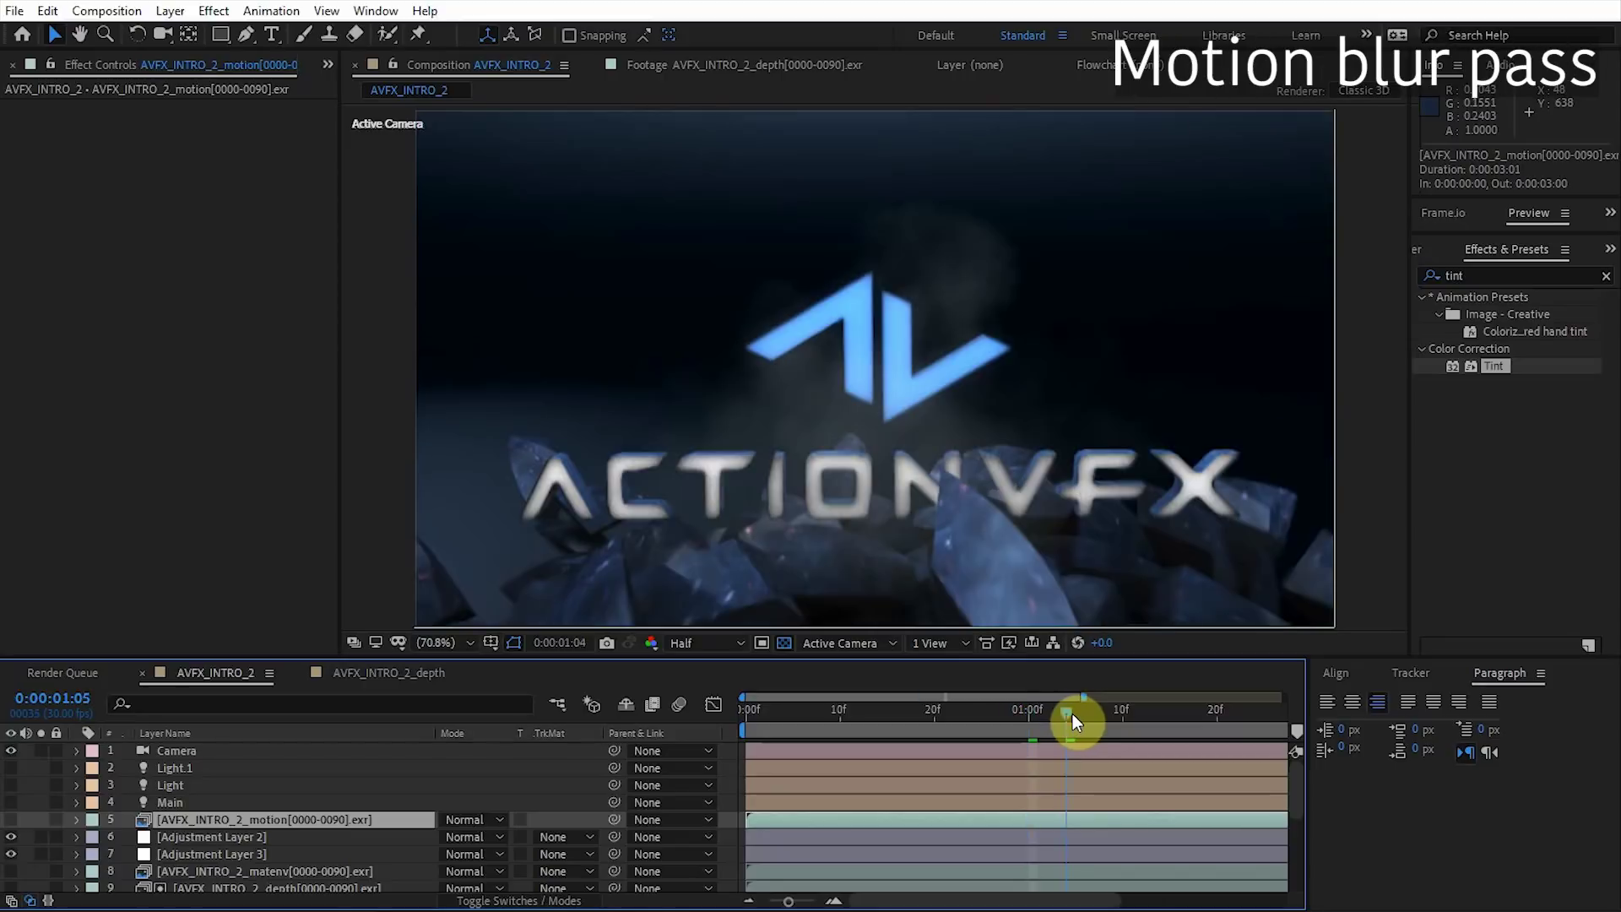
pyautogui.click(10, 819)
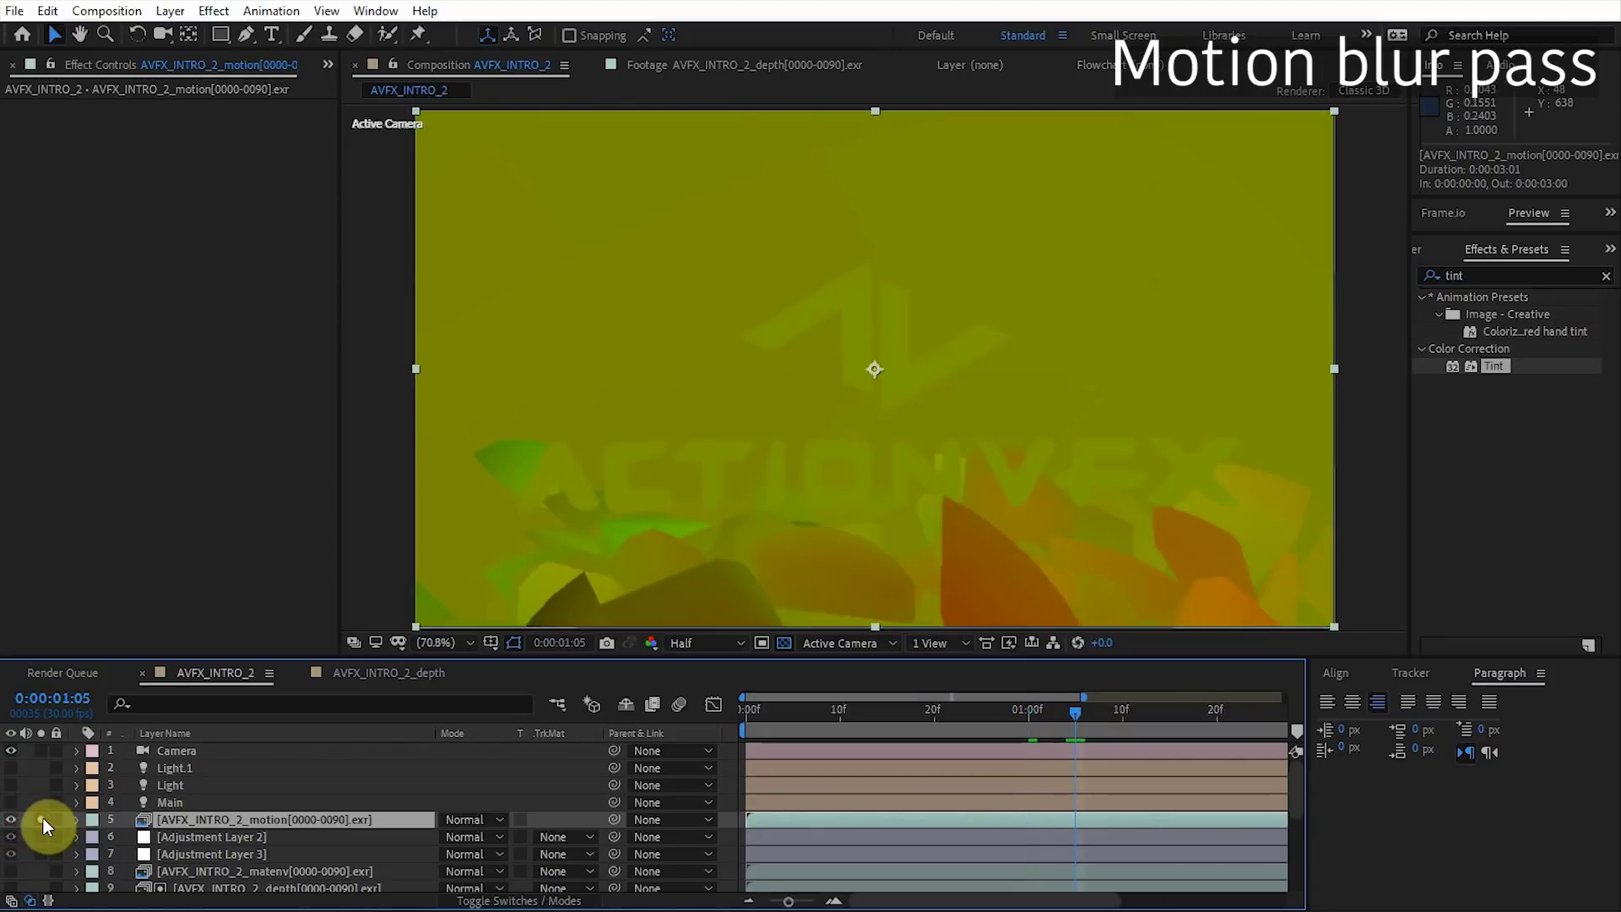
pyautogui.moveTo(1069, 703); pyautogui.dragTo(1009, 715)
pyautogui.click(41, 819)
pyautogui.click(10, 819)
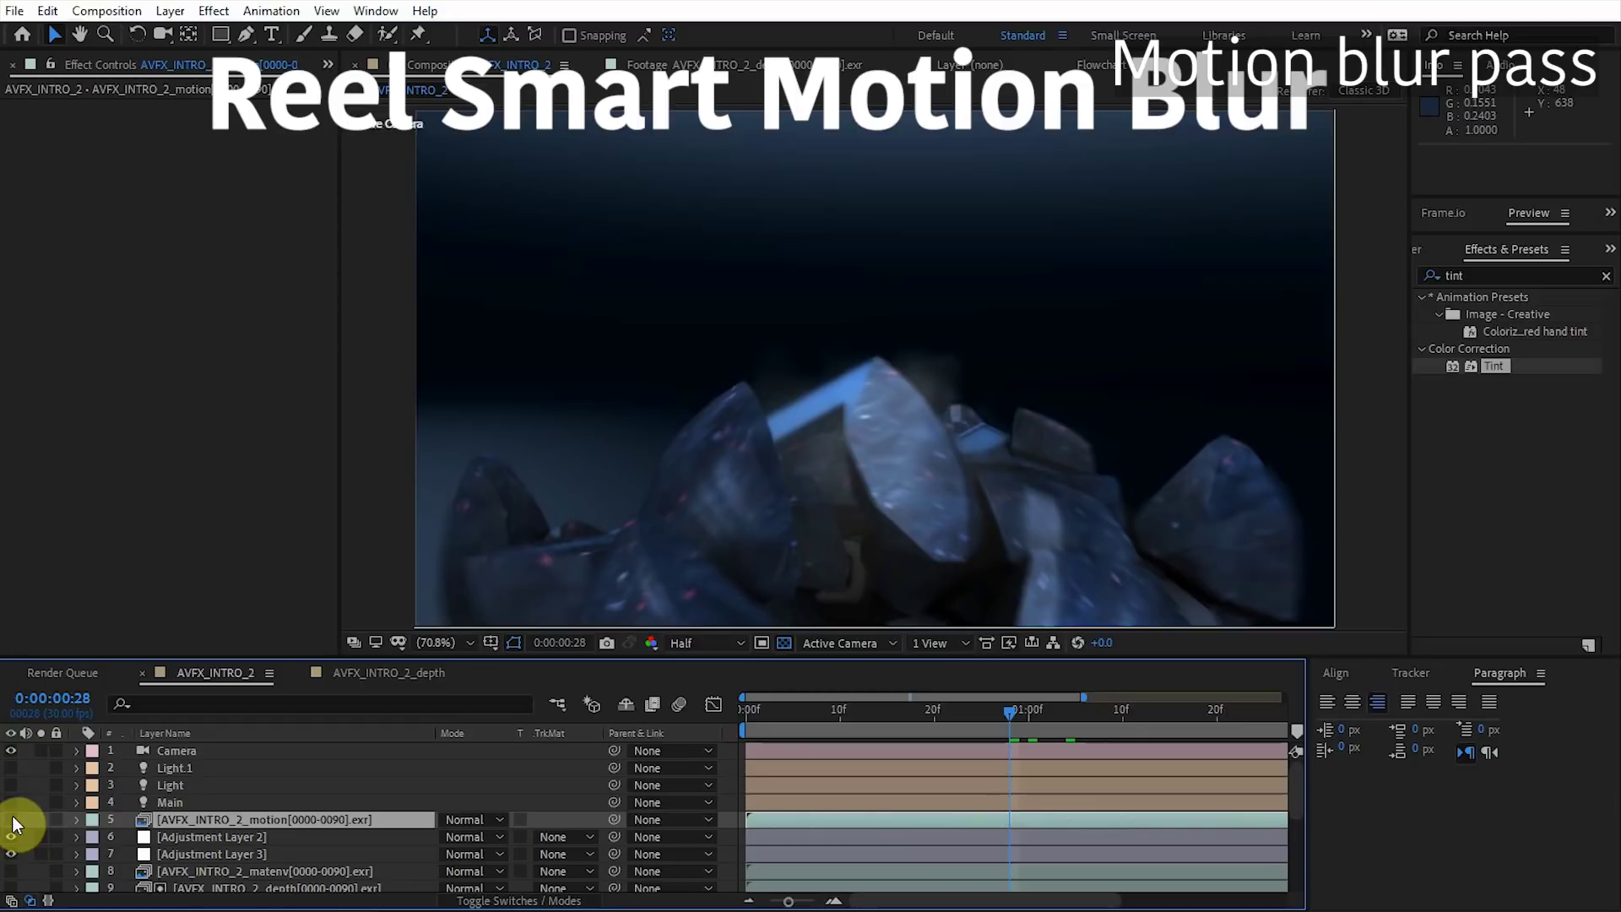
pyautogui.click(206, 836)
# Create a new adjustment layer named 'Motion Blur'.
pyautogui.hotkey('ctrl', 'alt', 'y')
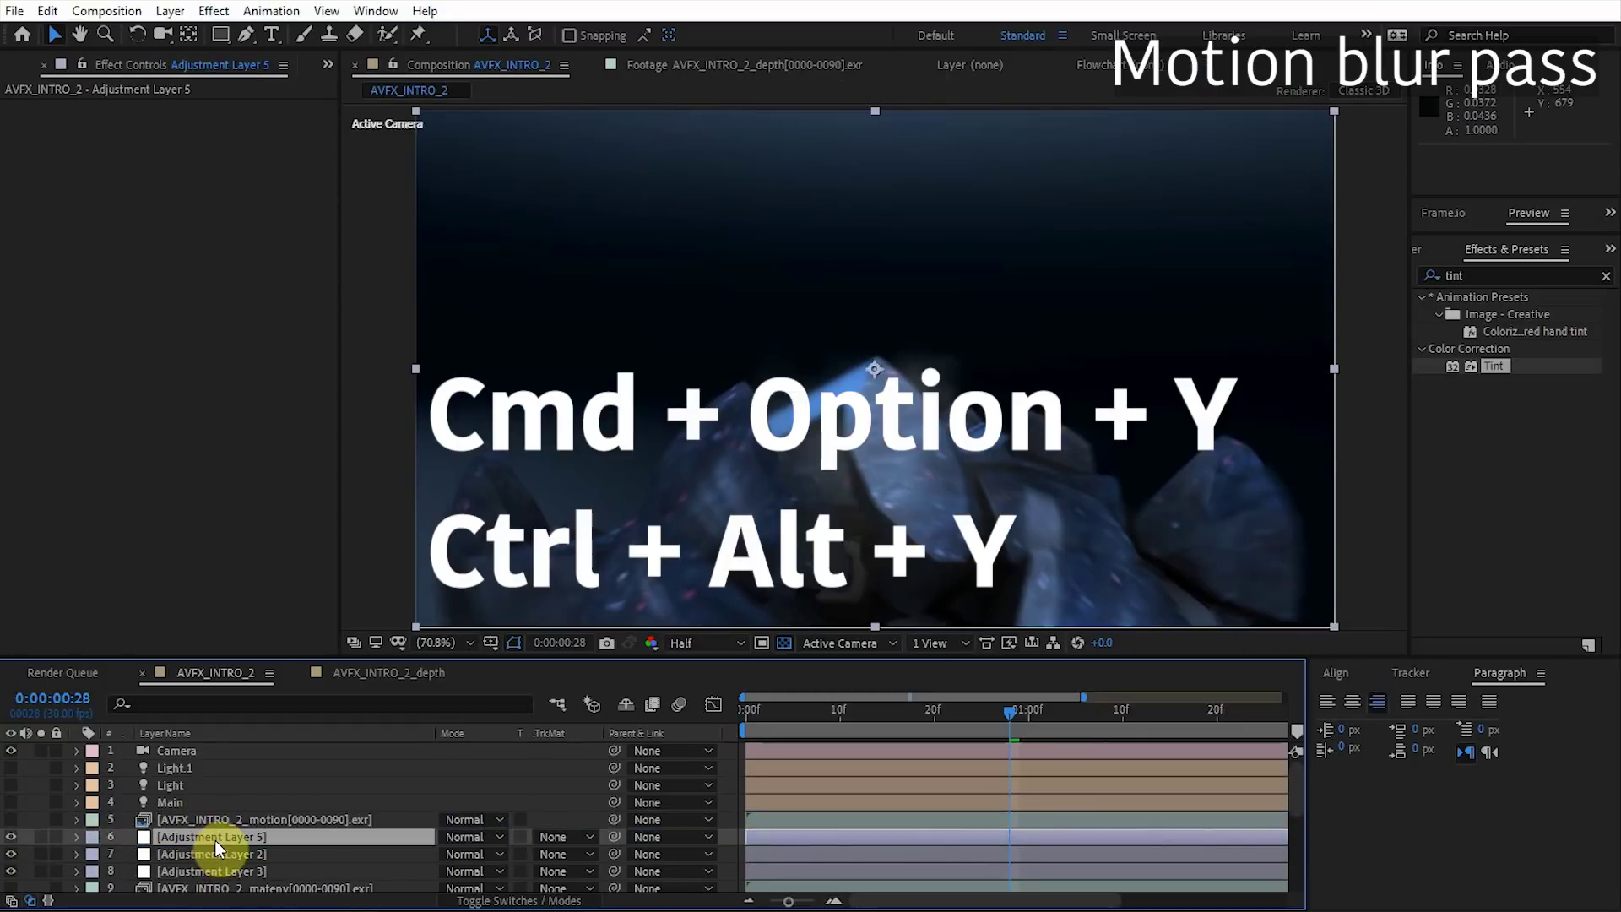
pyautogui.press('Return')
pyautogui.write('Motion Blu')
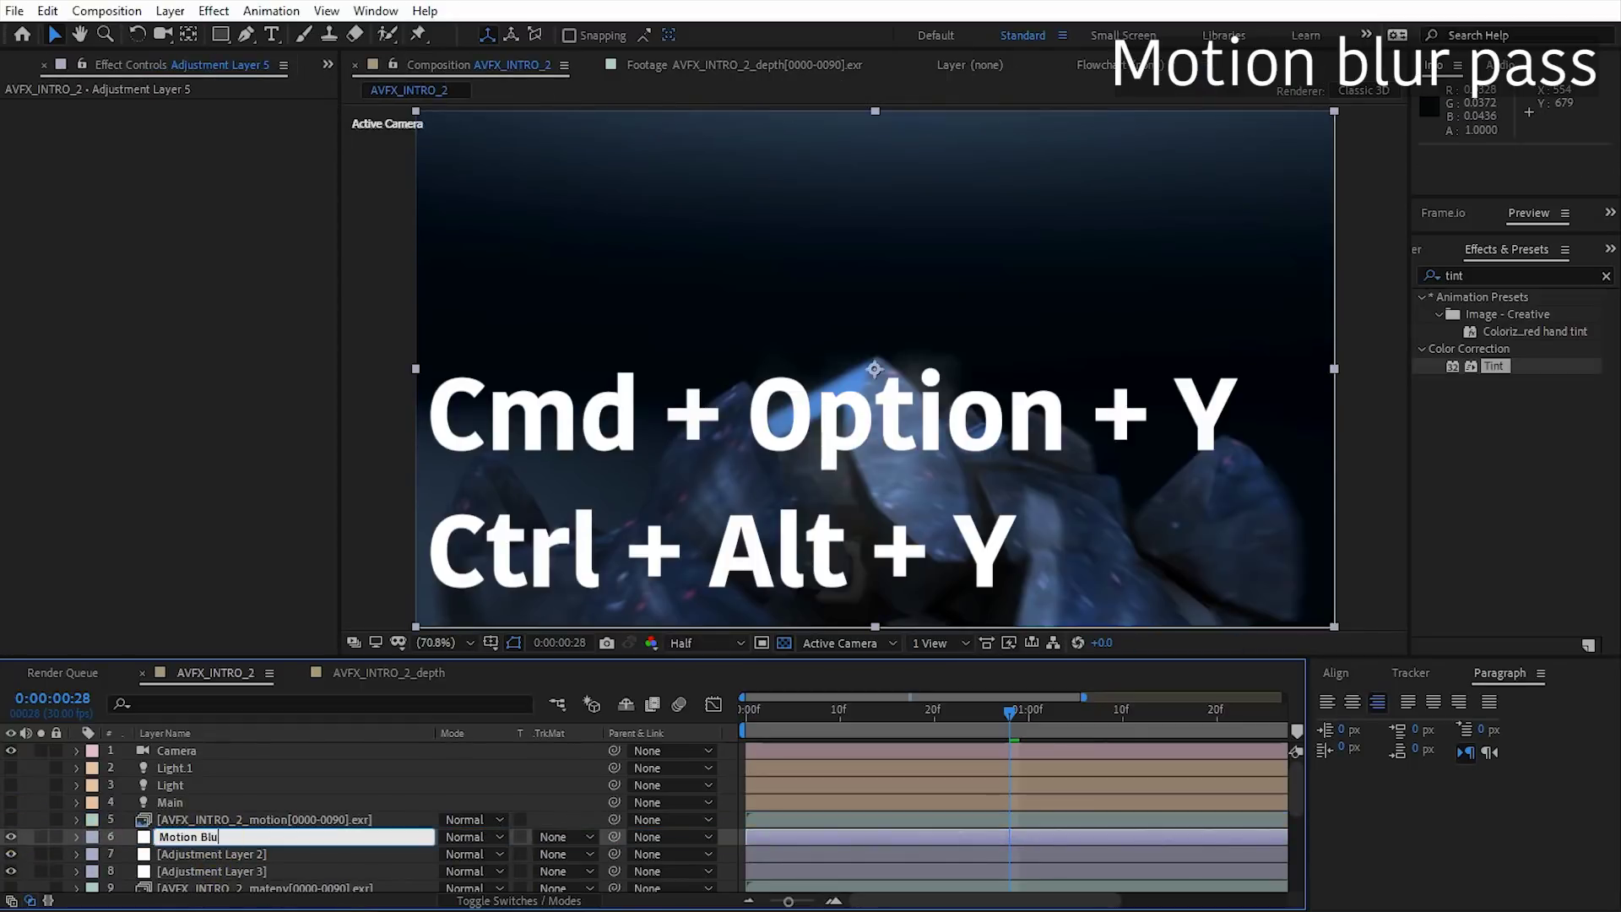
pyautogui.write('r')
pyautogui.press('Return')
# Apply RSMB Pro Vectors to it, taking motion vectors from the motion pass layer (layer 5).
pyautogui.click(1486, 275)
pyautogui.write('rsm')
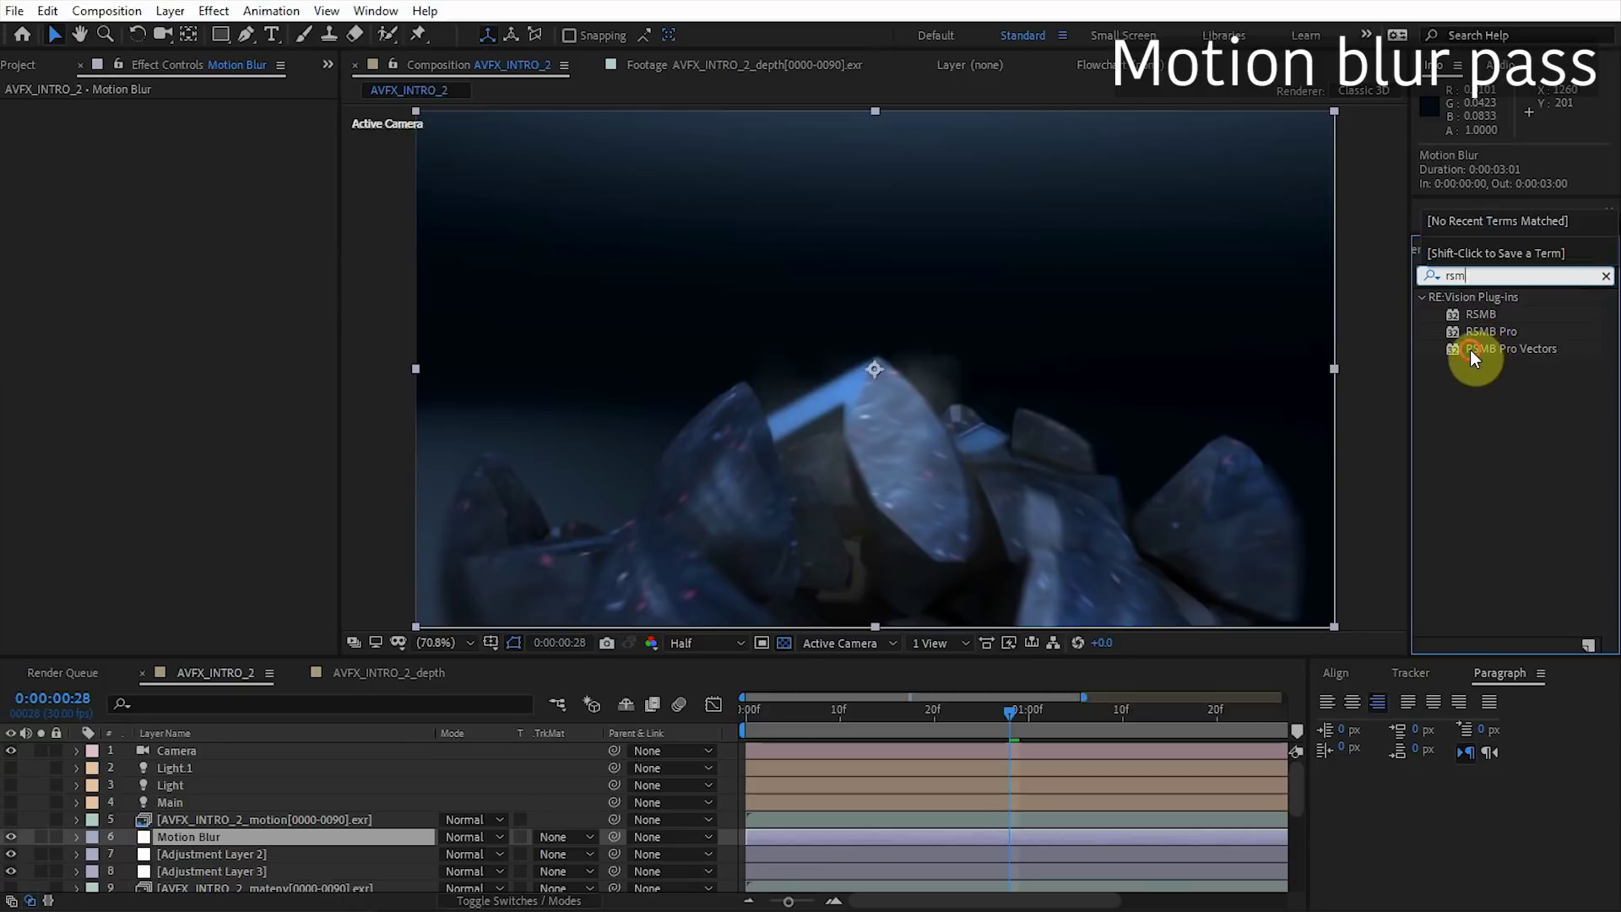
pyautogui.moveTo(1471, 350); pyautogui.dragTo(225, 840)
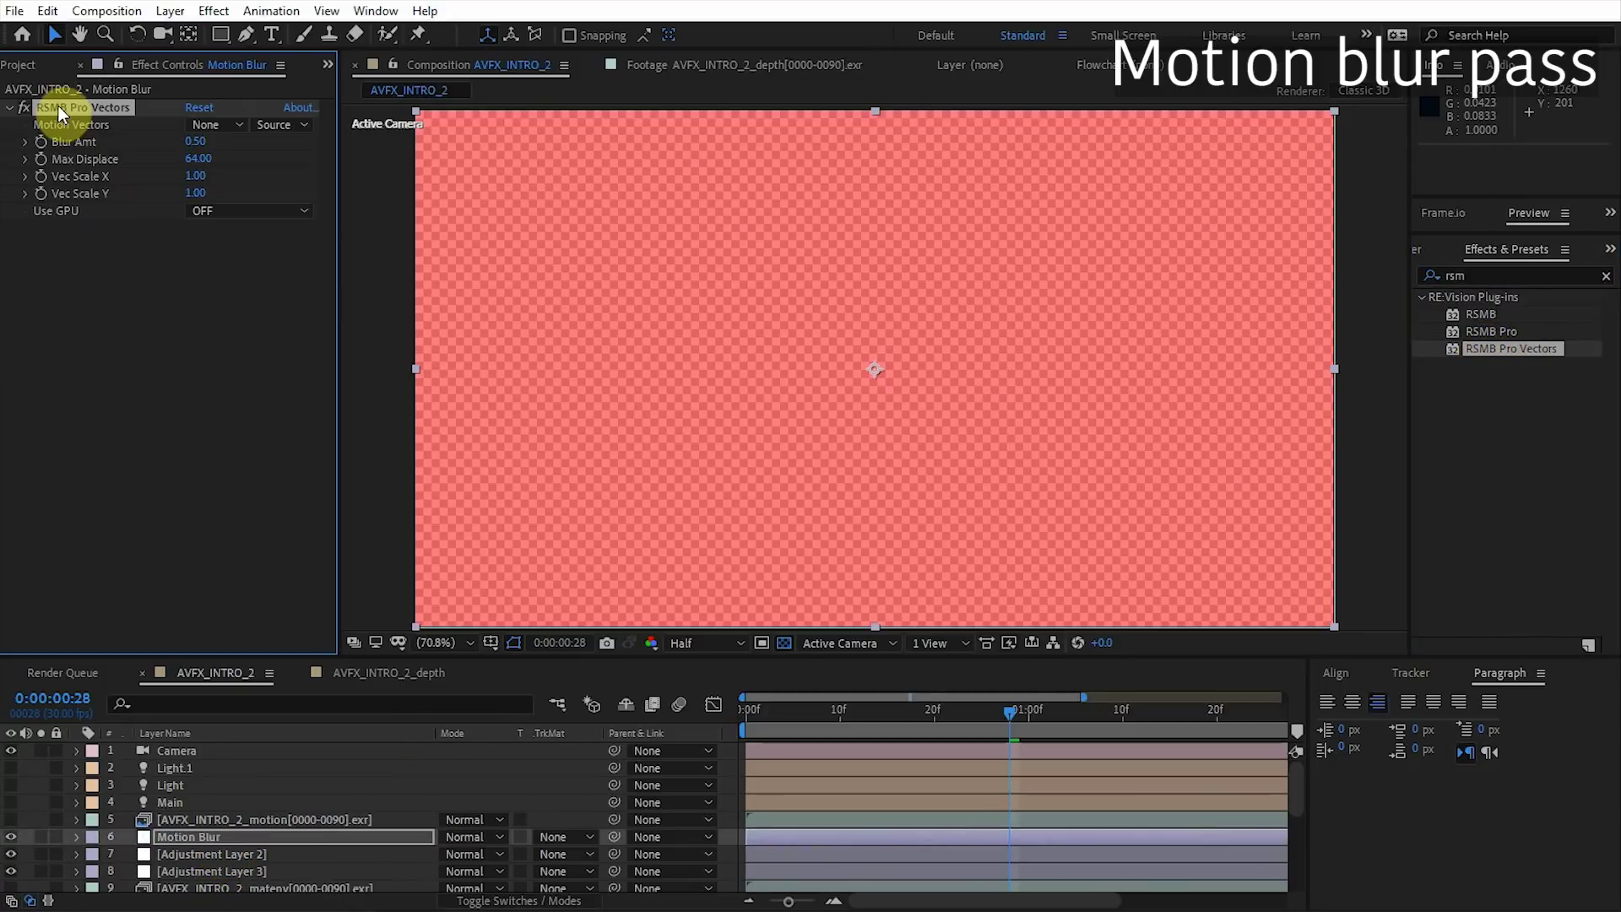
pyautogui.click(226, 122)
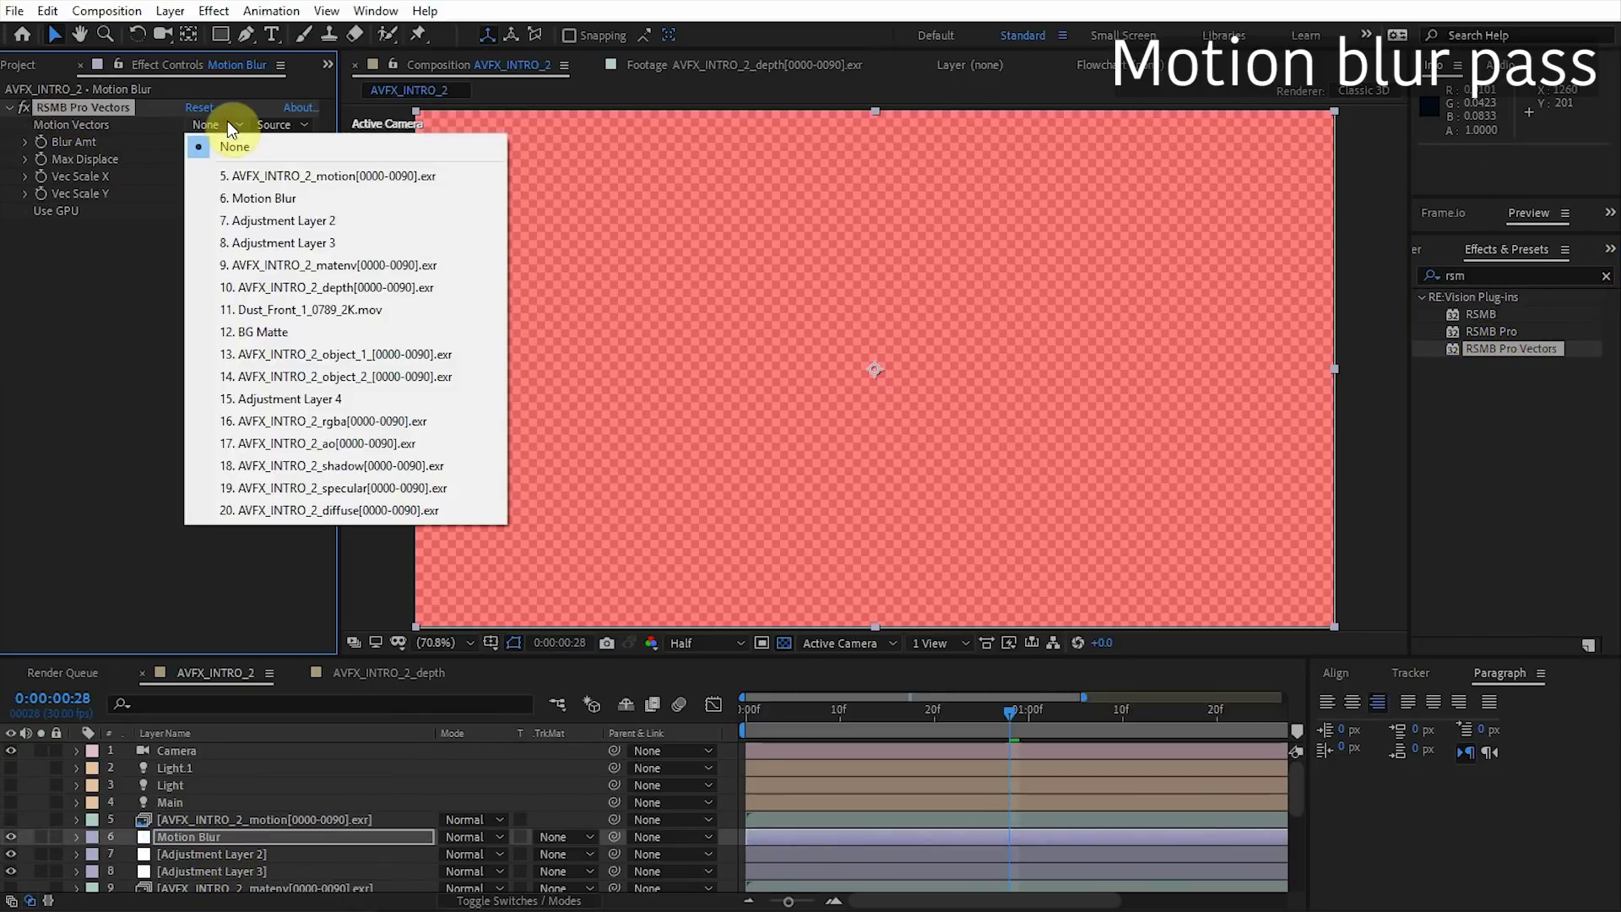
pyautogui.click(298, 177)
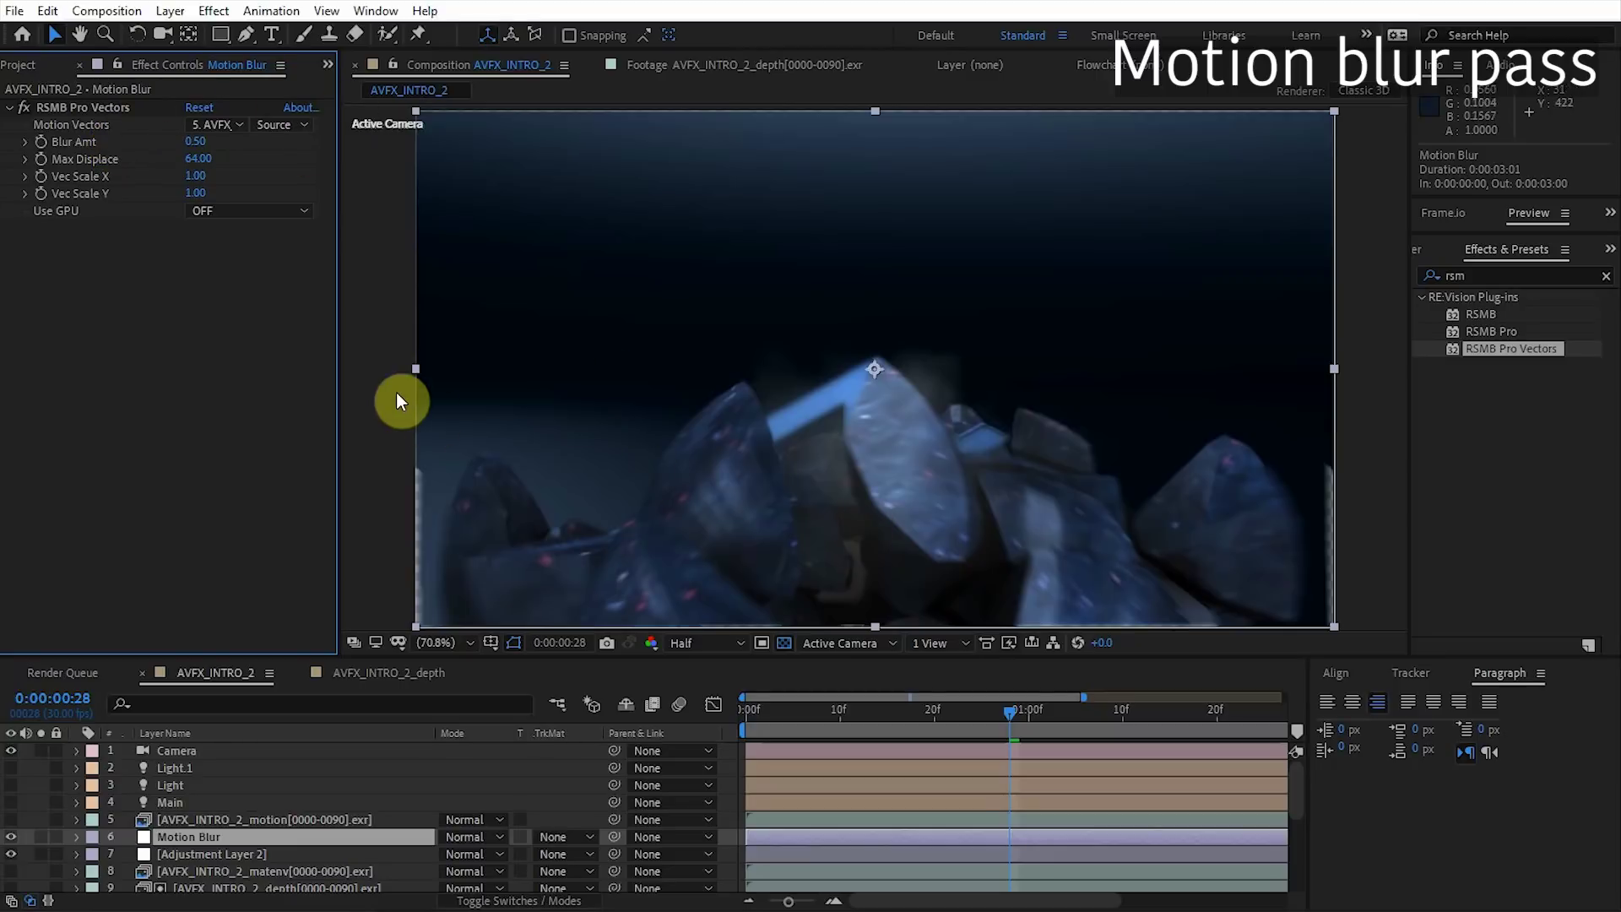
pyautogui.click(10, 819)
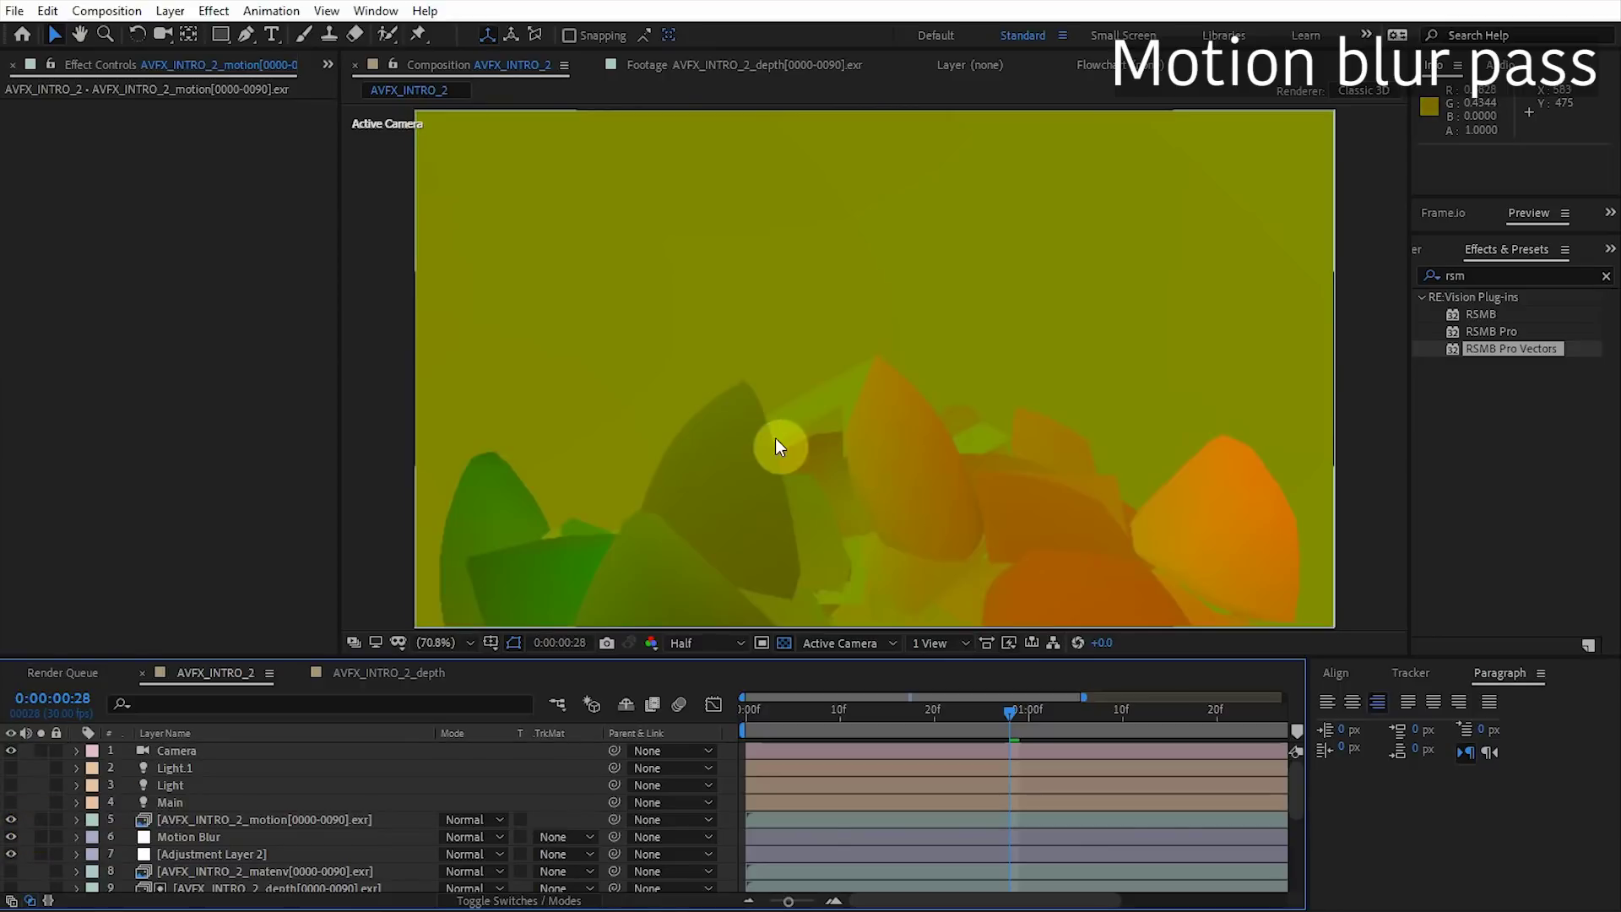
# Hide the motion pass and inspect the blurred rock edges.
pyautogui.click(10, 819)
pyautogui.moveTo(380, 543); pyautogui.dragTo(523, 475)
pyautogui.scroll(4, 524, 474)
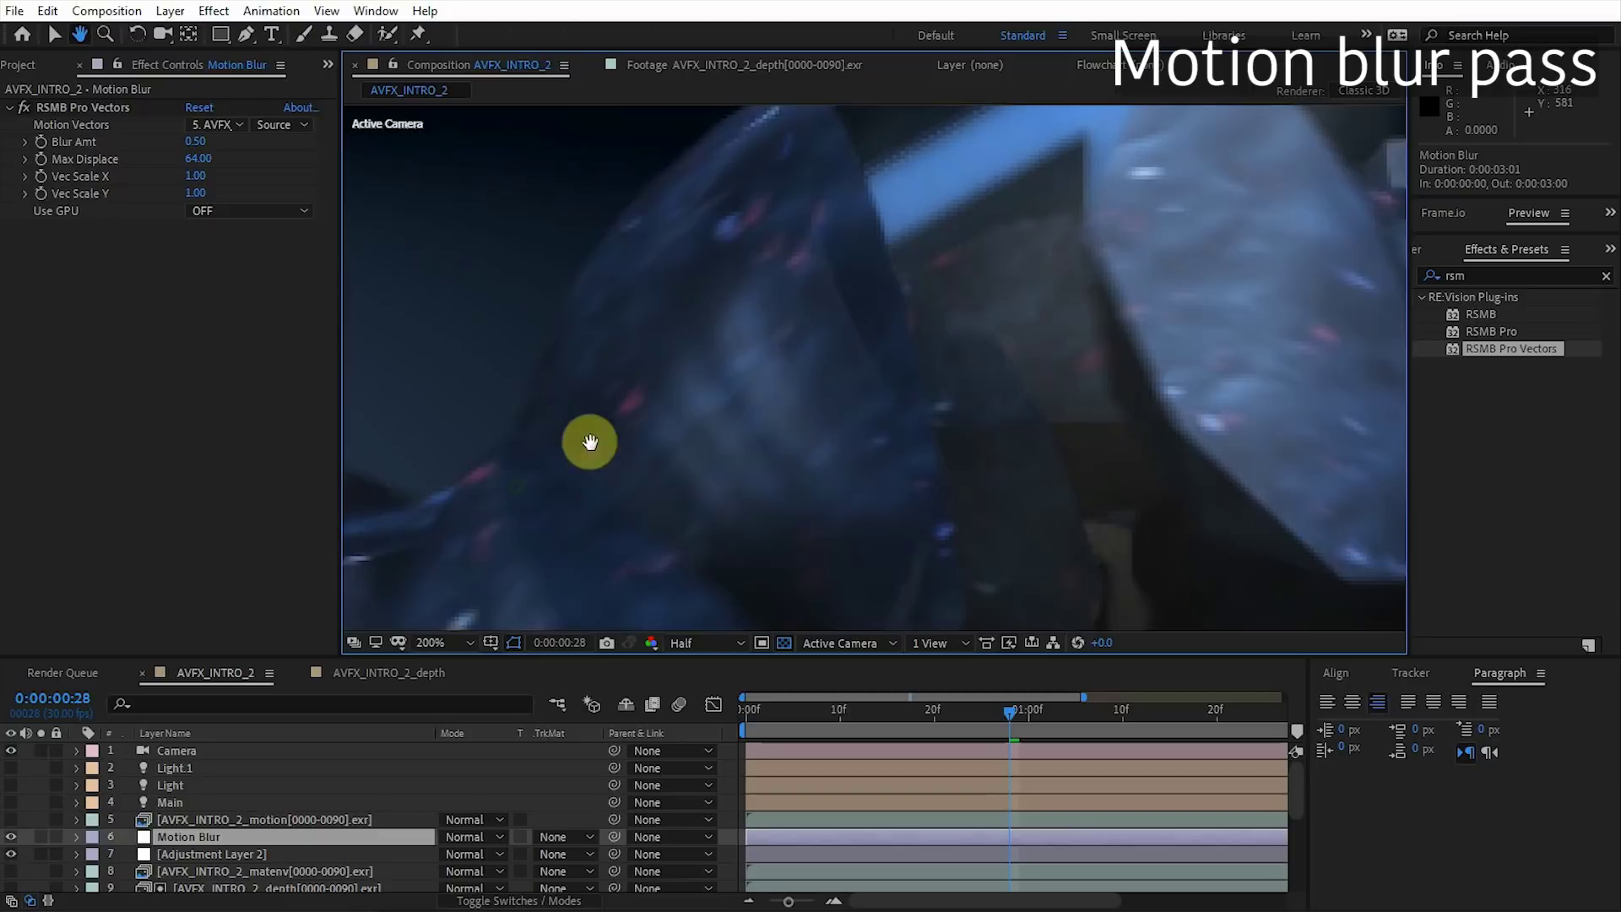
pyautogui.scroll(-2, 872, 338)
# Add CC Composite with RGB Only off and Composite Original set to Behind.
pyautogui.click(1511, 276)
pyautogui.write('cc com')
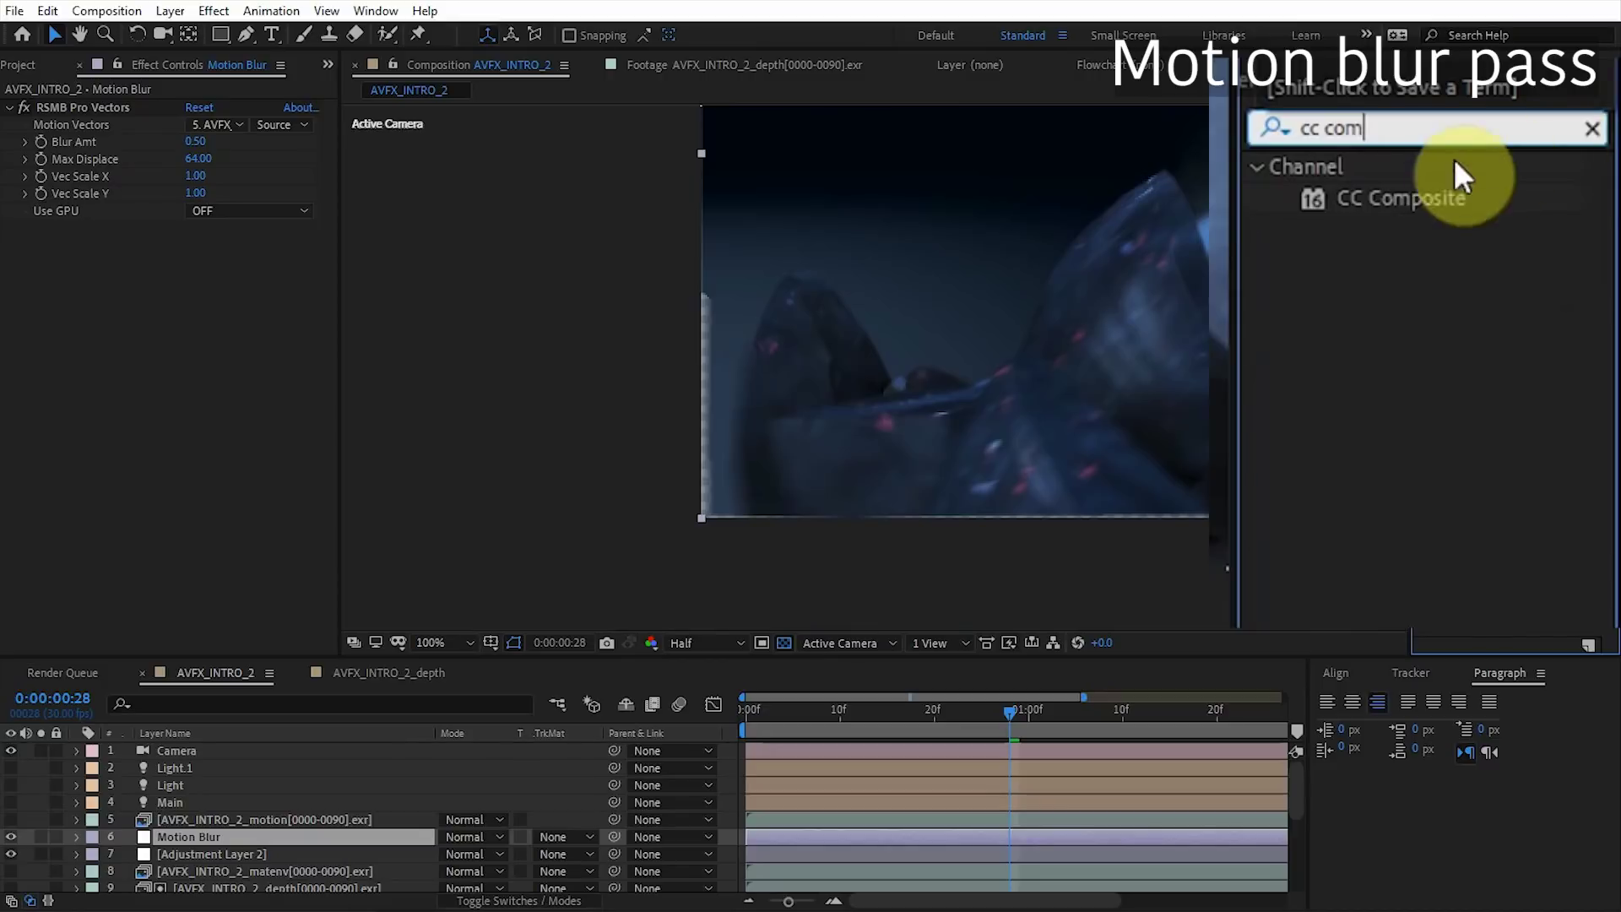
pyautogui.moveTo(1402, 198); pyautogui.dragTo(206, 321)
pyautogui.click(214, 279)
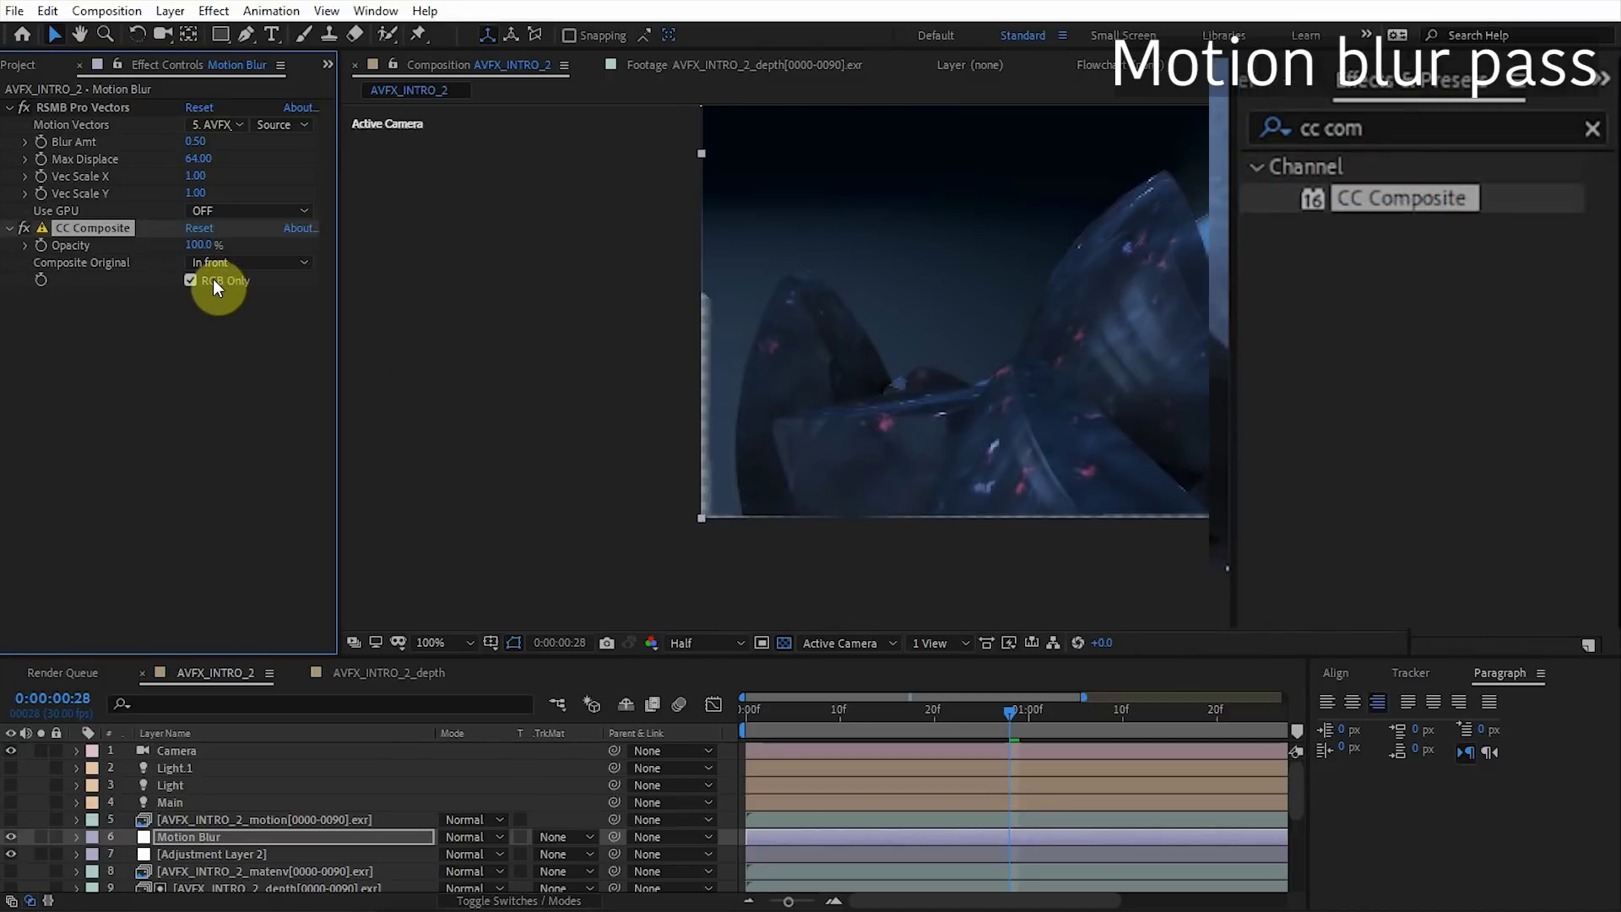
pyautogui.click(242, 262)
pyautogui.click(258, 312)
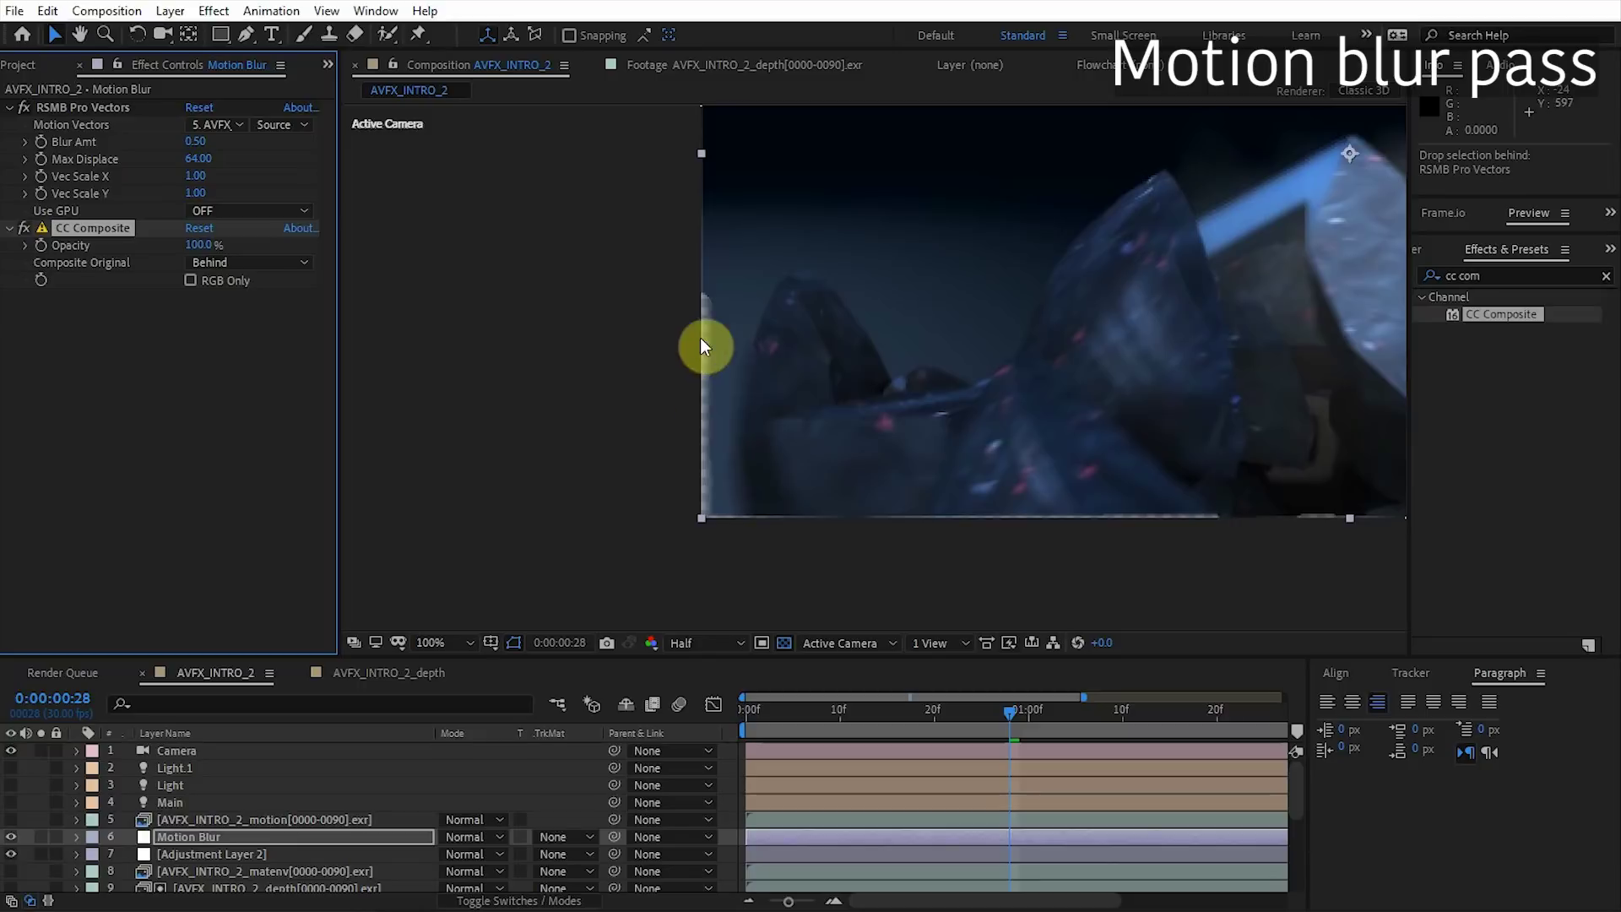
pyautogui.press(',')
pyautogui.click(10, 819)
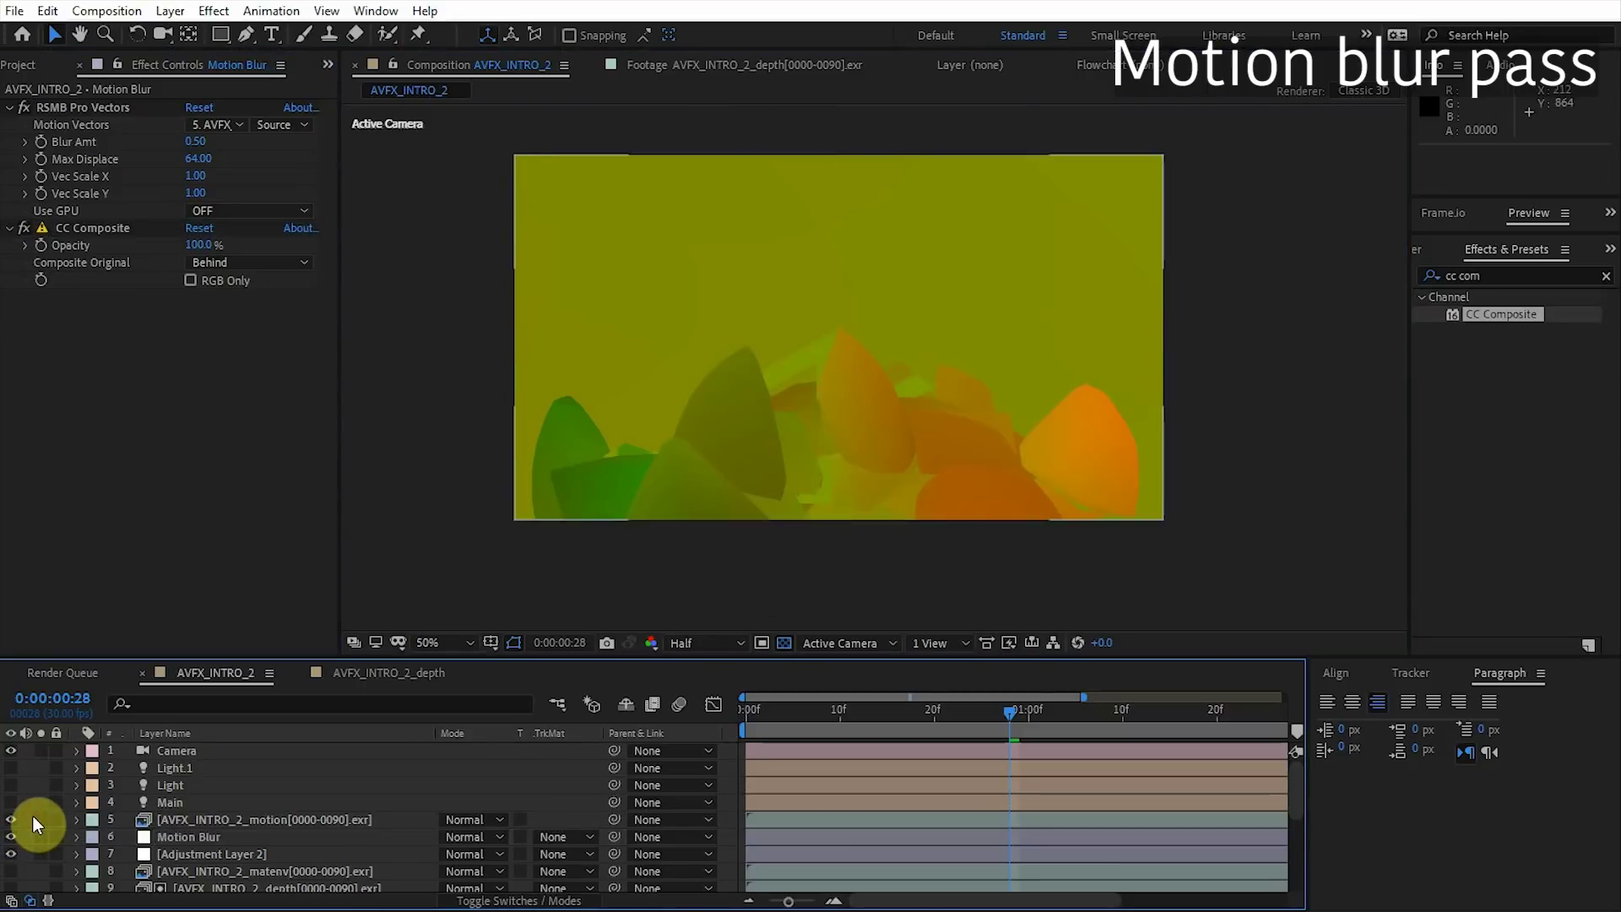